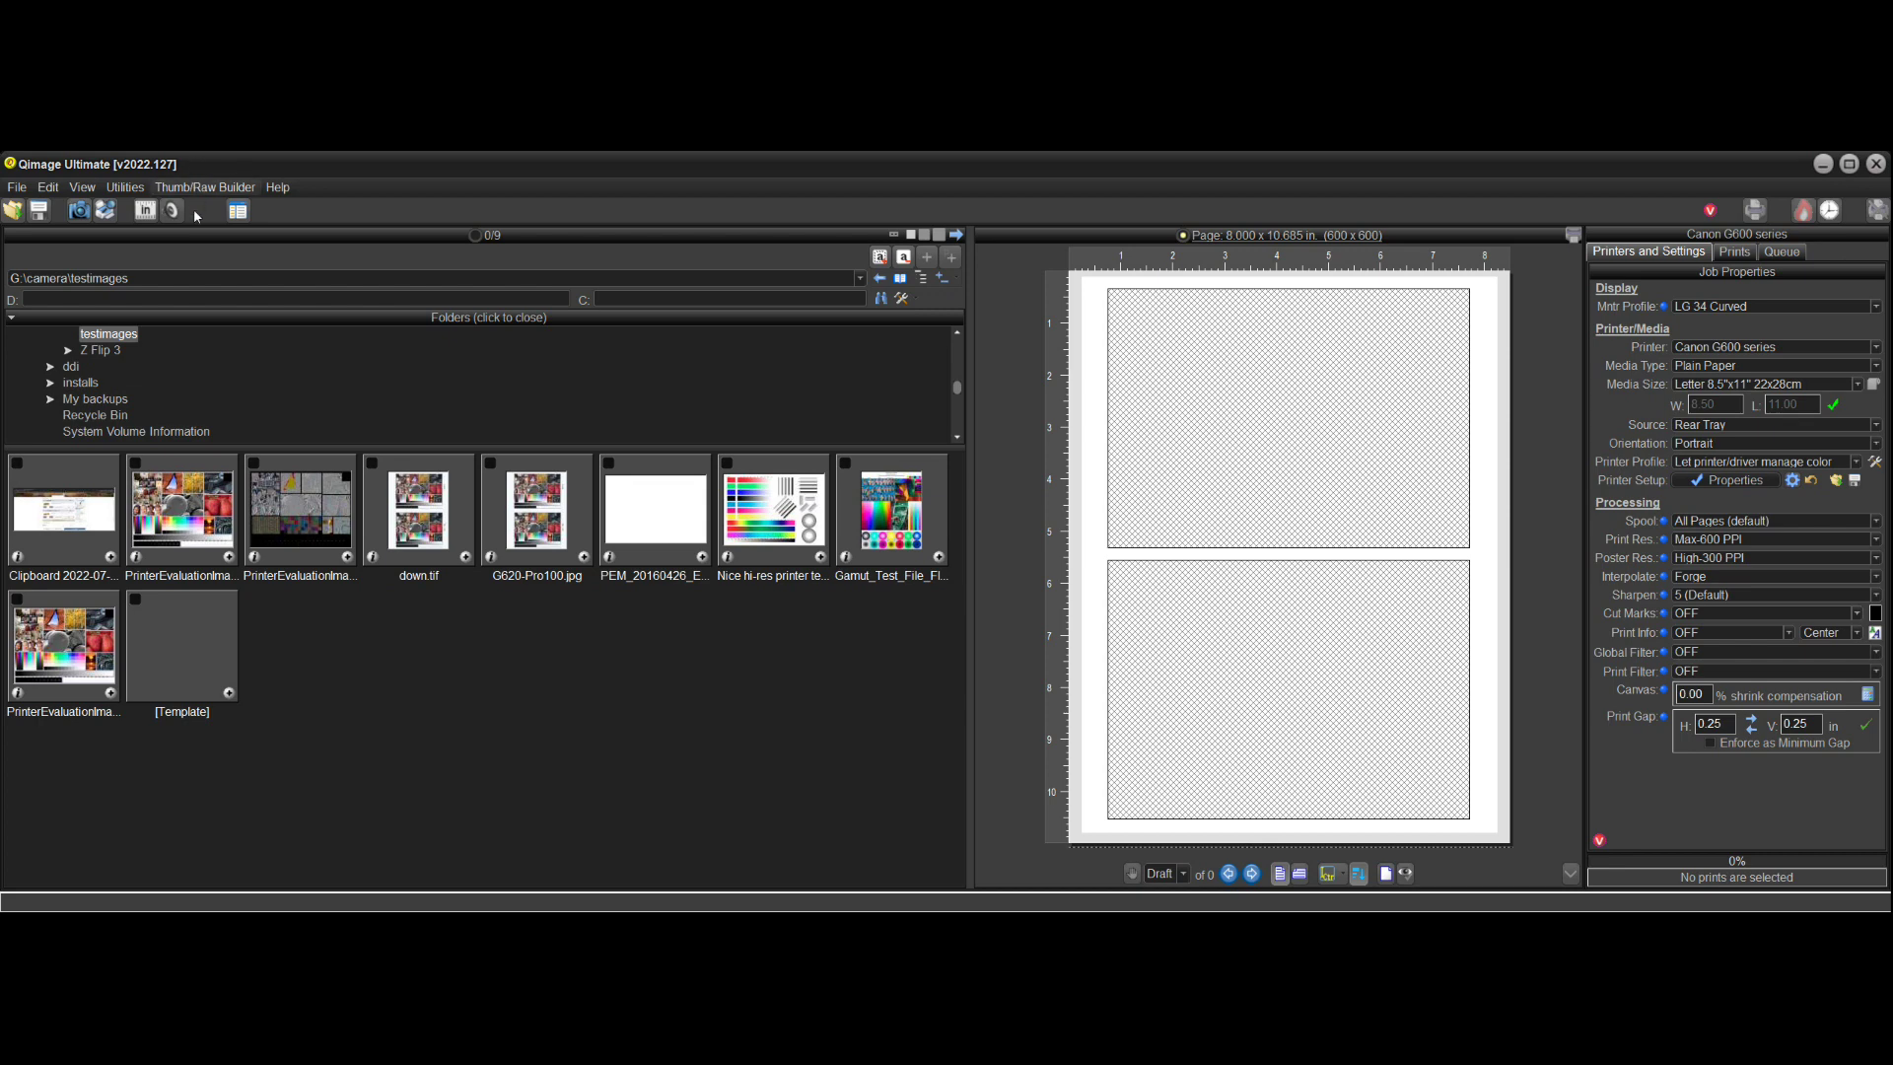
- Examine the Driver AI options in the Printing Options dialog and close it without changing anything
{"action": "left_click", "coordinate": [48, 188]}
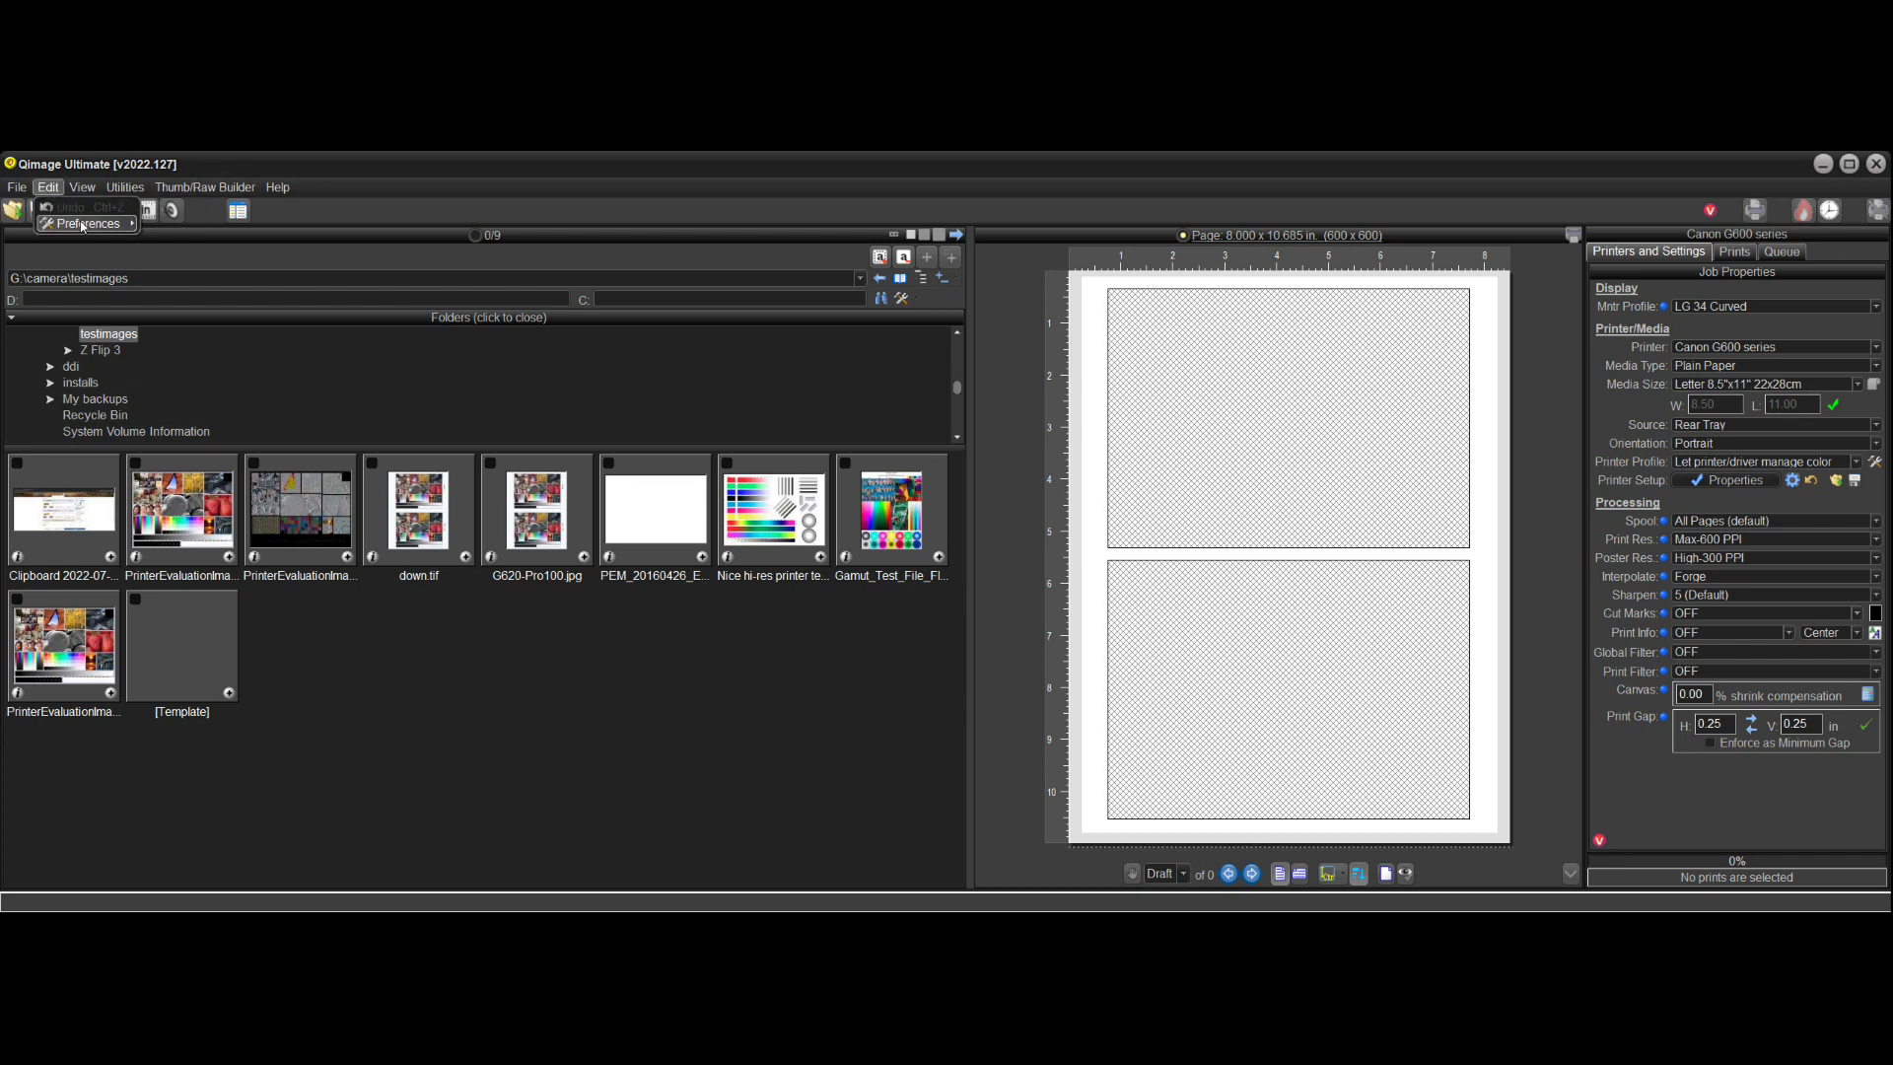
{"action": "mouse_move", "coordinate": [82, 224]}
{"action": "left_click", "coordinate": [211, 242]}
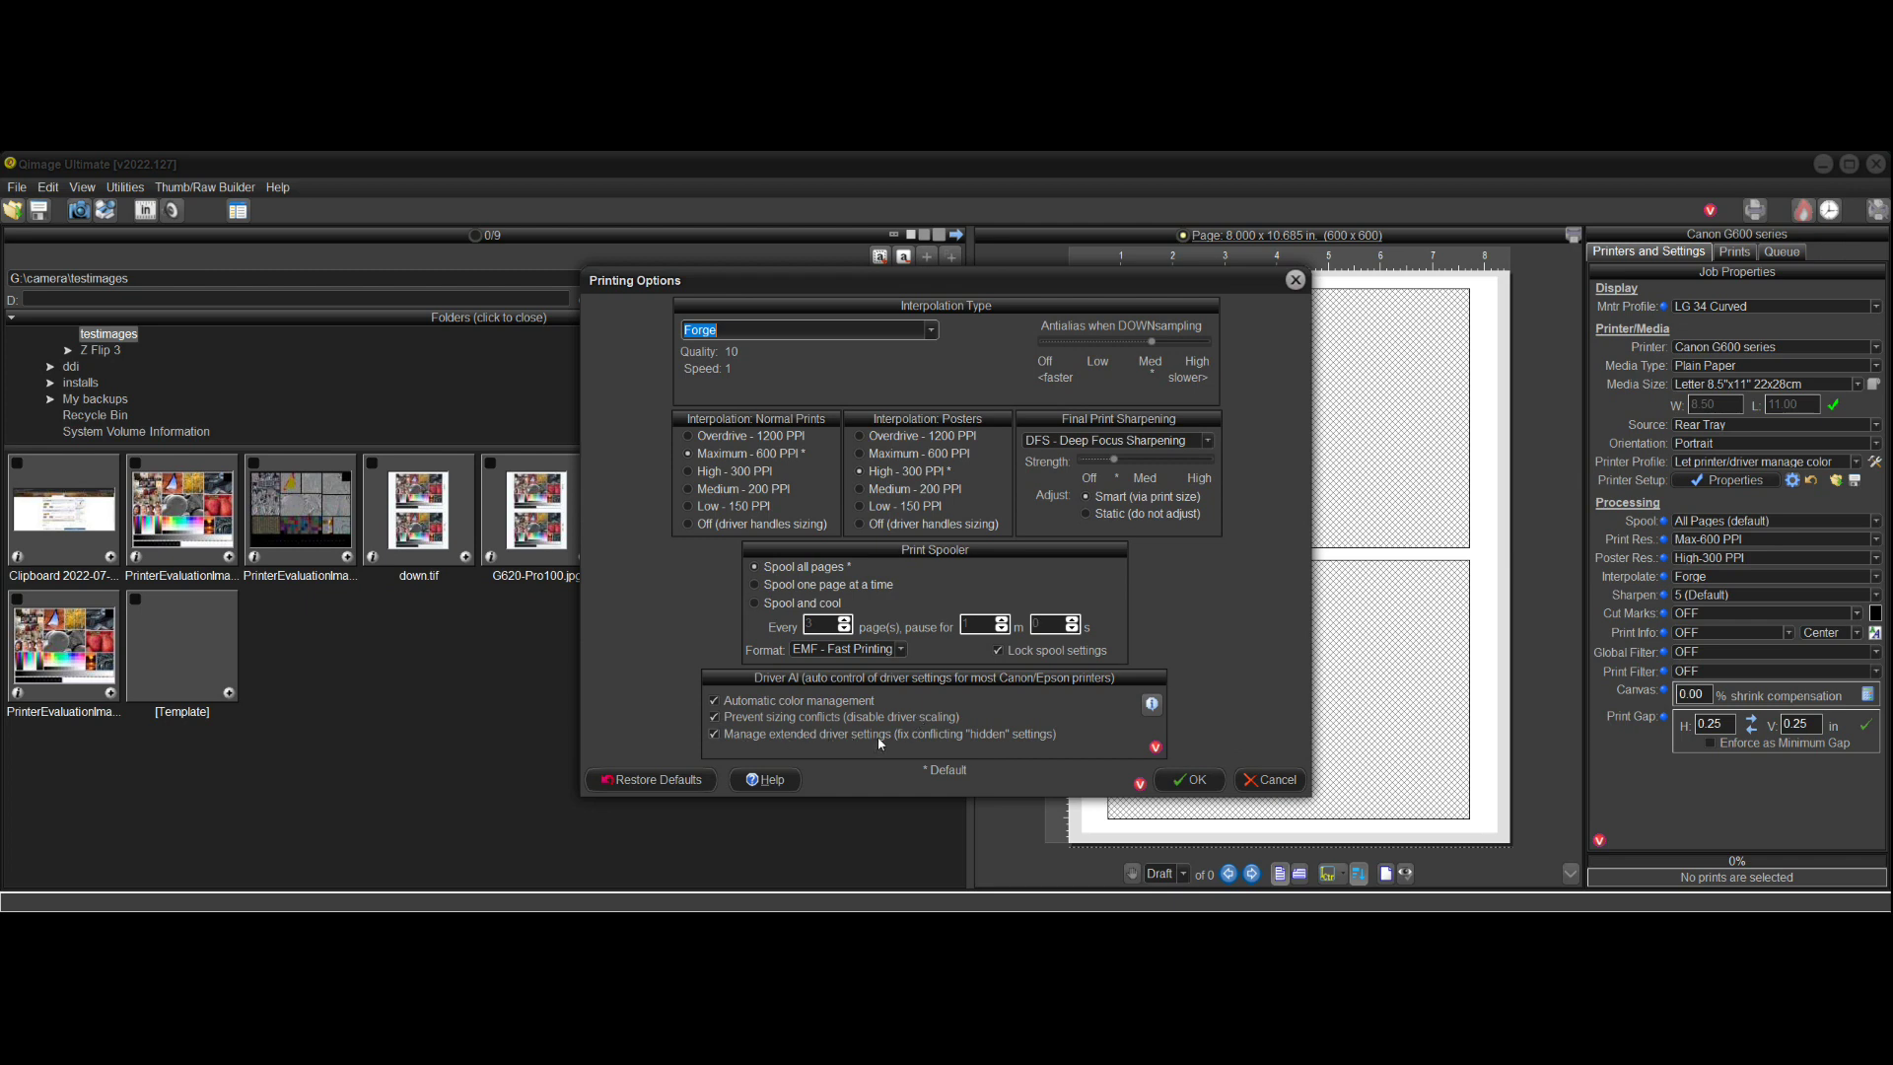
{"action": "left_click", "coordinate": [1277, 779]}
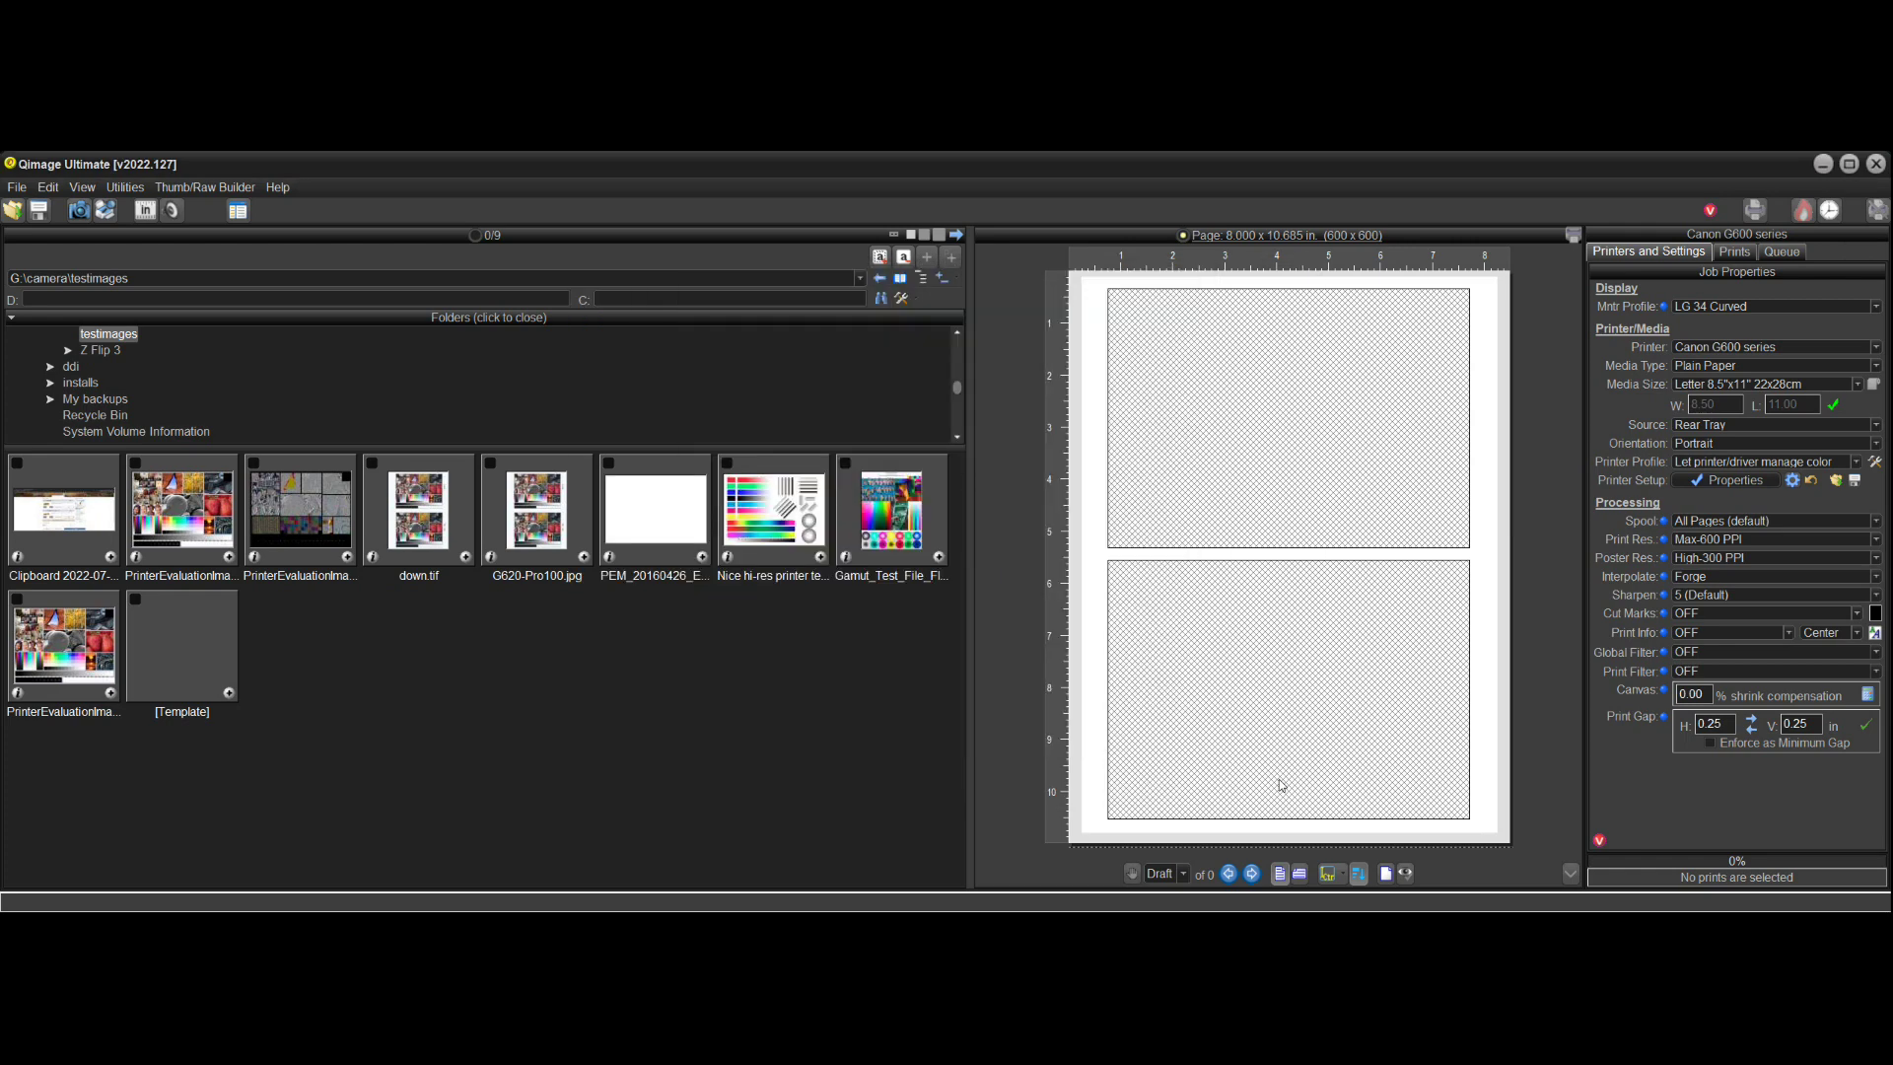
{"action": "left_click", "coordinate": [1792, 480]}
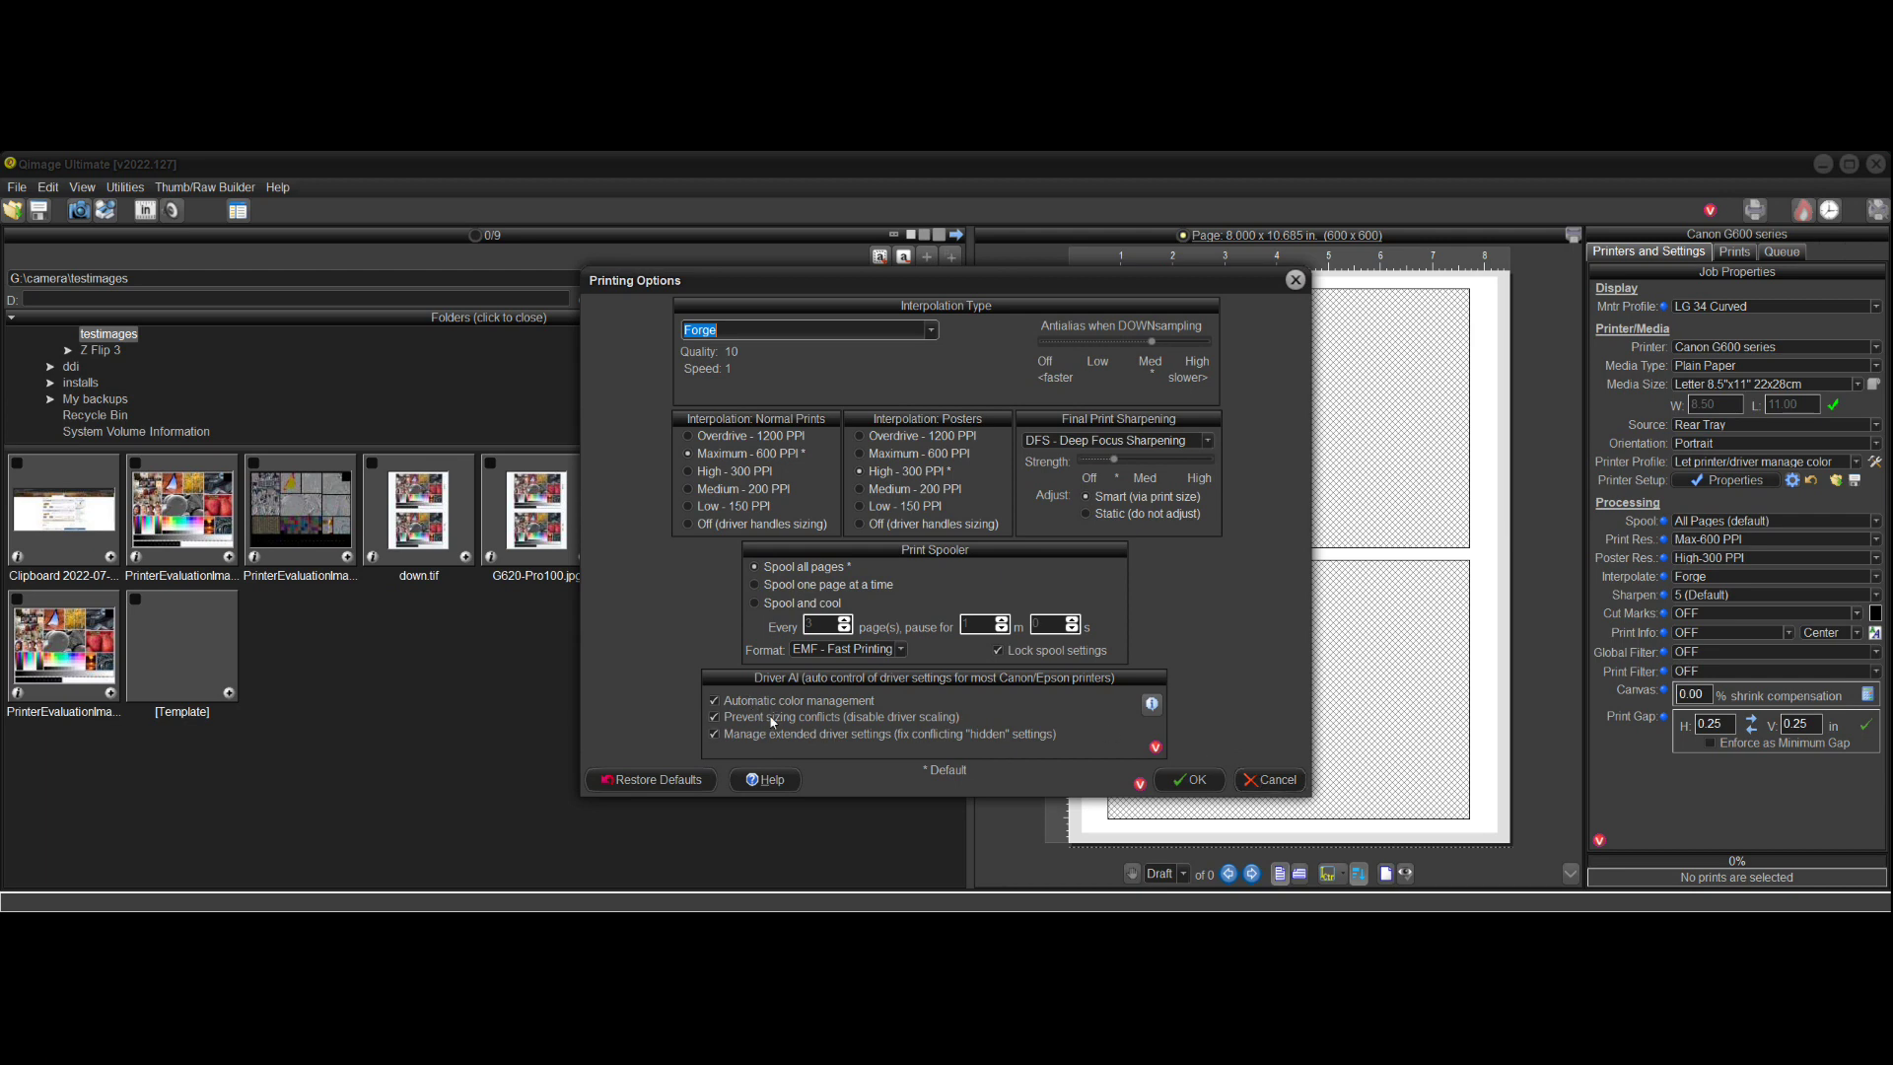
{"action": "left_click", "coordinate": [1271, 781]}
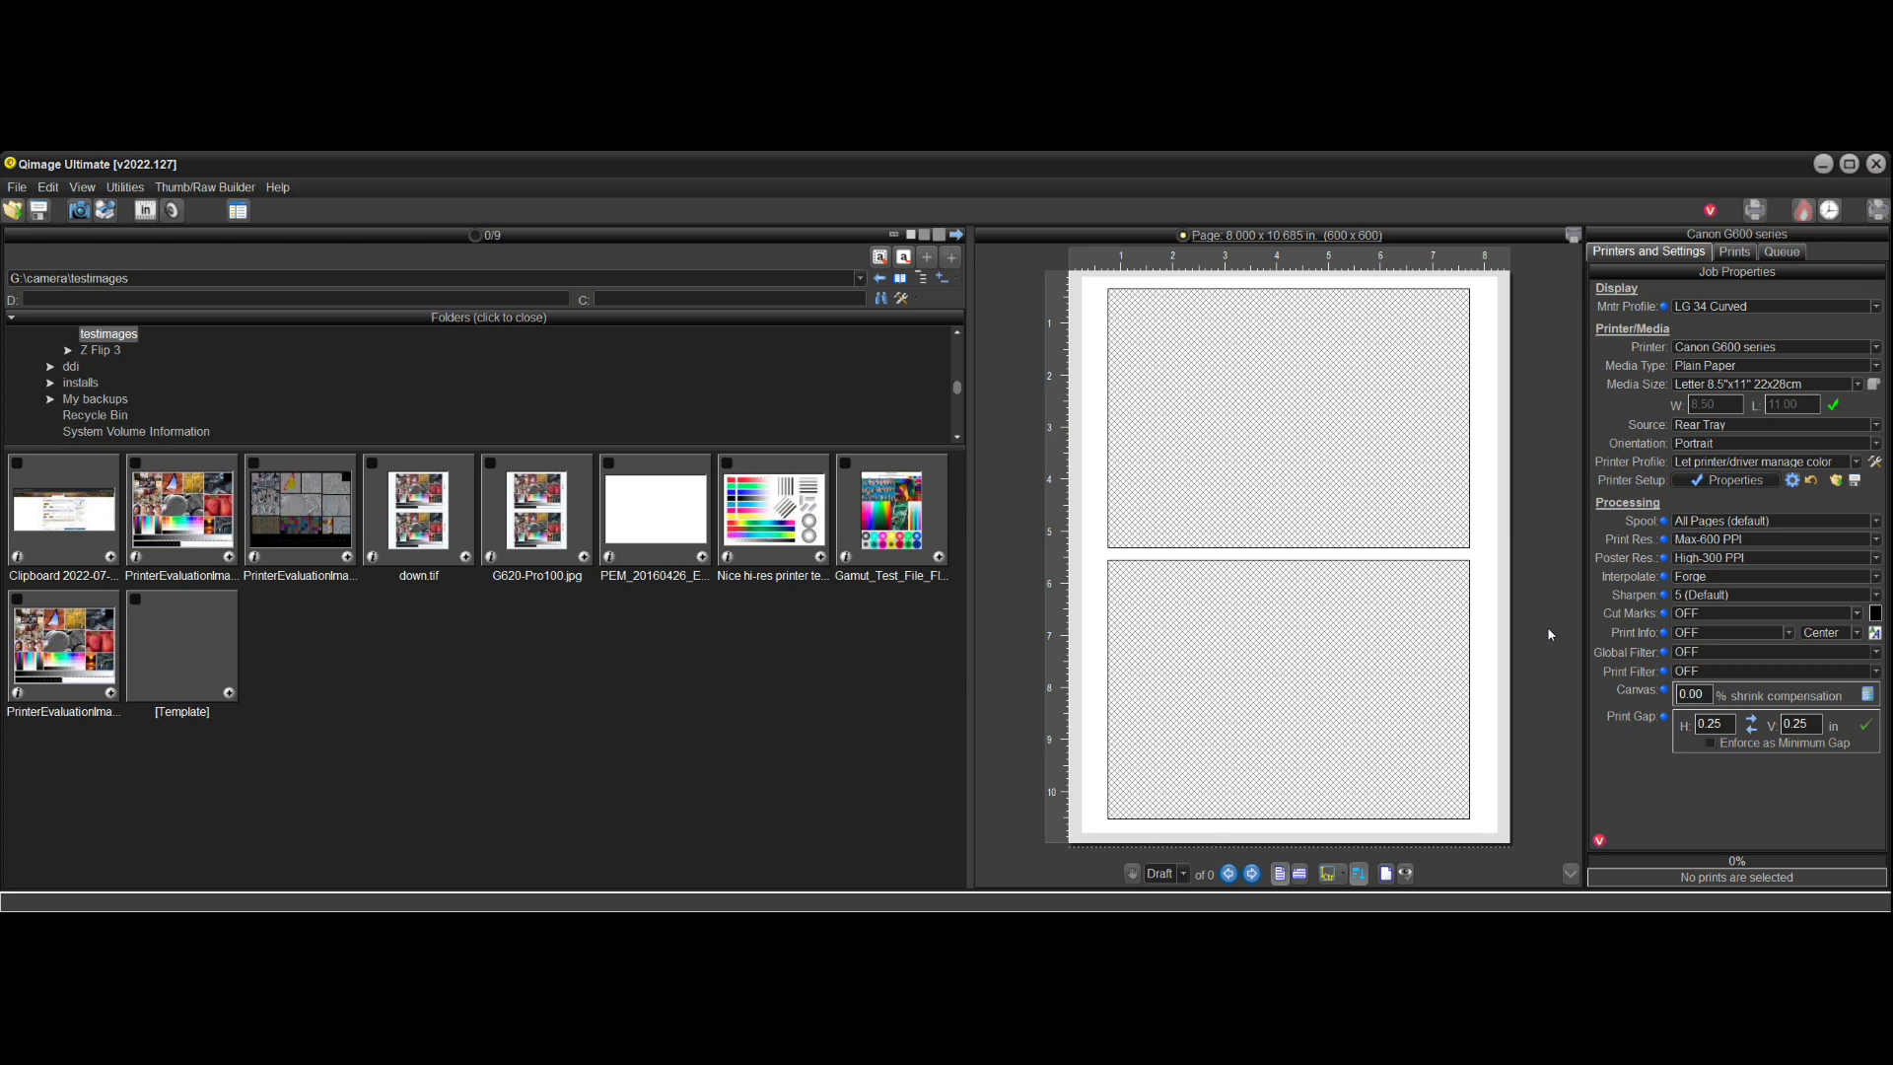
- Examine the Canon G600 series driver properties and the Driver AI status report, closing both
{"action": "left_click", "coordinate": [1734, 481]}
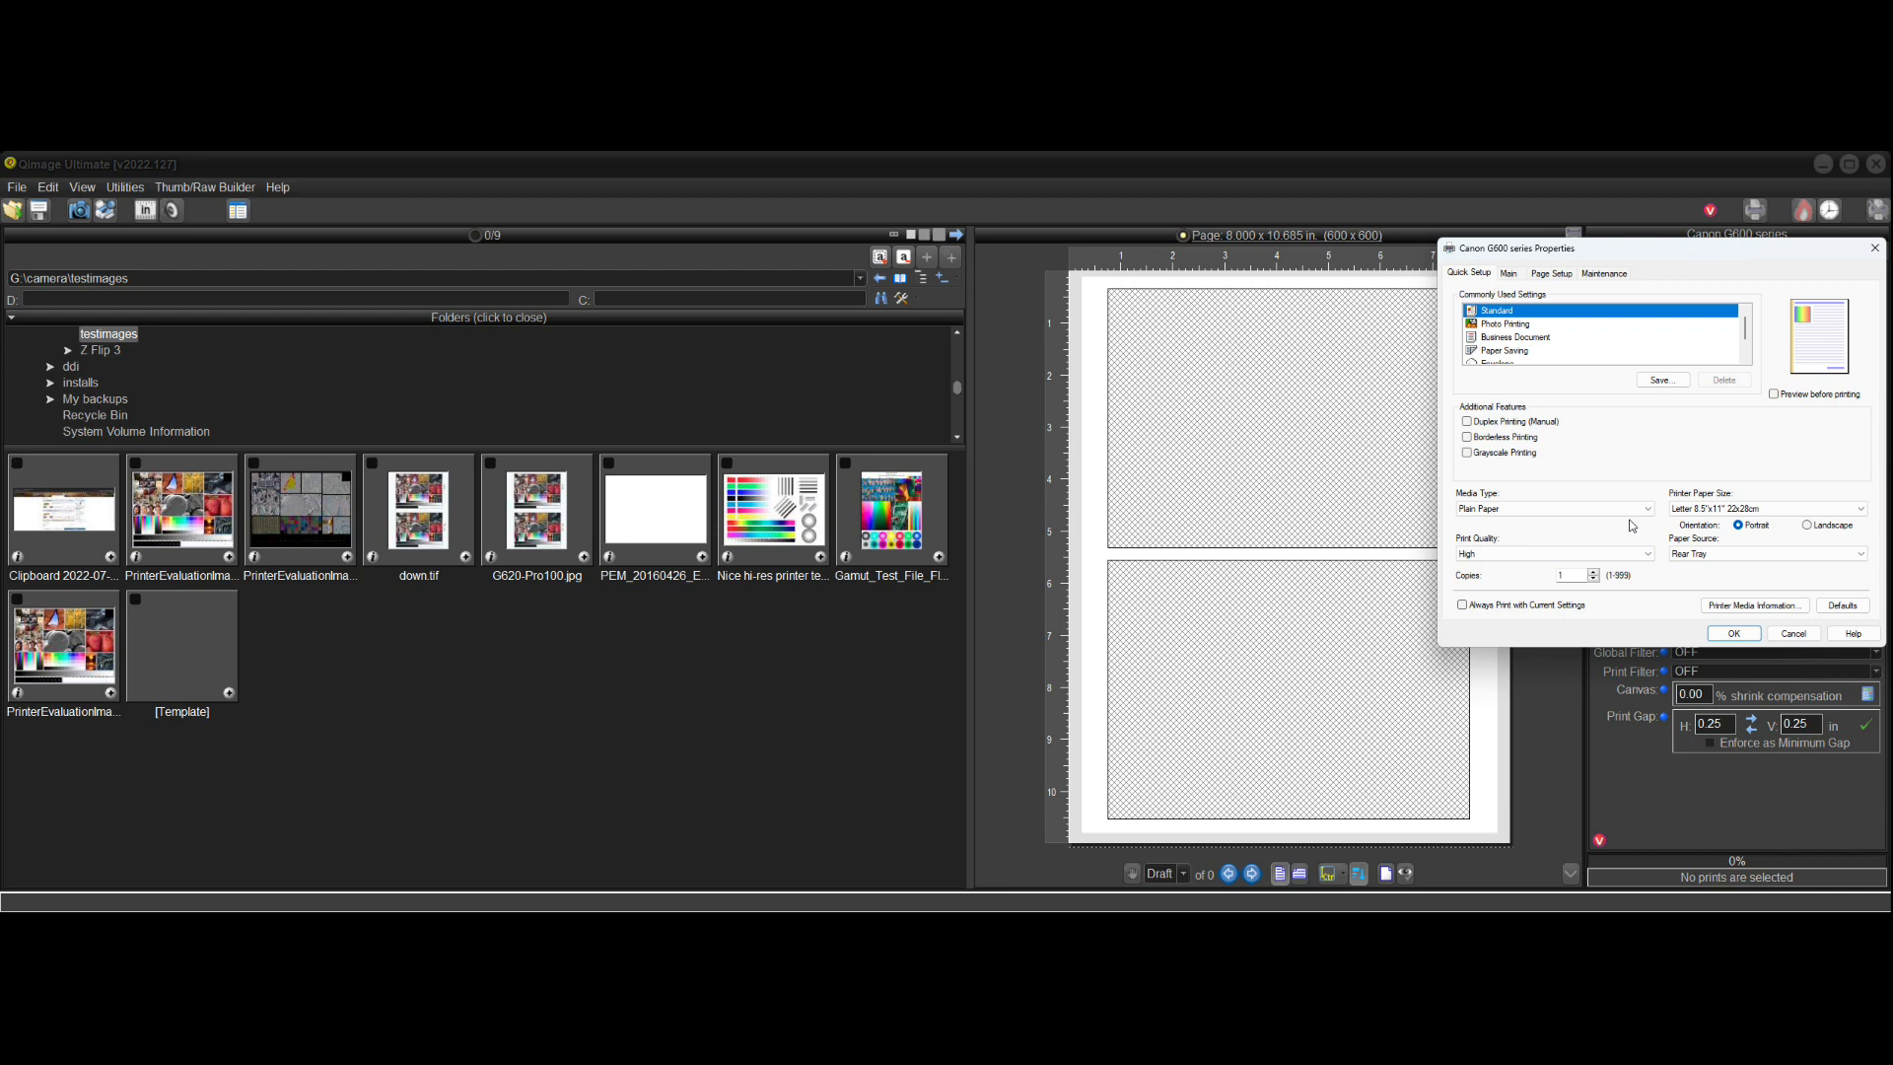
{"action": "left_click", "coordinate": [1767, 633]}
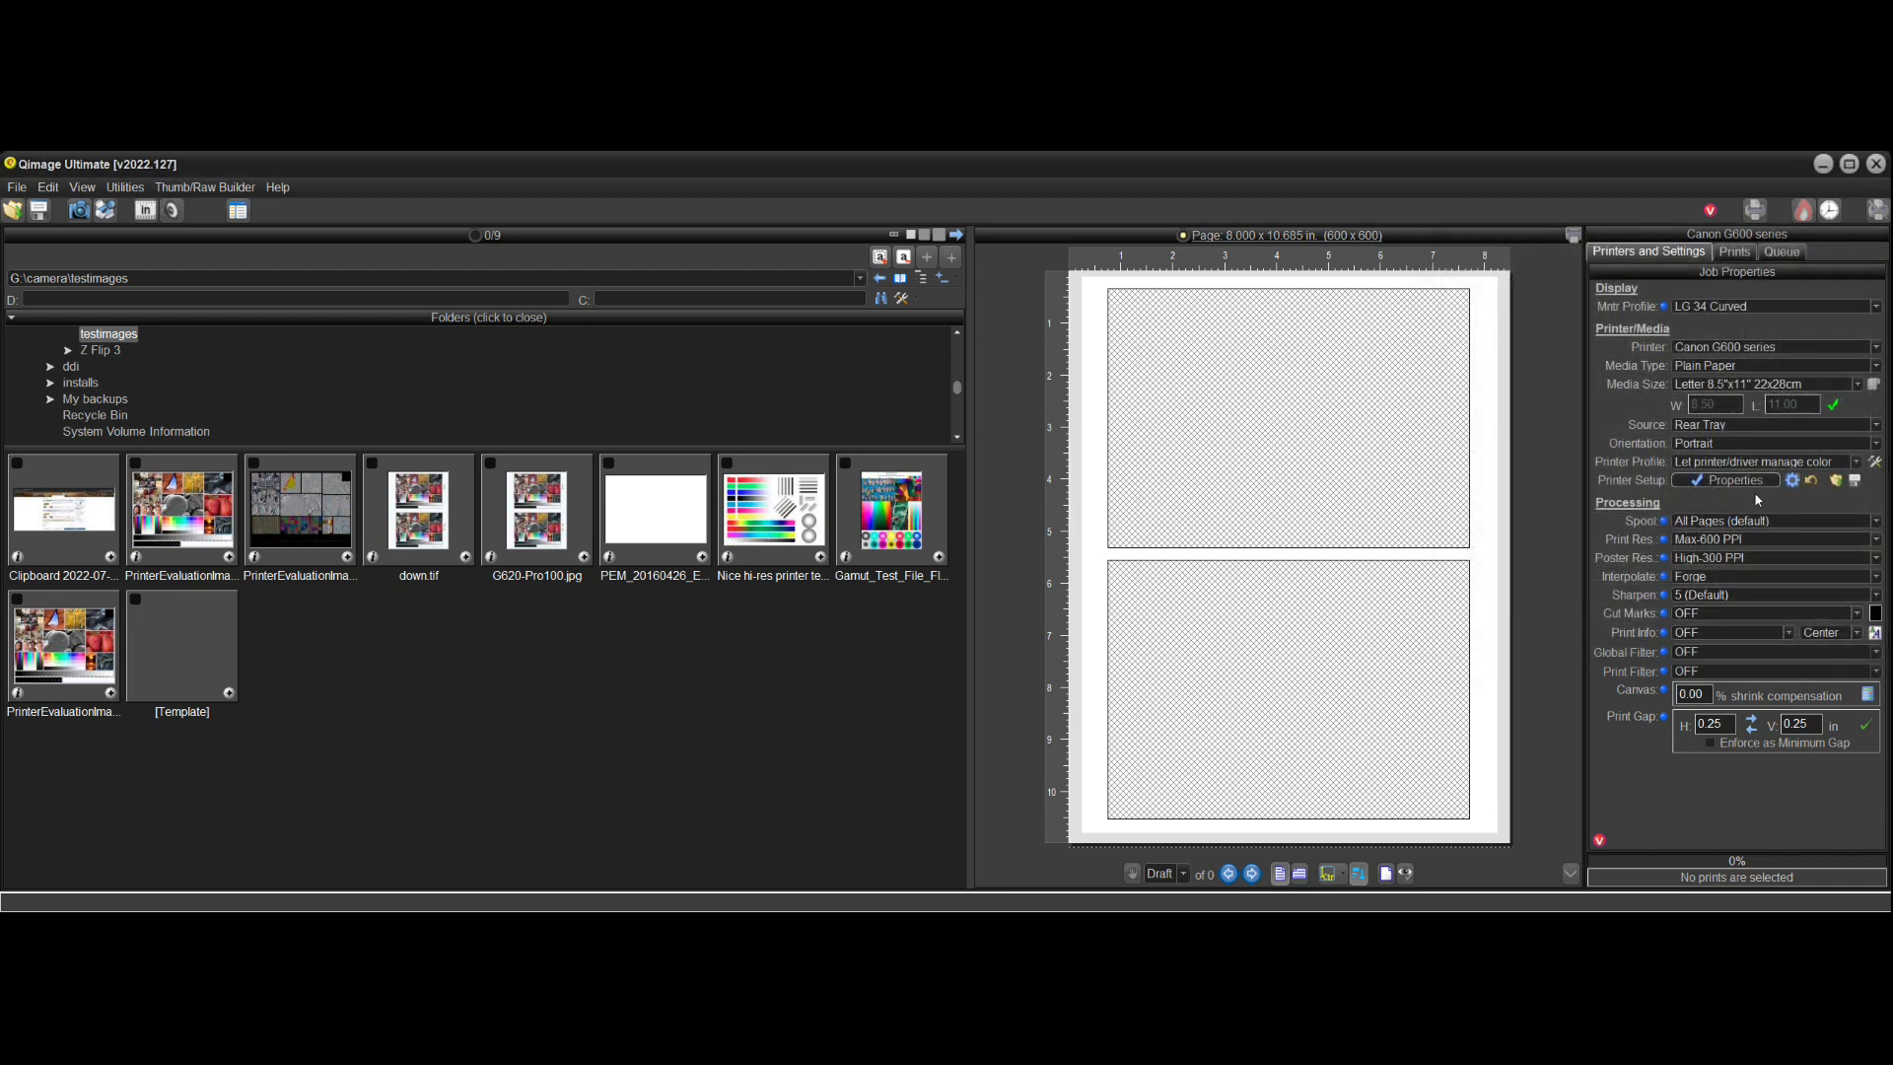
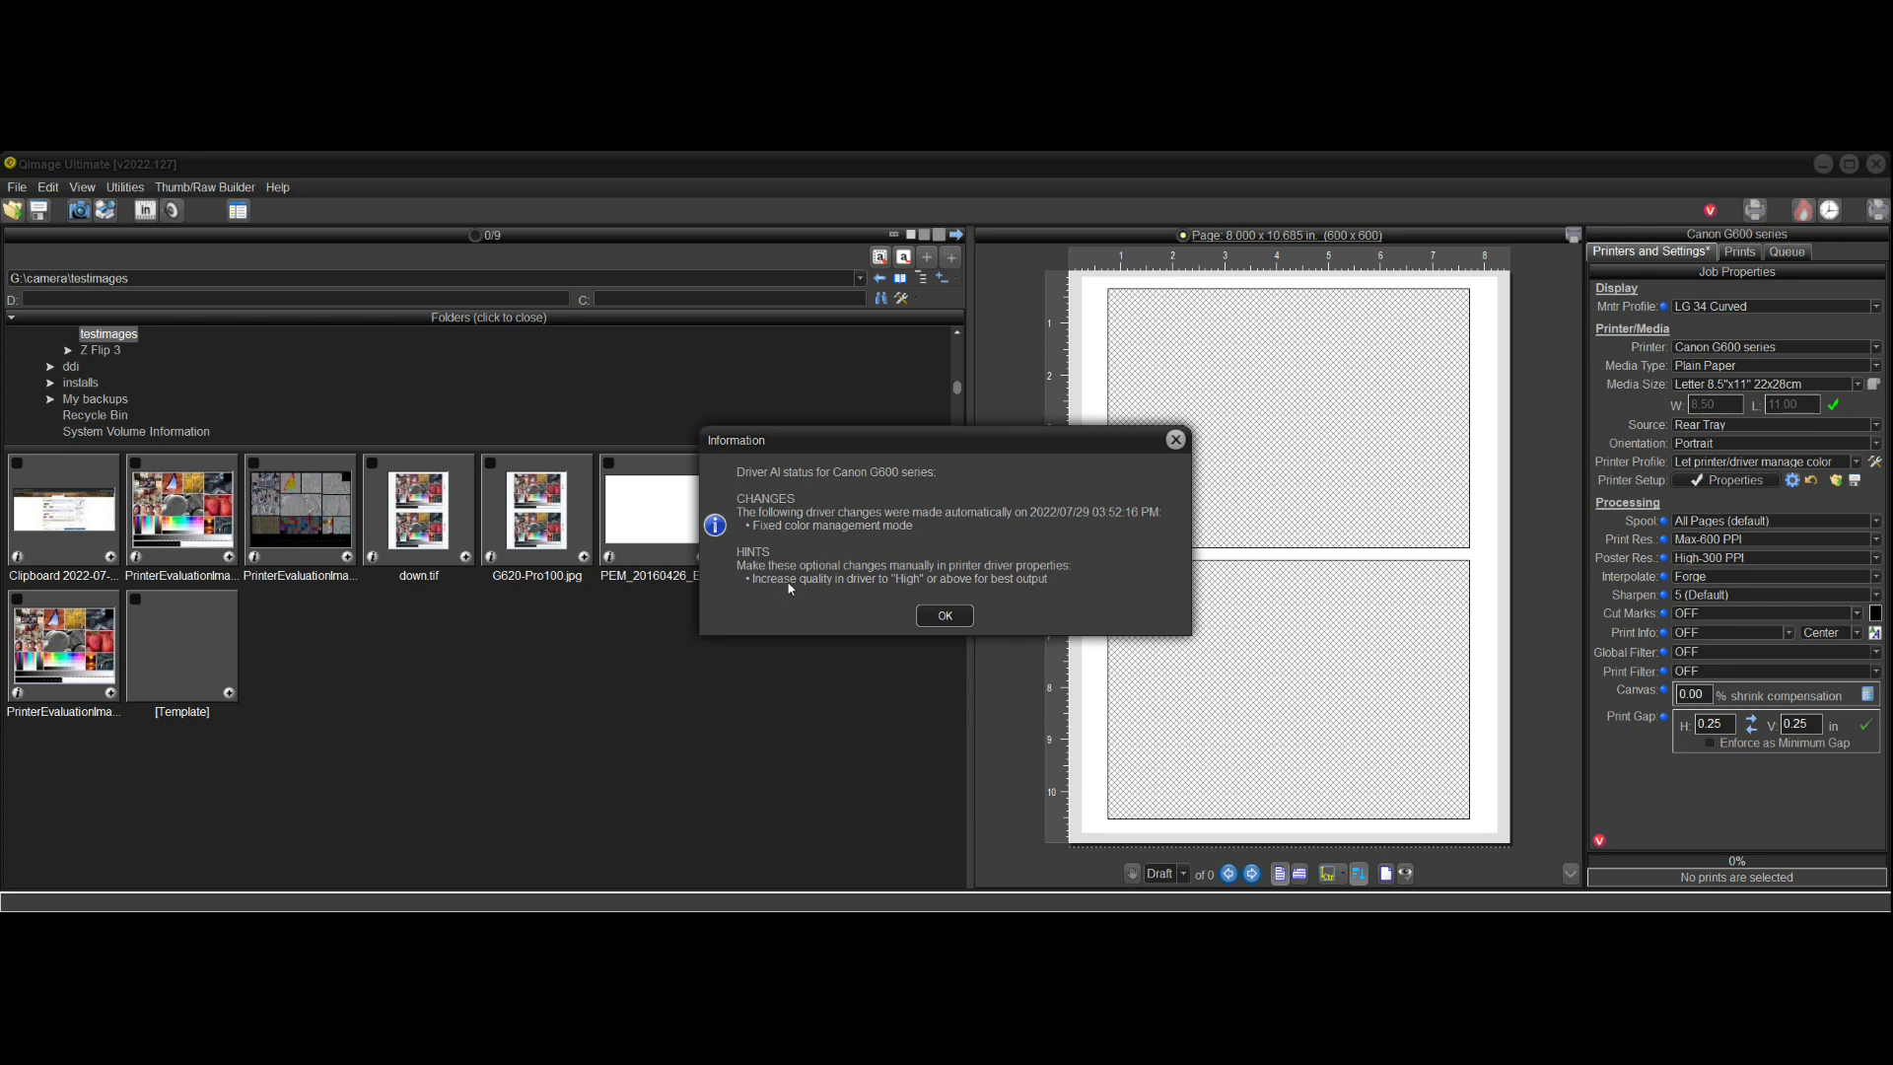
{"action": "left_click", "coordinate": [947, 617]}
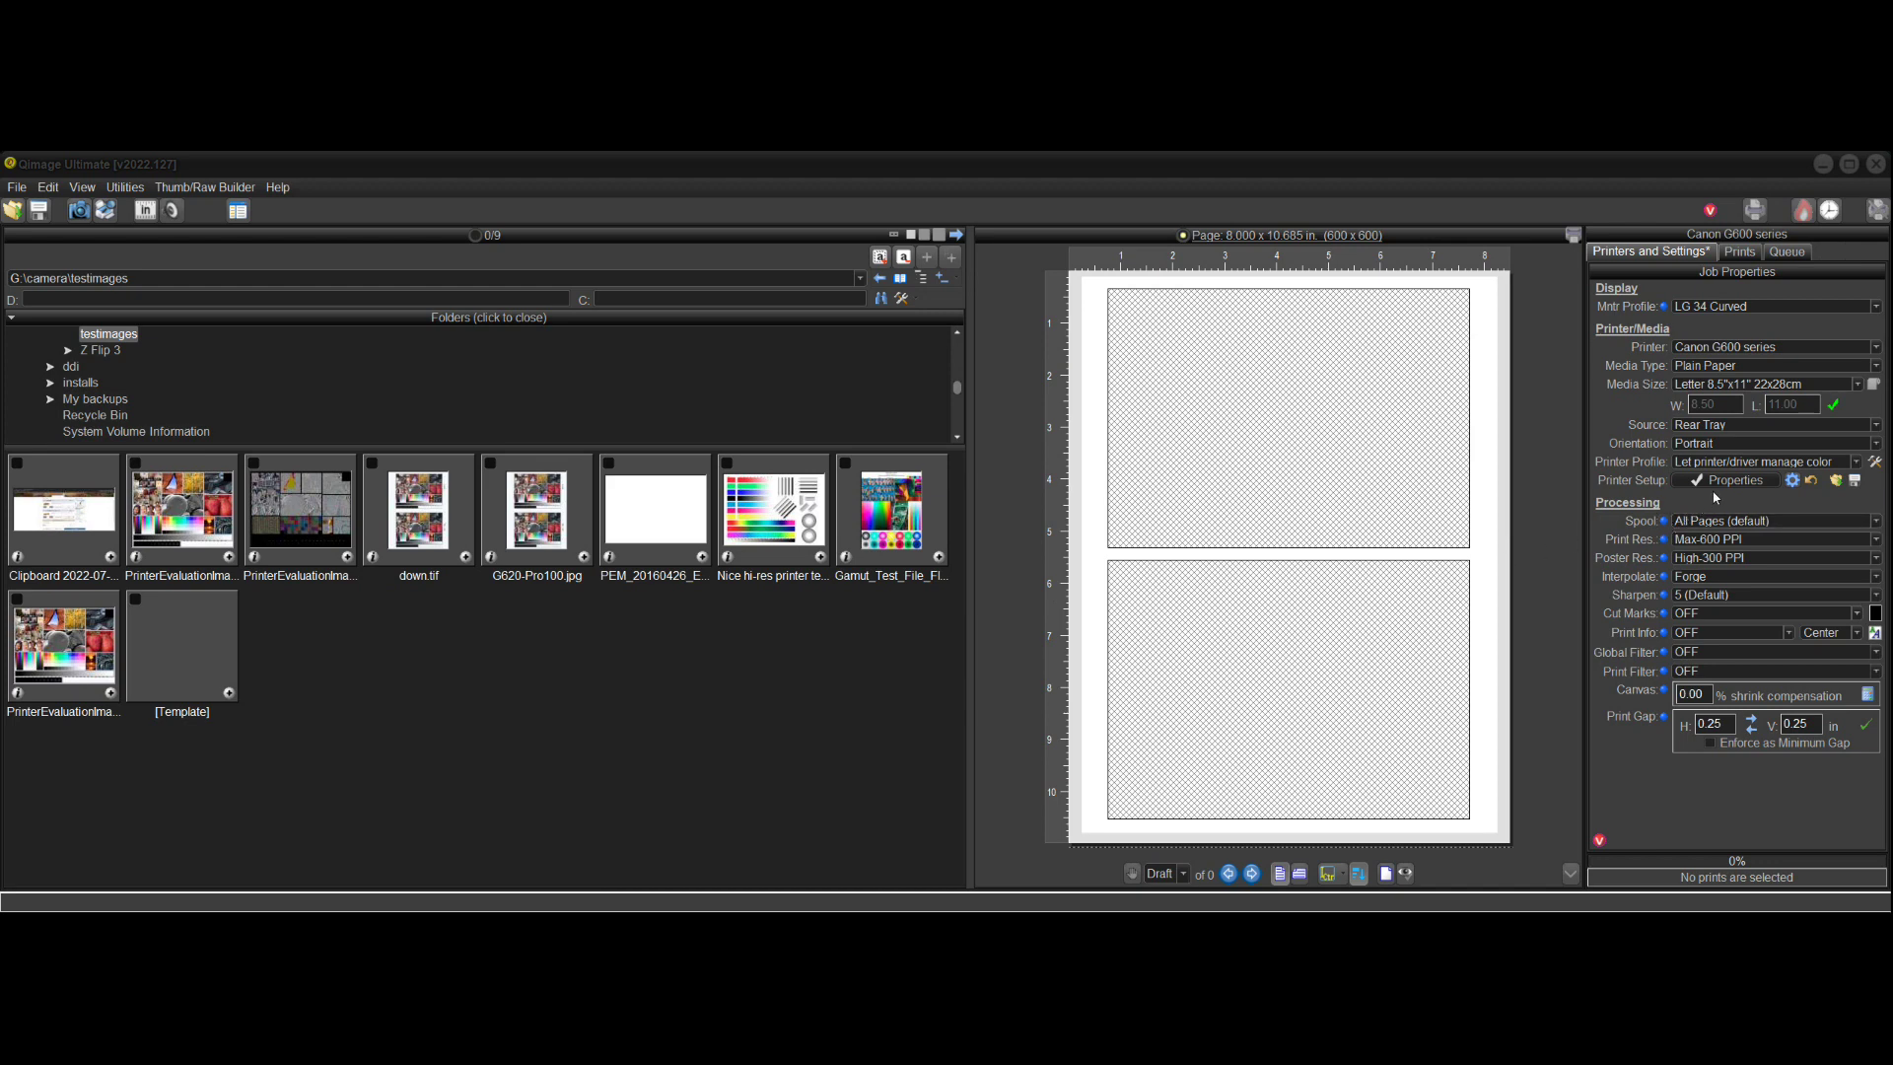
- Set the print quality to High in the Canon G600 series driver properties
{"action": "mouse_move", "coordinate": [1723, 486]}
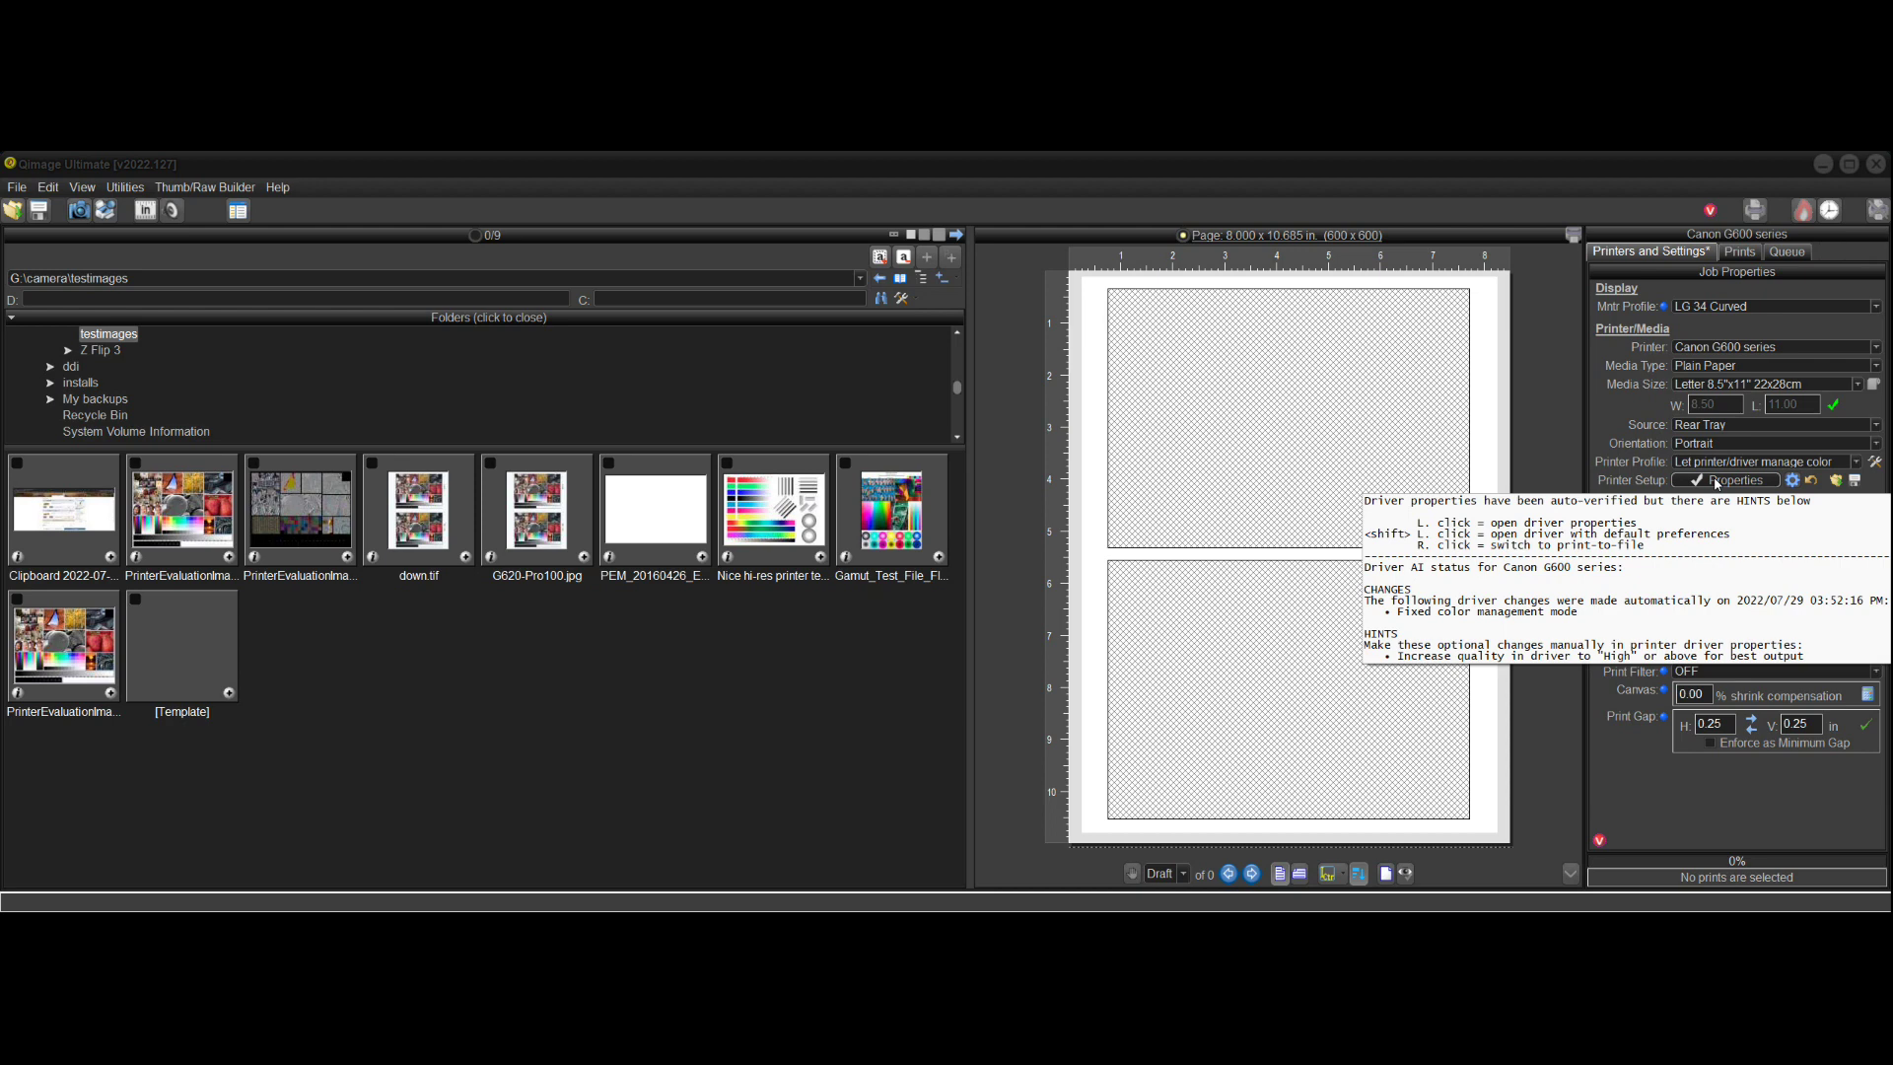
{"action": "left_click", "coordinate": [1722, 481]}
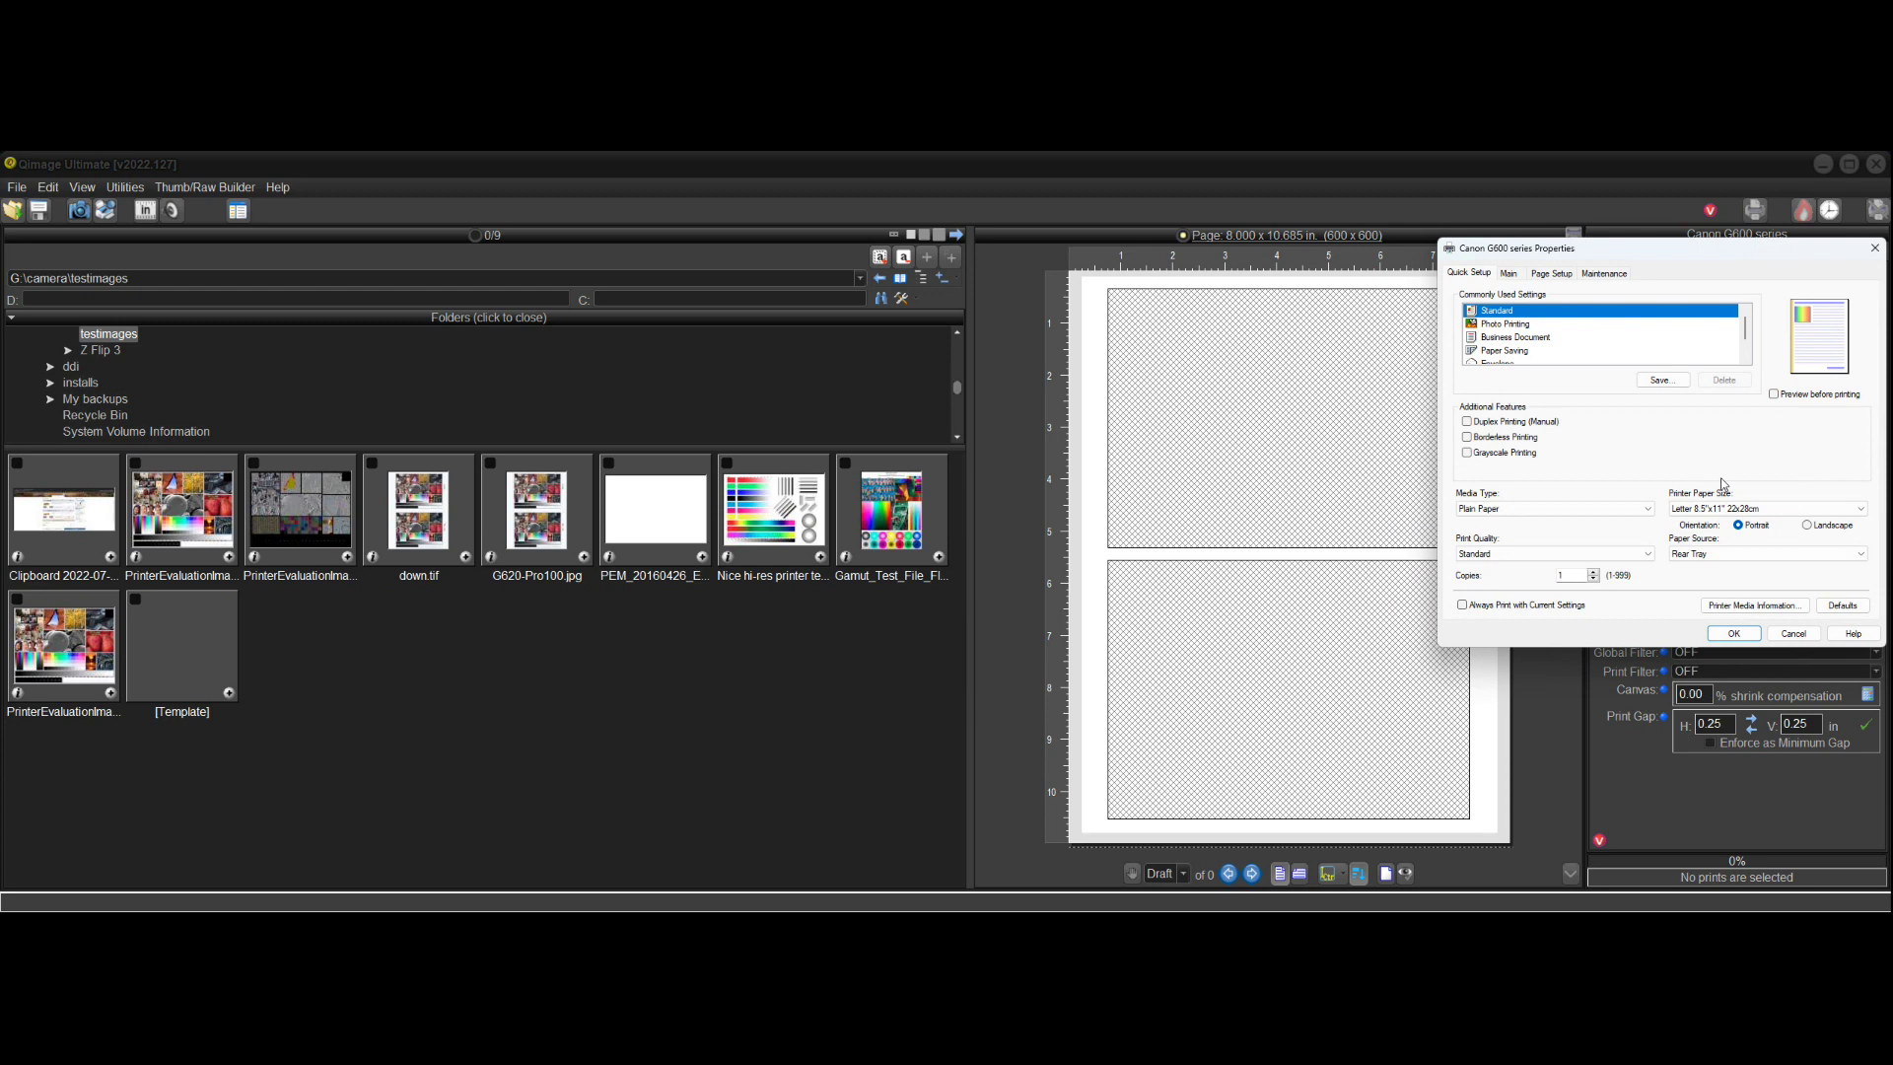
{"action": "left_click", "coordinate": [1507, 561]}
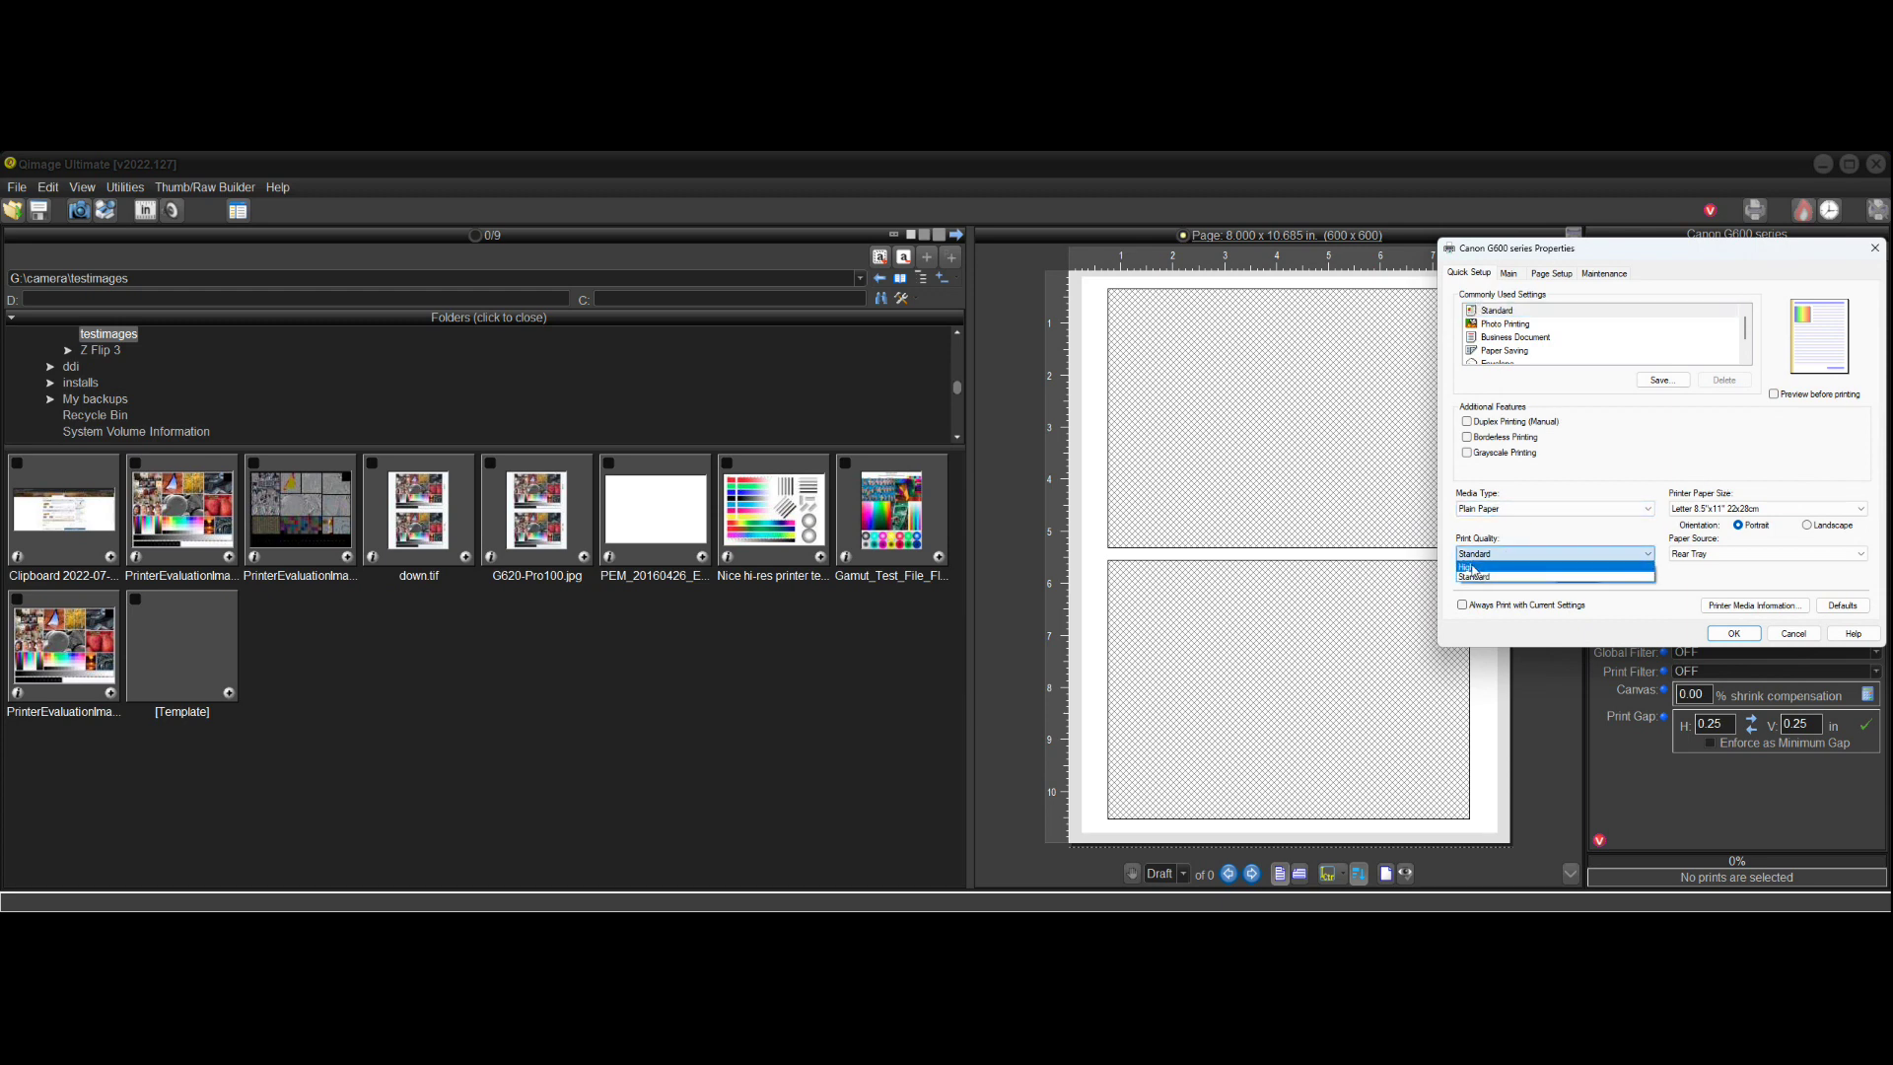
{"action": "left_click", "coordinate": [1473, 571]}
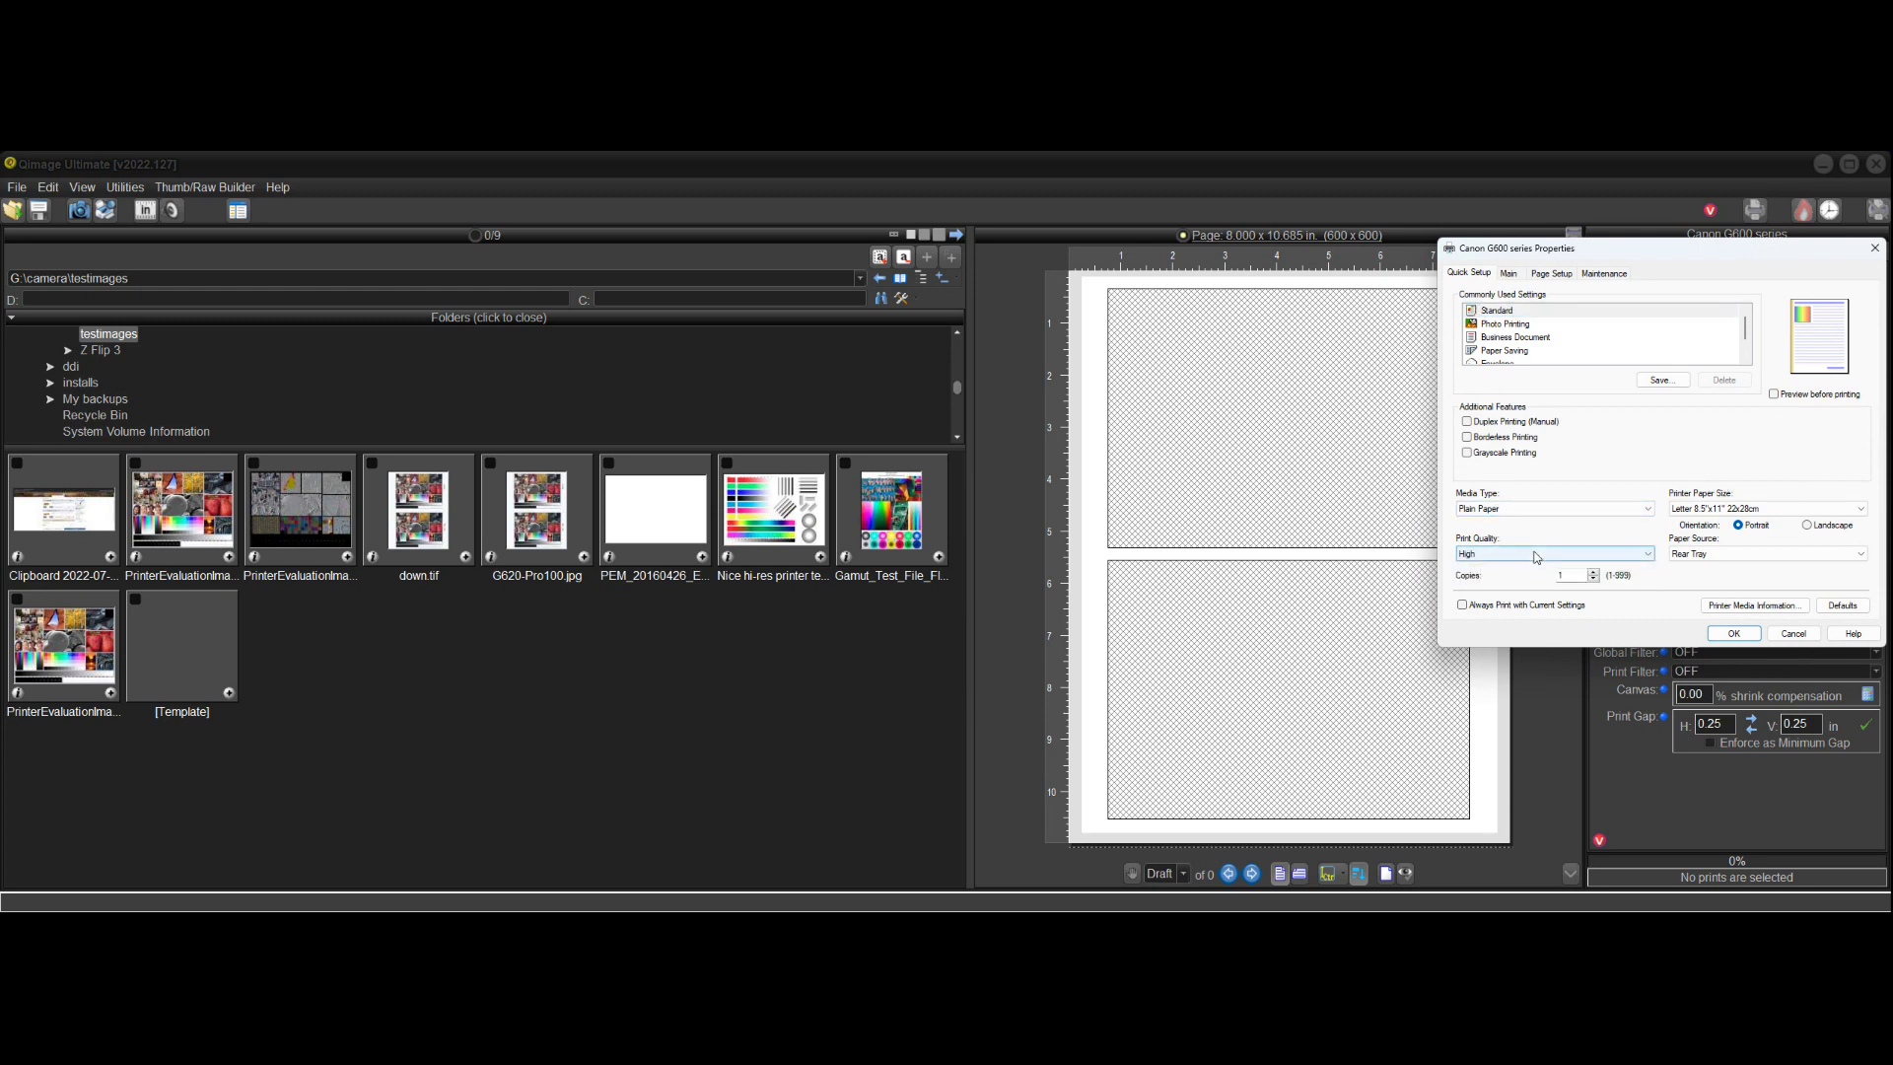
{"action": "left_click", "coordinate": [1733, 633]}
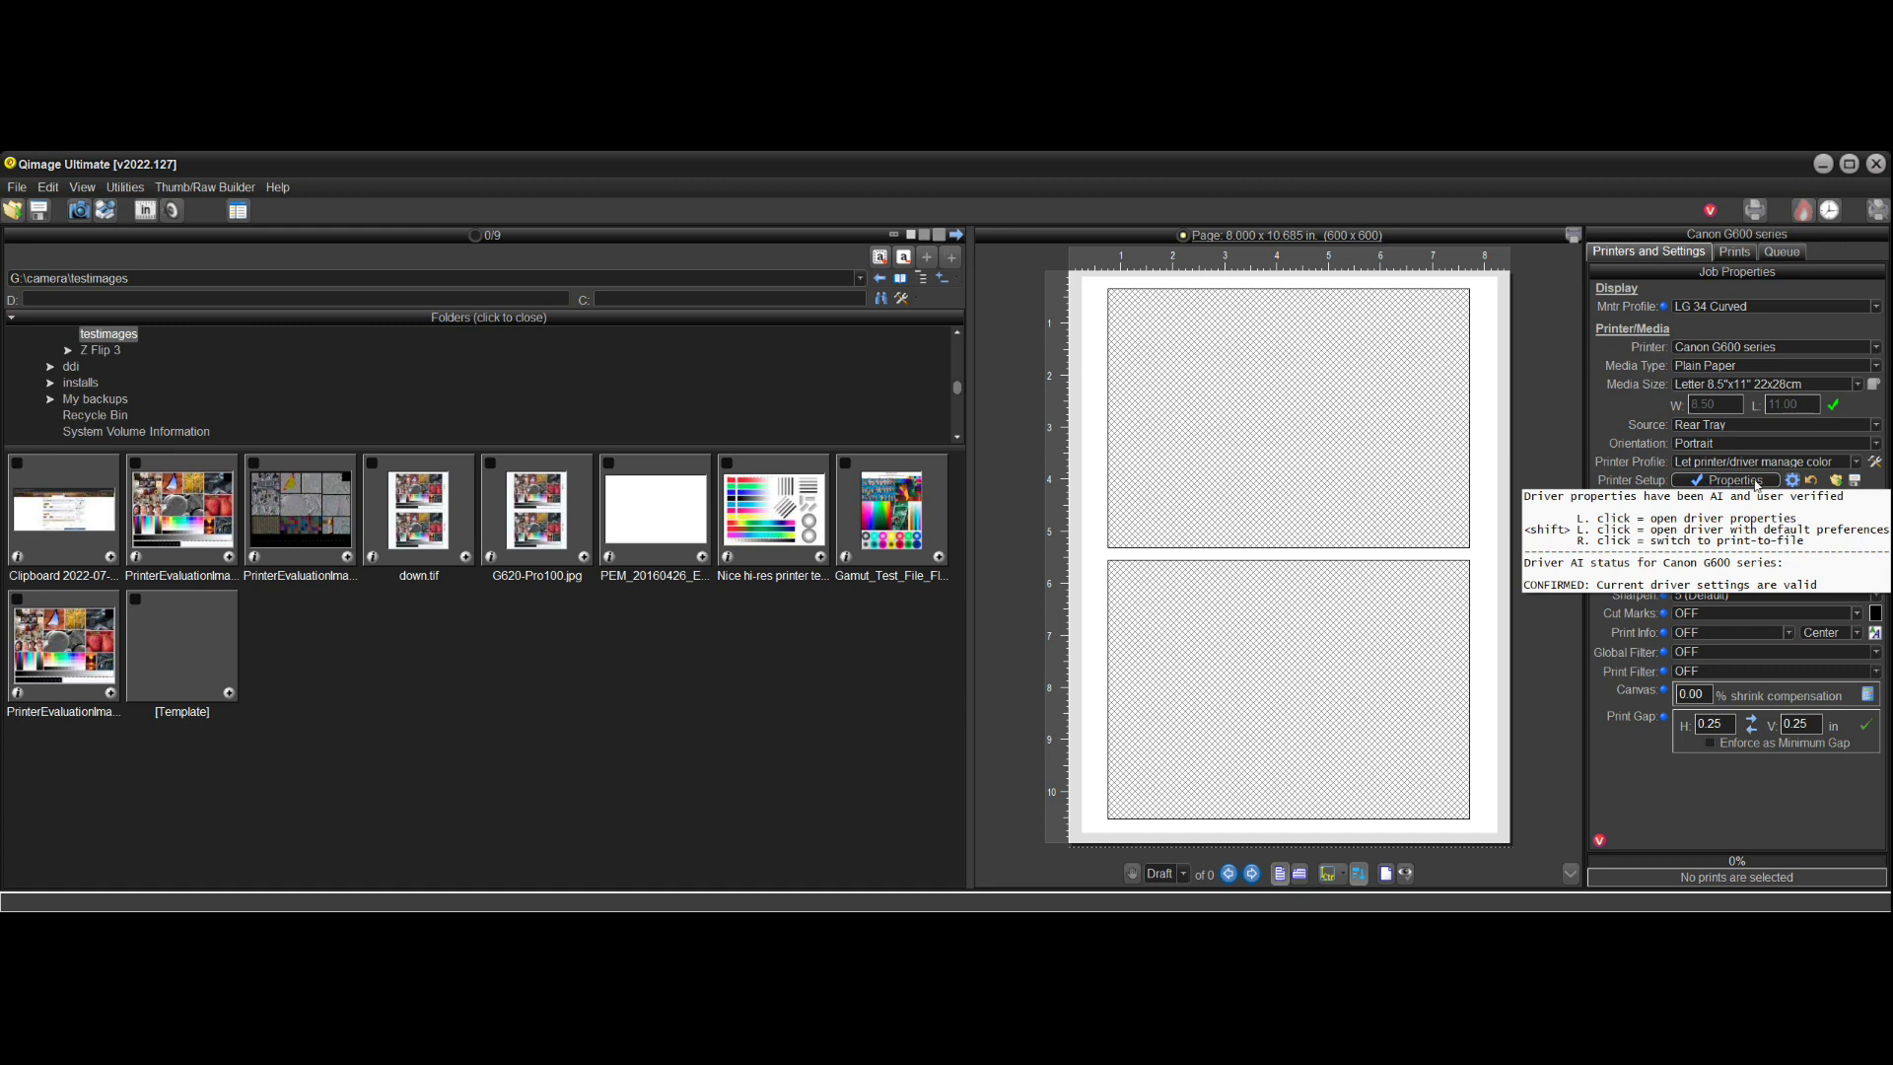
- Set the printer profile to the Canon G620 Photo Paper Pro Premium profile and check the driver's color correction mode
{"action": "left_click", "coordinate": [1855, 463]}
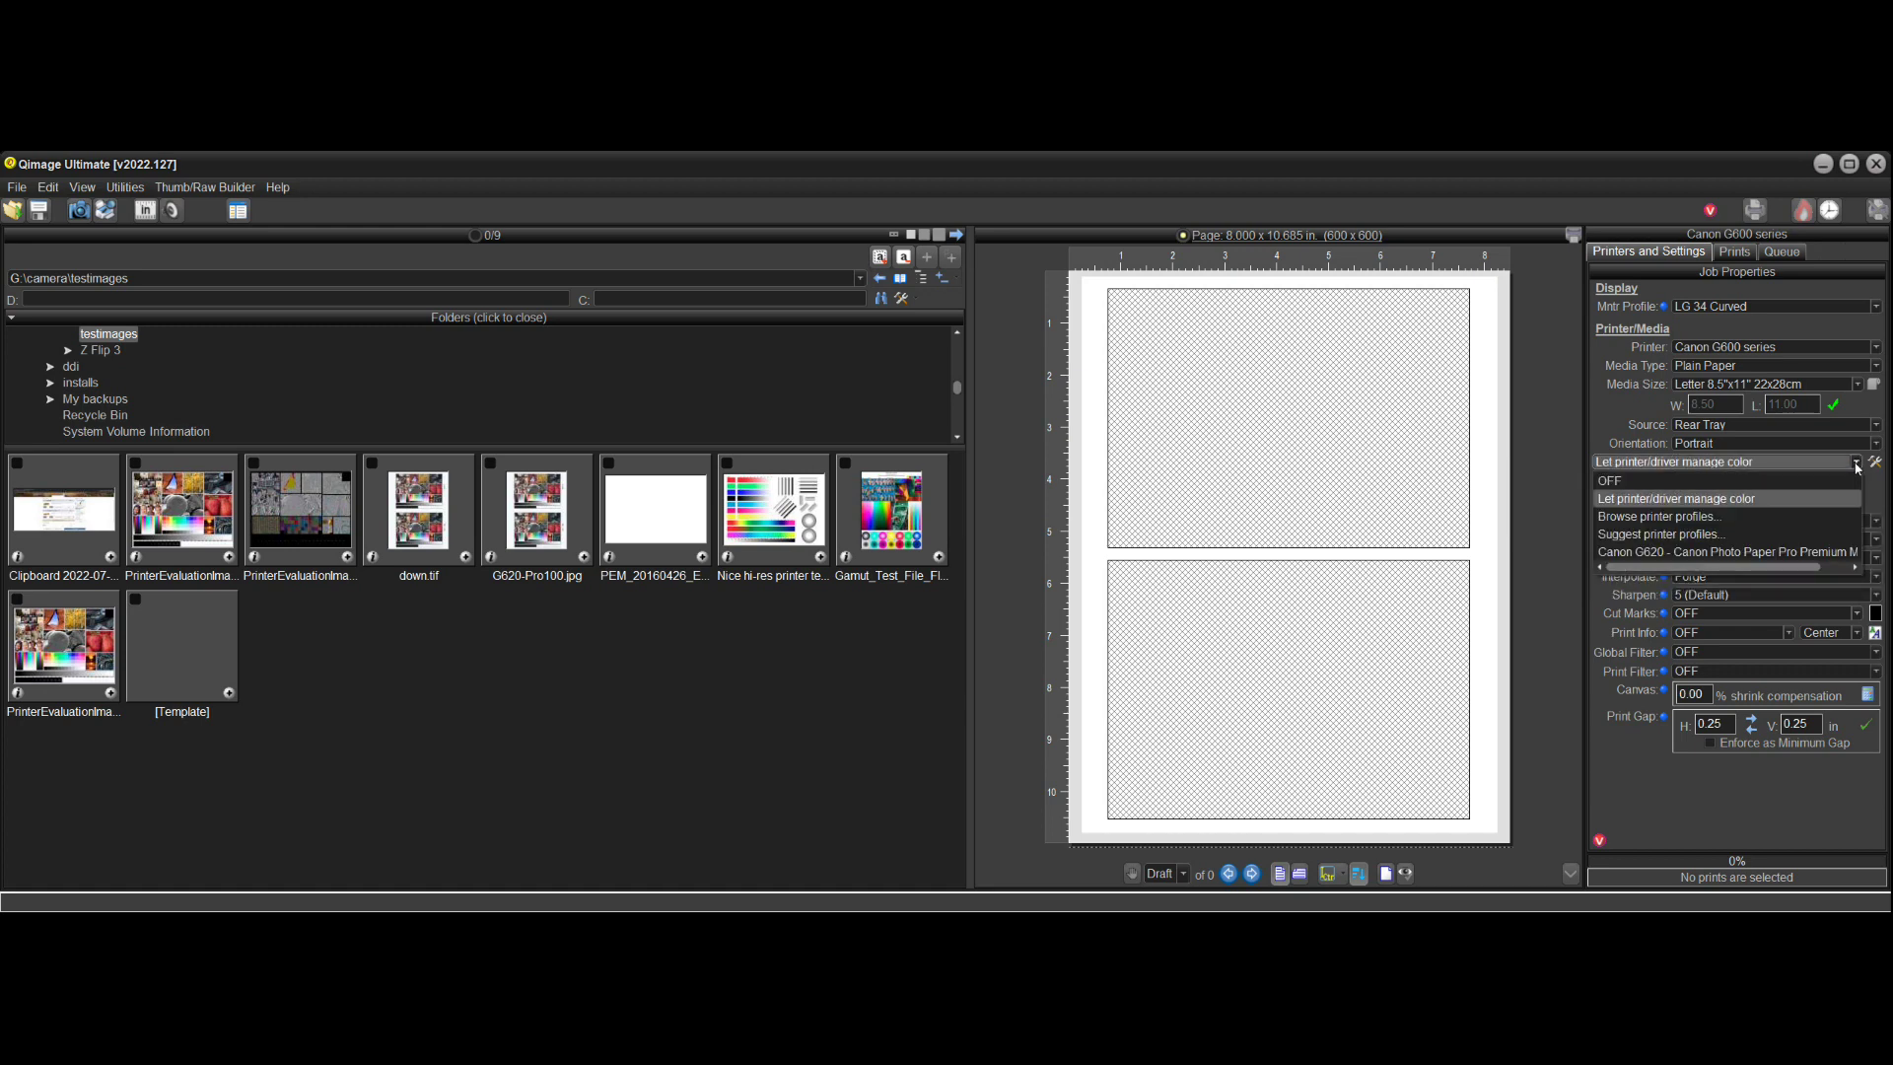
{"action": "left_click", "coordinate": [1703, 555]}
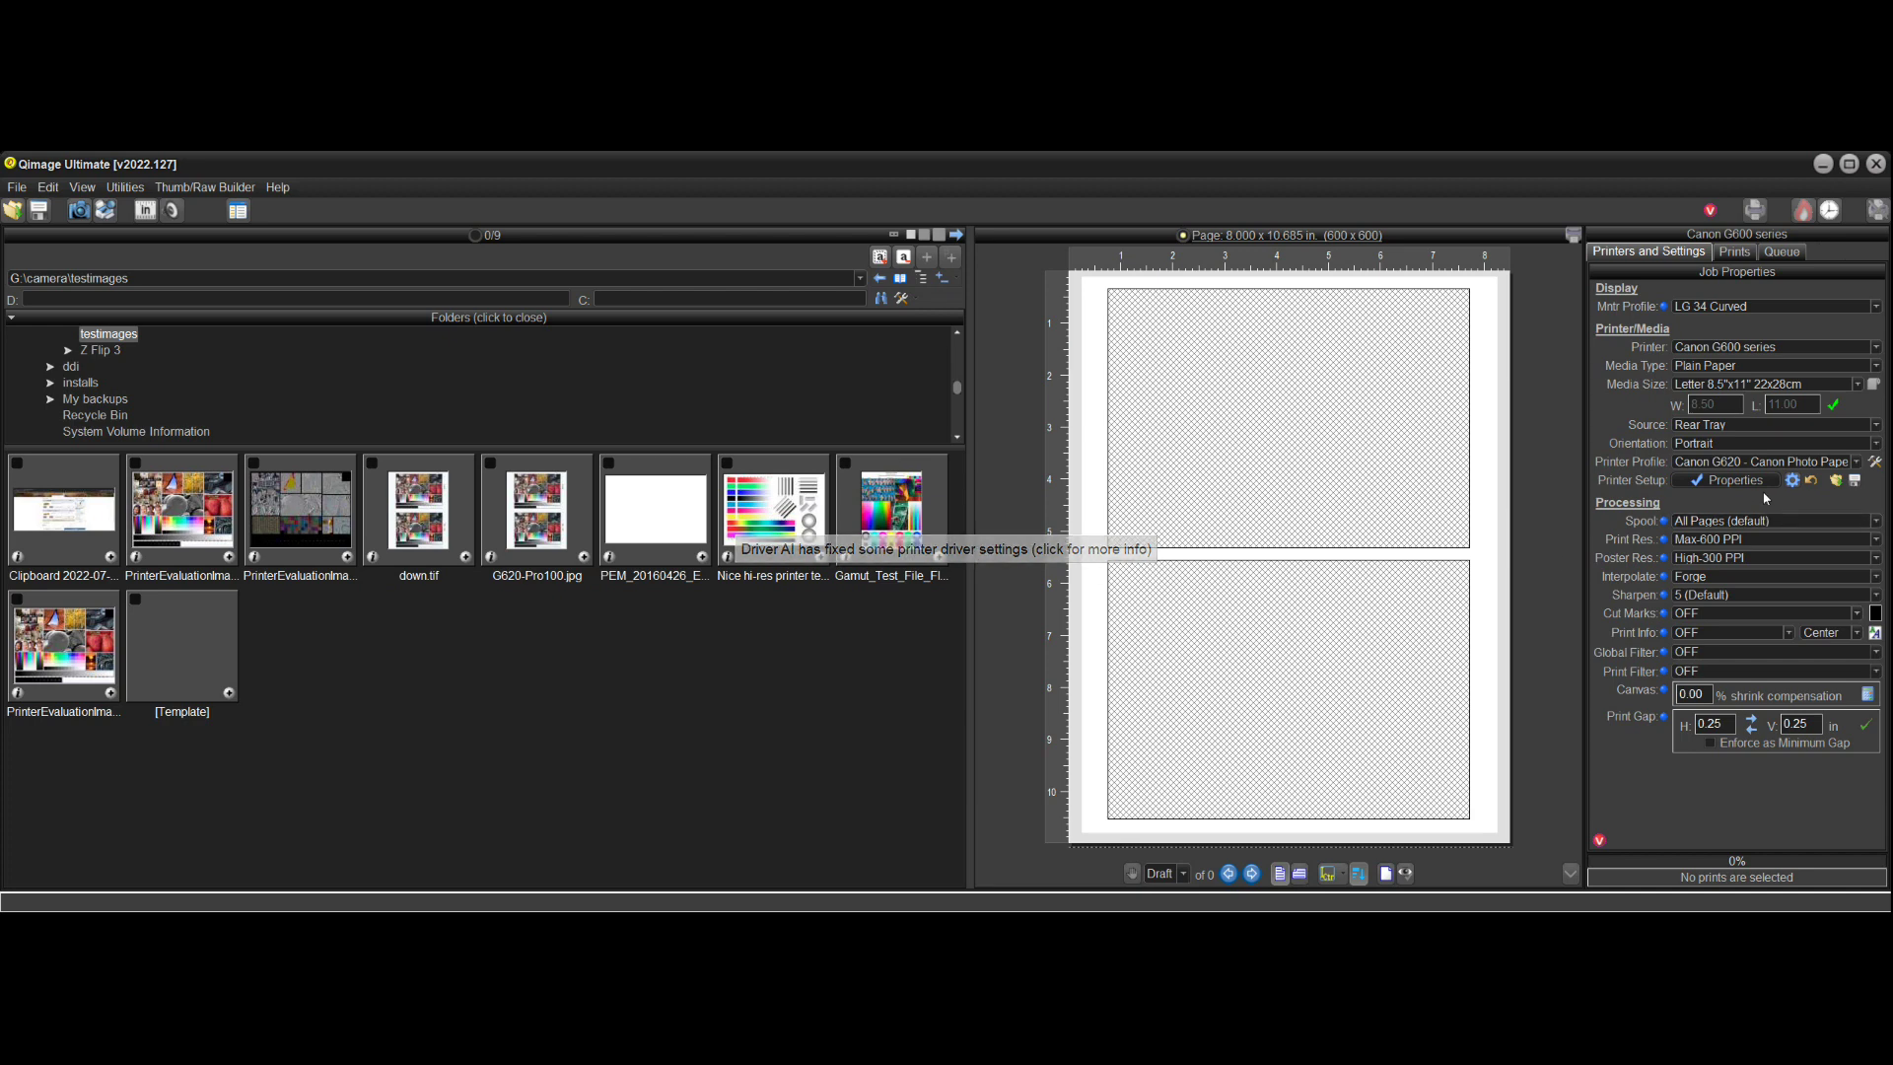
{"action": "mouse_move", "coordinate": [1740, 483]}
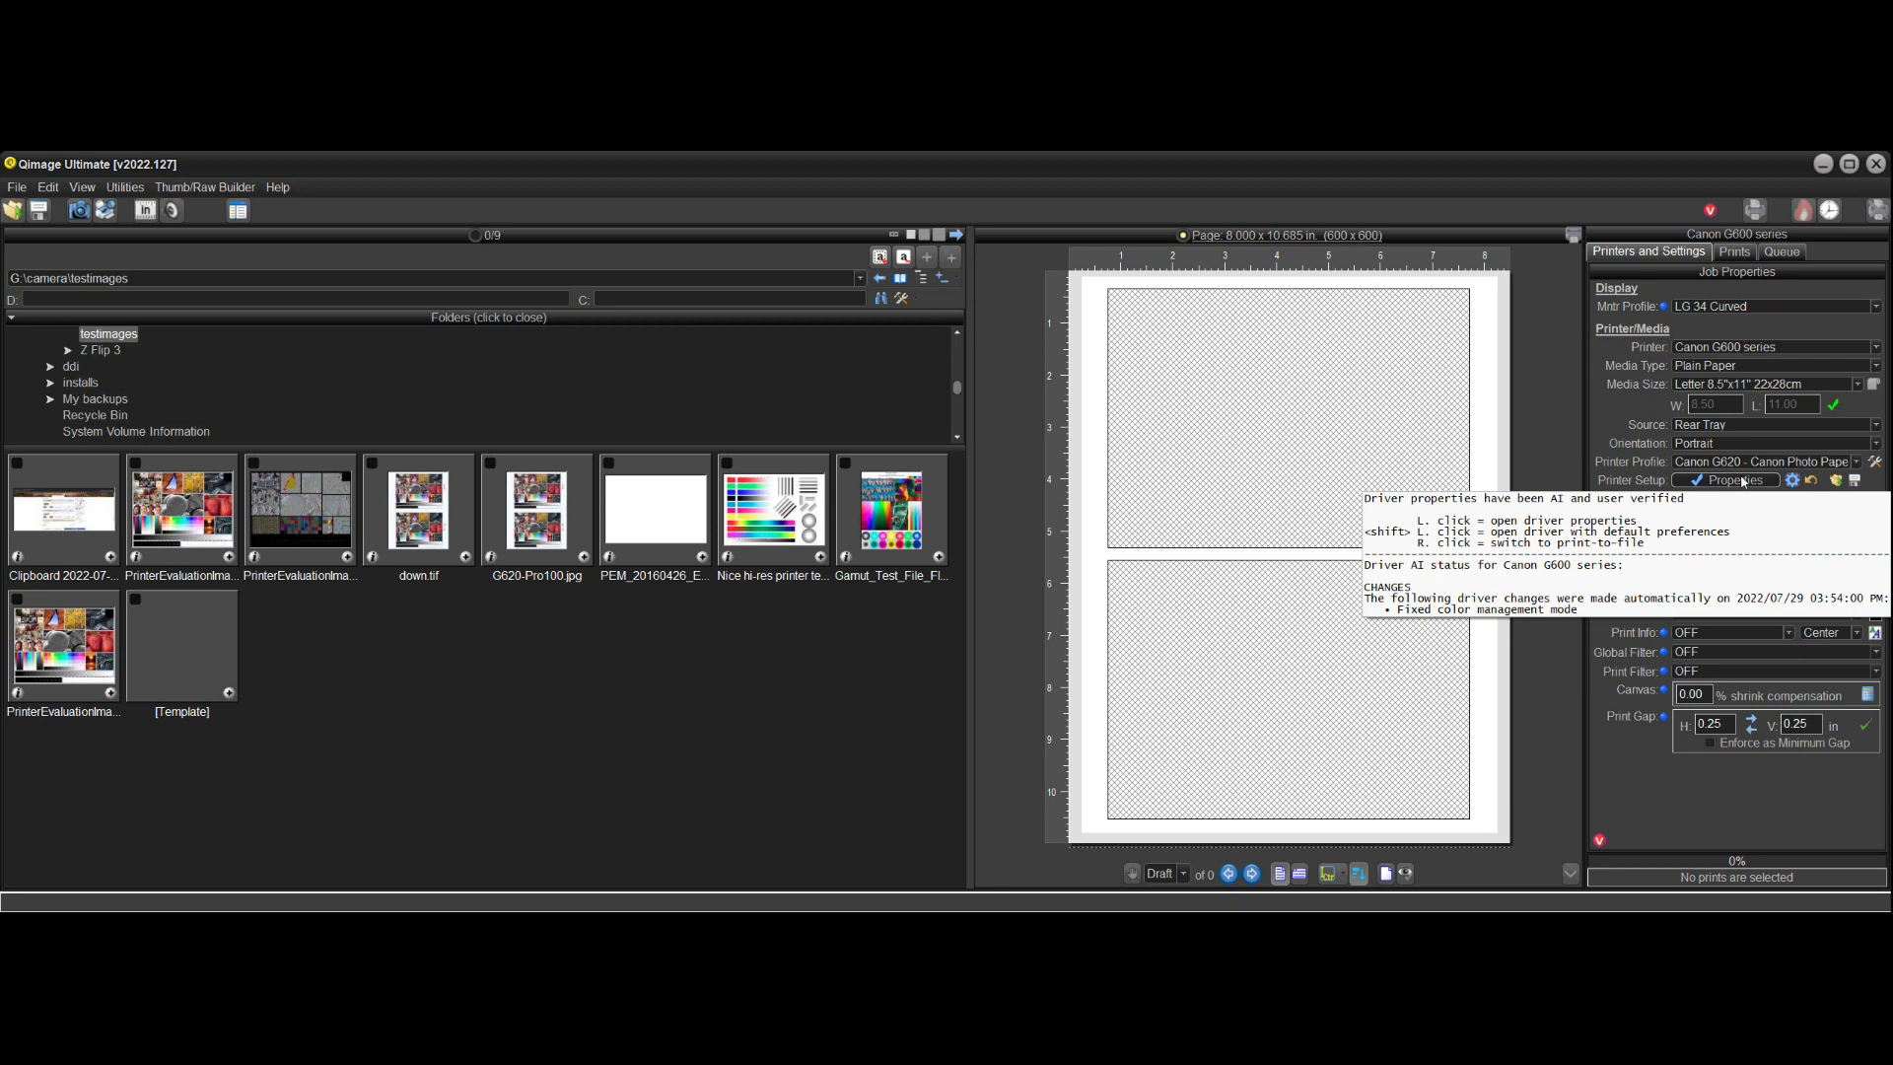
{"action": "left_click", "coordinate": [1740, 481]}
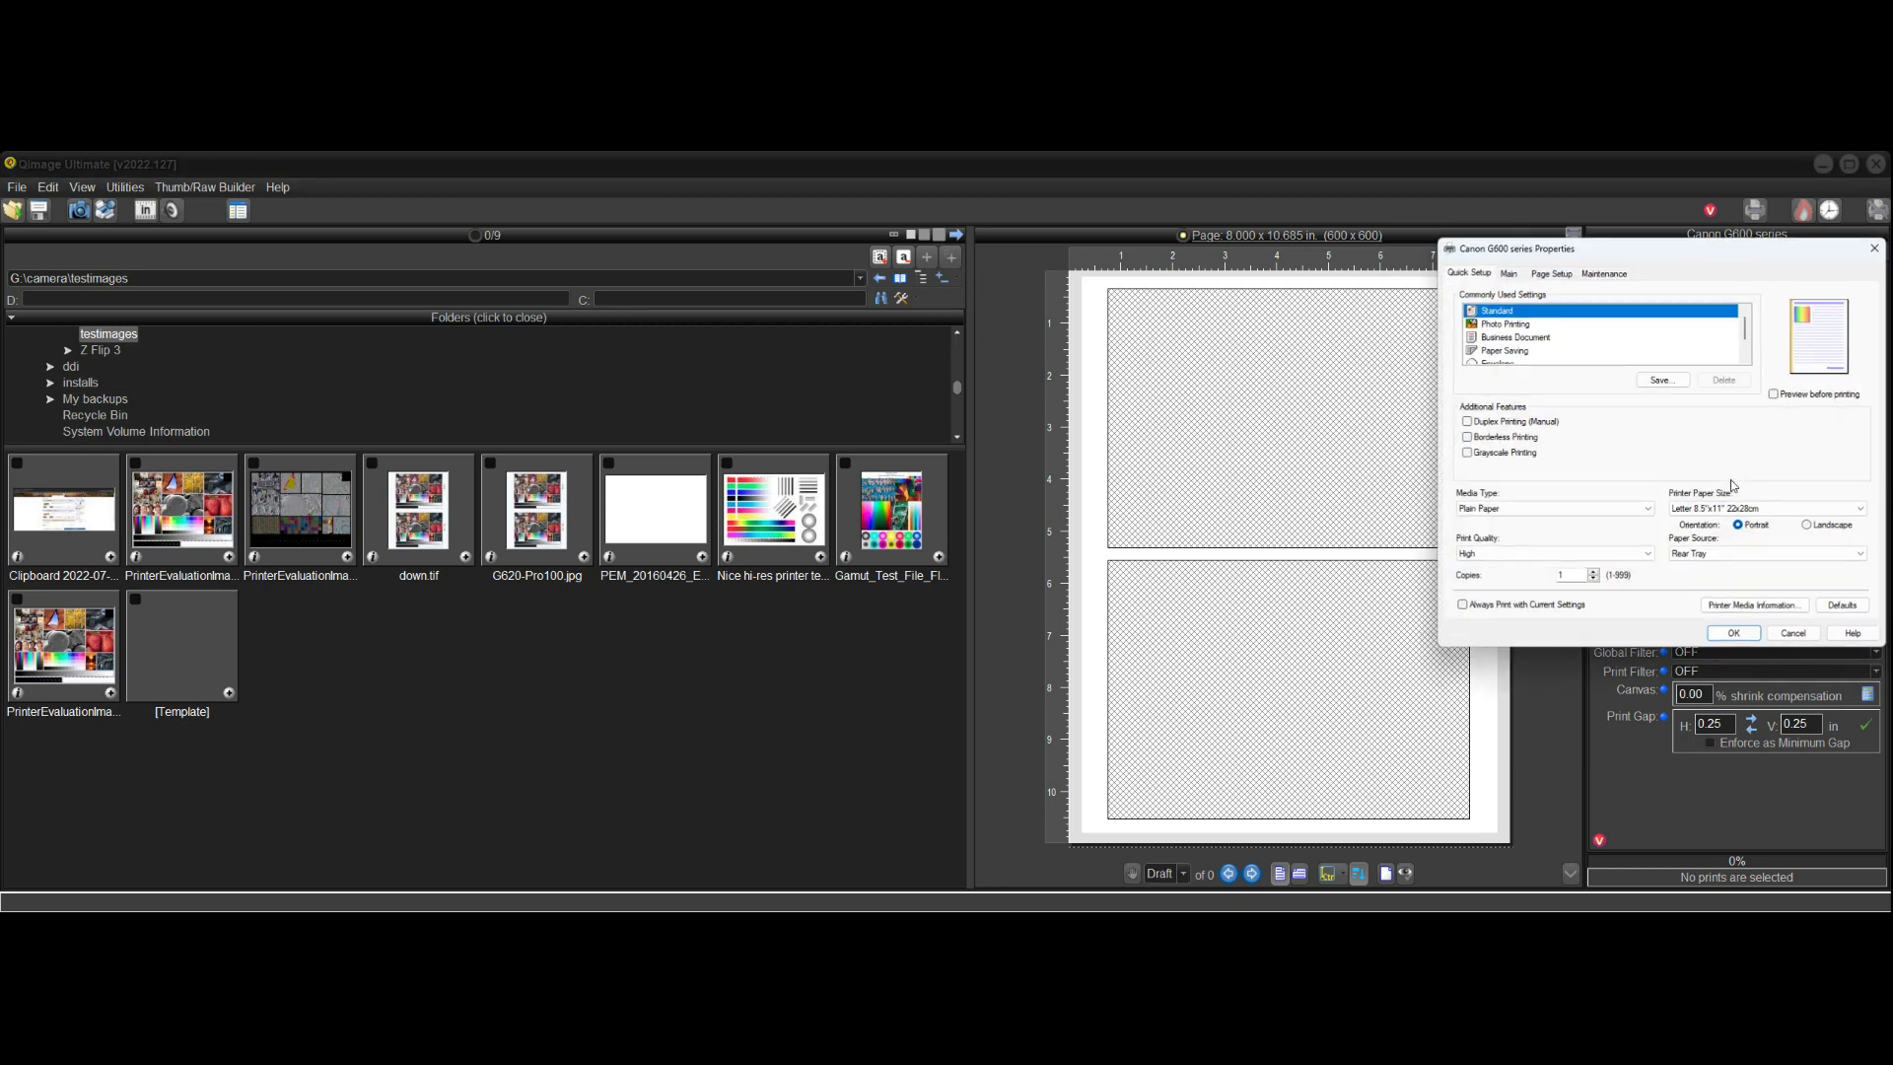
{"action": "left_click", "coordinate": [1519, 279]}
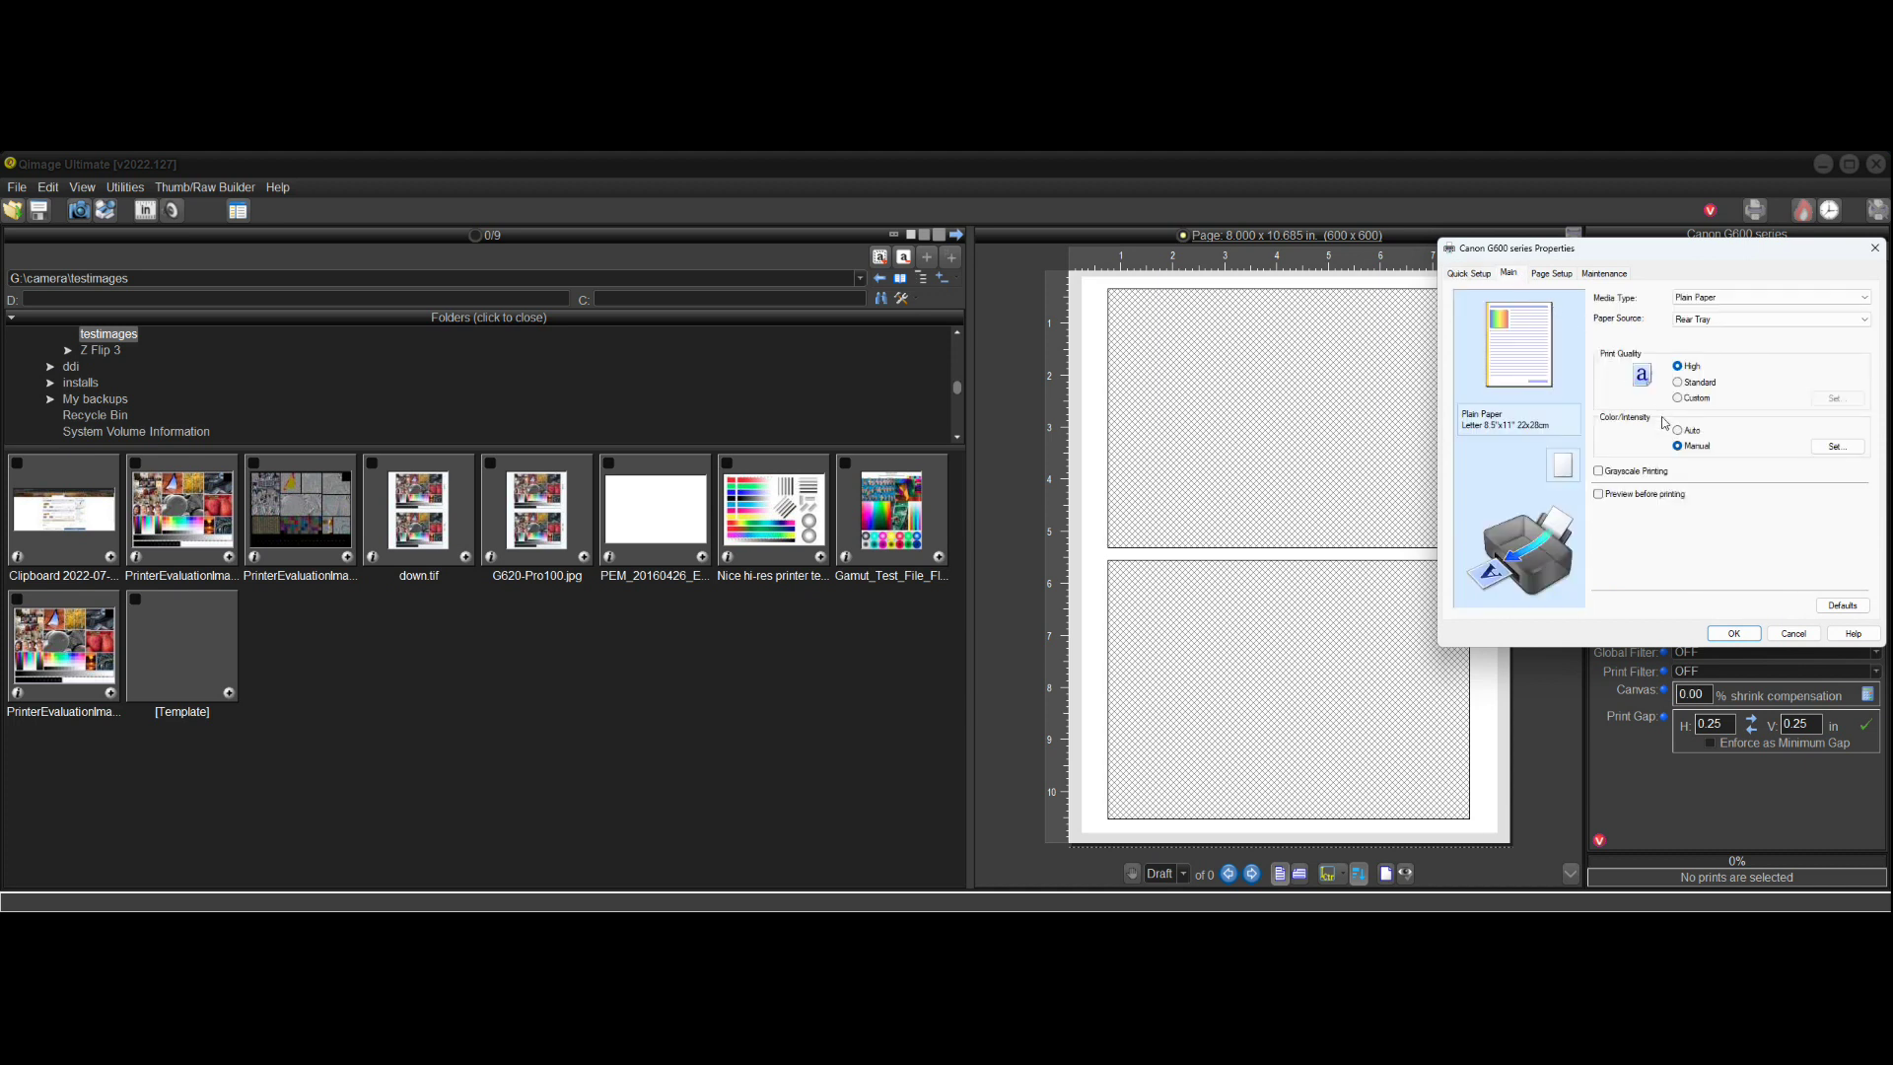
{"action": "left_click", "coordinate": [1845, 449]}
{"action": "left_click", "coordinate": [1534, 329]}
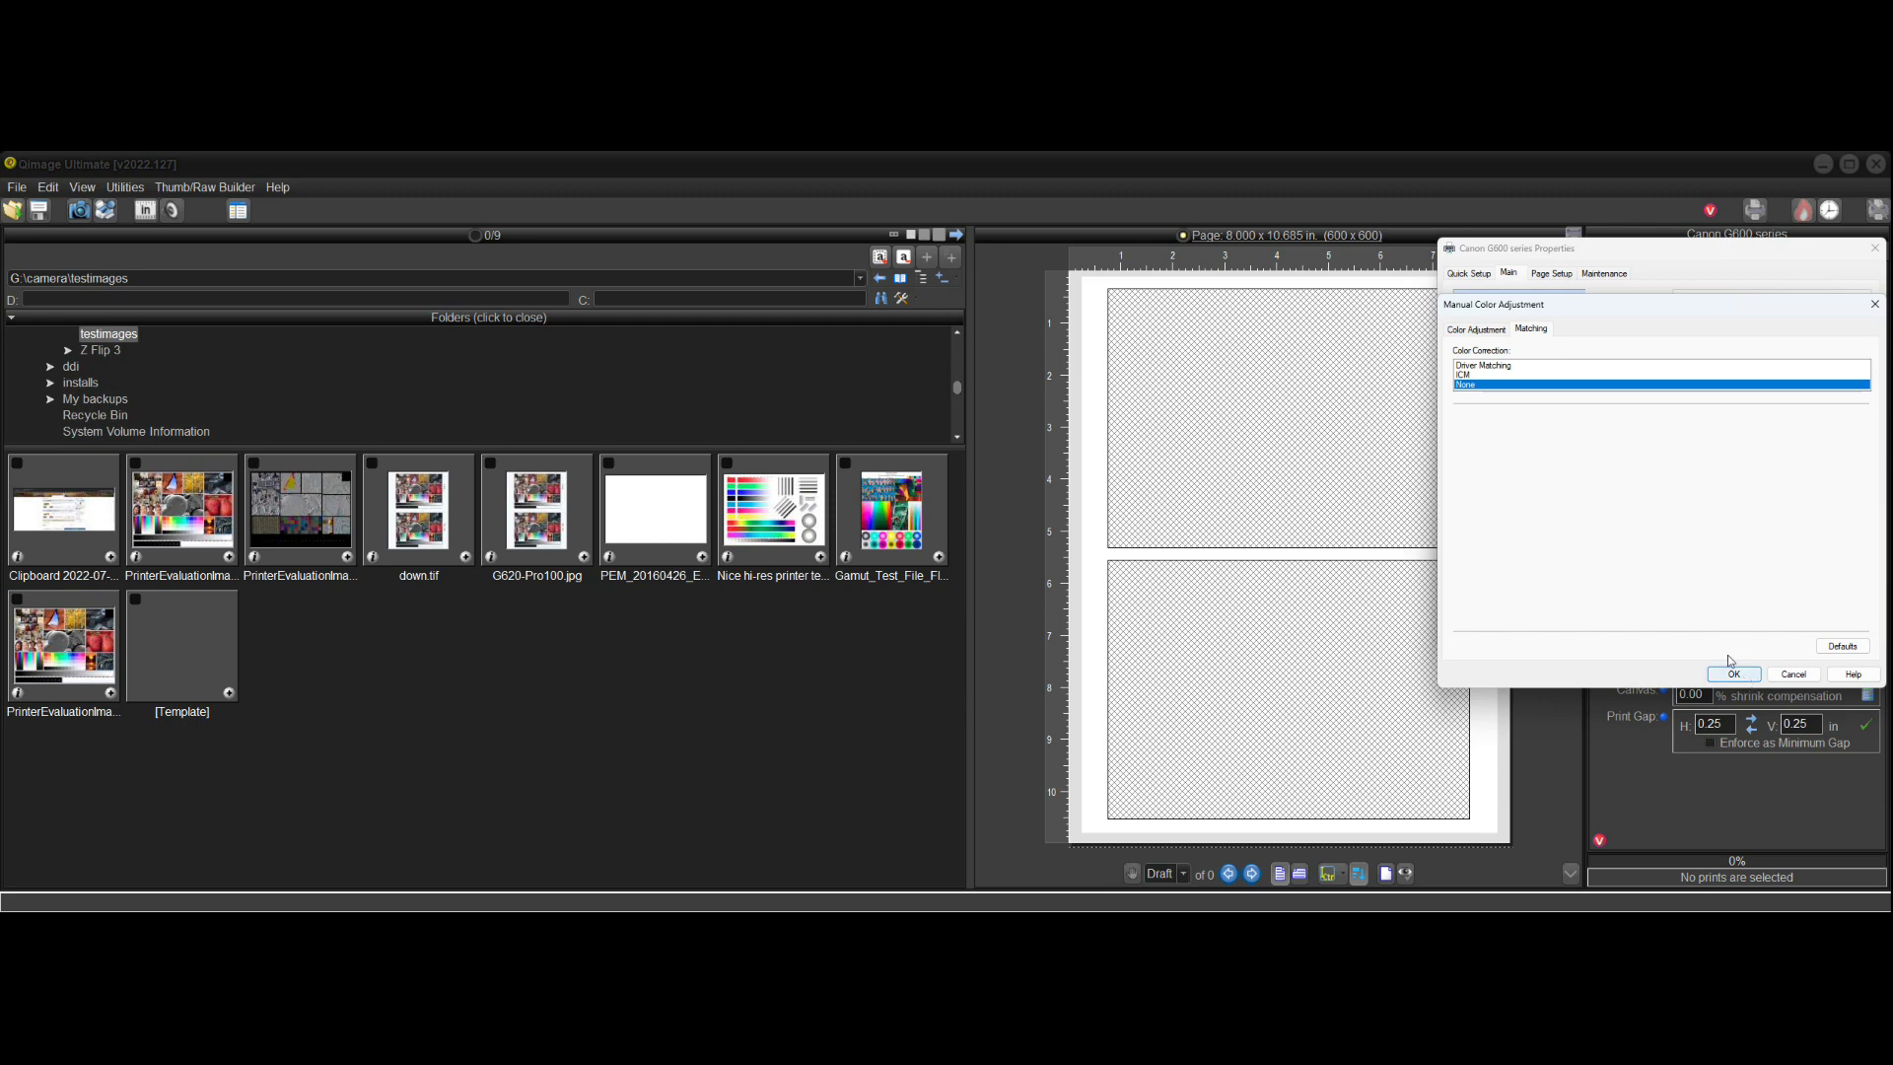
{"action": "left_click", "coordinate": [1751, 678]}
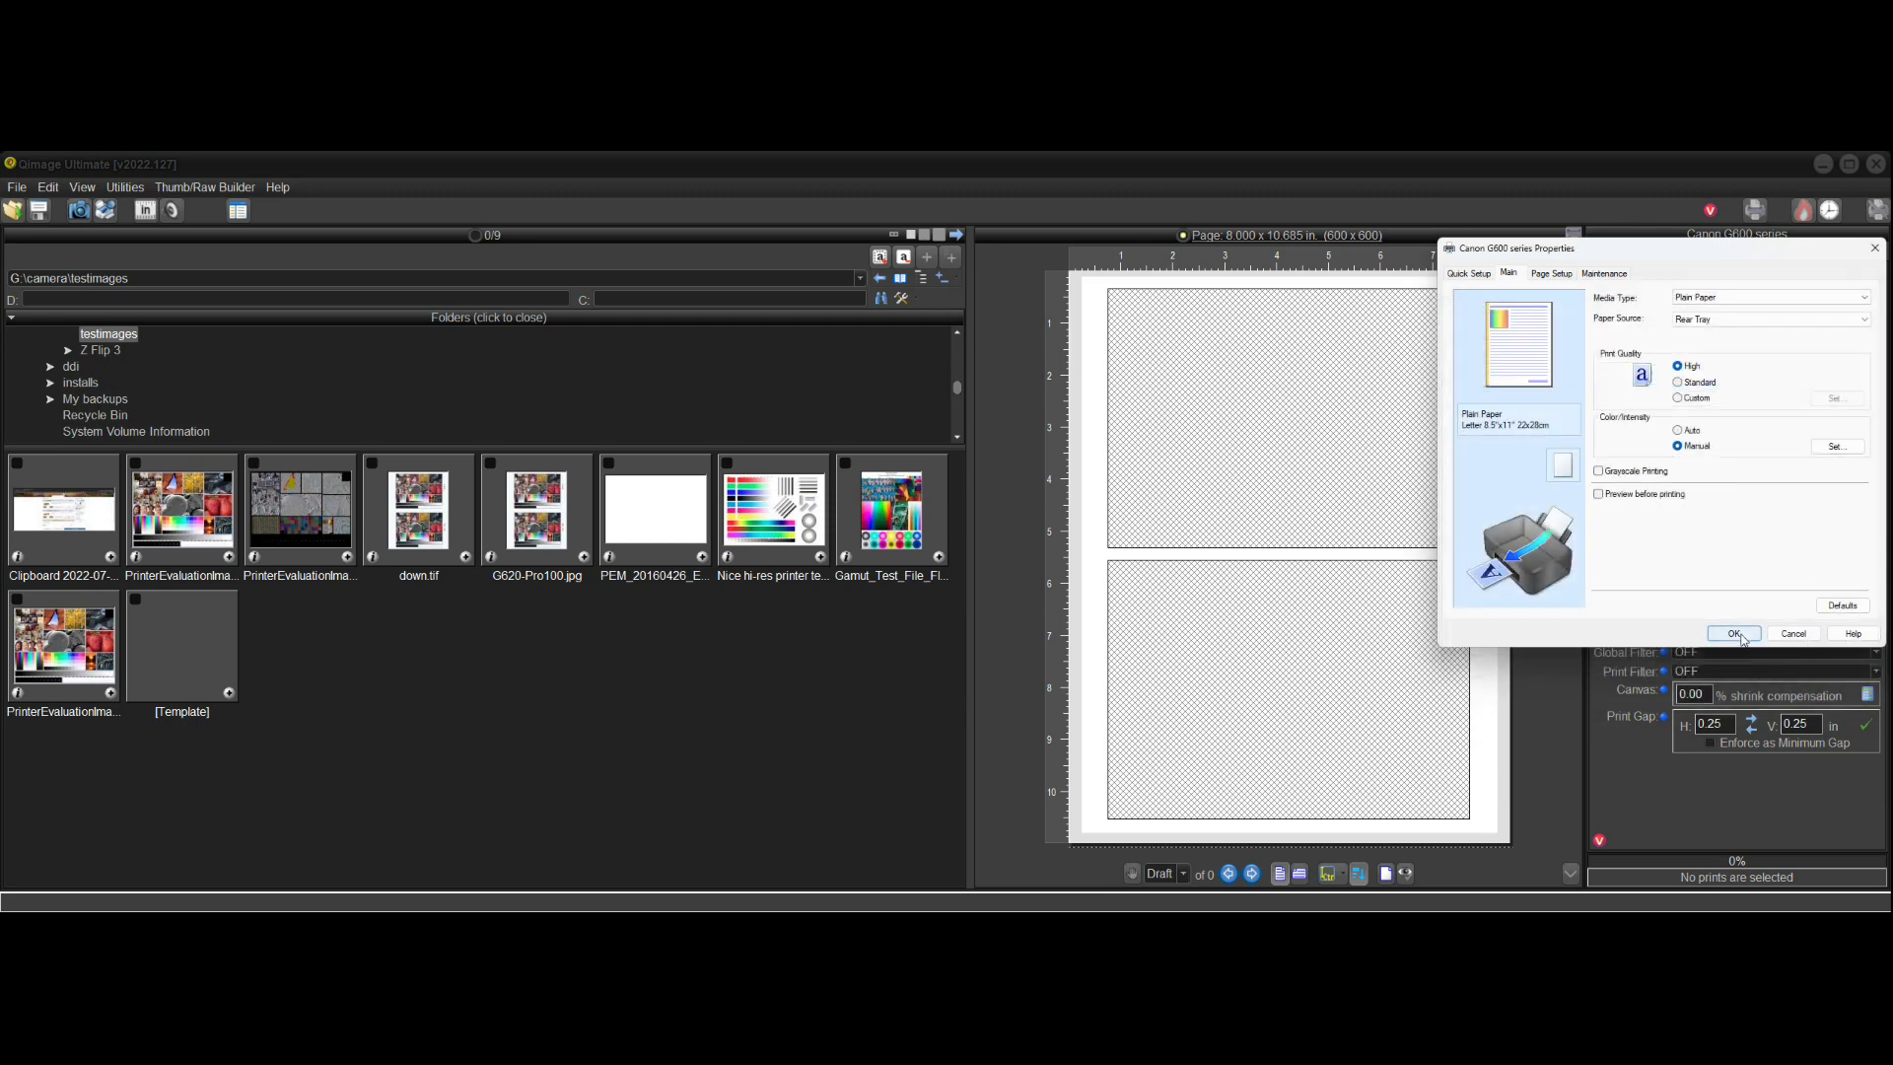
{"action": "left_click", "coordinate": [1733, 633]}
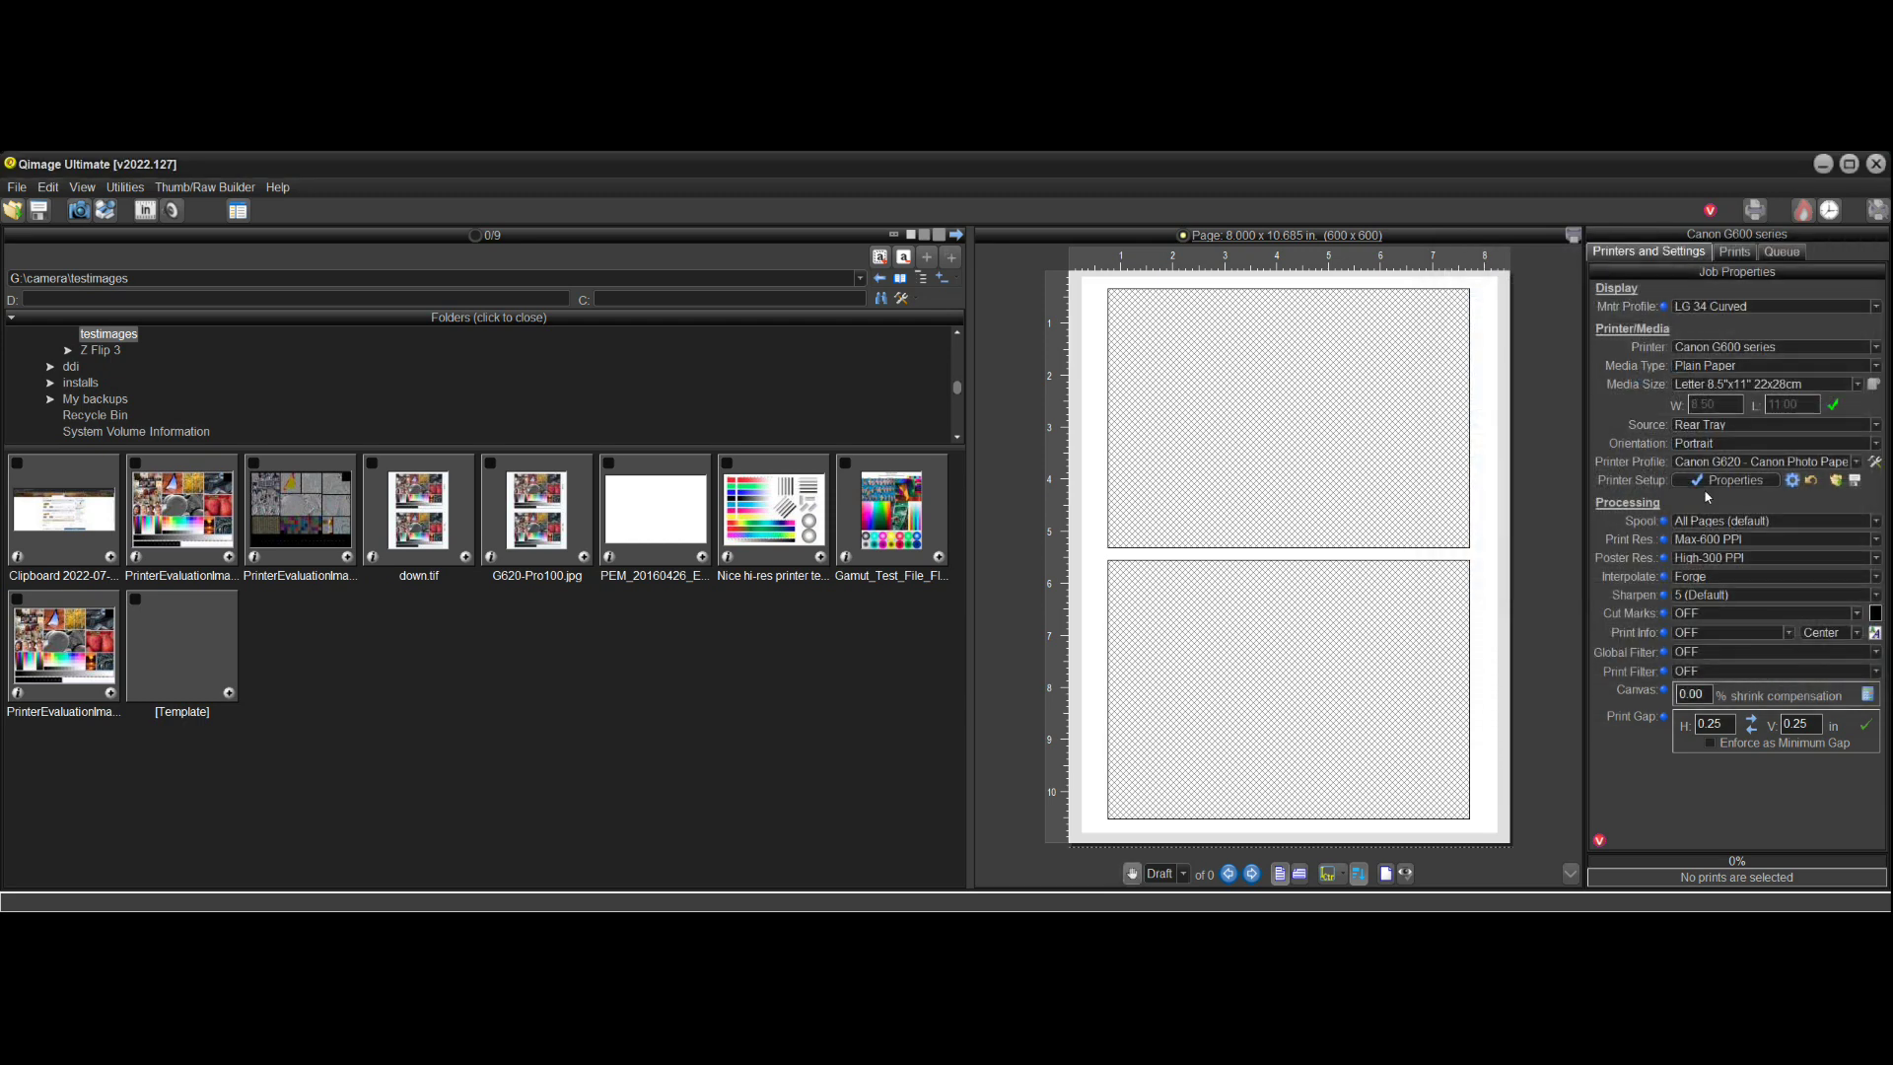
- Switch the printer profile to "Let printer/driver manage color" and check the driver's color matching setting
{"action": "left_click", "coordinate": [1857, 462]}
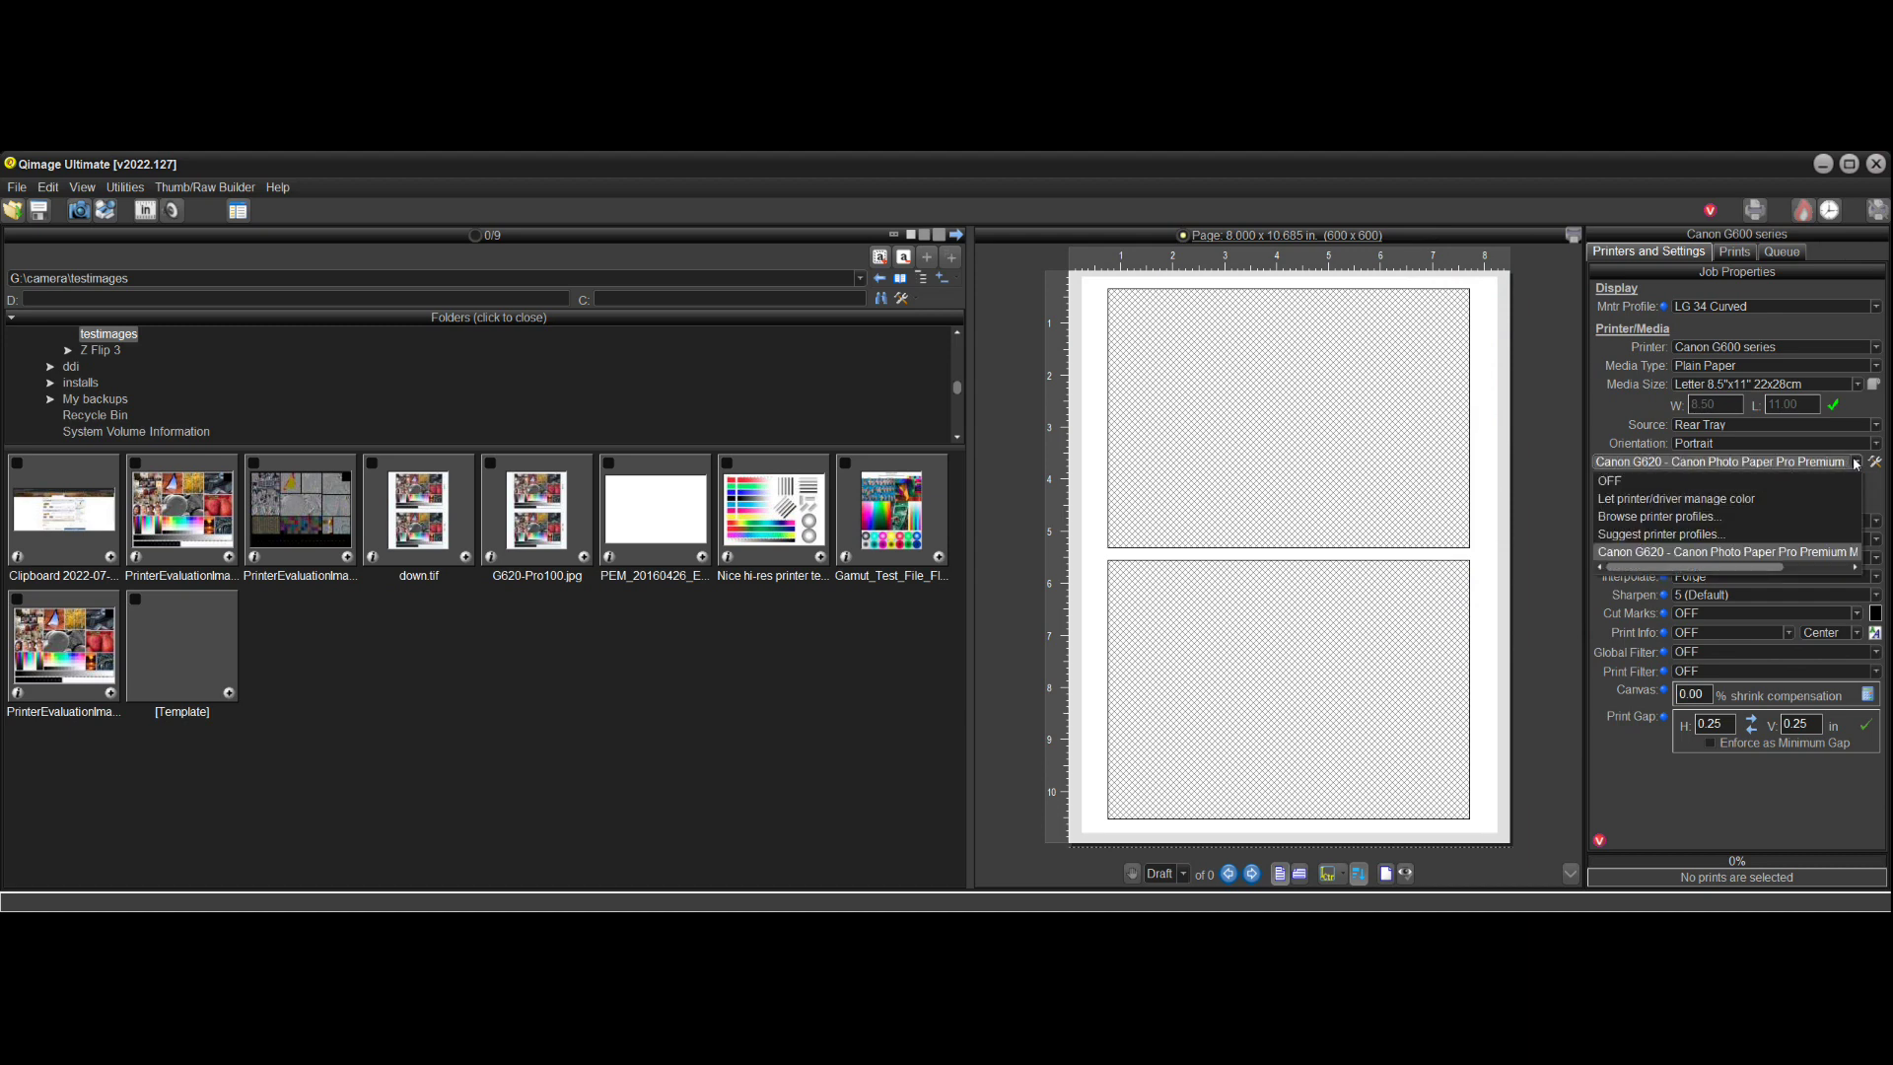
{"action": "left_click", "coordinate": [1731, 500]}
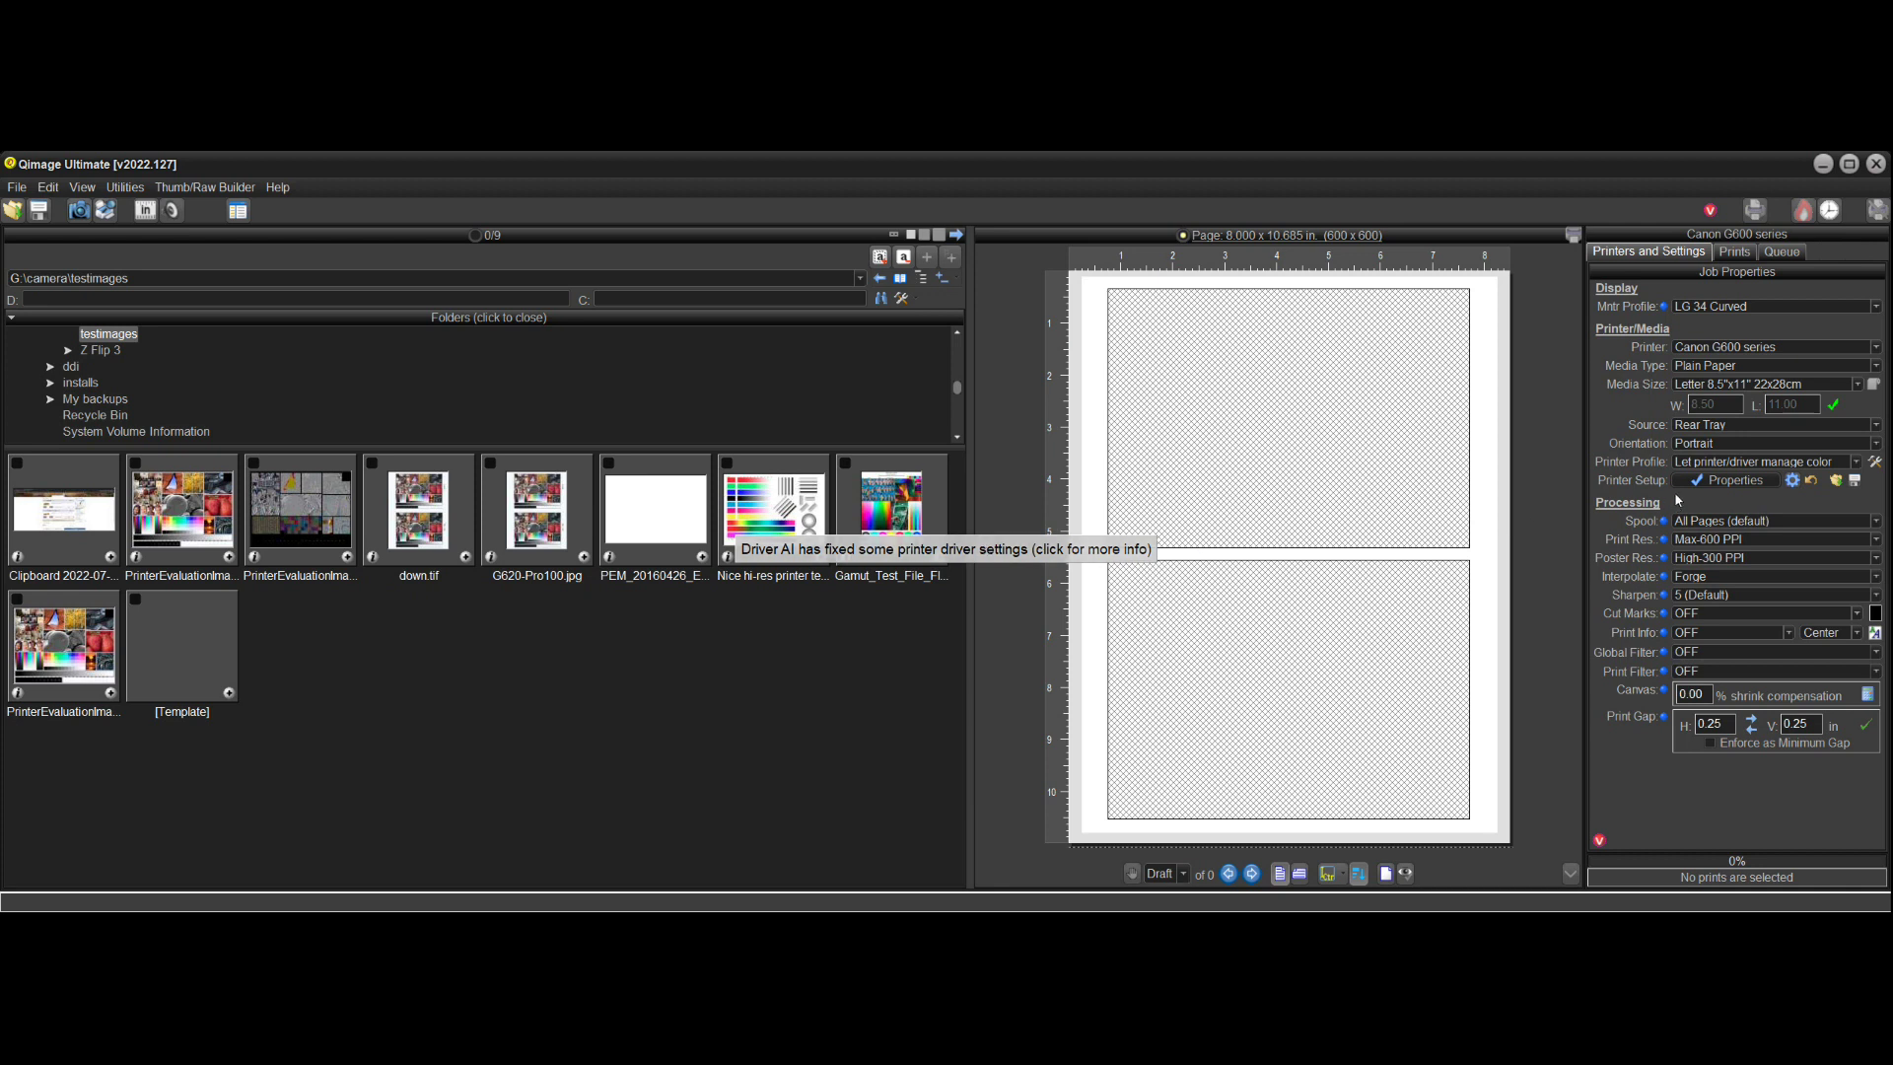
{"action": "mouse_move", "coordinate": [1718, 484]}
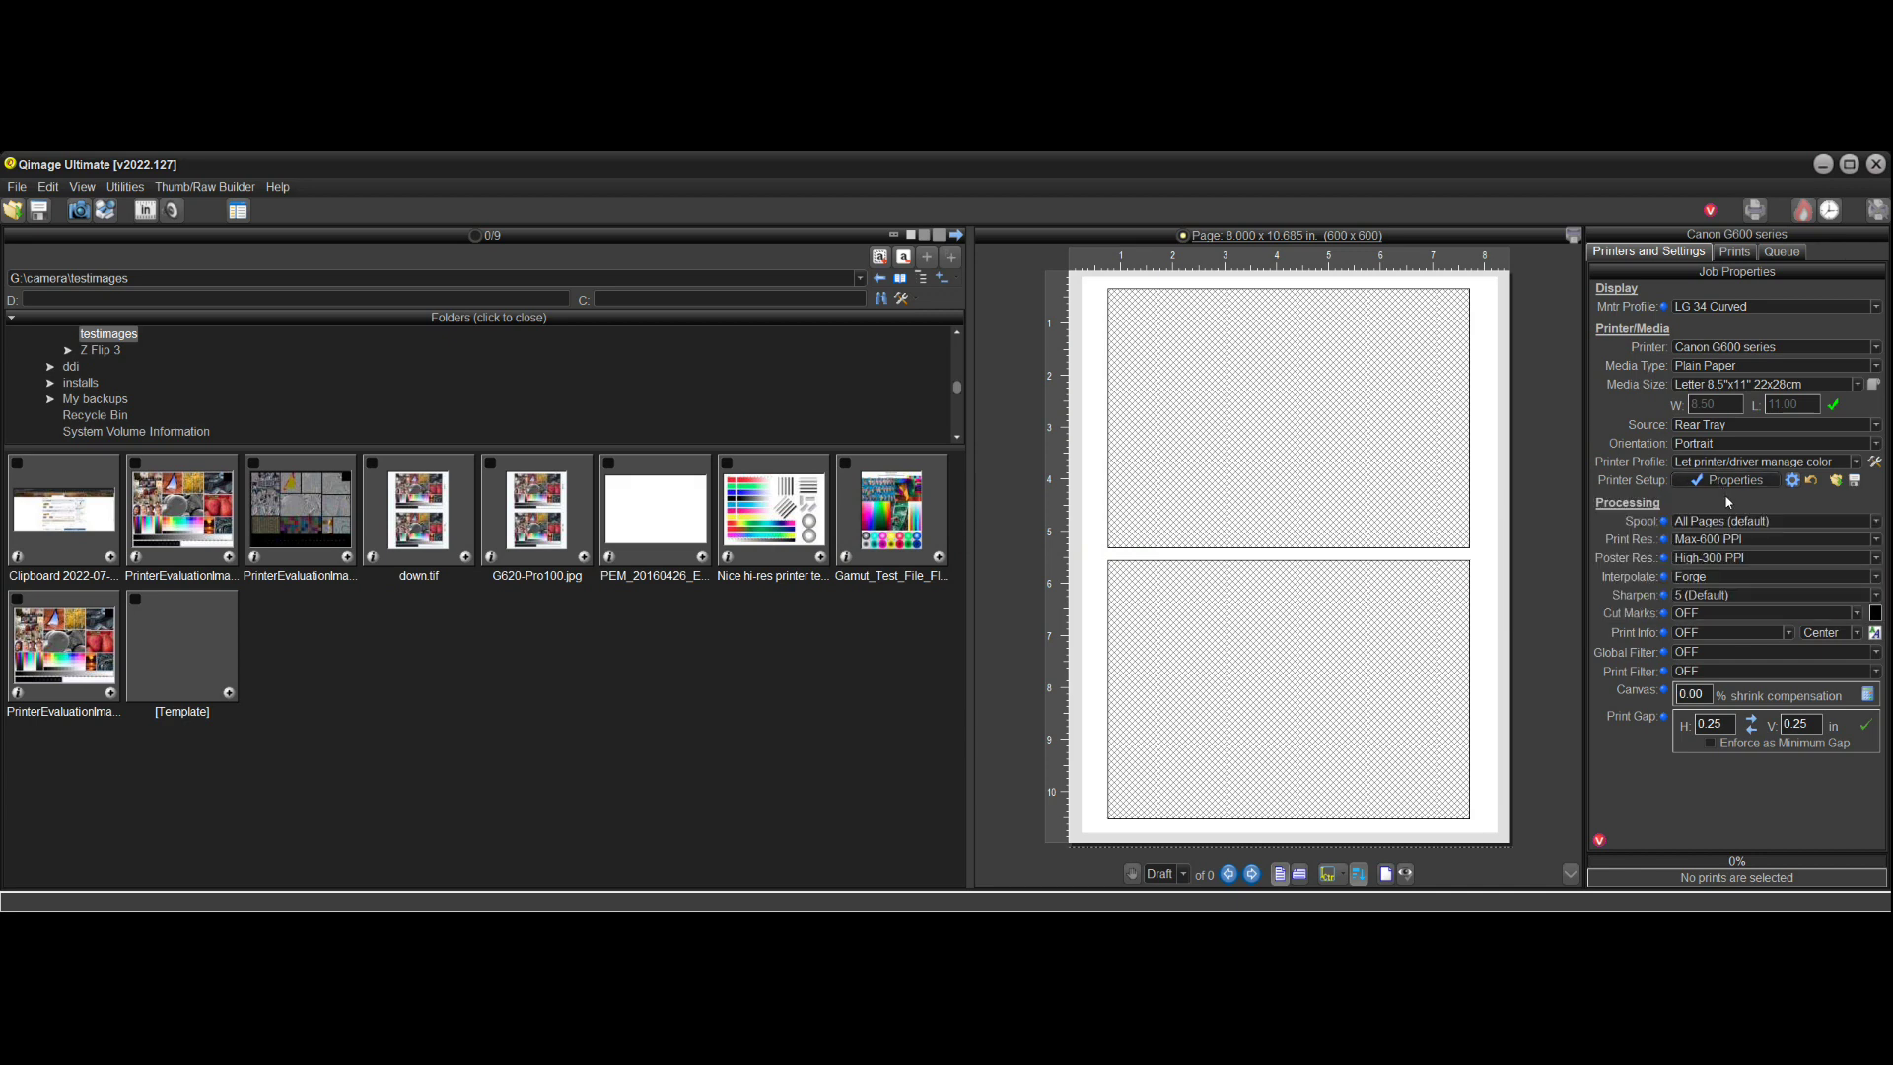
{"action": "left_click", "coordinate": [1721, 481]}
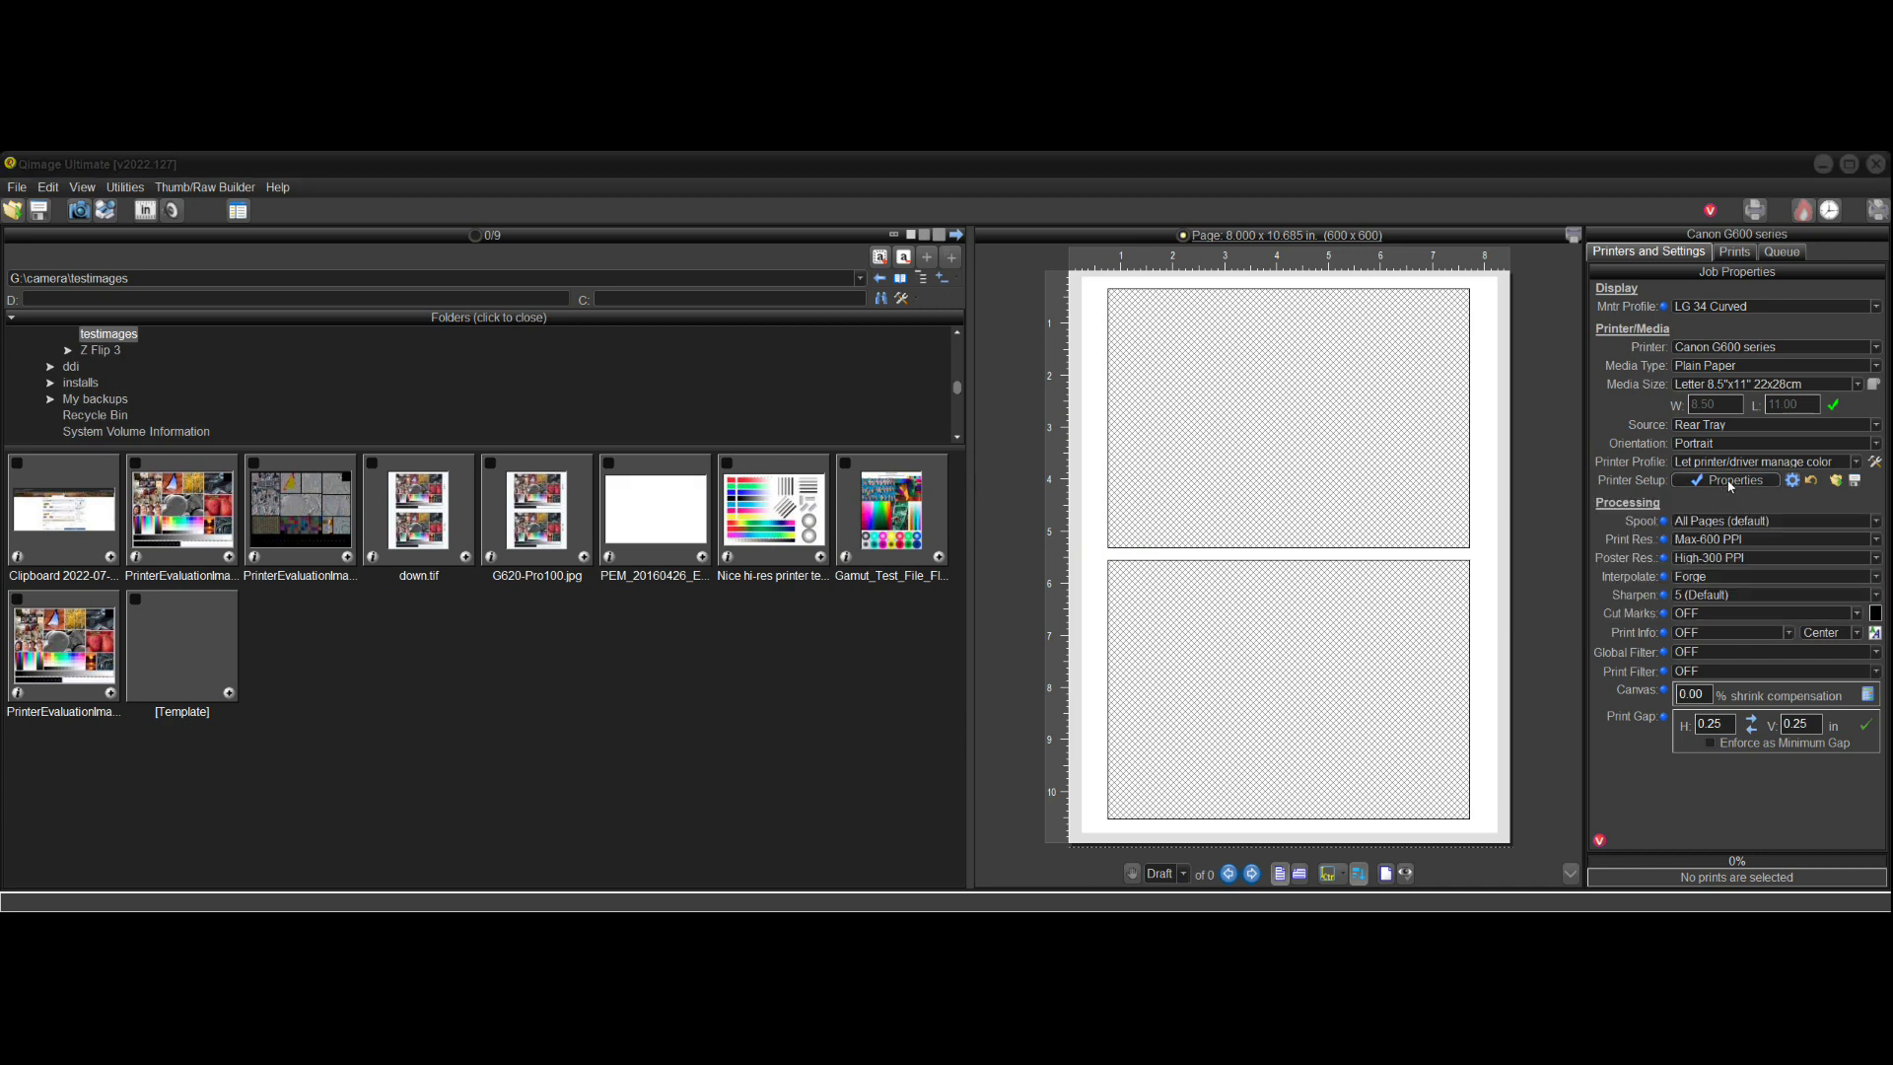
{"action": "left_click", "coordinate": [1509, 273]}
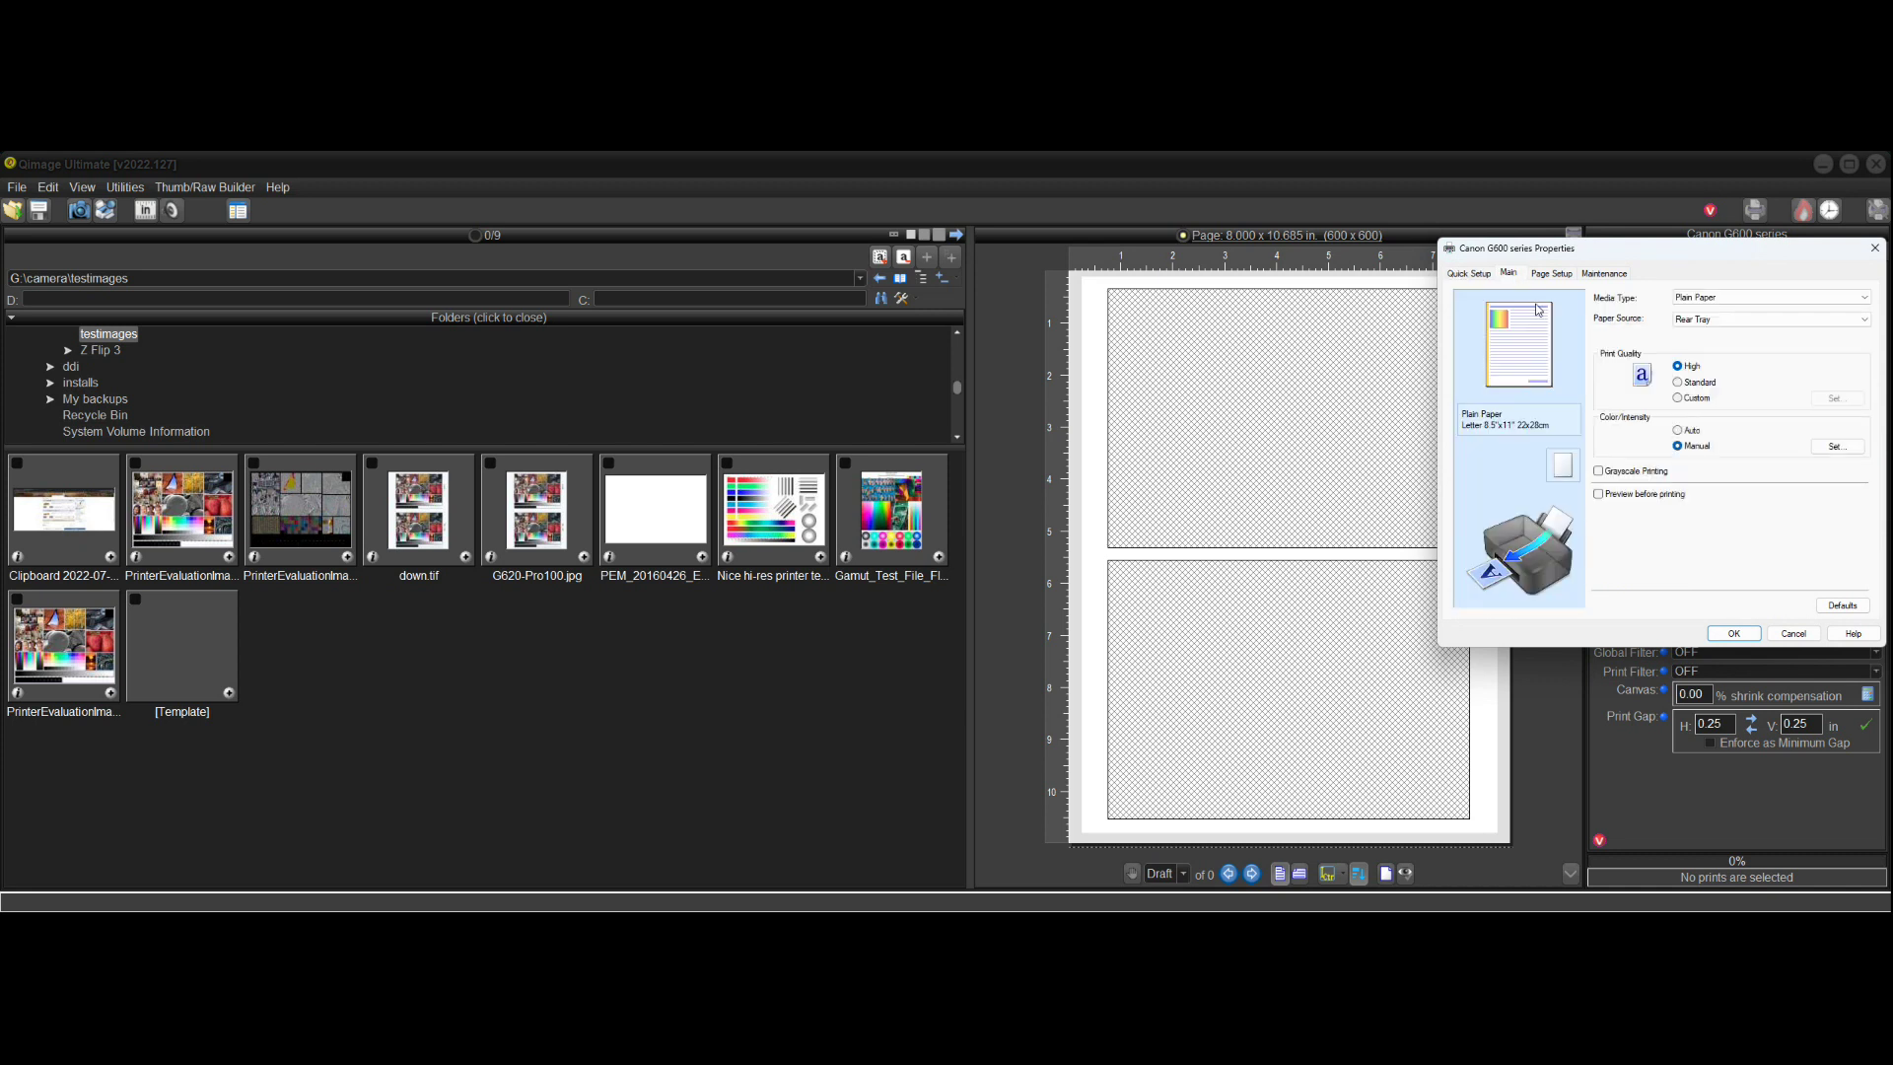
{"action": "left_click", "coordinate": [1836, 445]}
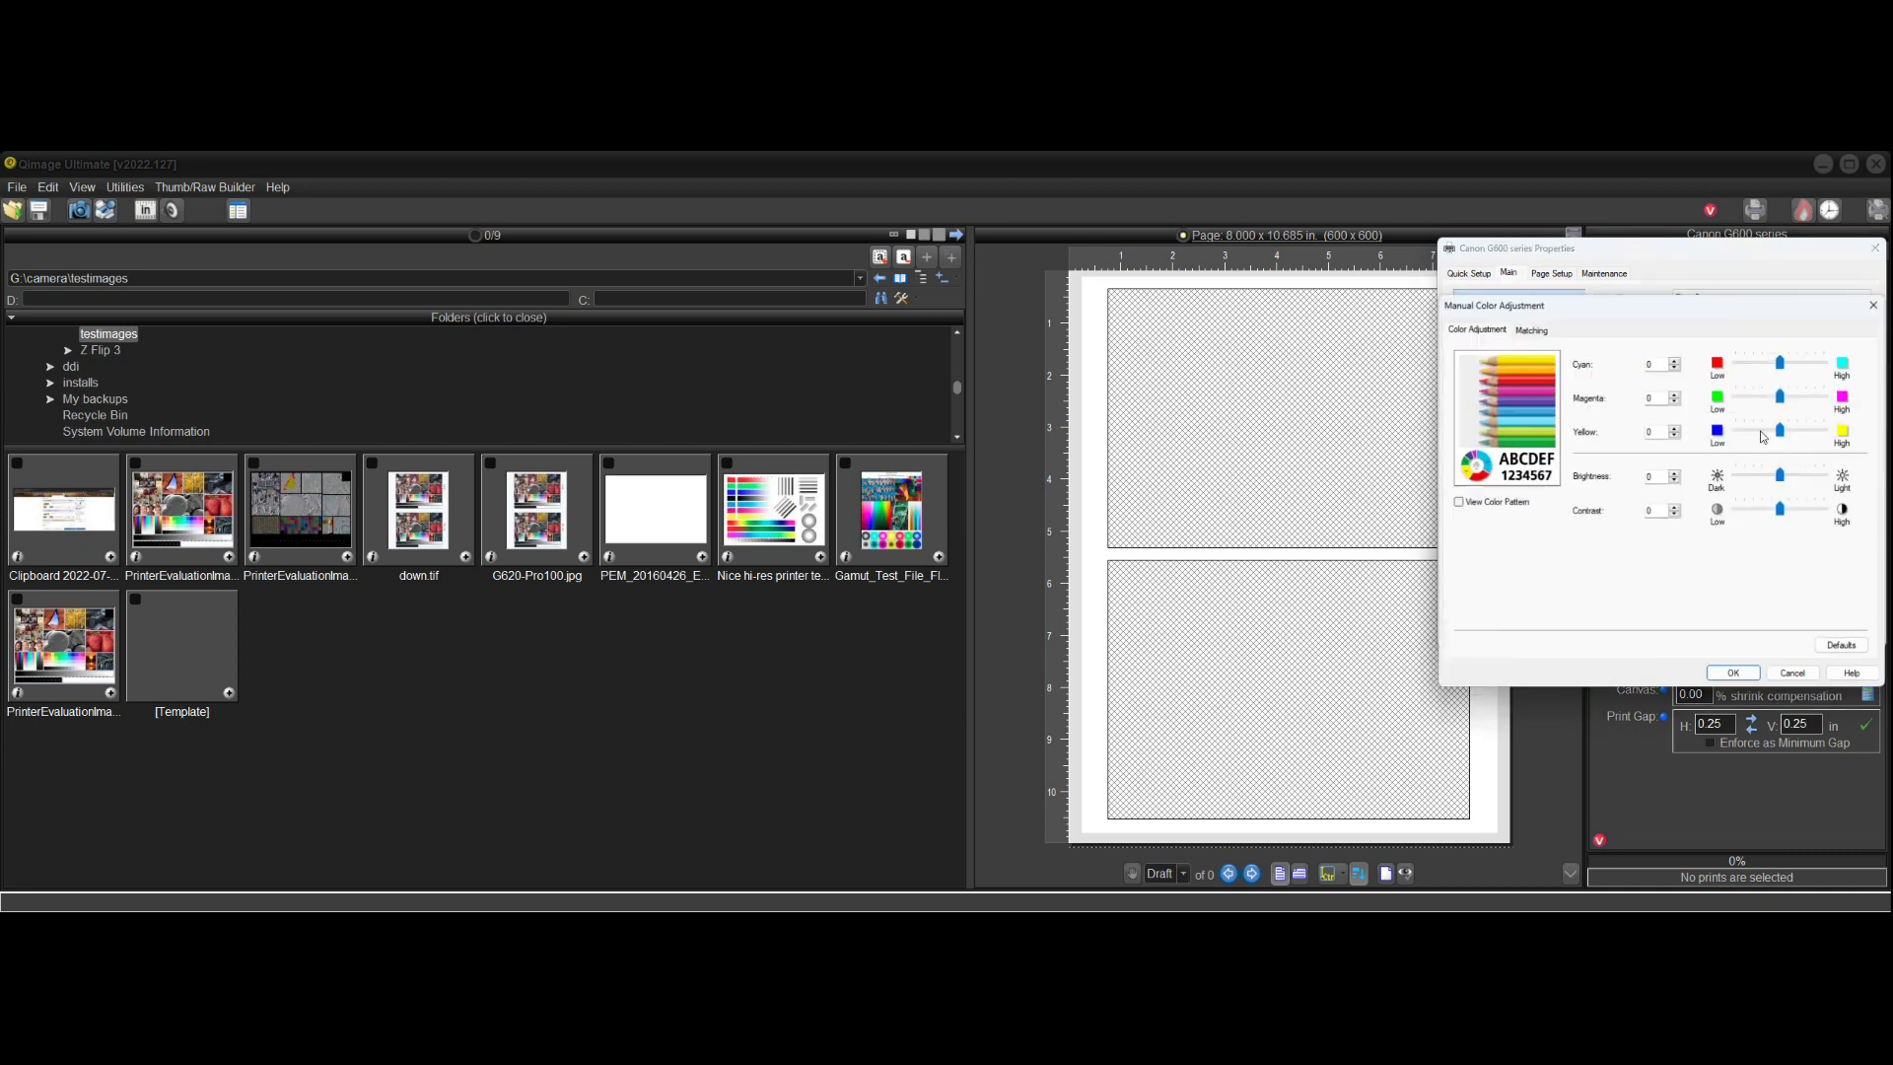
{"action": "left_click", "coordinate": [1540, 333]}
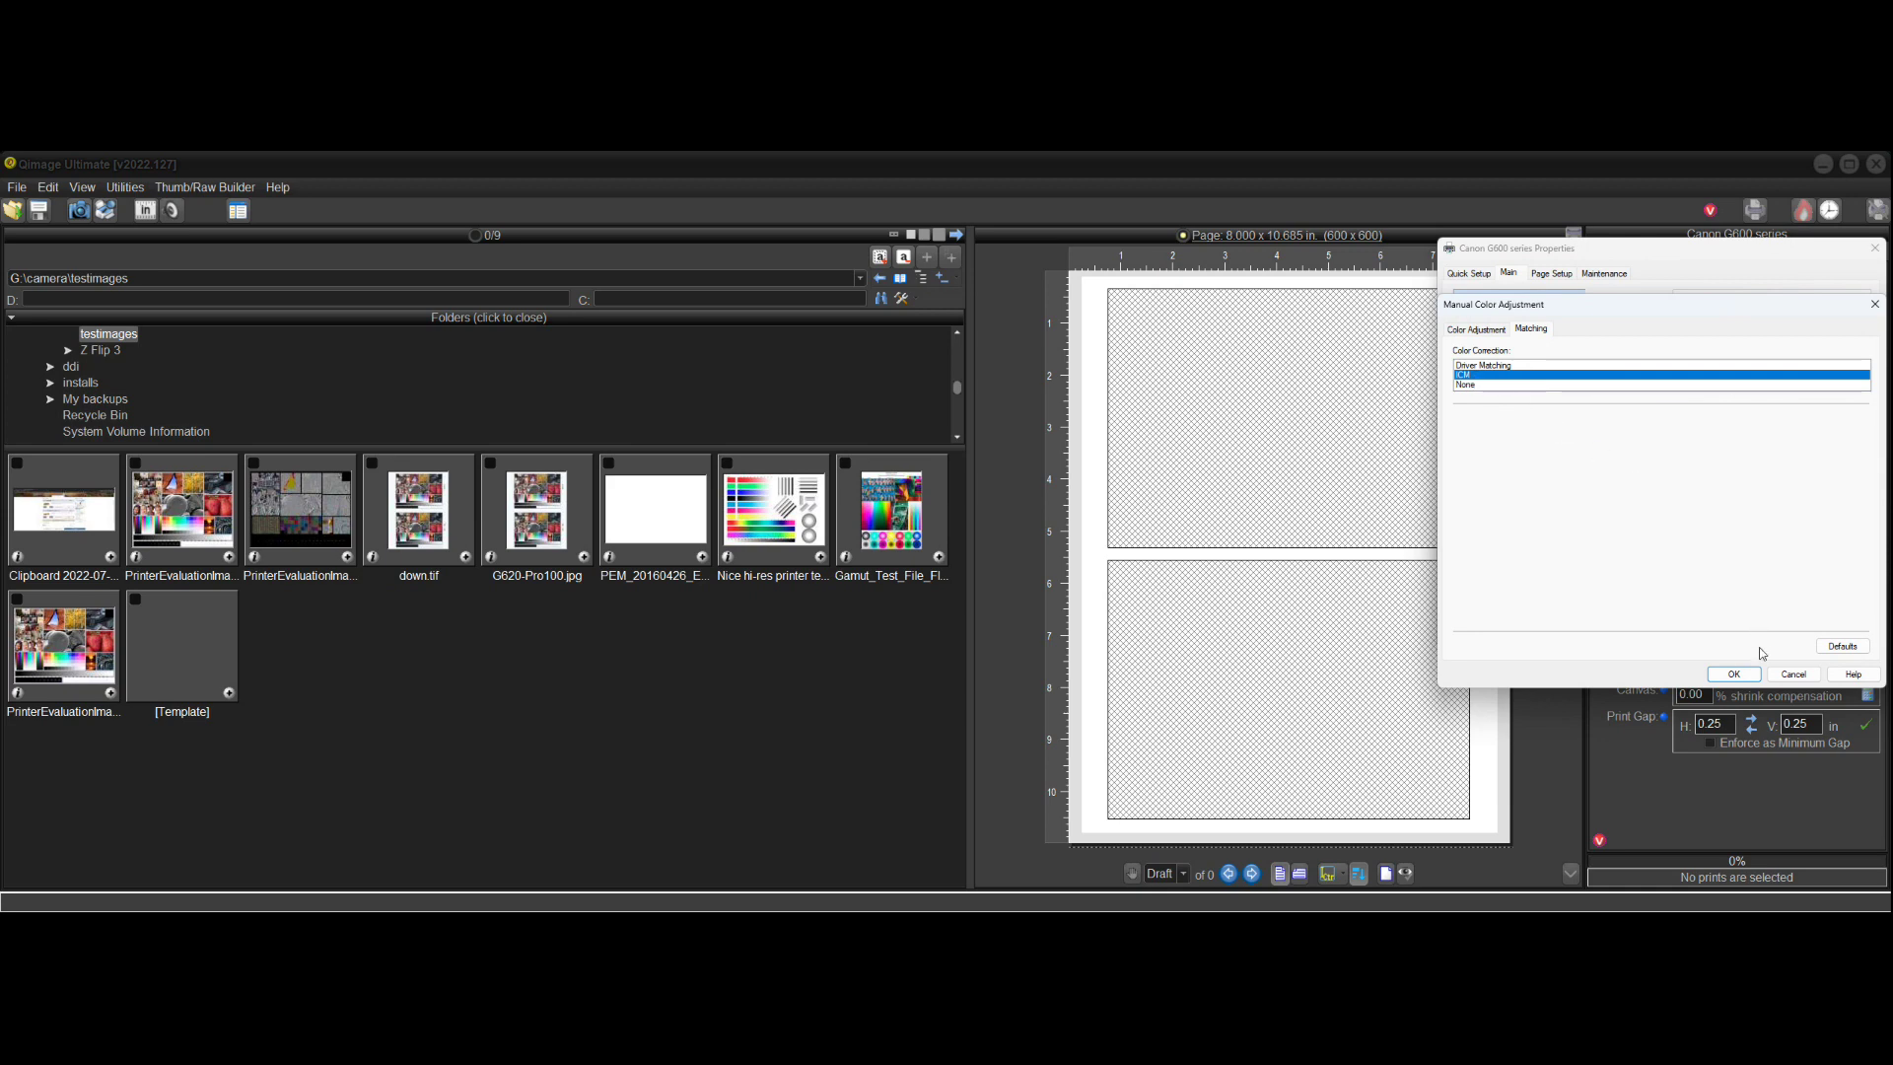
{"action": "left_click", "coordinate": [1793, 674]}
{"action": "left_click", "coordinate": [1804, 631]}
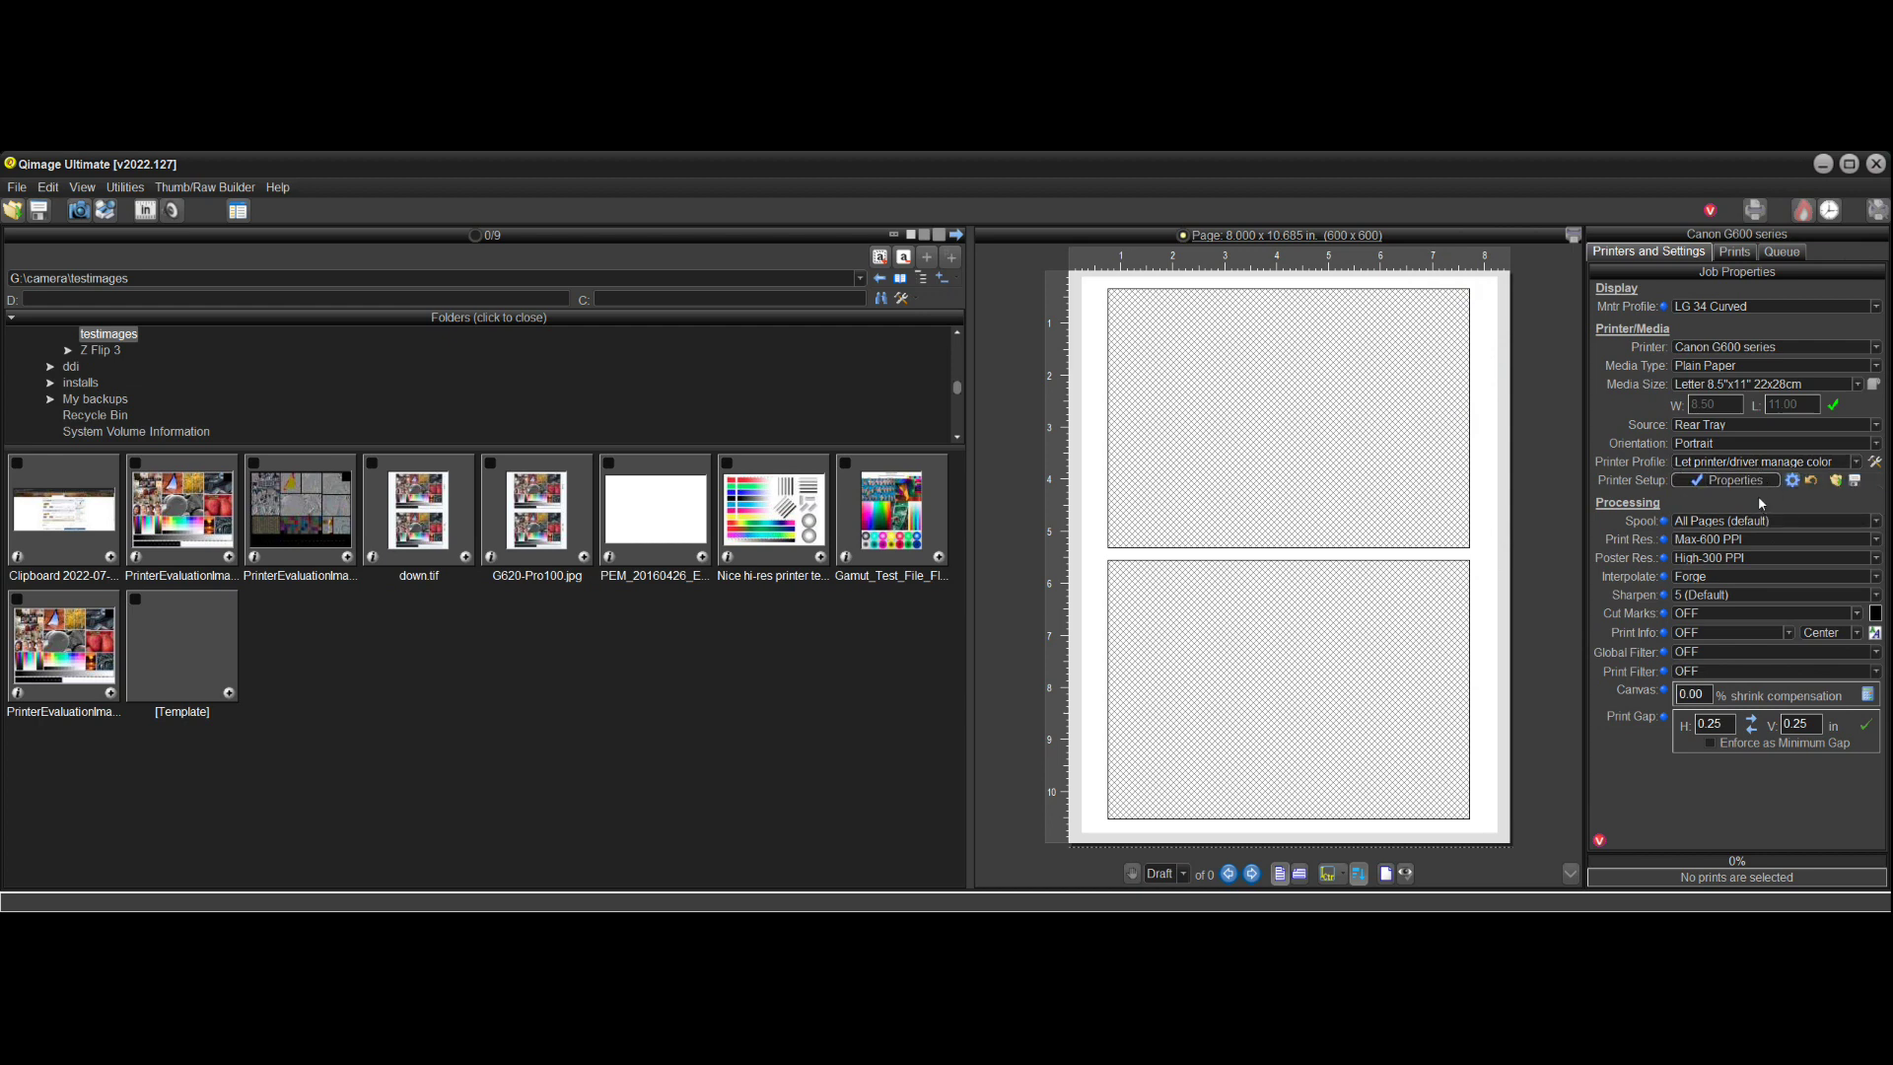
- Set the printer profile to the Canon G620 Photo Paper Pro Premium profile and the driver's page layout to Fit-to-Page
{"action": "left_click", "coordinate": [1855, 461]}
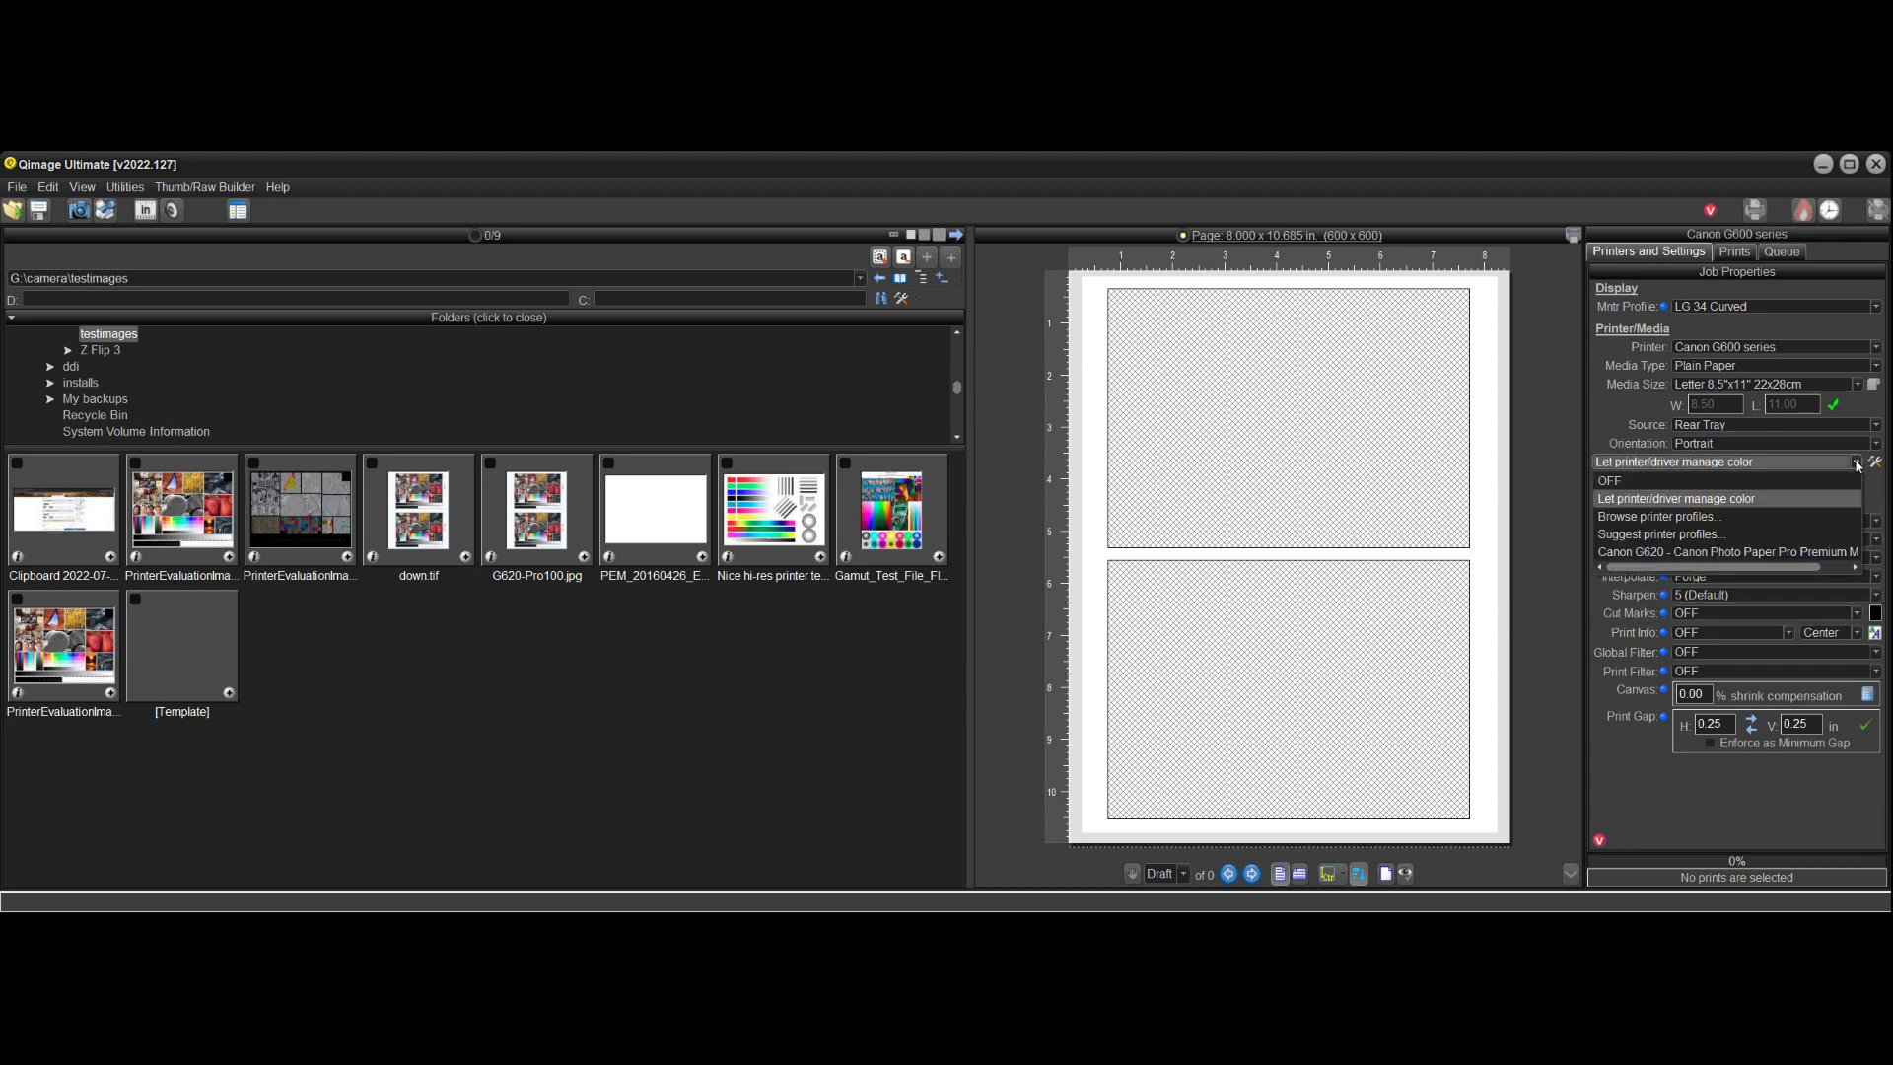
{"action": "left_click", "coordinate": [1748, 552]}
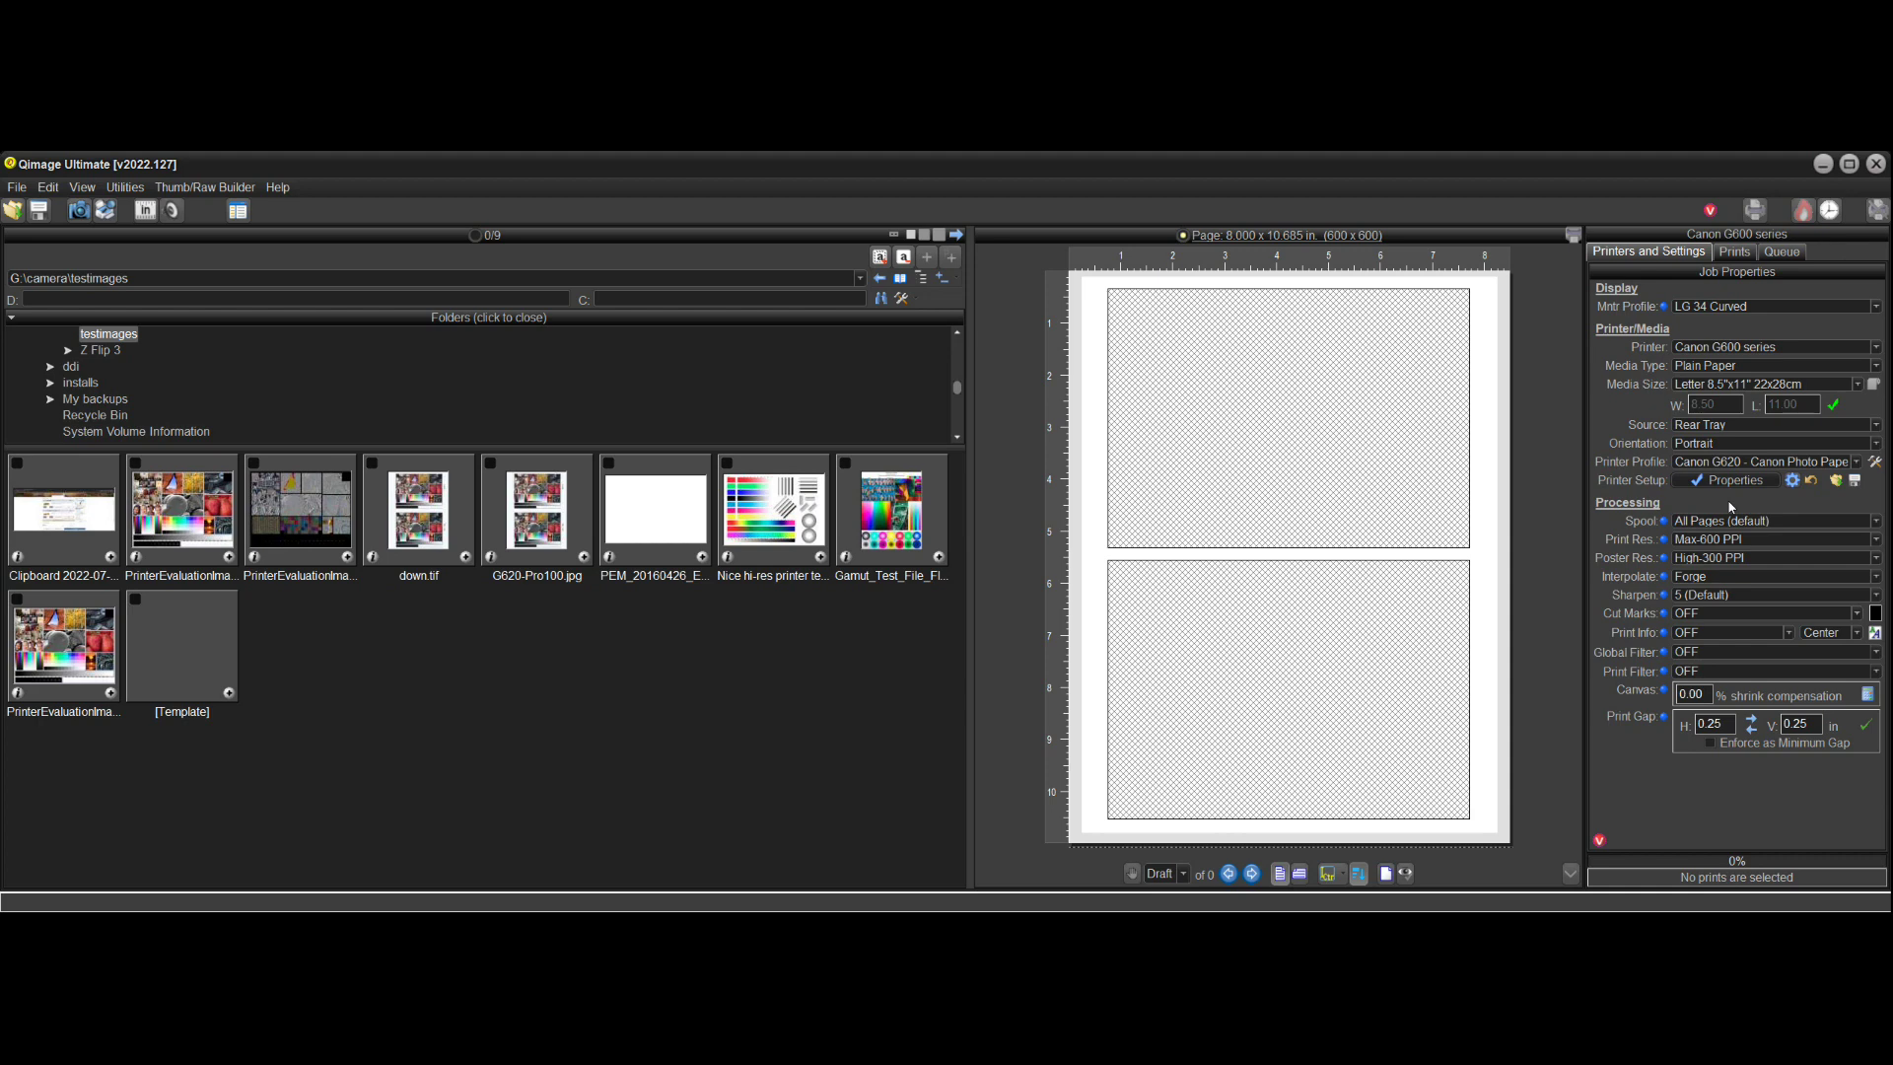
{"action": "left_click", "coordinate": [1727, 483]}
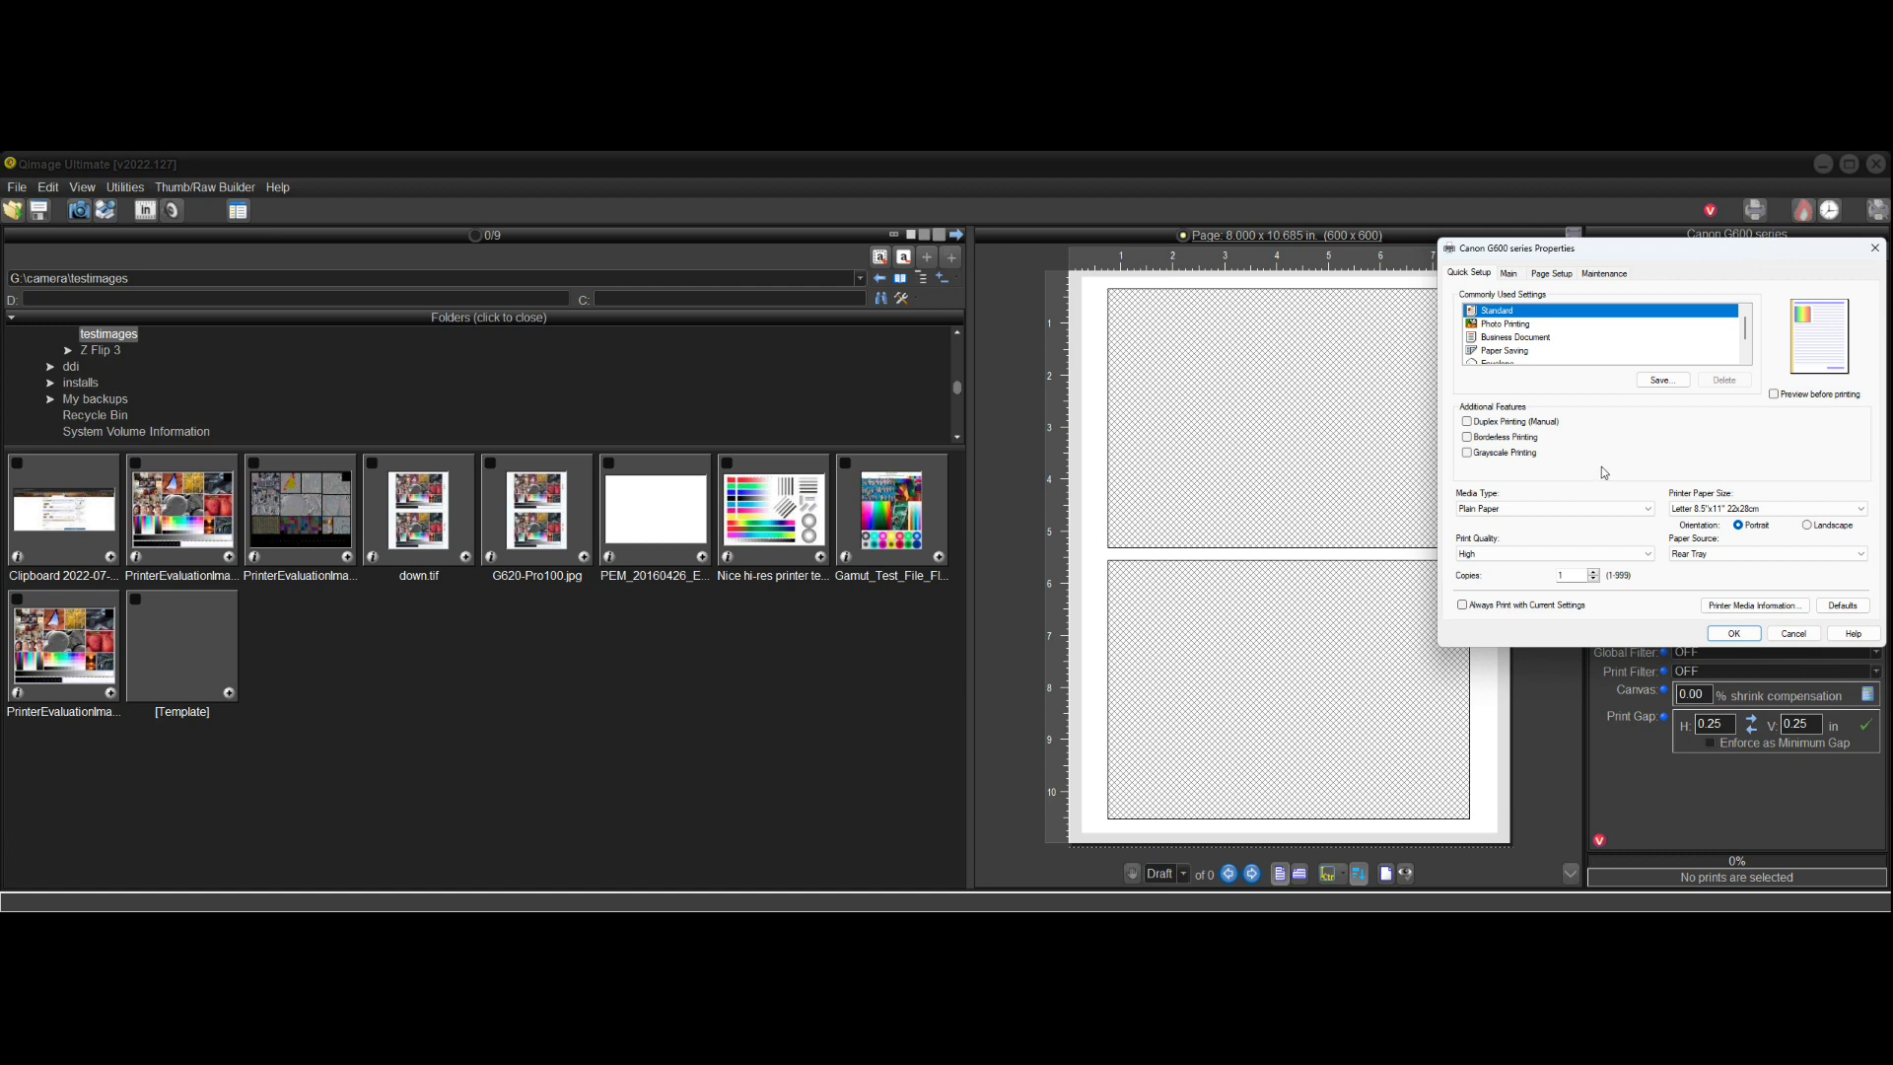
{"action": "left_click", "coordinate": [1511, 274]}
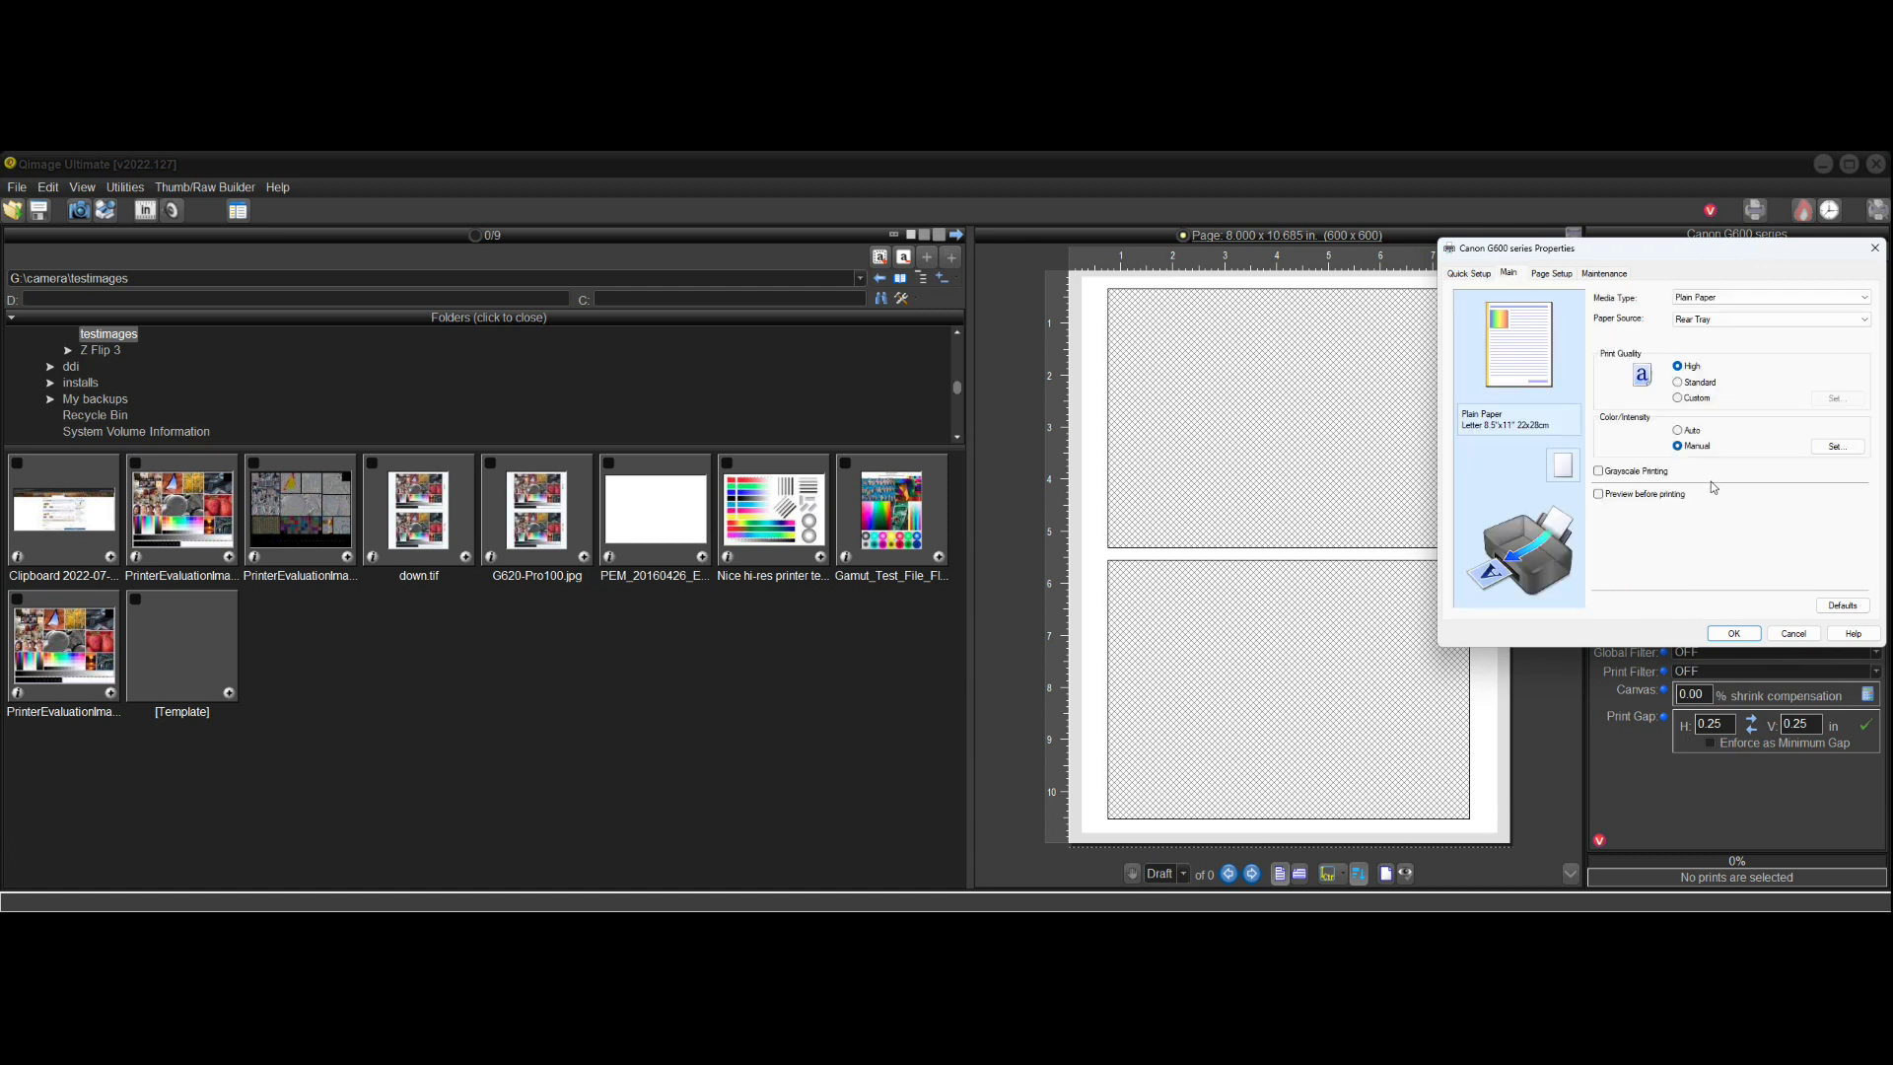
{"action": "left_click", "coordinate": [1550, 274]}
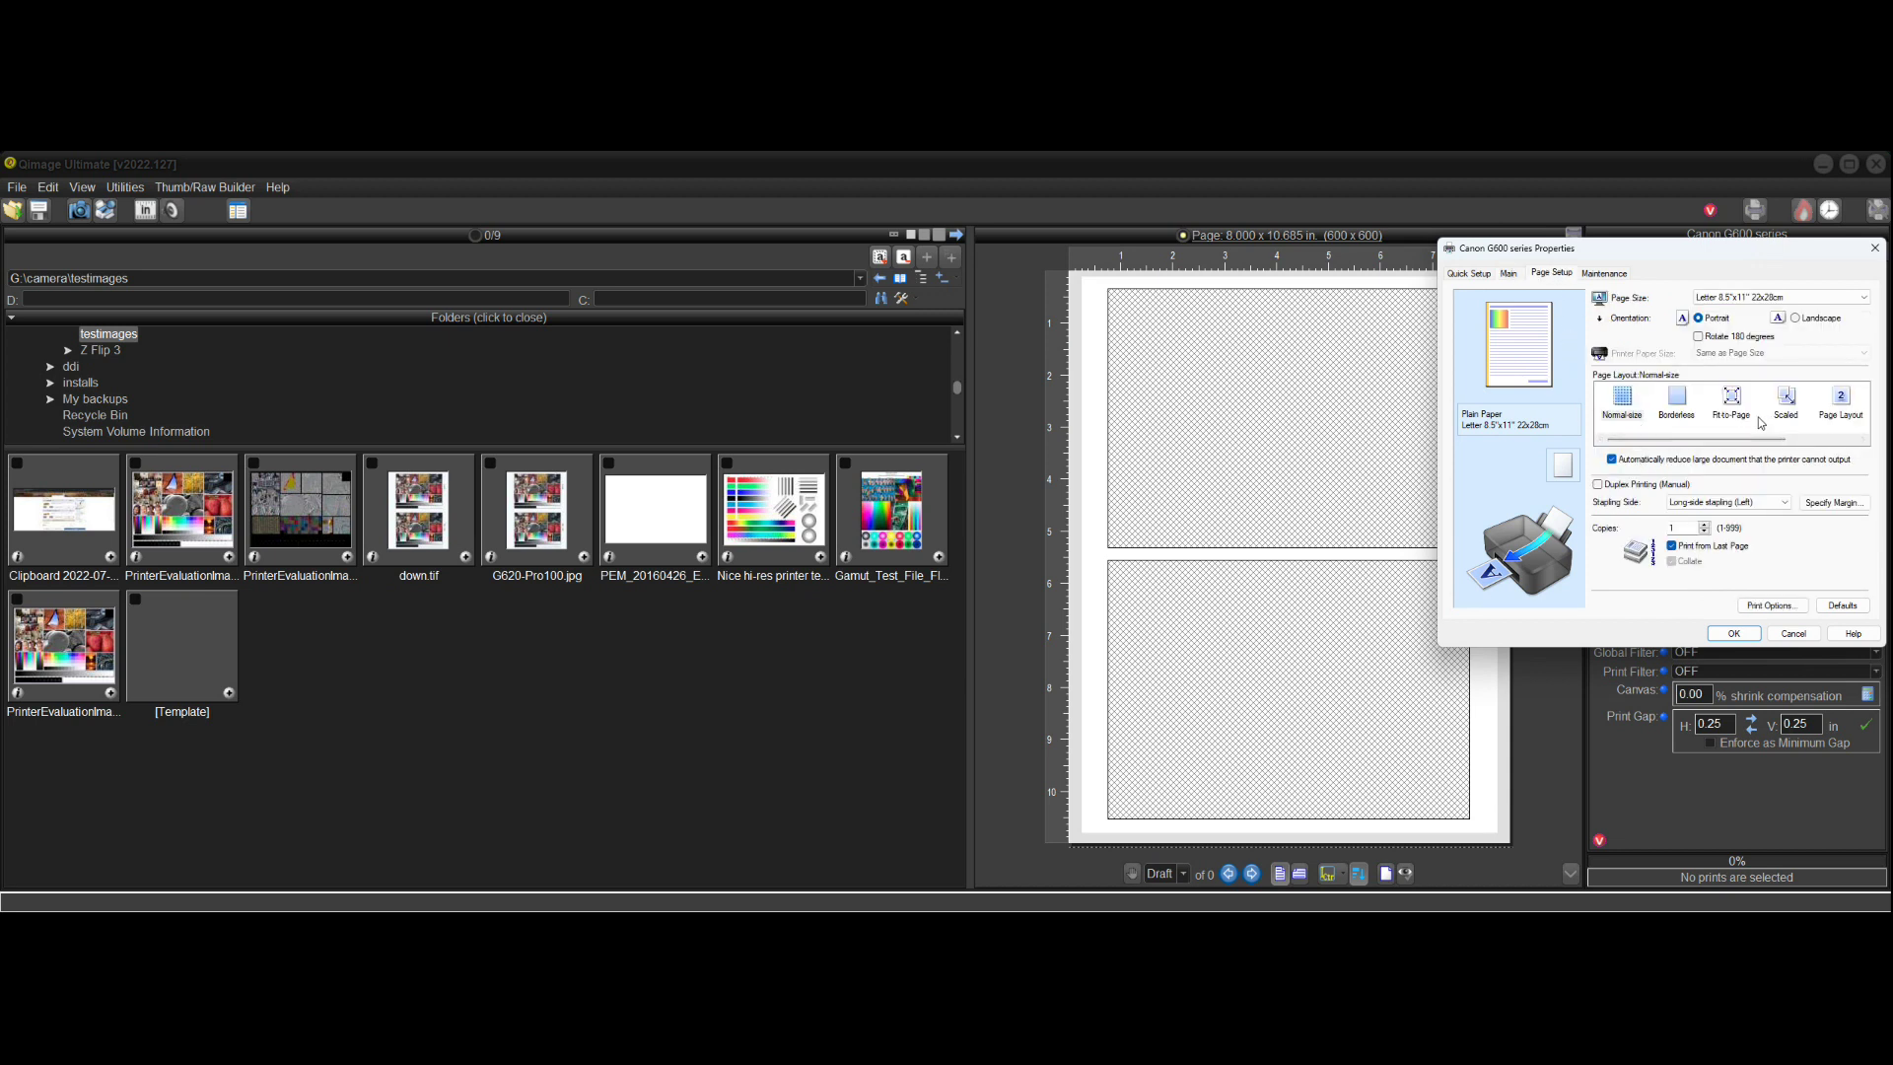
{"action": "left_click", "coordinate": [1727, 412]}
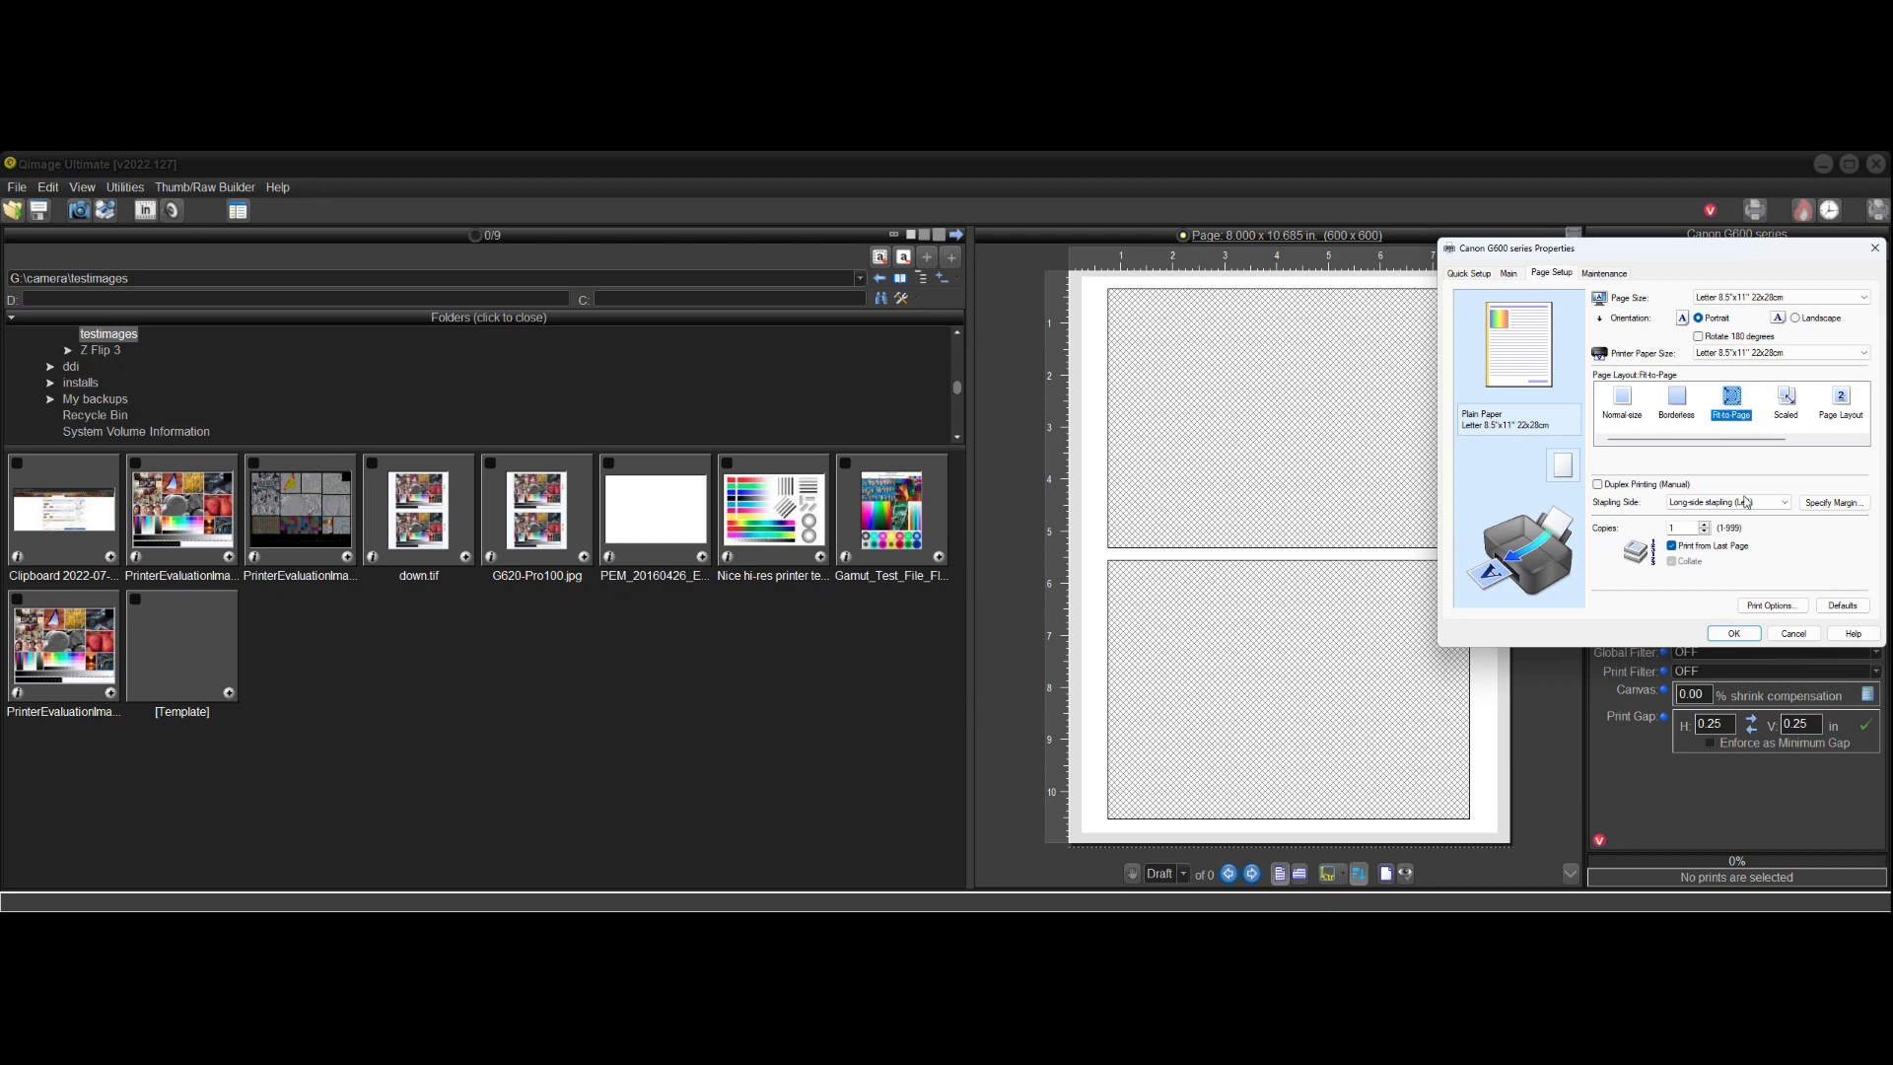
{"action": "left_click", "coordinate": [1733, 633]}
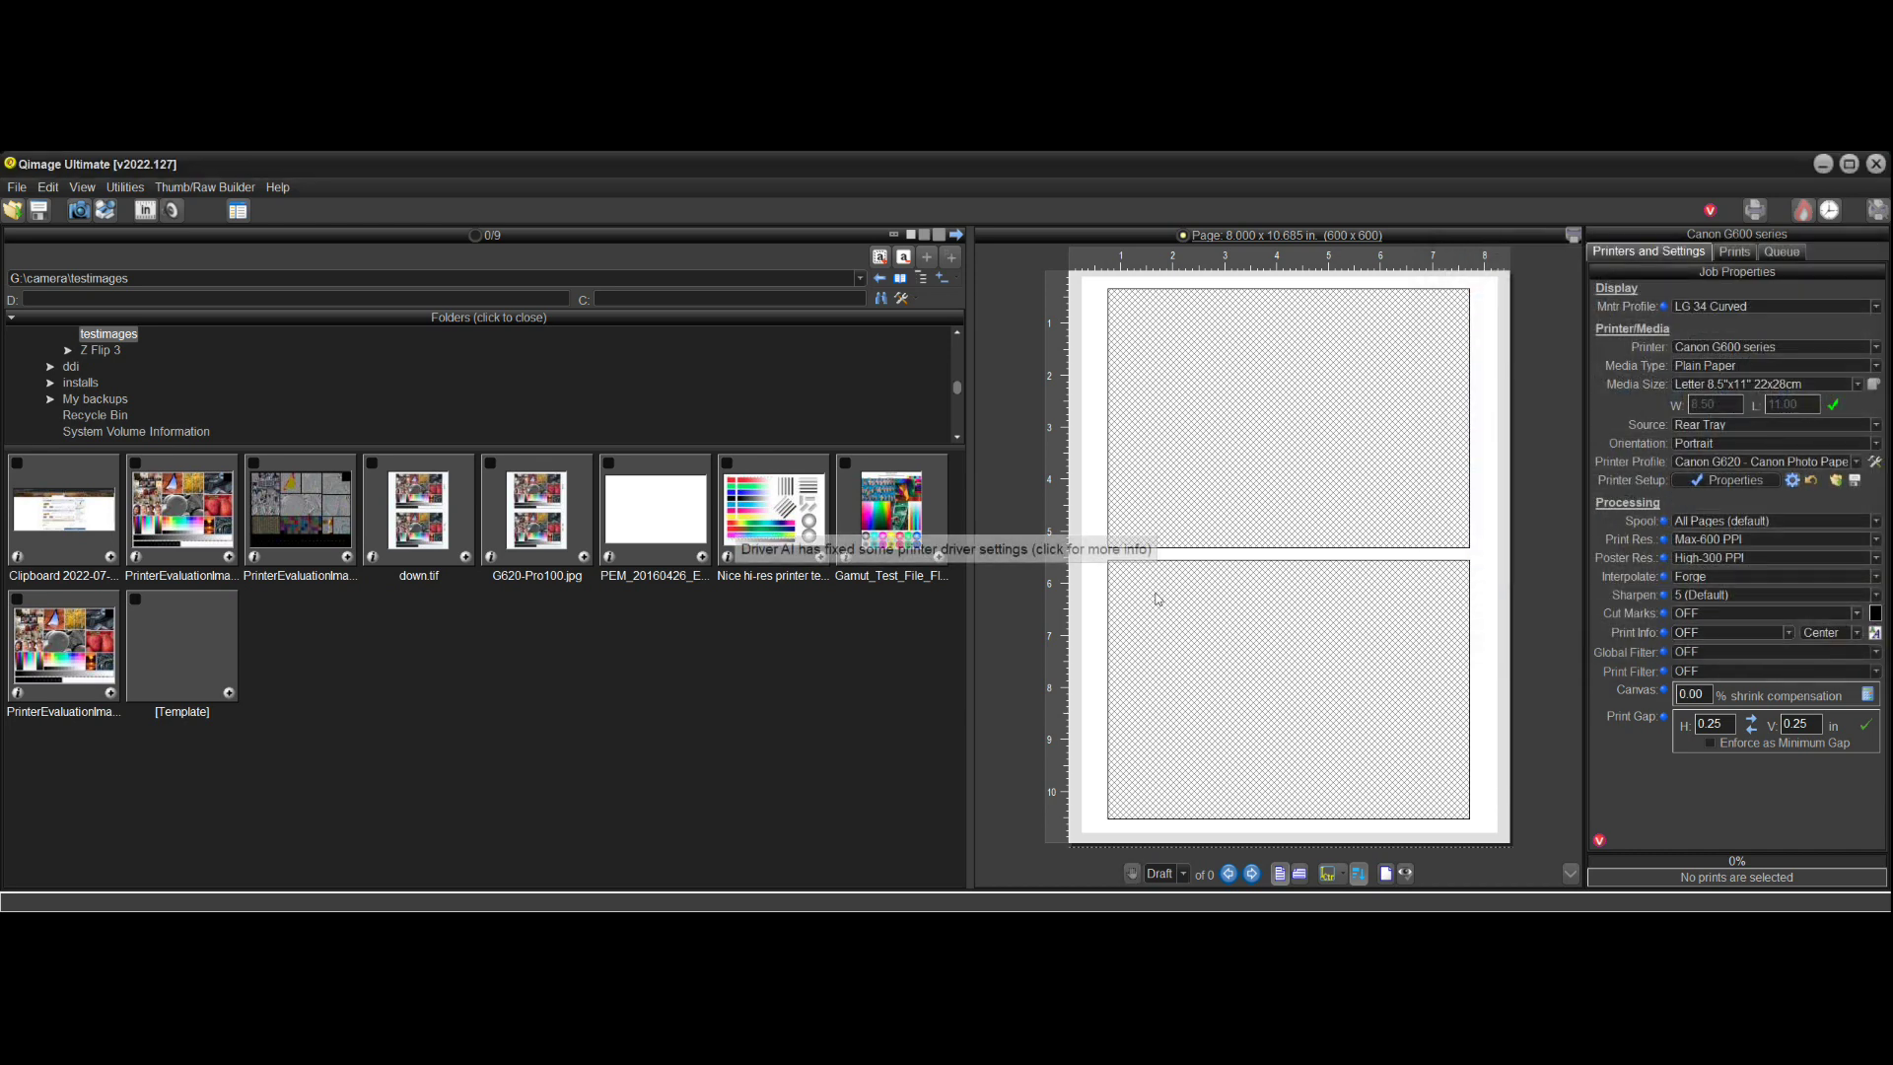
- Read the Driver AI report on its automatic changes and check the page layout in the Canon driver properties
{"action": "left_click", "coordinate": [990, 550]}
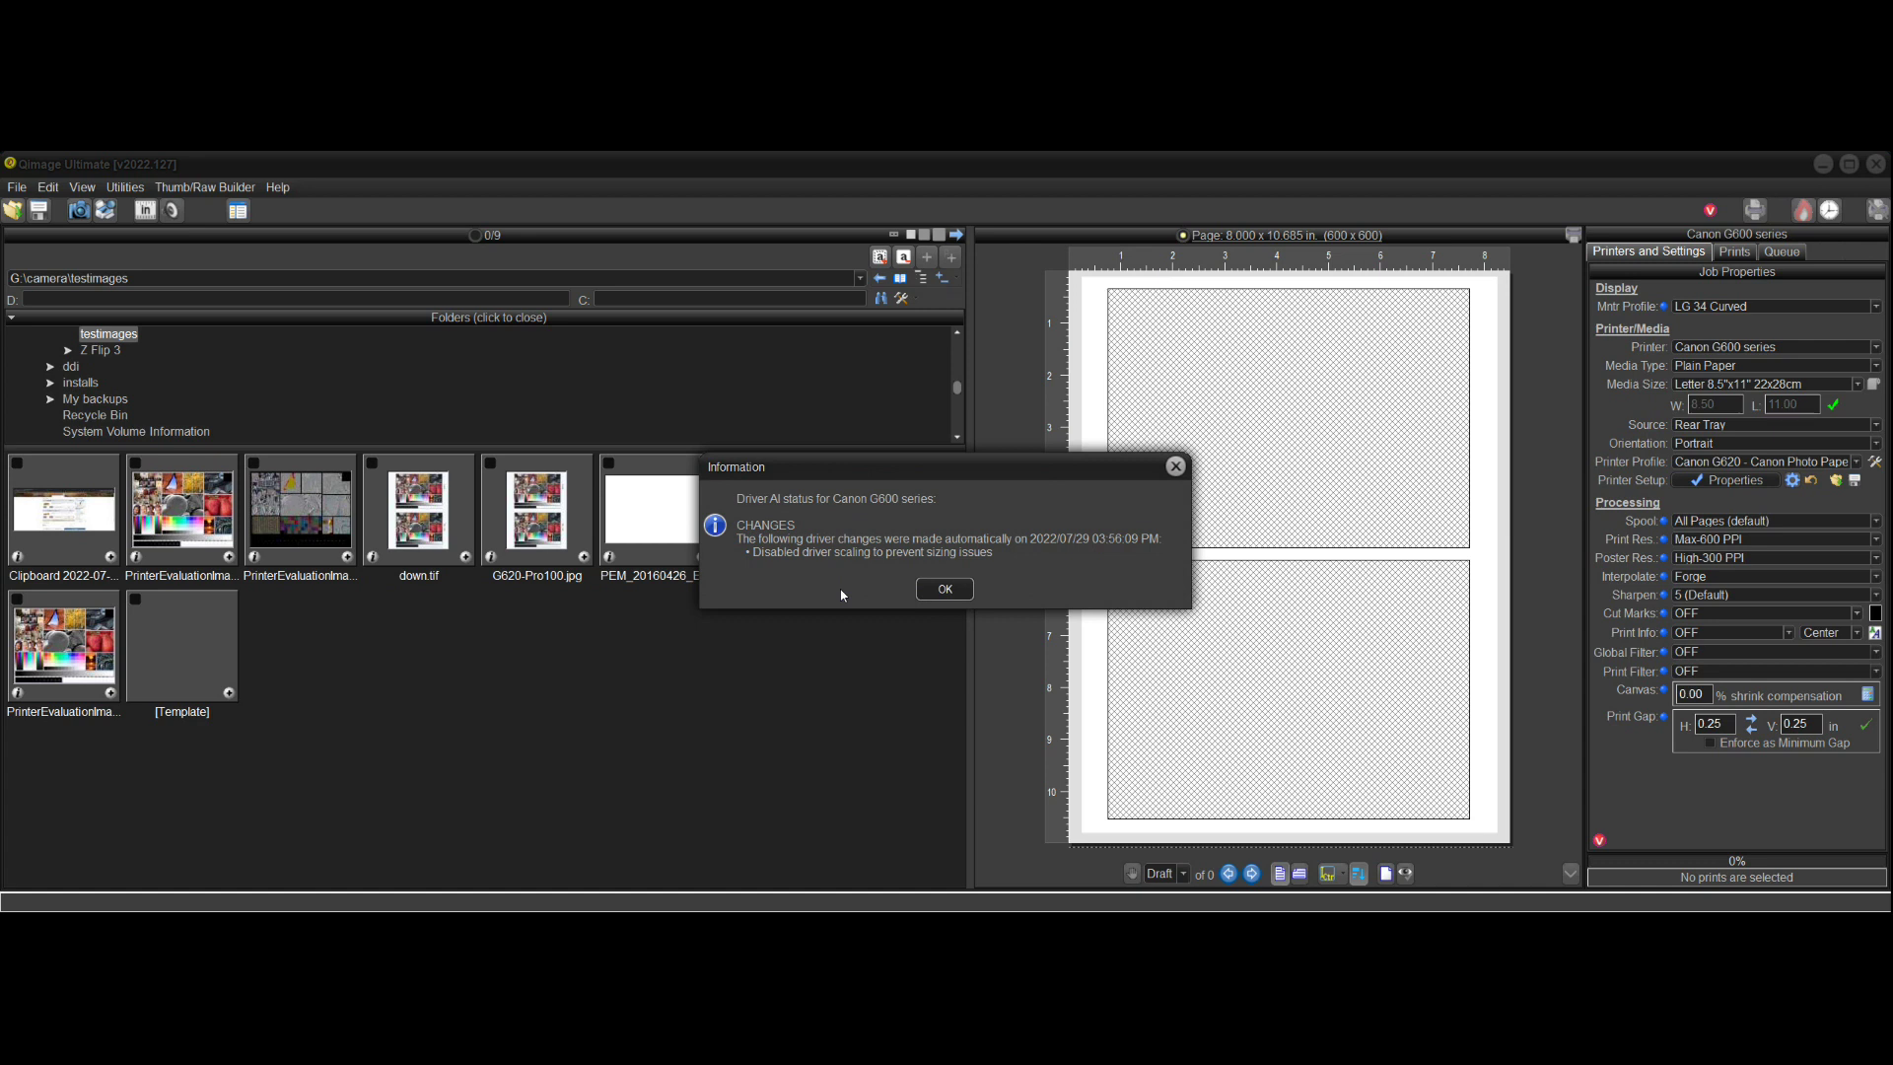
{"action": "left_click", "coordinate": [945, 589]}
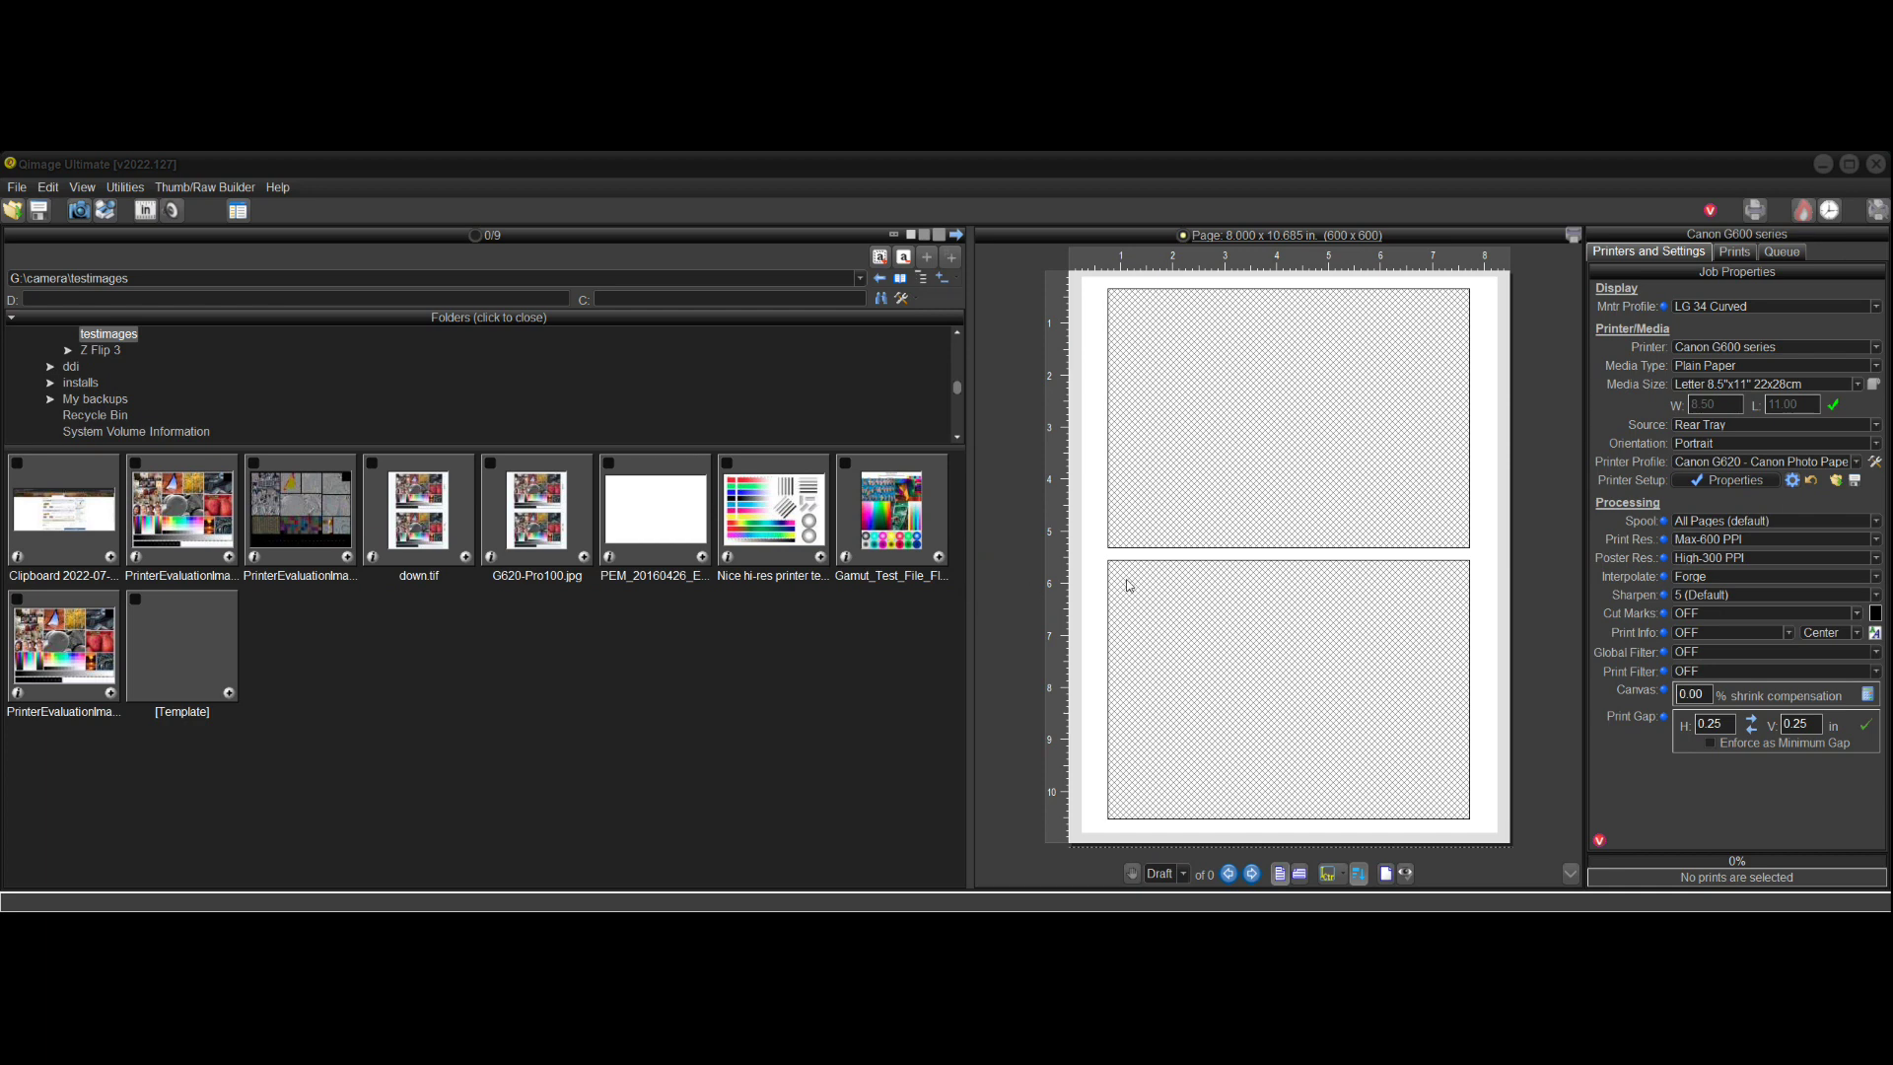
{"action": "left_click", "coordinate": [1736, 481]}
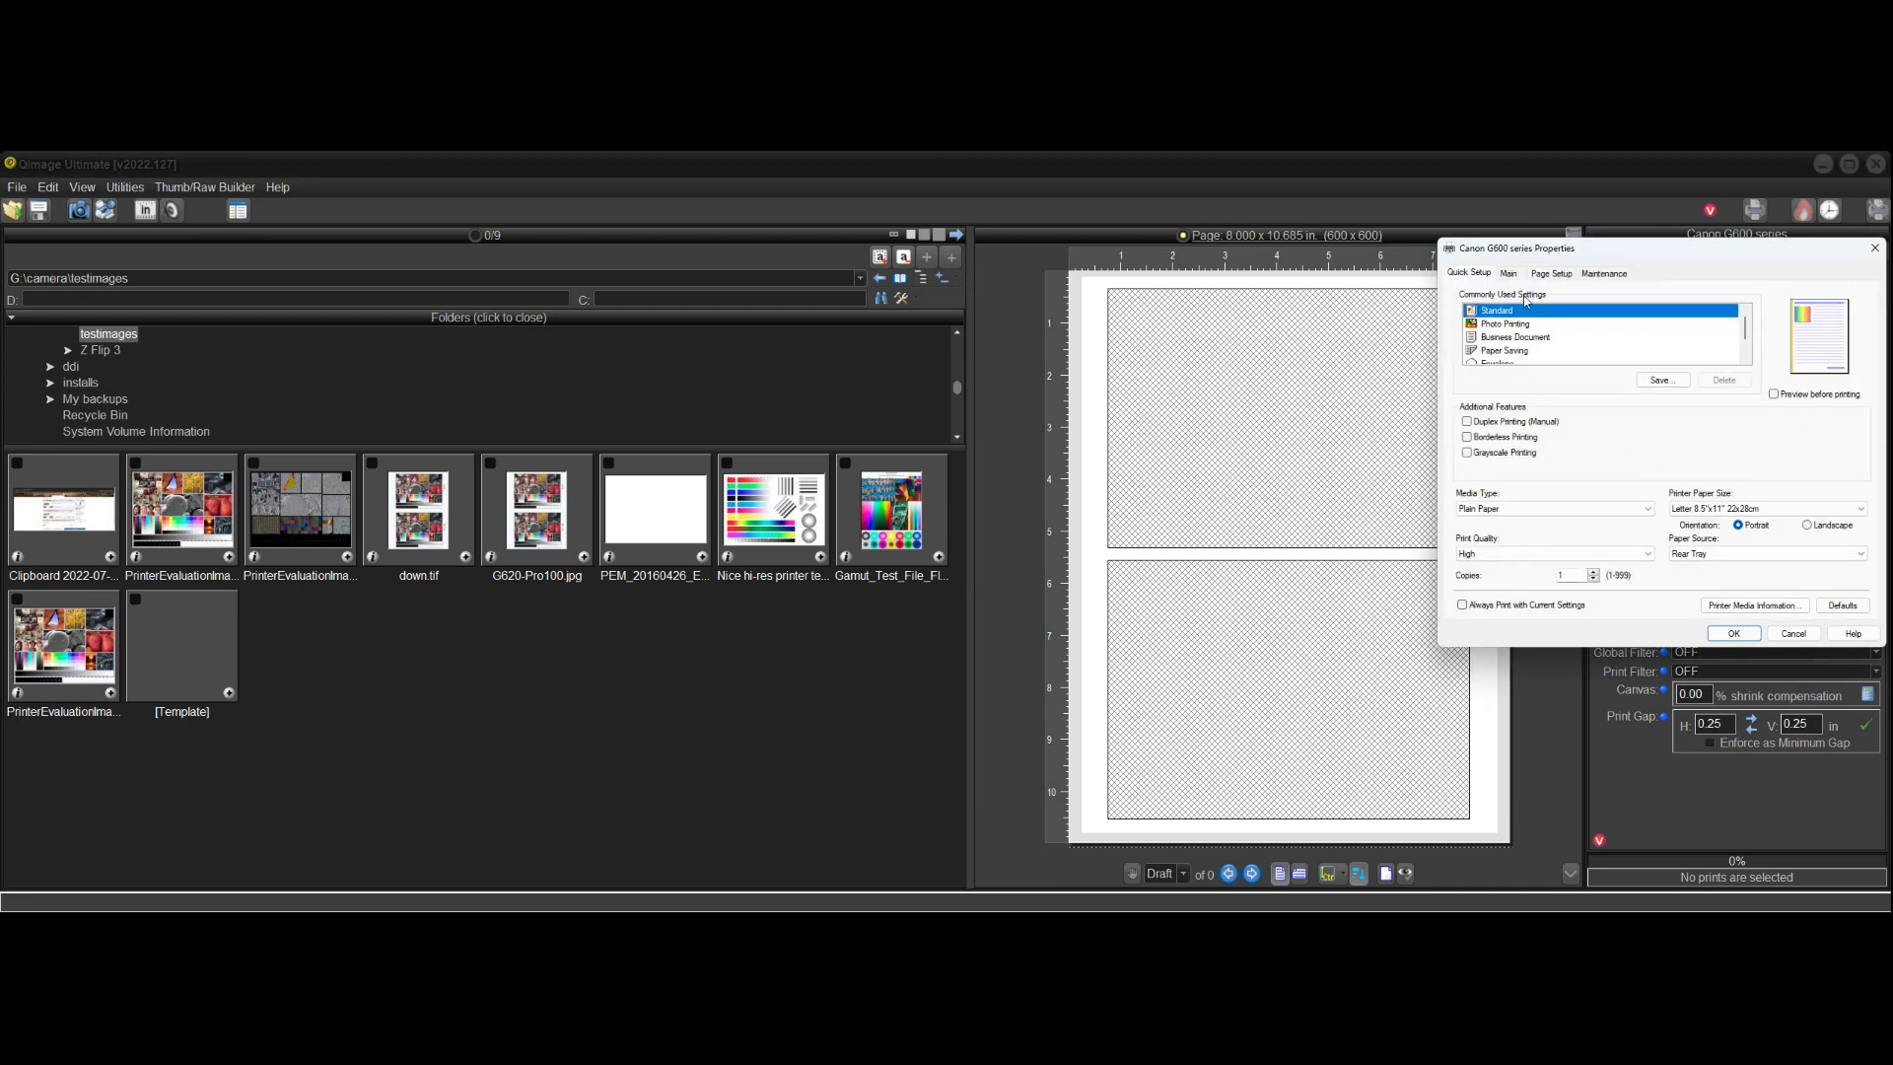
{"action": "left_click", "coordinate": [1549, 274]}
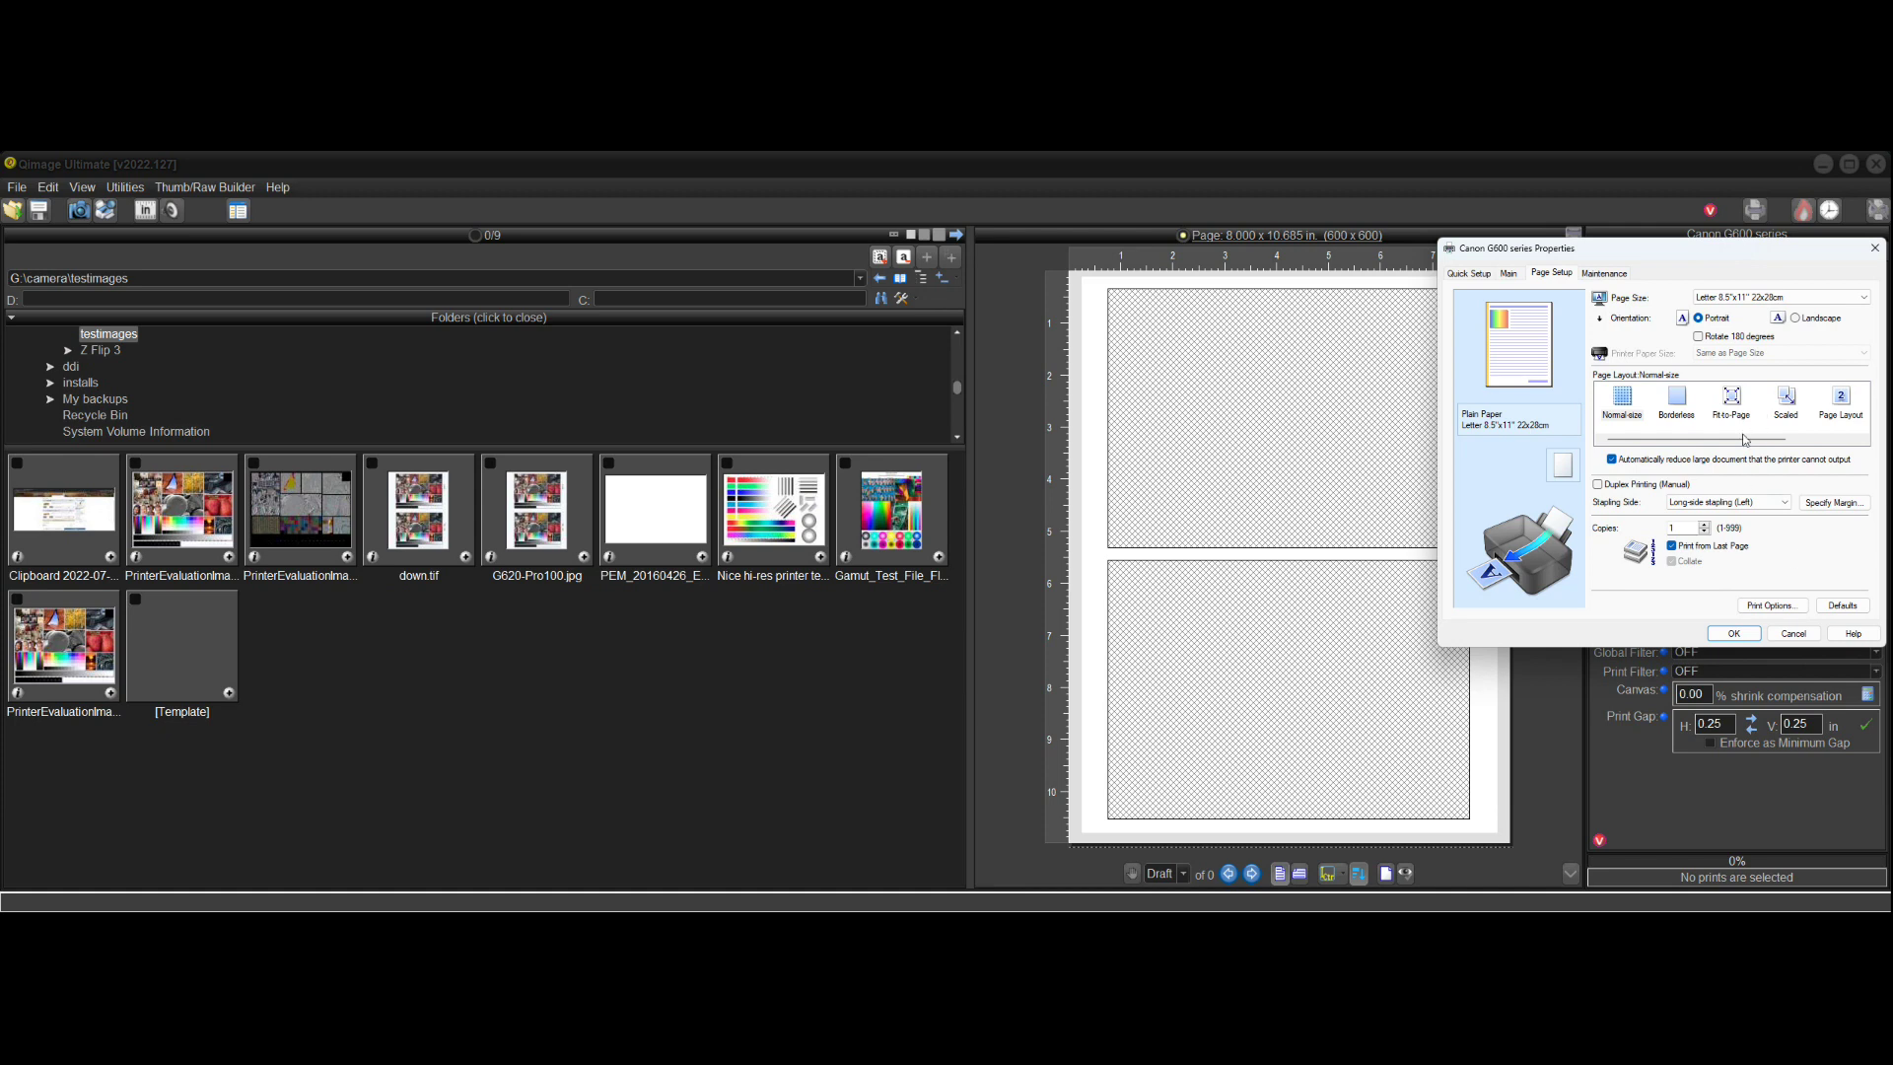
{"action": "left_click", "coordinate": [1791, 634]}
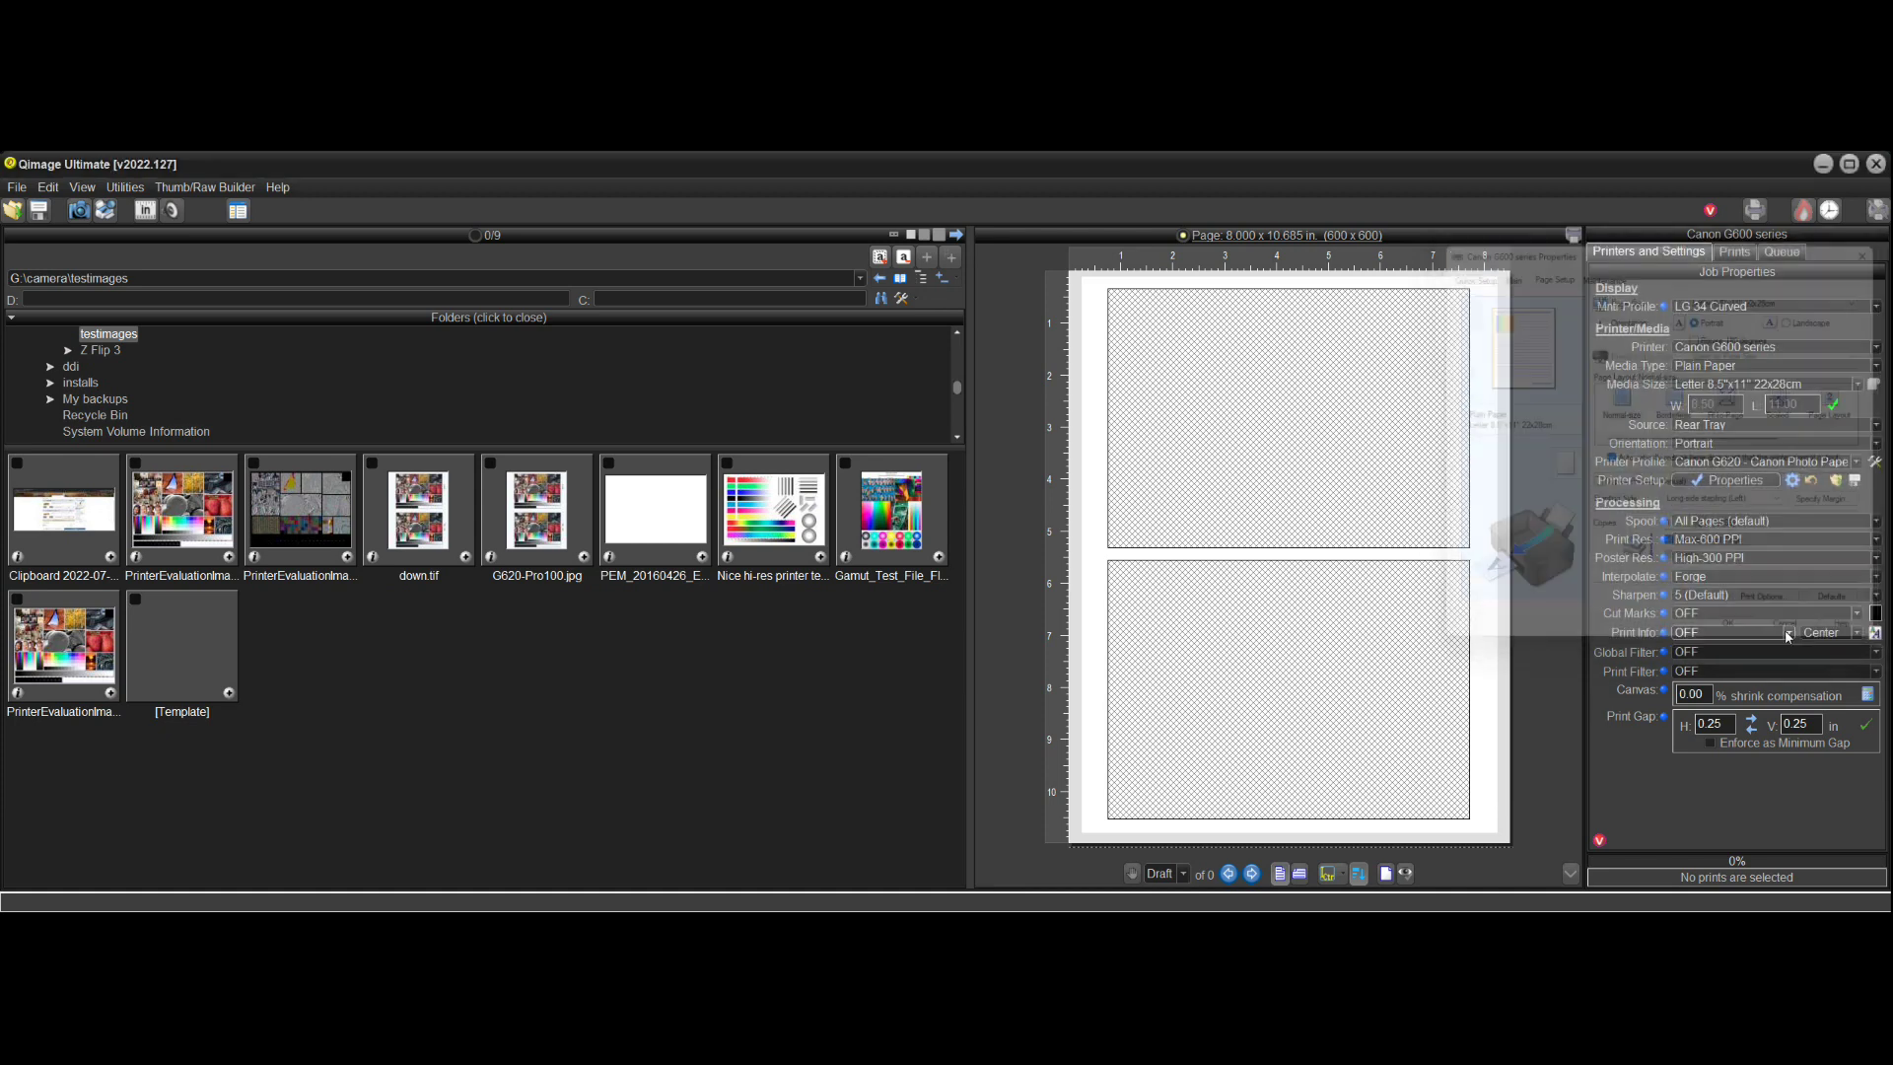
- Switch the printer to the EPSON SC-P600 Series
{"action": "left_click", "coordinate": [1876, 347]}
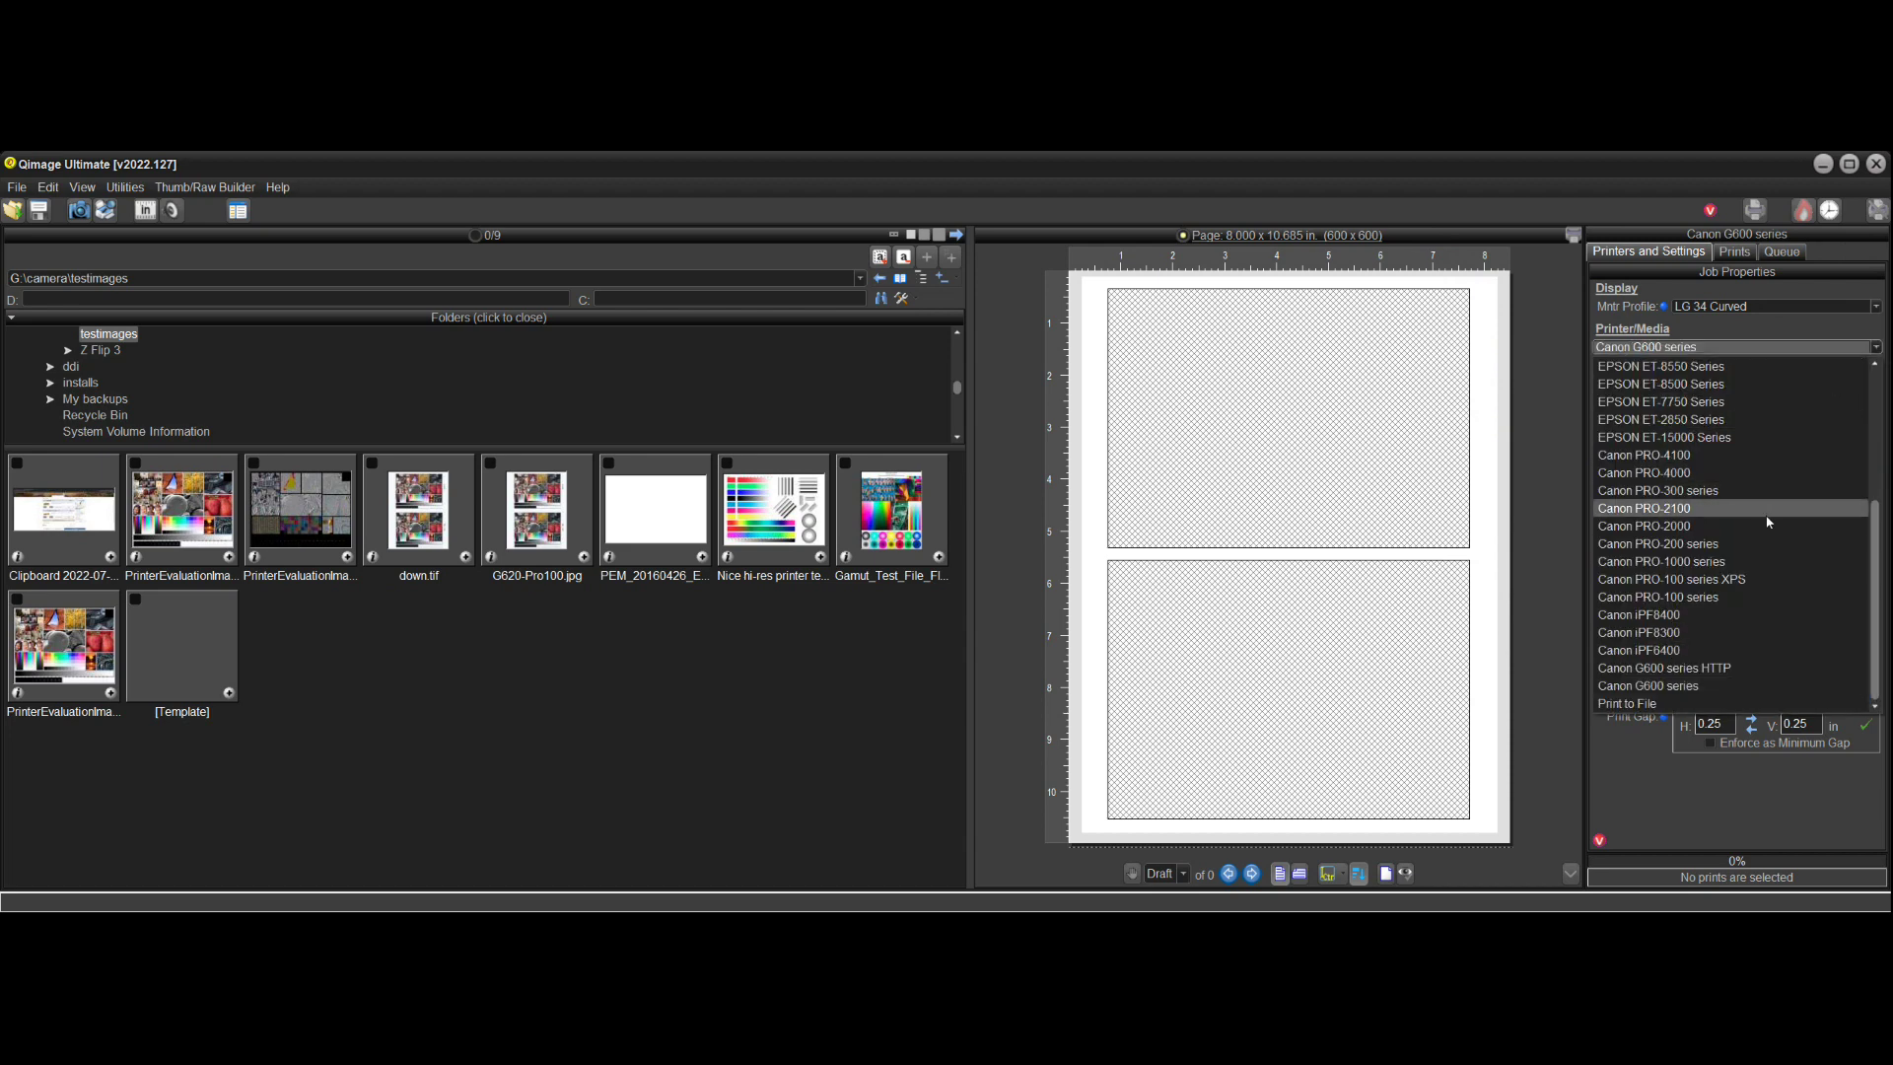
{"action": "scroll", "coordinate": [1772, 515], "scroll_direction": "up", "scroll_amount": 3}
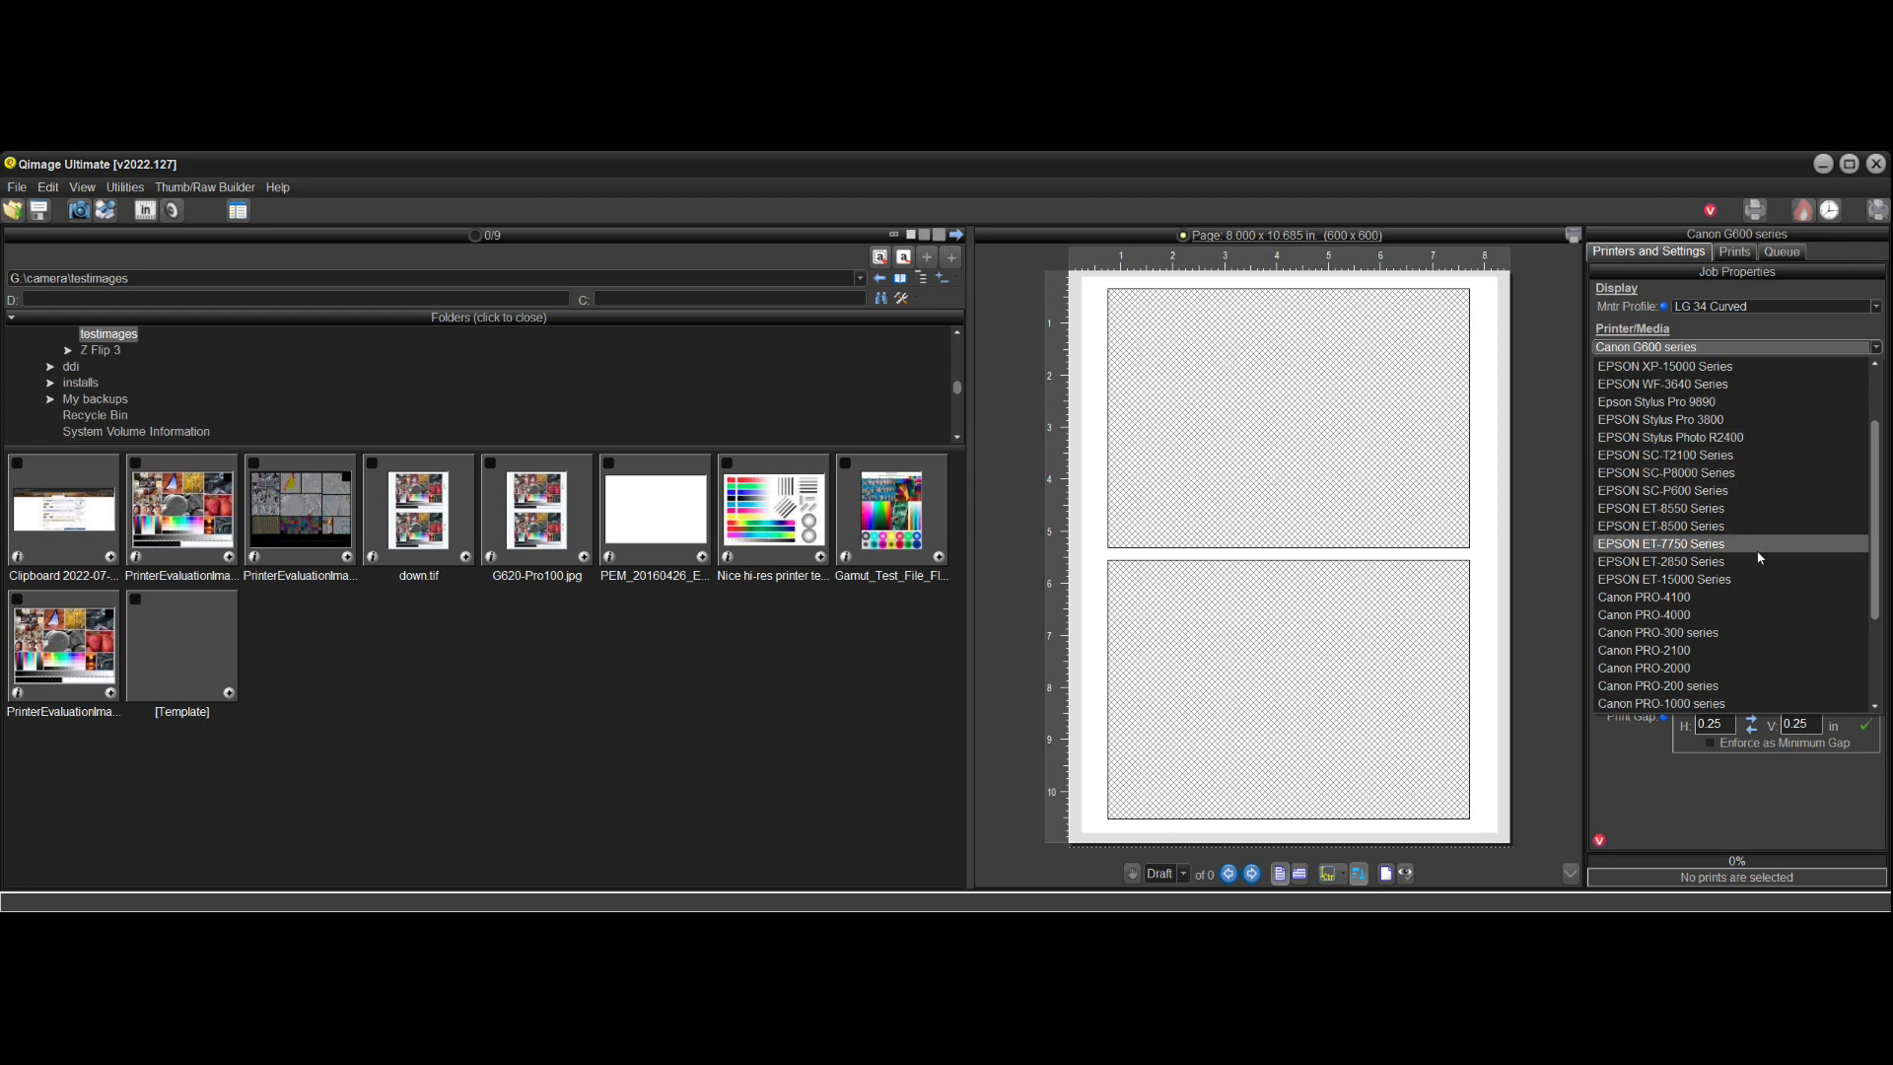
{"action": "left_click", "coordinate": [1709, 496]}
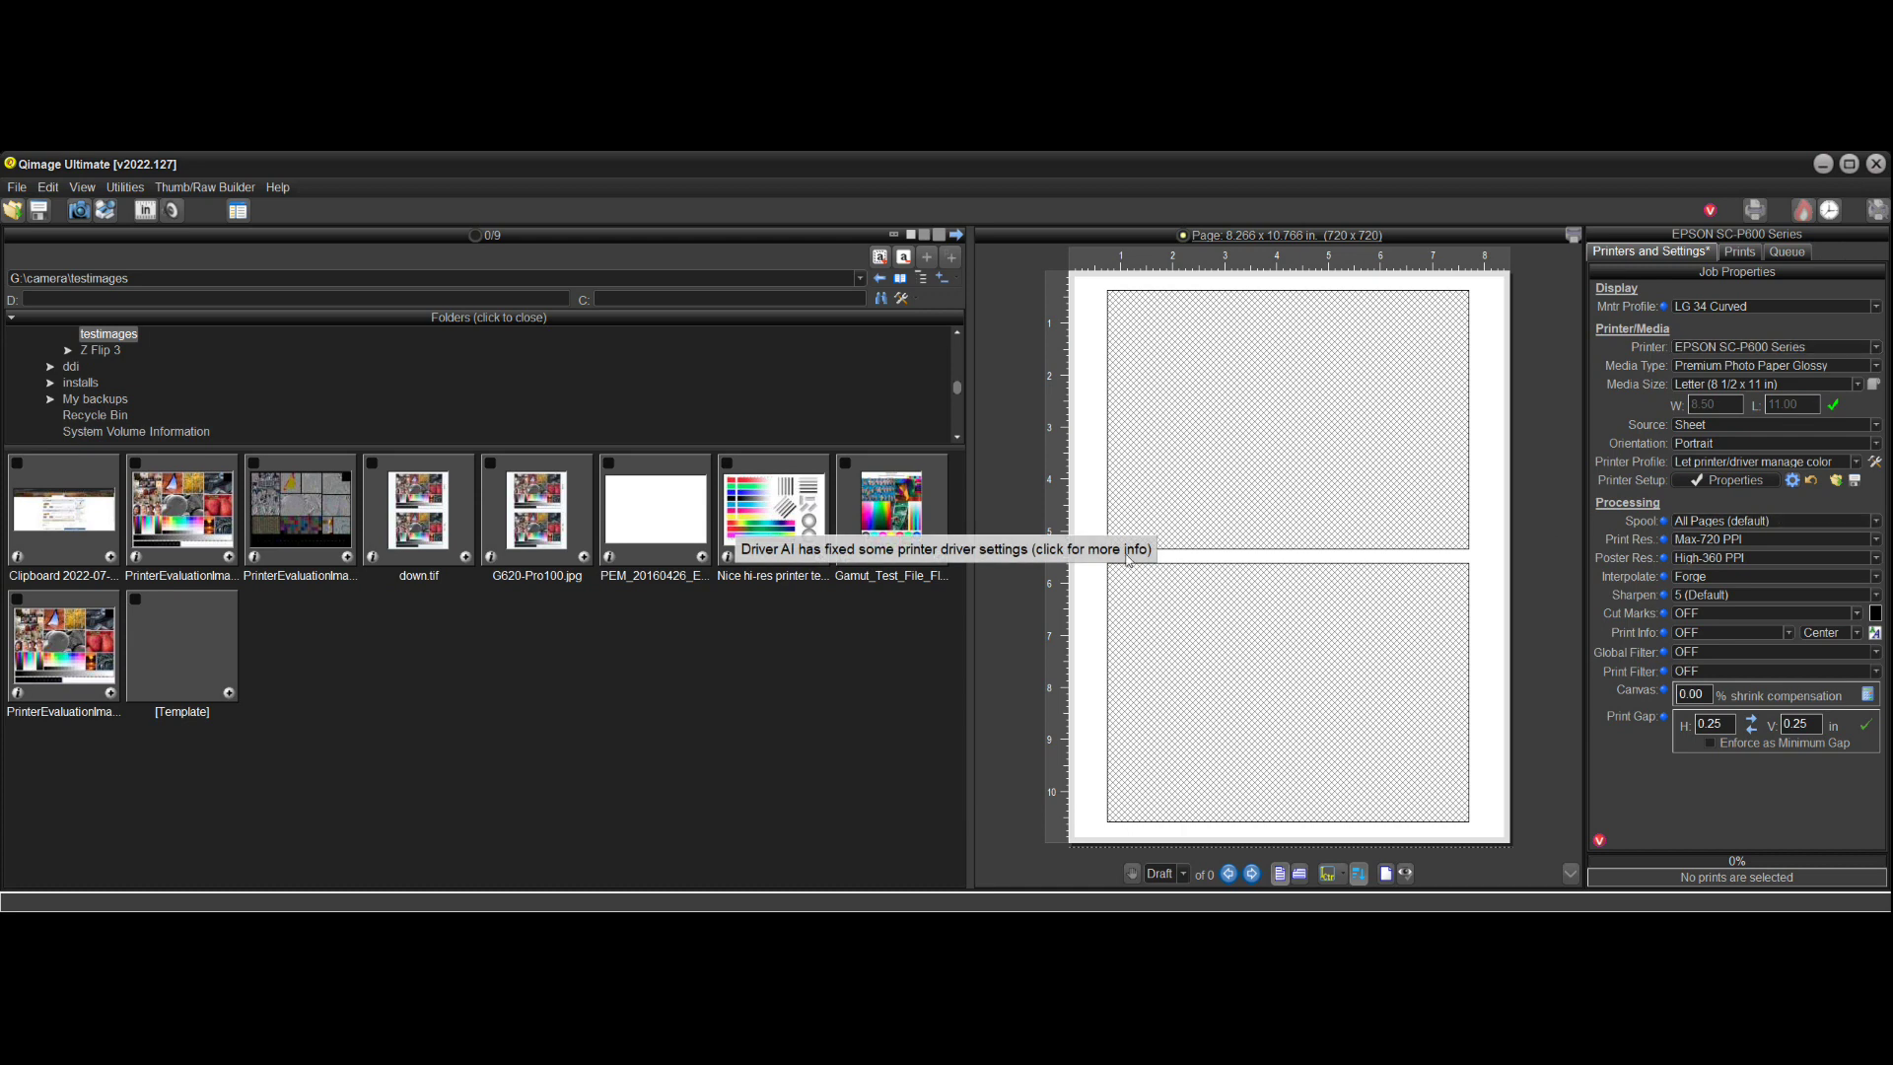
- Turn on Optimize Enlargement in the page layout settings of the EPSON SC-P600 driver properties
{"action": "mouse_move", "coordinate": [1745, 484]}
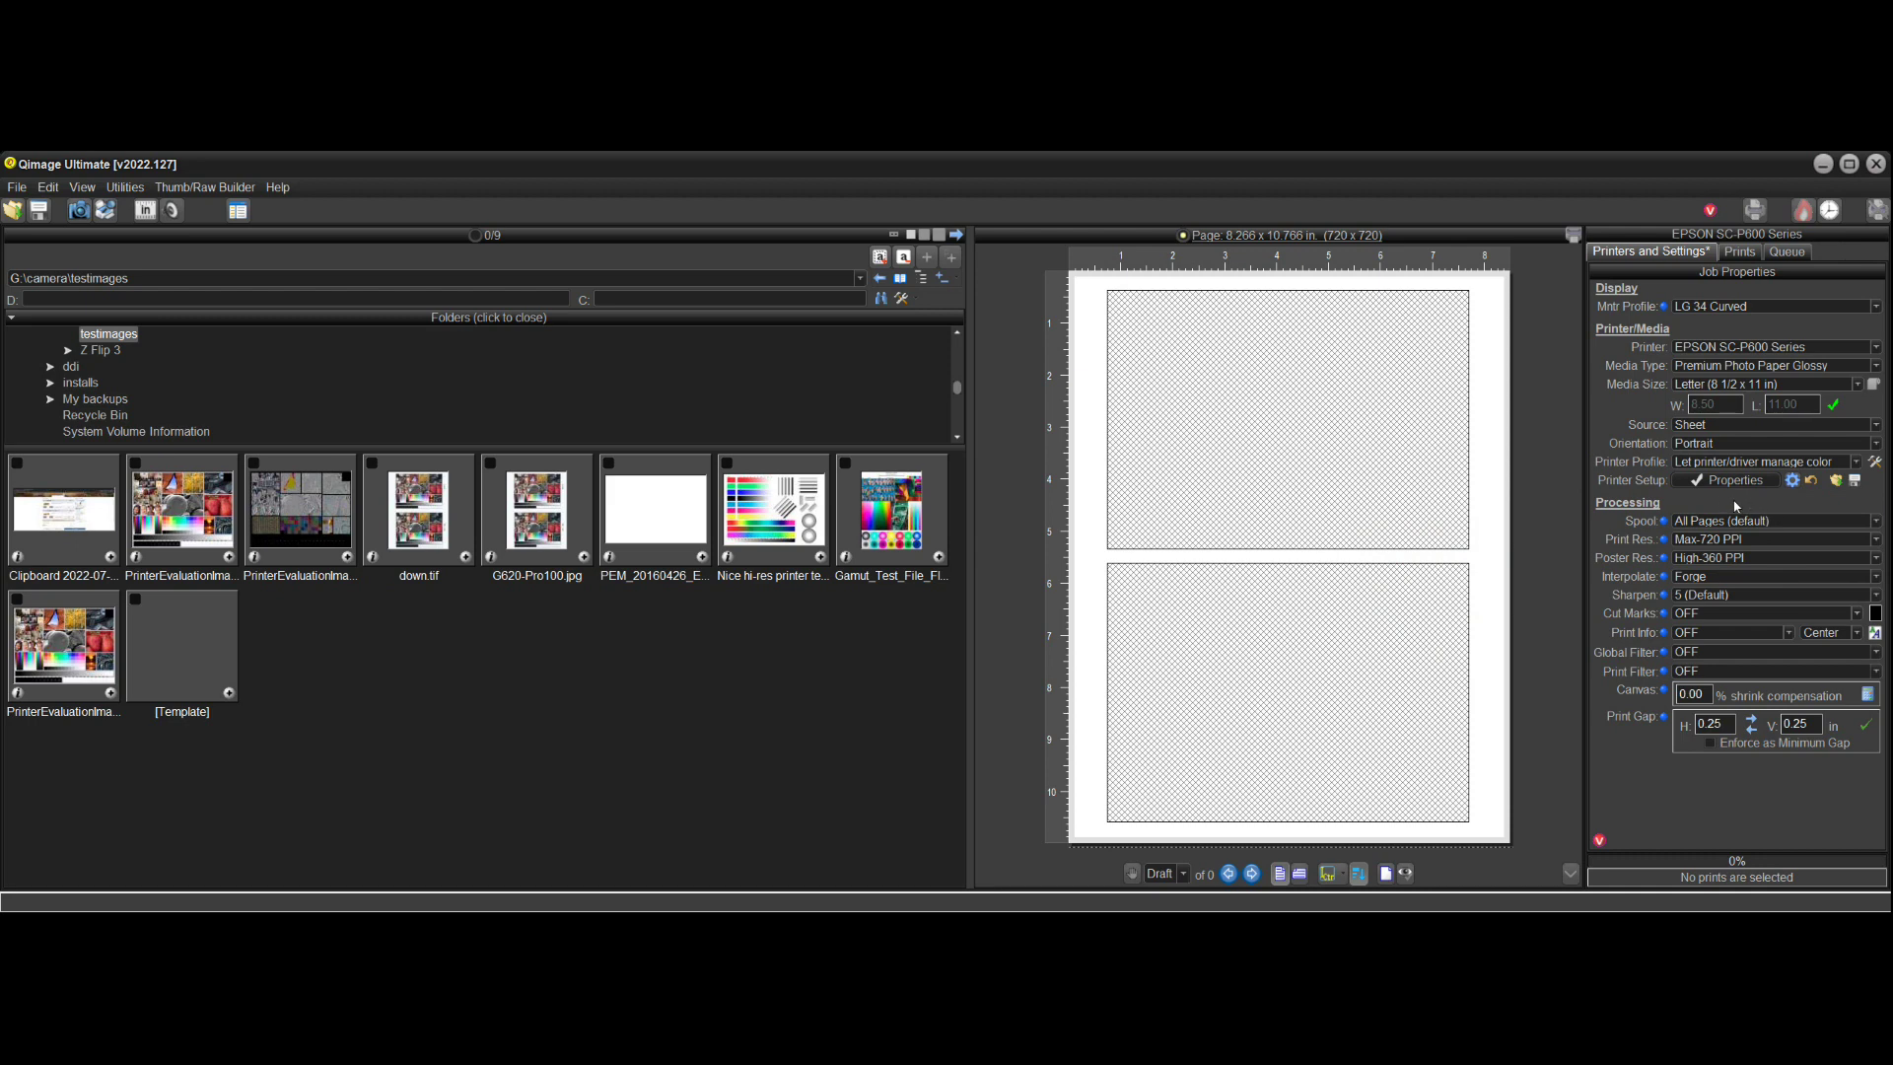
{"action": "left_click", "coordinate": [1734, 490]}
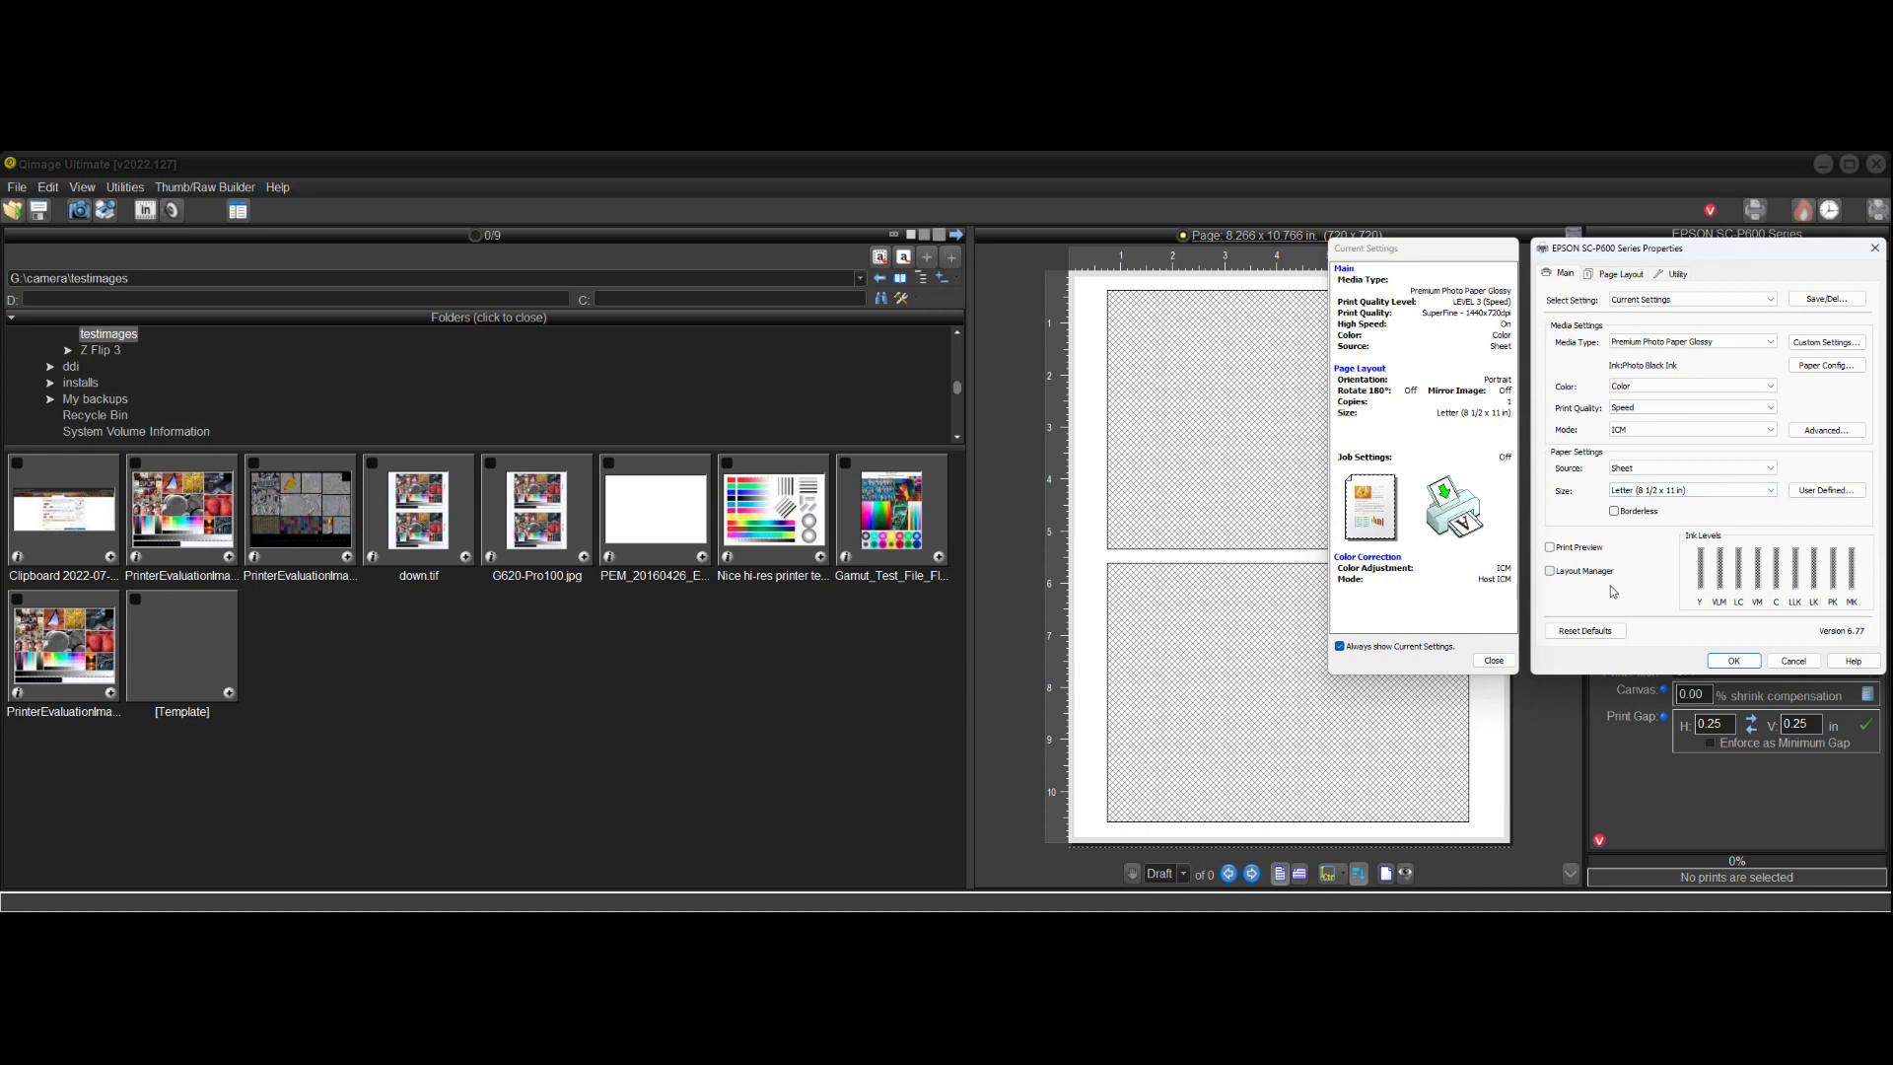
{"action": "left_click", "coordinate": [1627, 275]}
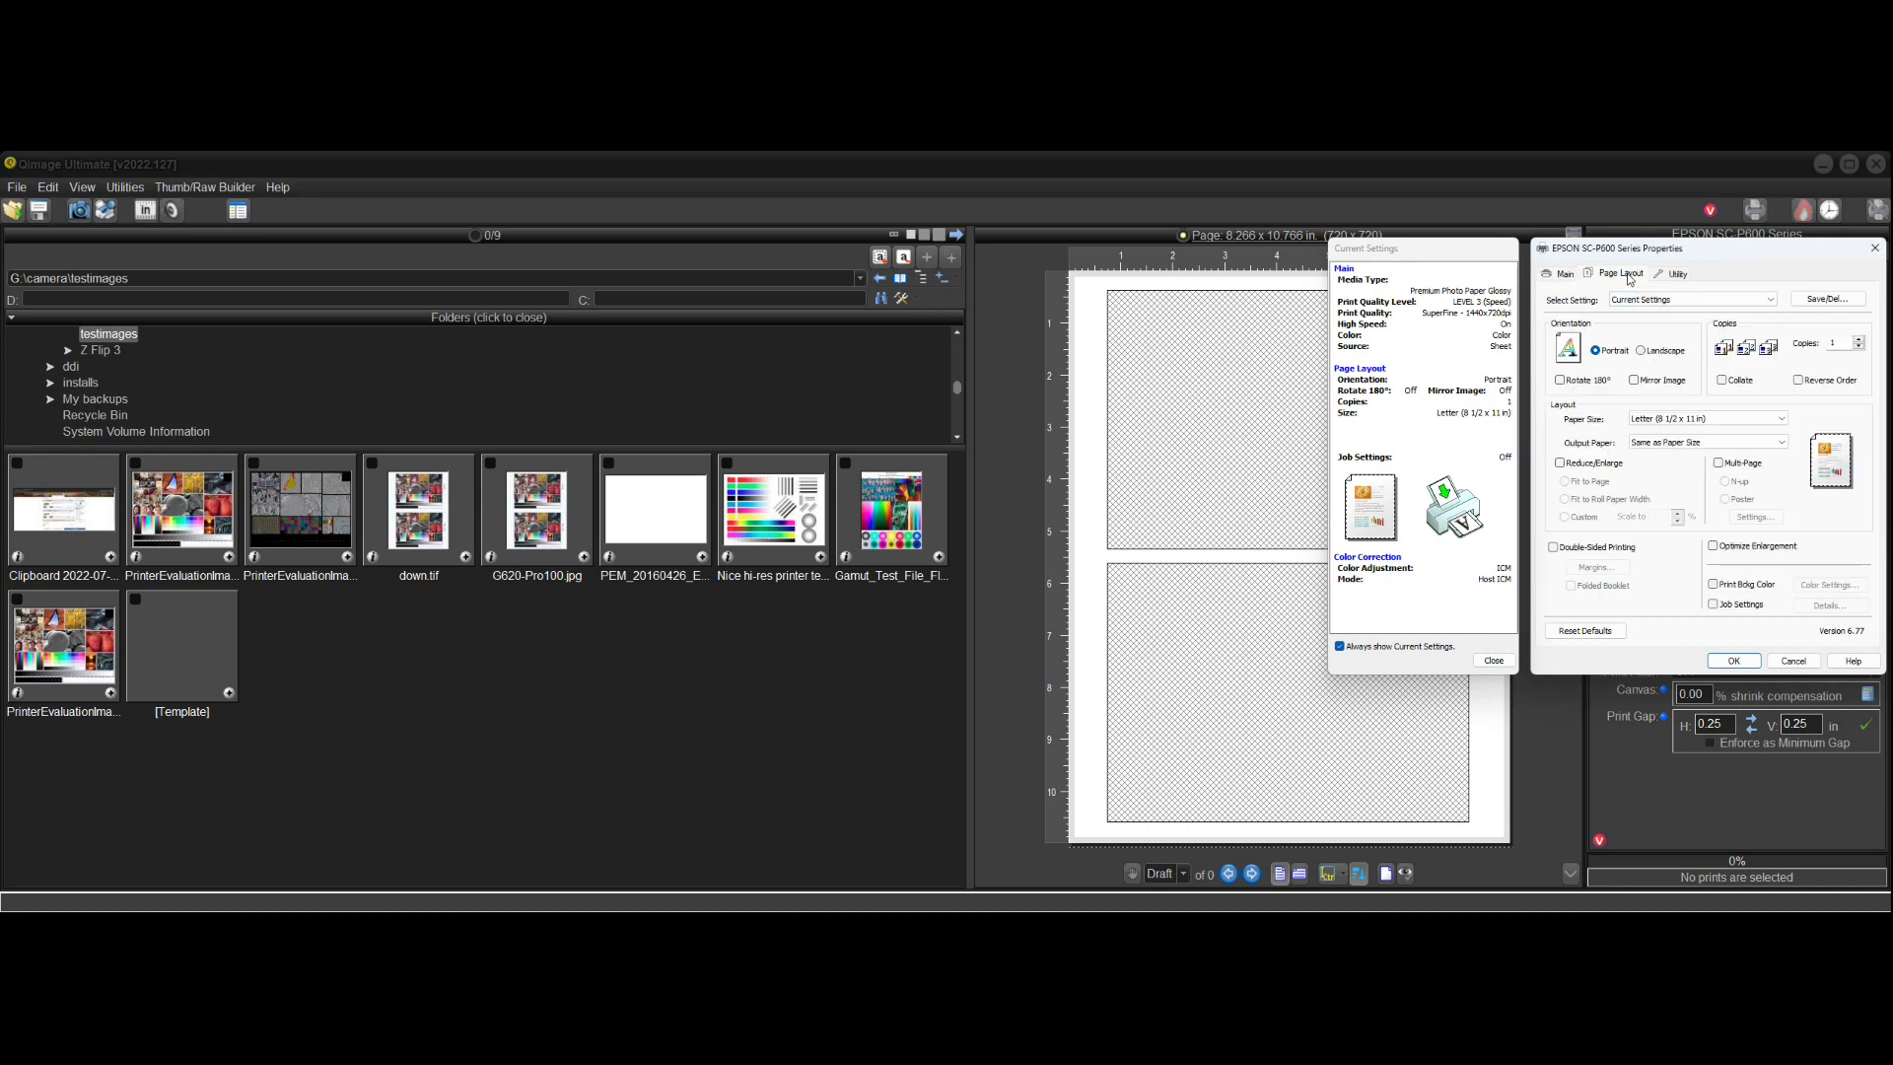
{"action": "left_click", "coordinate": [1713, 546]}
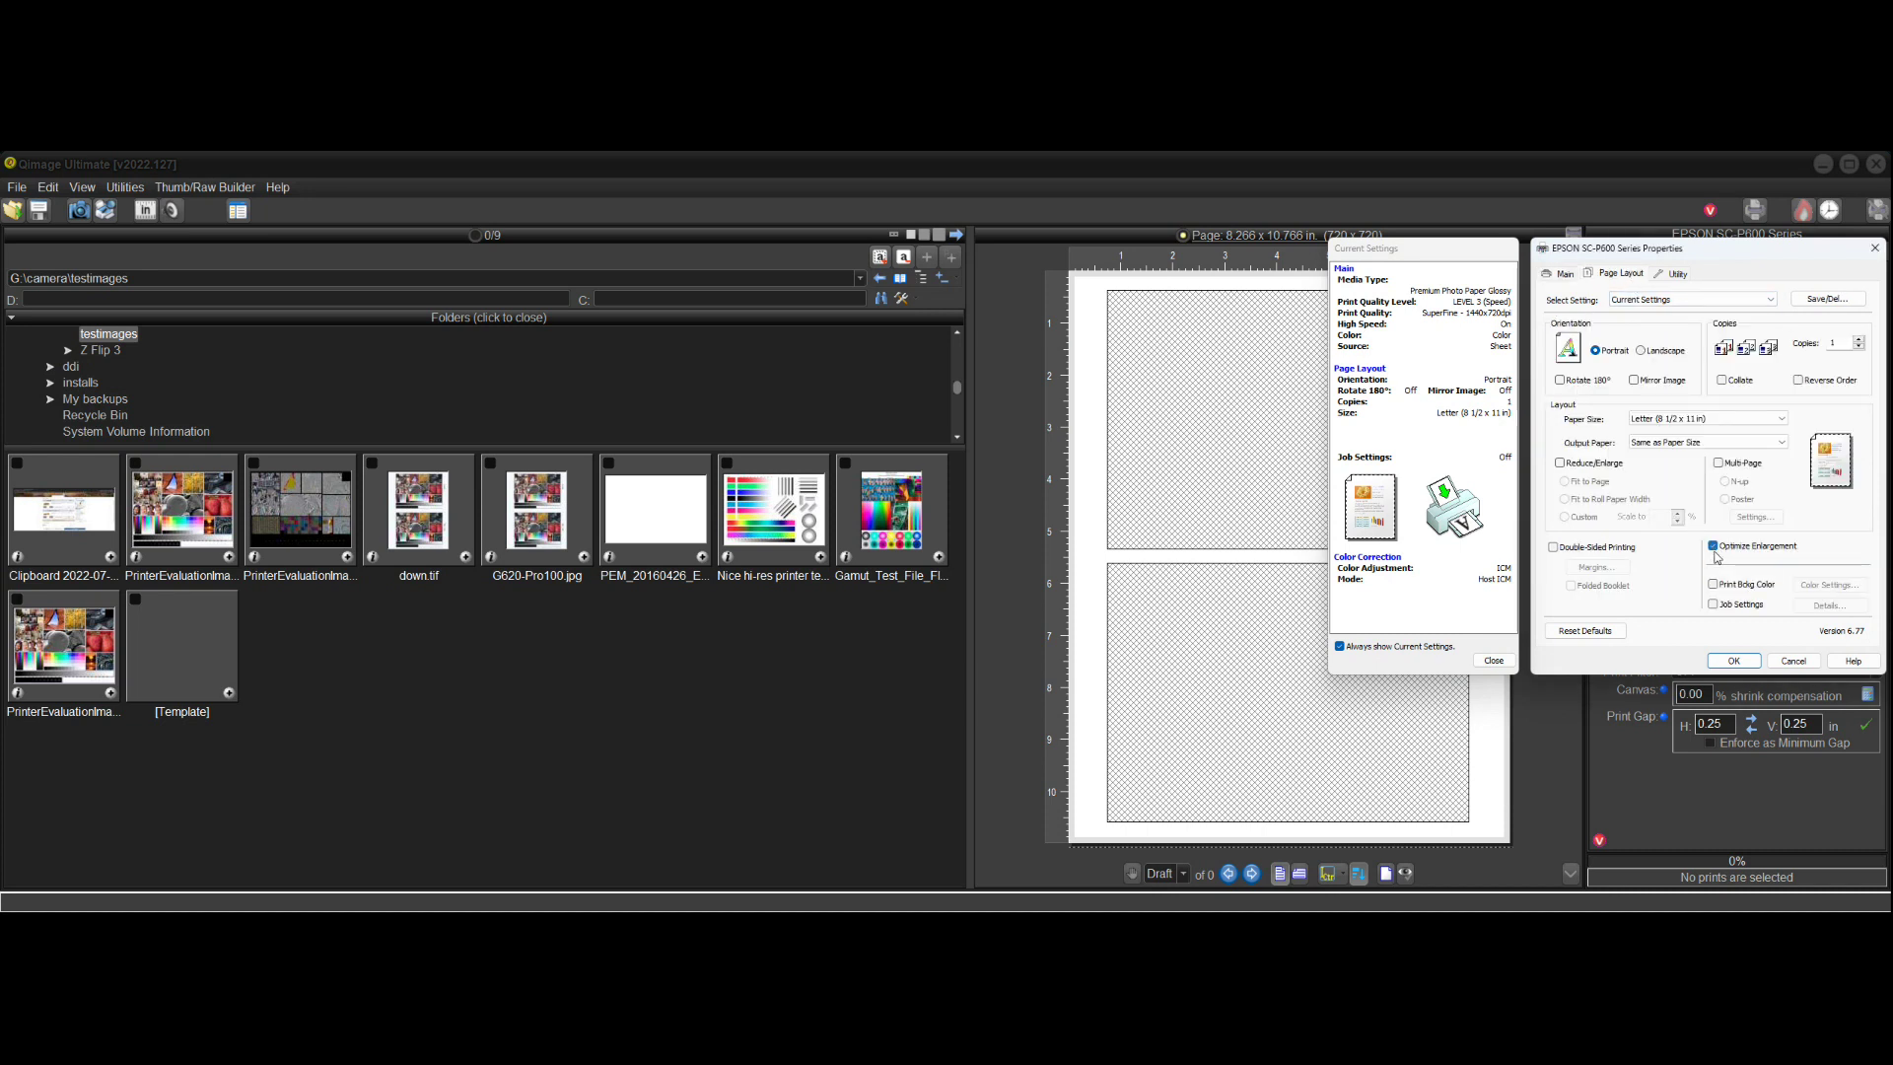
- Set the print quality to Quality Options with Edge Smoothing turned on, and apply the Epson driver settings
{"action": "left_click", "coordinate": [1569, 275]}
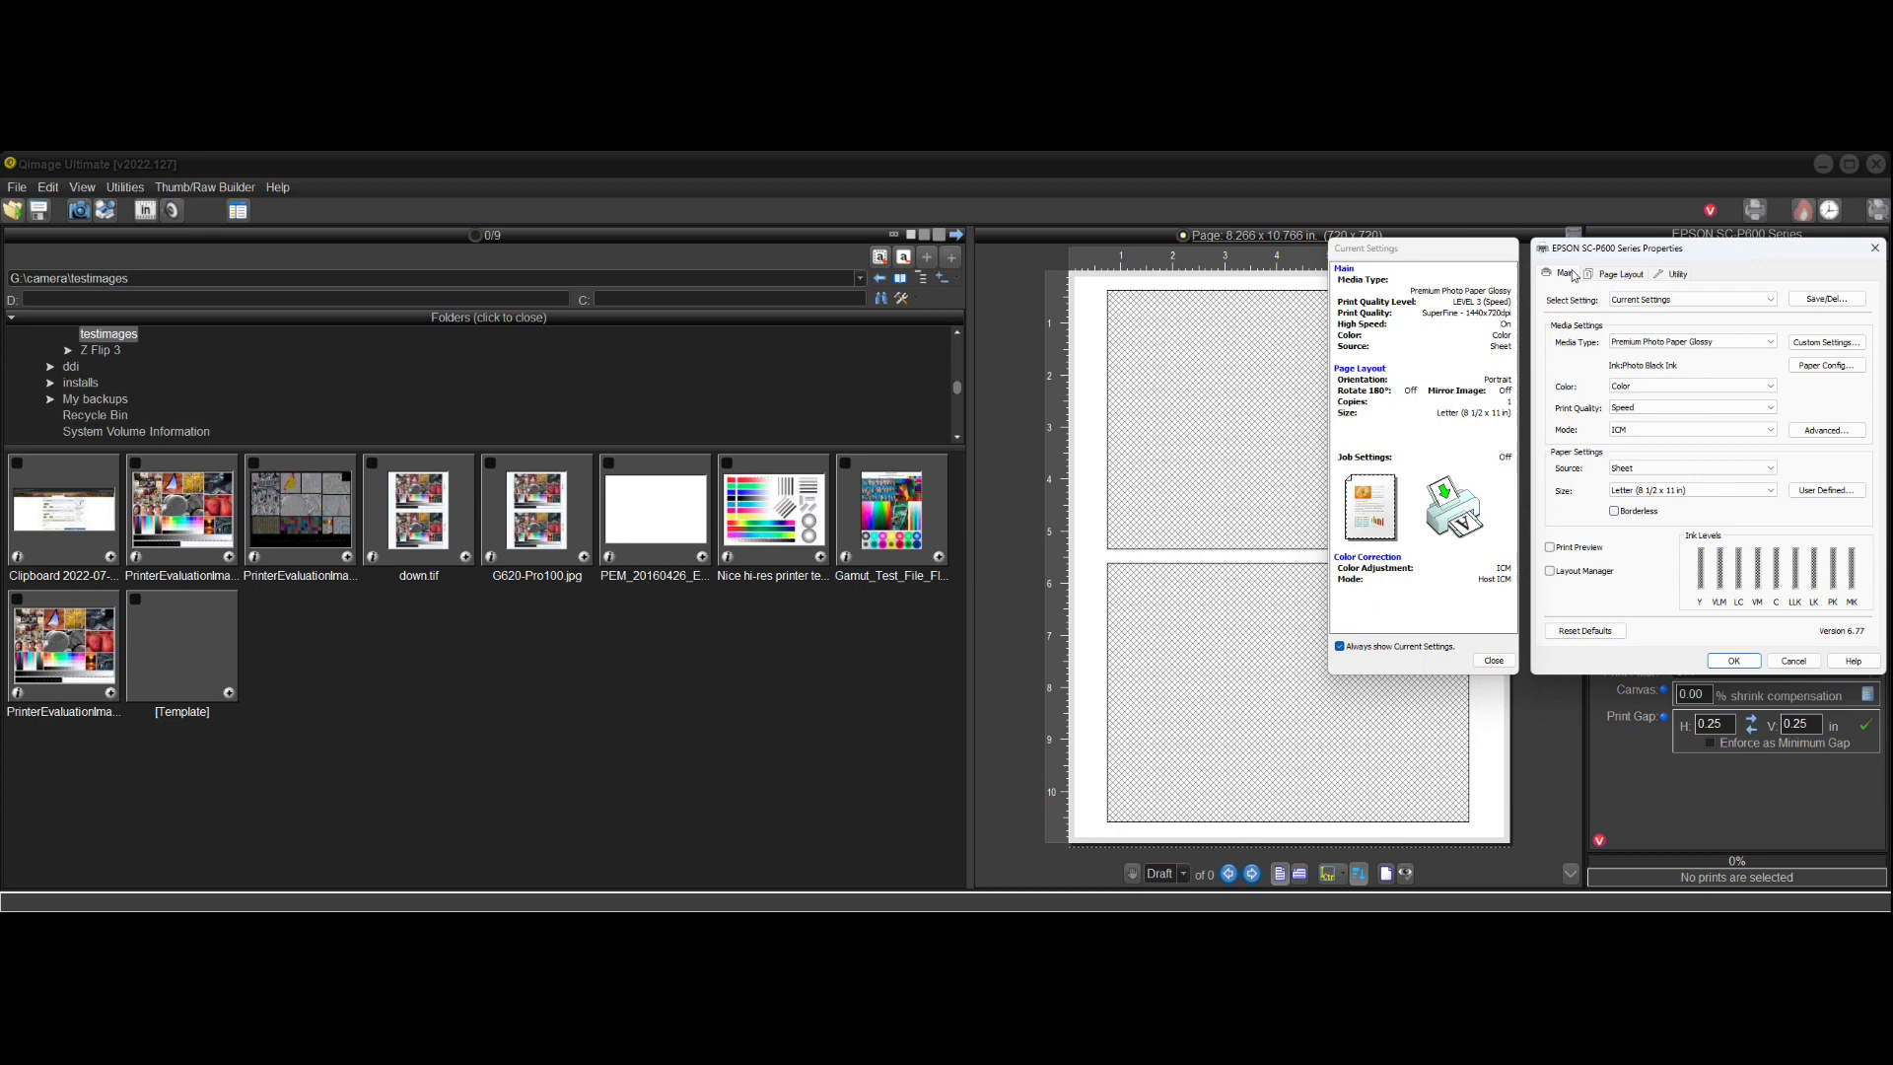
{"action": "left_click", "coordinate": [1770, 408]}
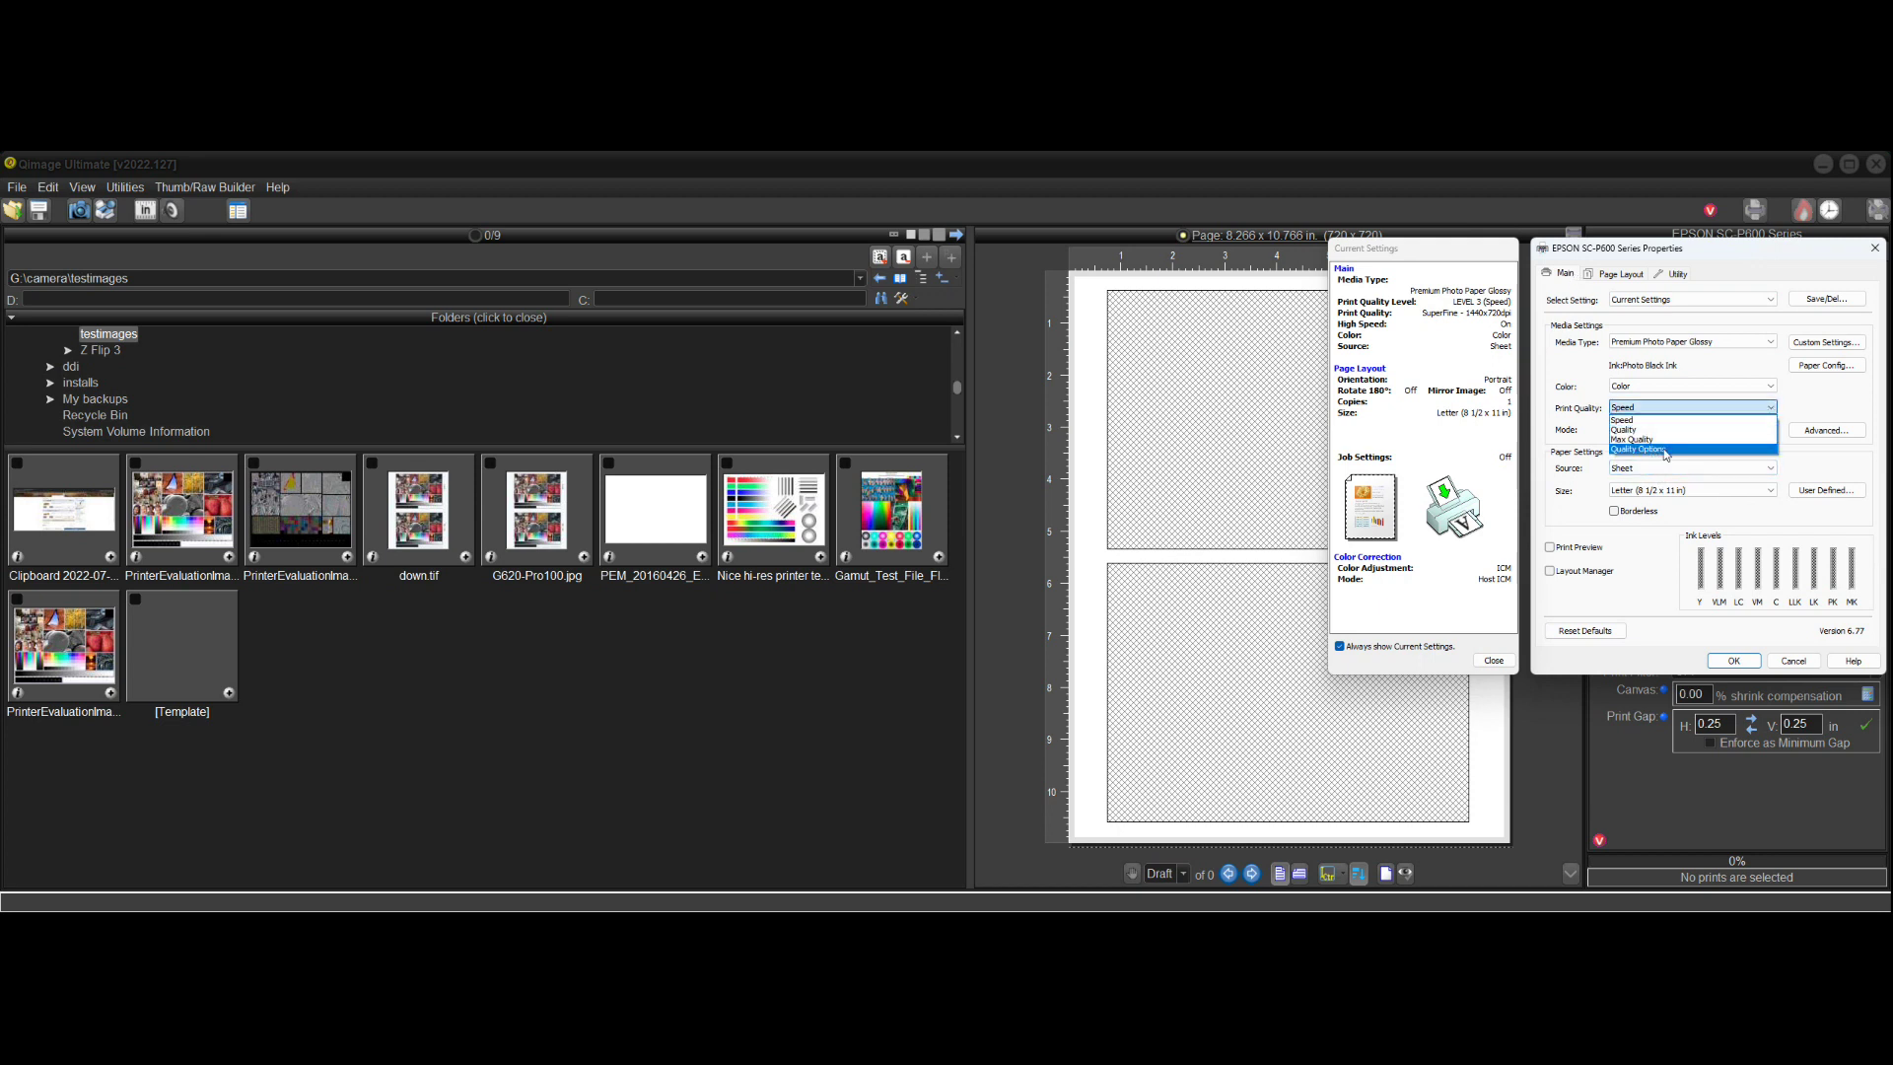
{"action": "left_click", "coordinate": [1665, 451]}
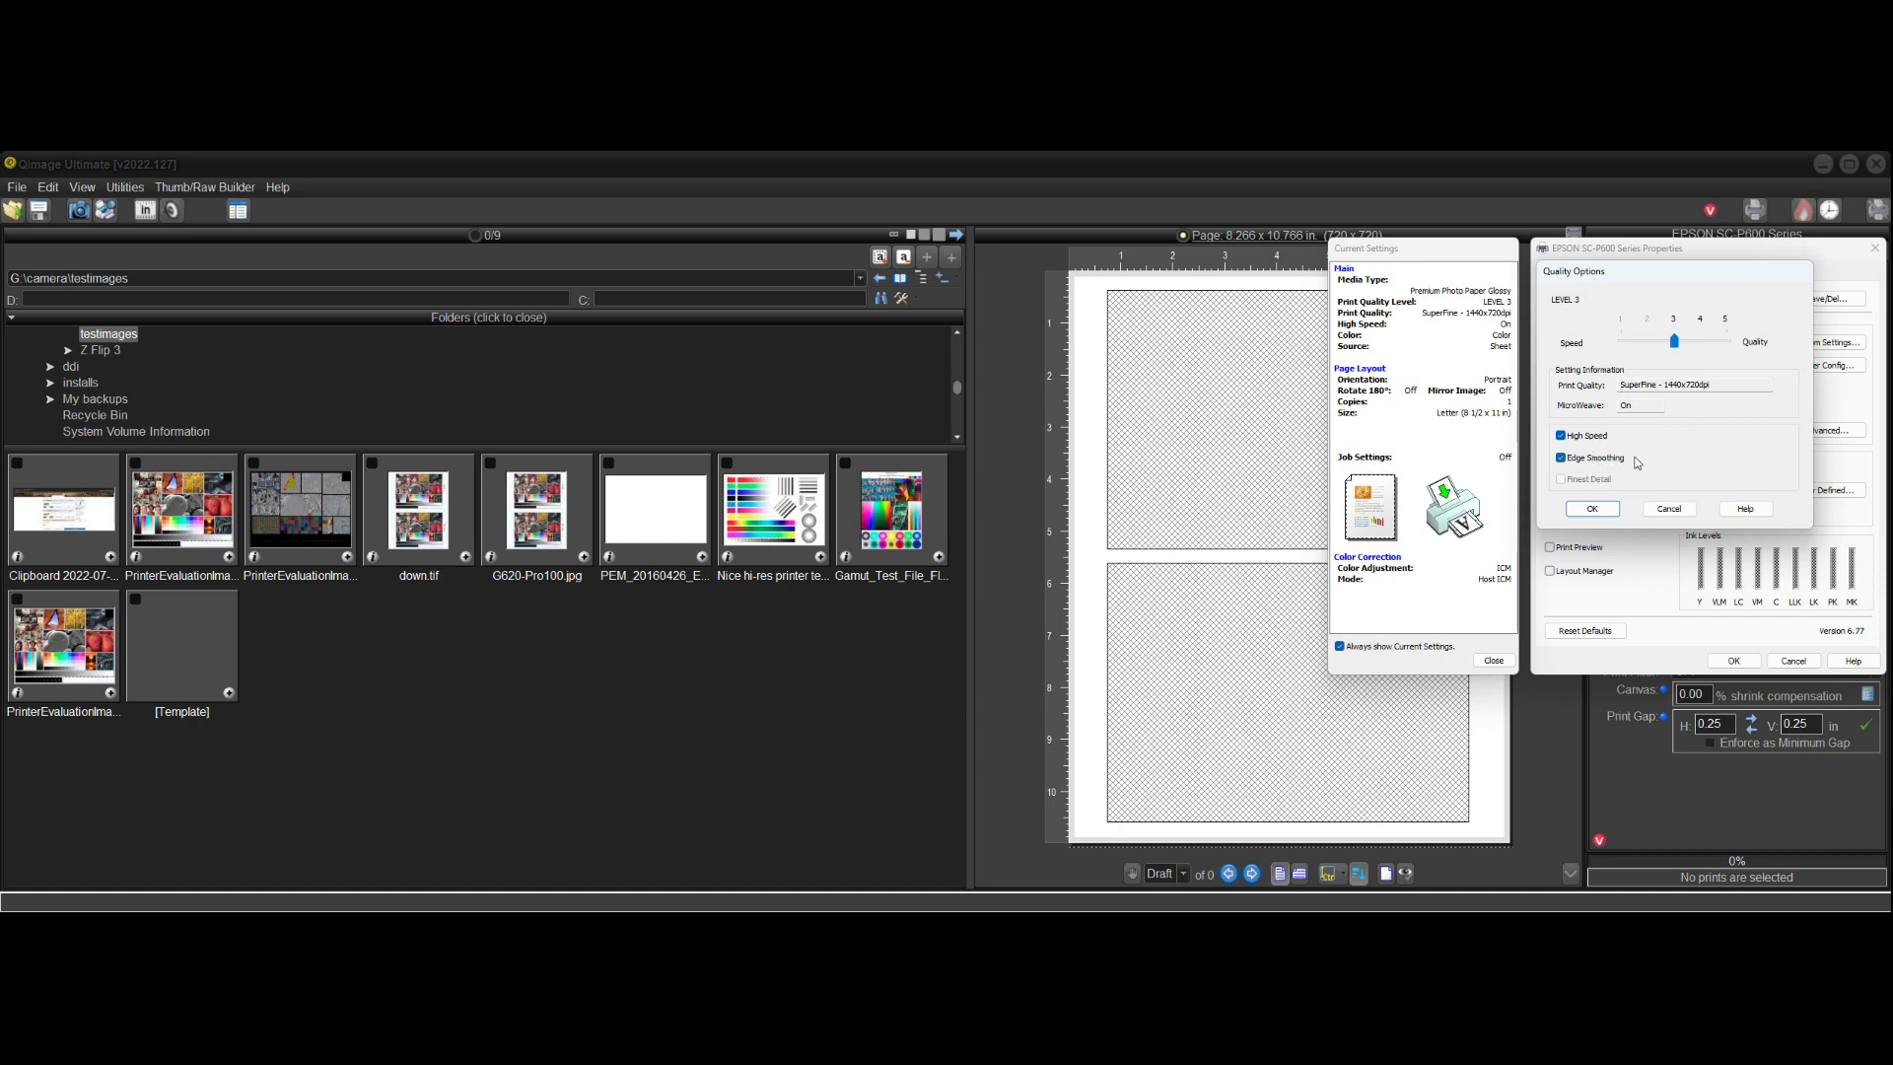
{"action": "left_click", "coordinate": [1592, 509]}
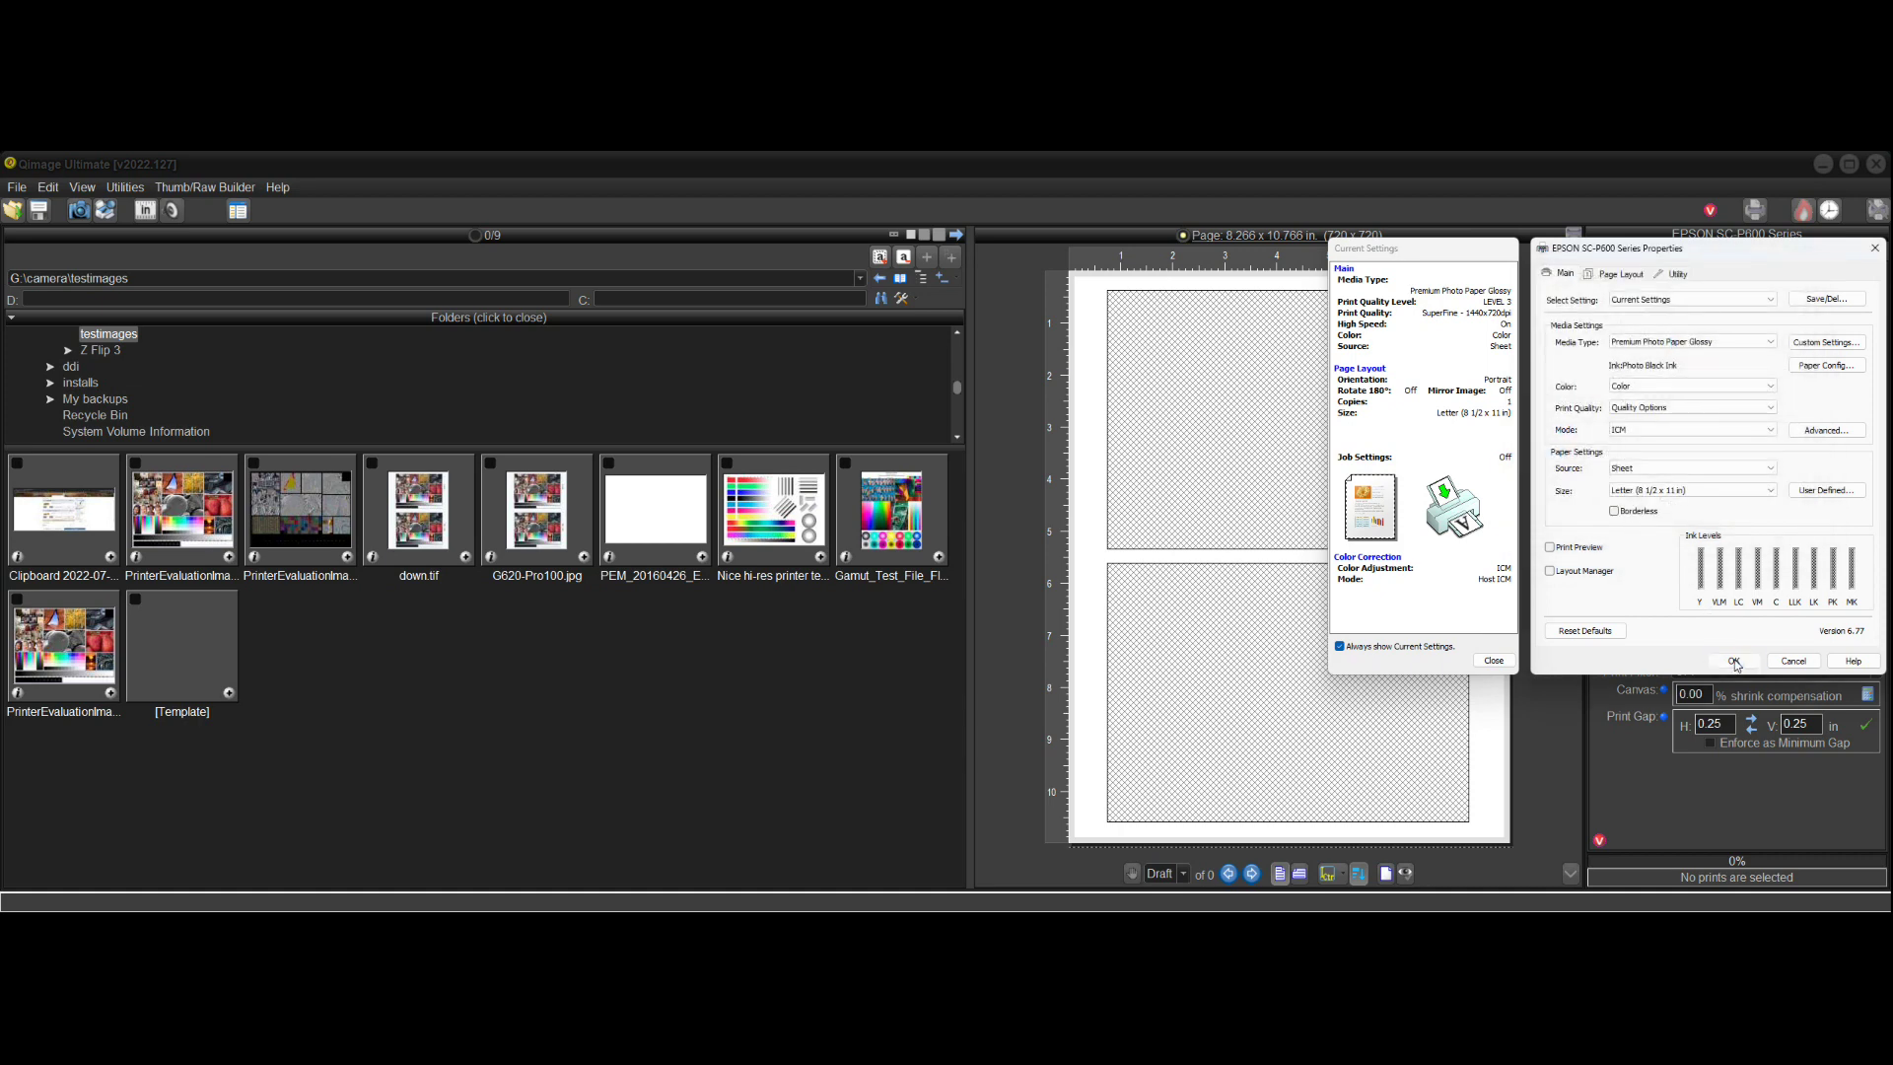
{"action": "left_click", "coordinate": [1733, 660]}
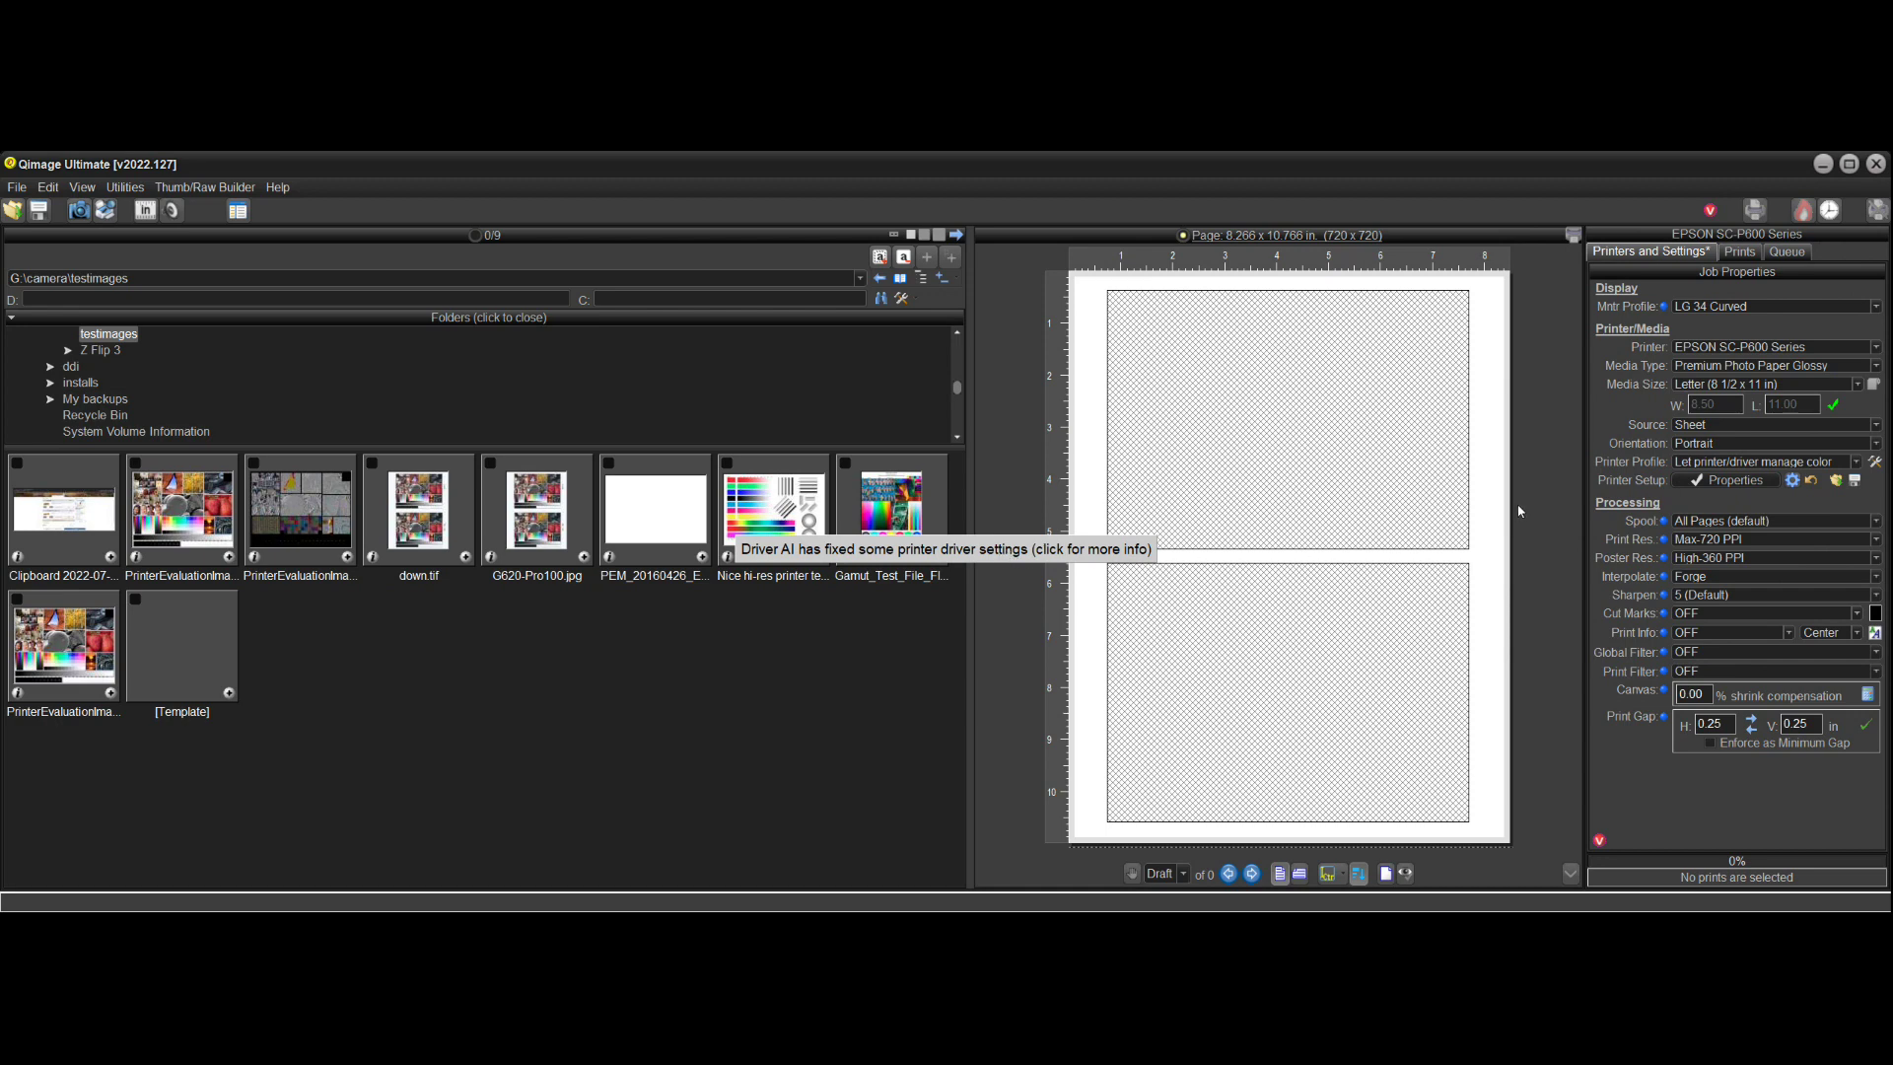
- Reopen the Epson driver properties and check the Edge Smoothing and Optimize Enlargement settings
{"action": "left_click", "coordinate": [1750, 484]}
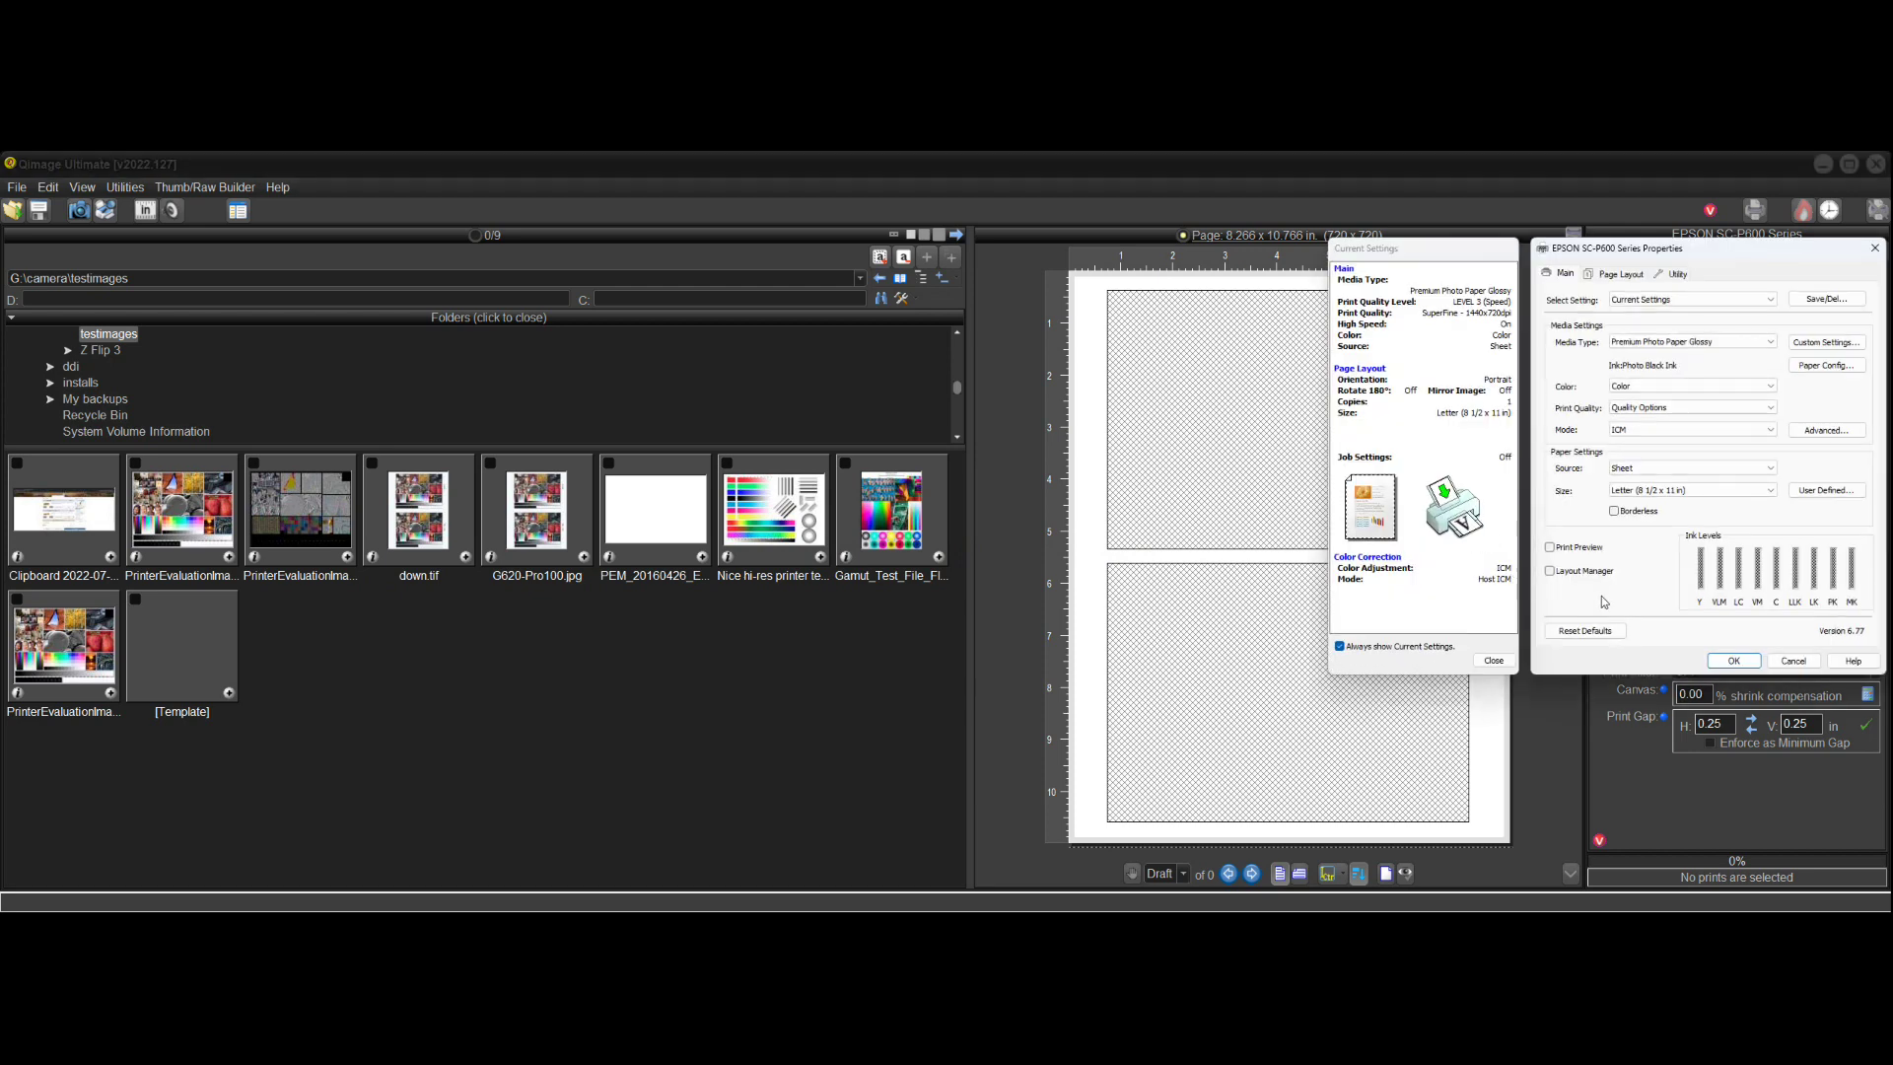
{"action": "left_click", "coordinate": [1775, 408]}
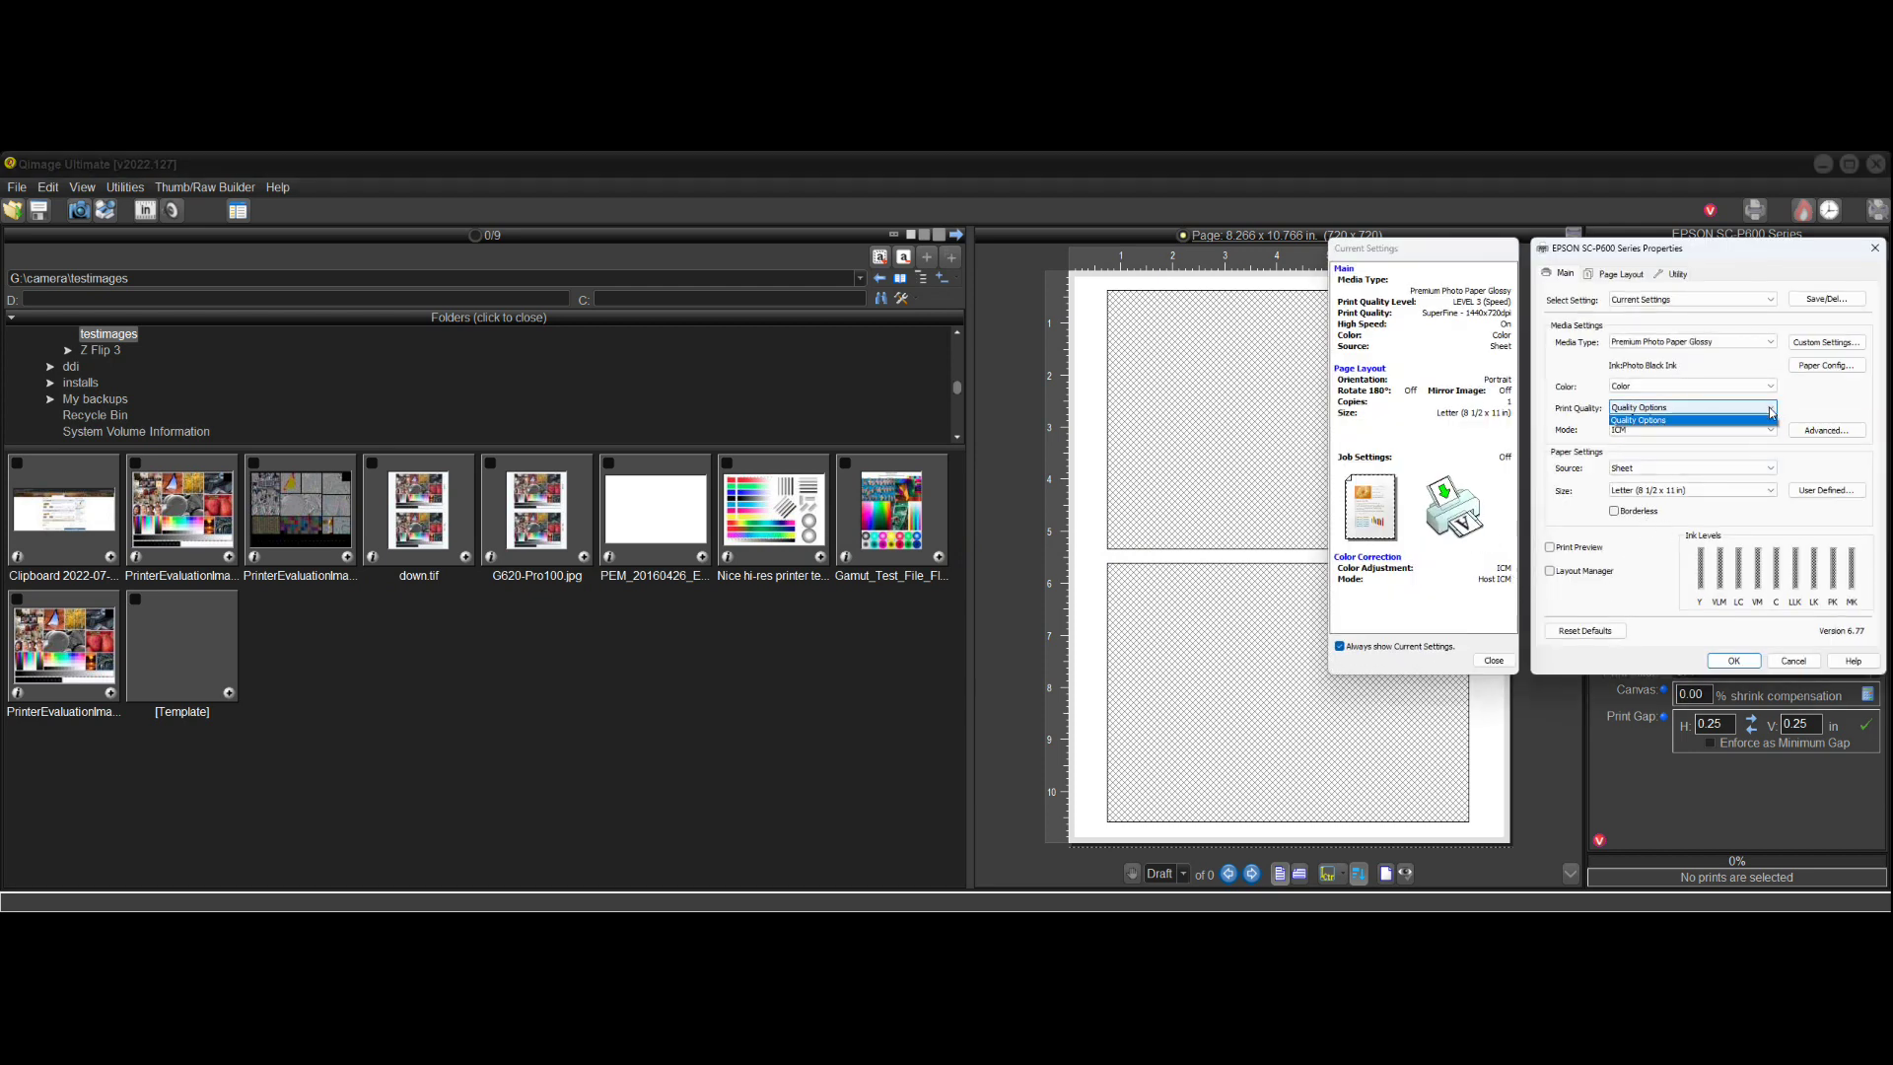
{"action": "left_click", "coordinate": [1666, 450]}
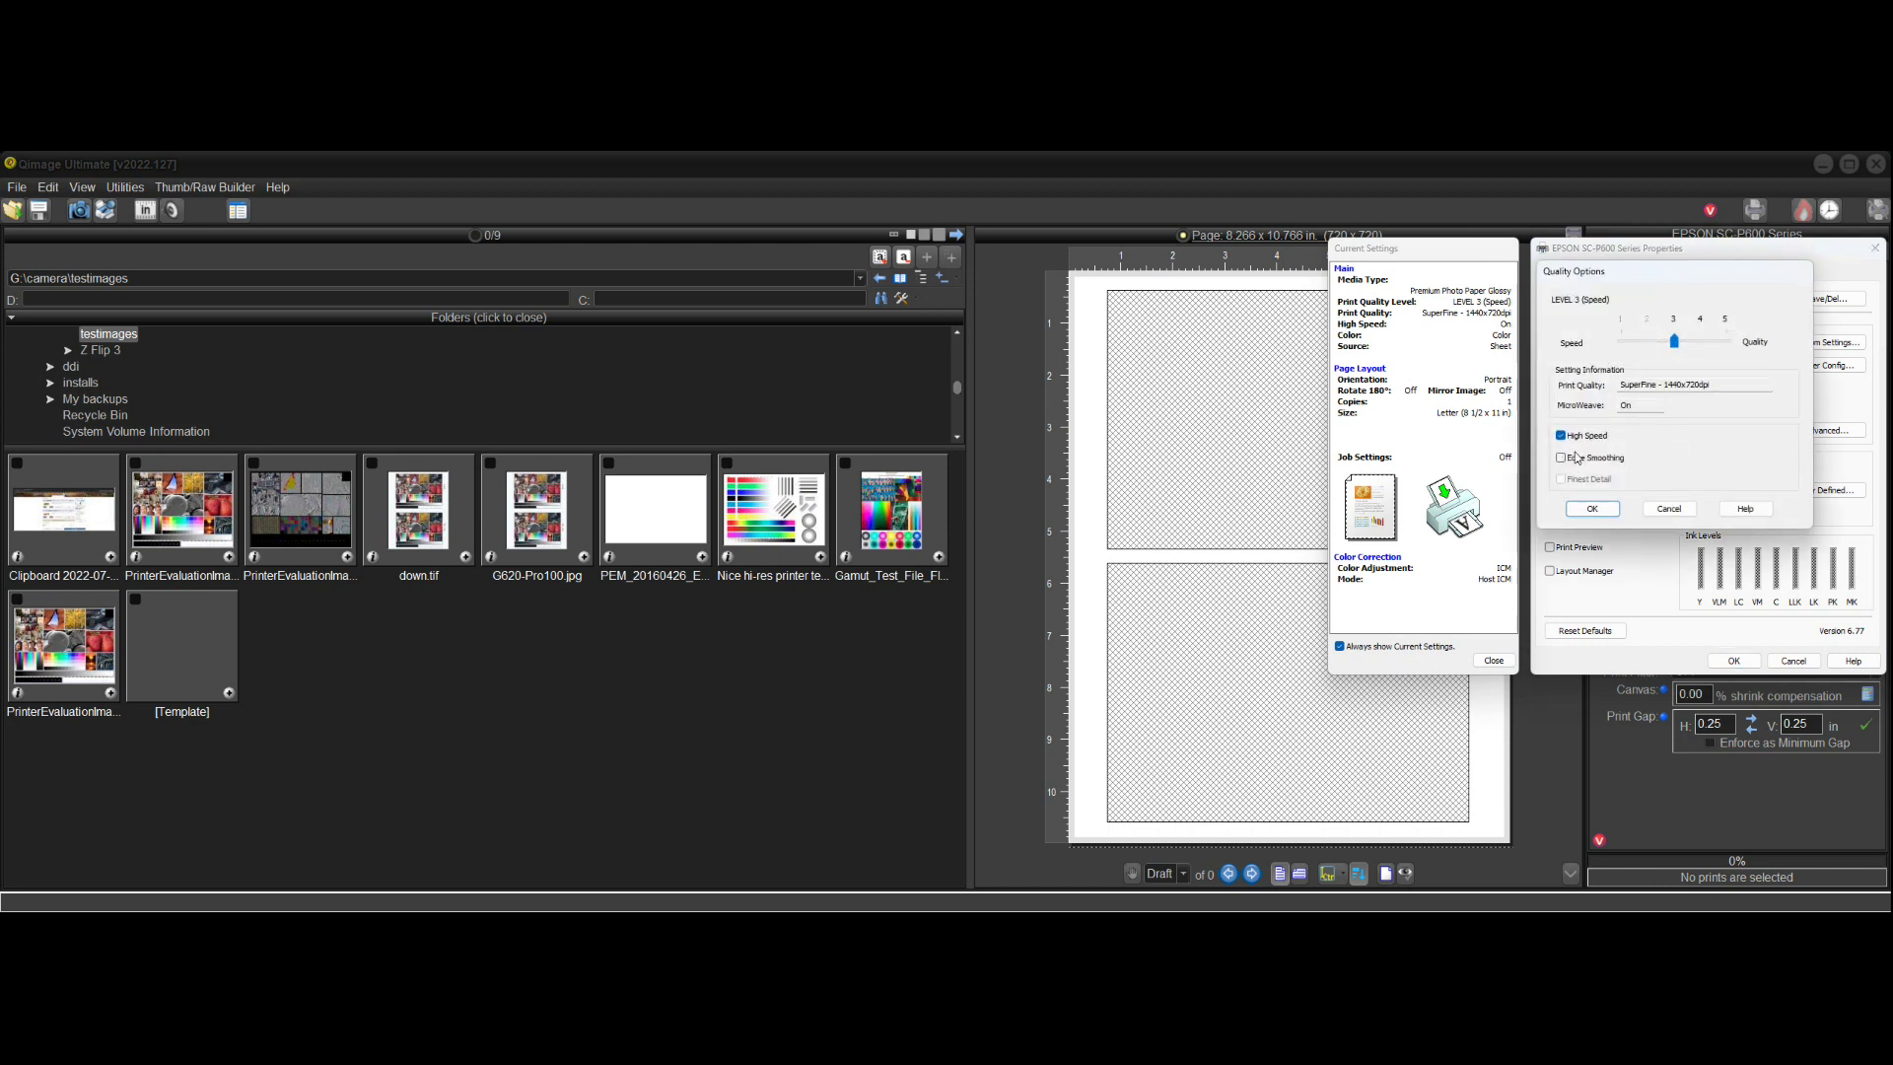
{"action": "left_click", "coordinate": [1679, 511]}
{"action": "left_click", "coordinate": [1619, 273]}
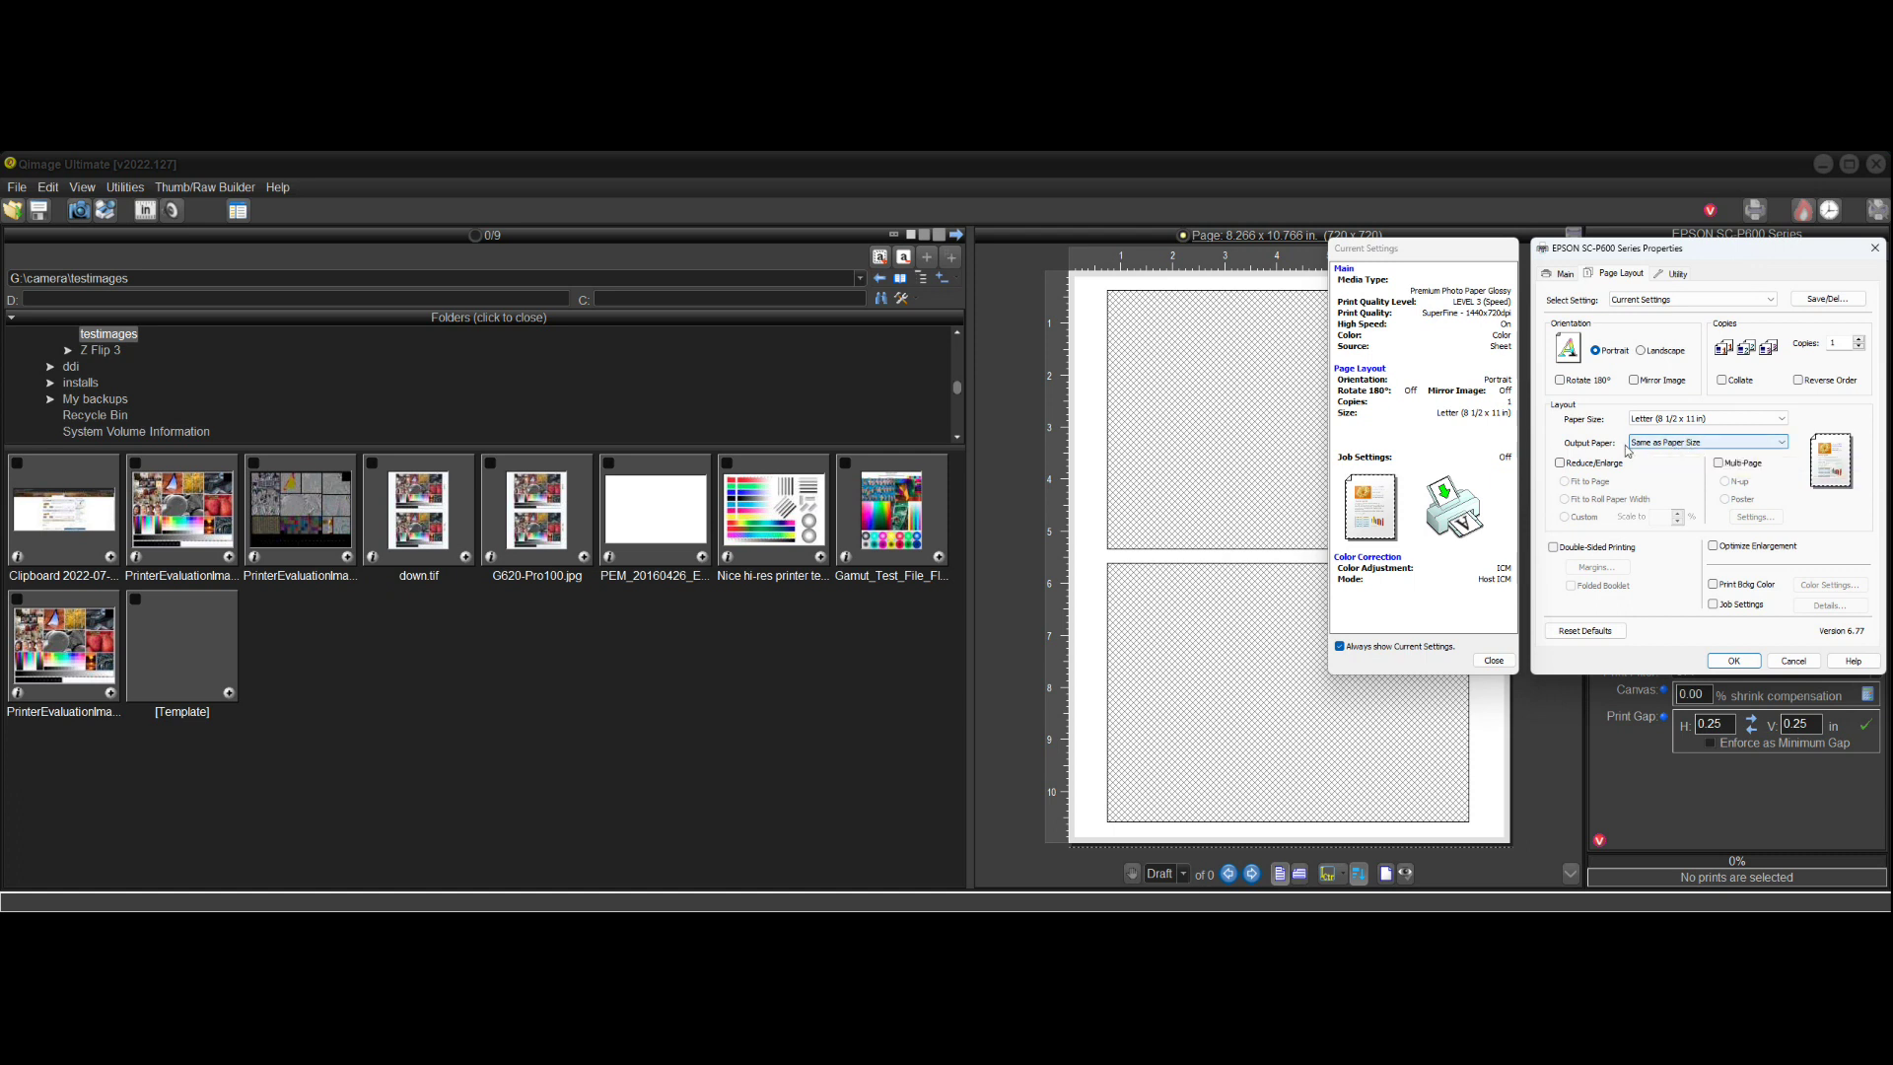
- Set the Epson driver's output paper to Letter (8 1/2 x 11 in) with Fit to Page scaling and apply it
{"action": "left_click", "coordinate": [1674, 443]}
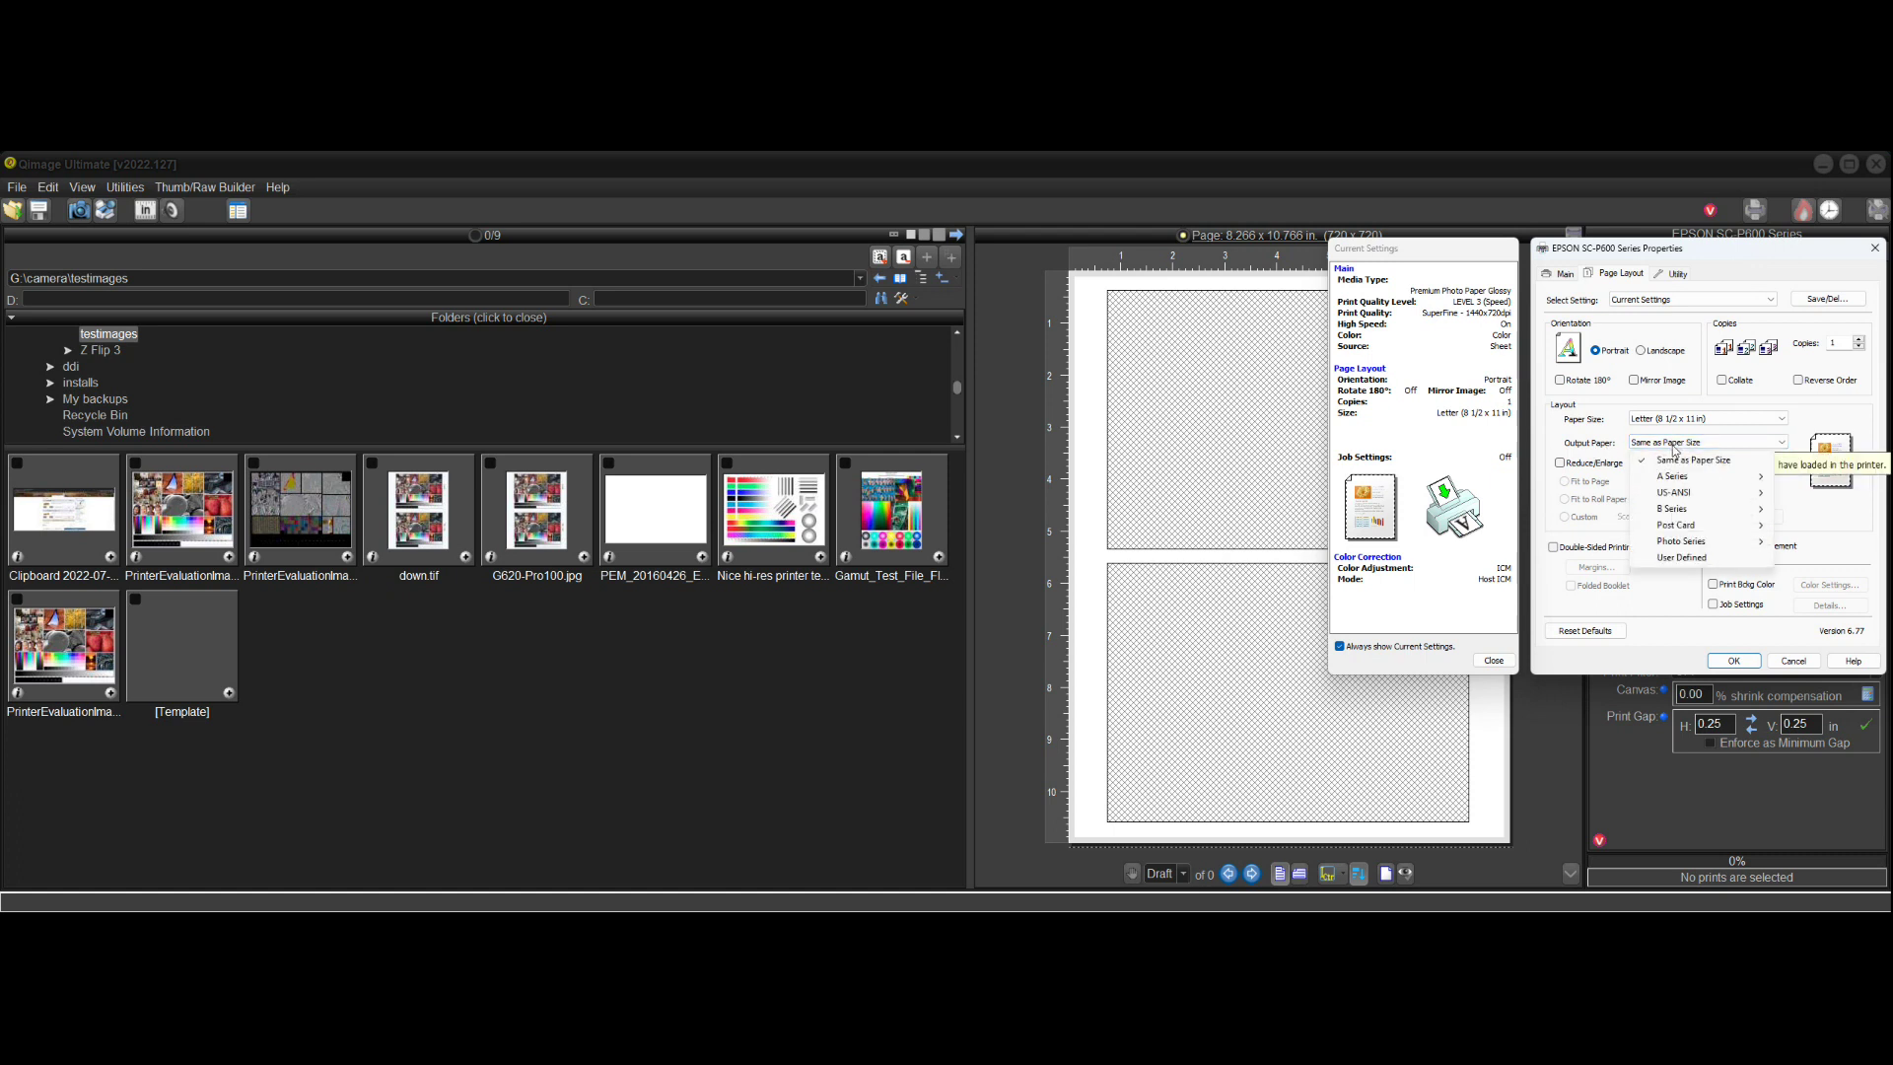
{"action": "mouse_move", "coordinate": [1688, 496]}
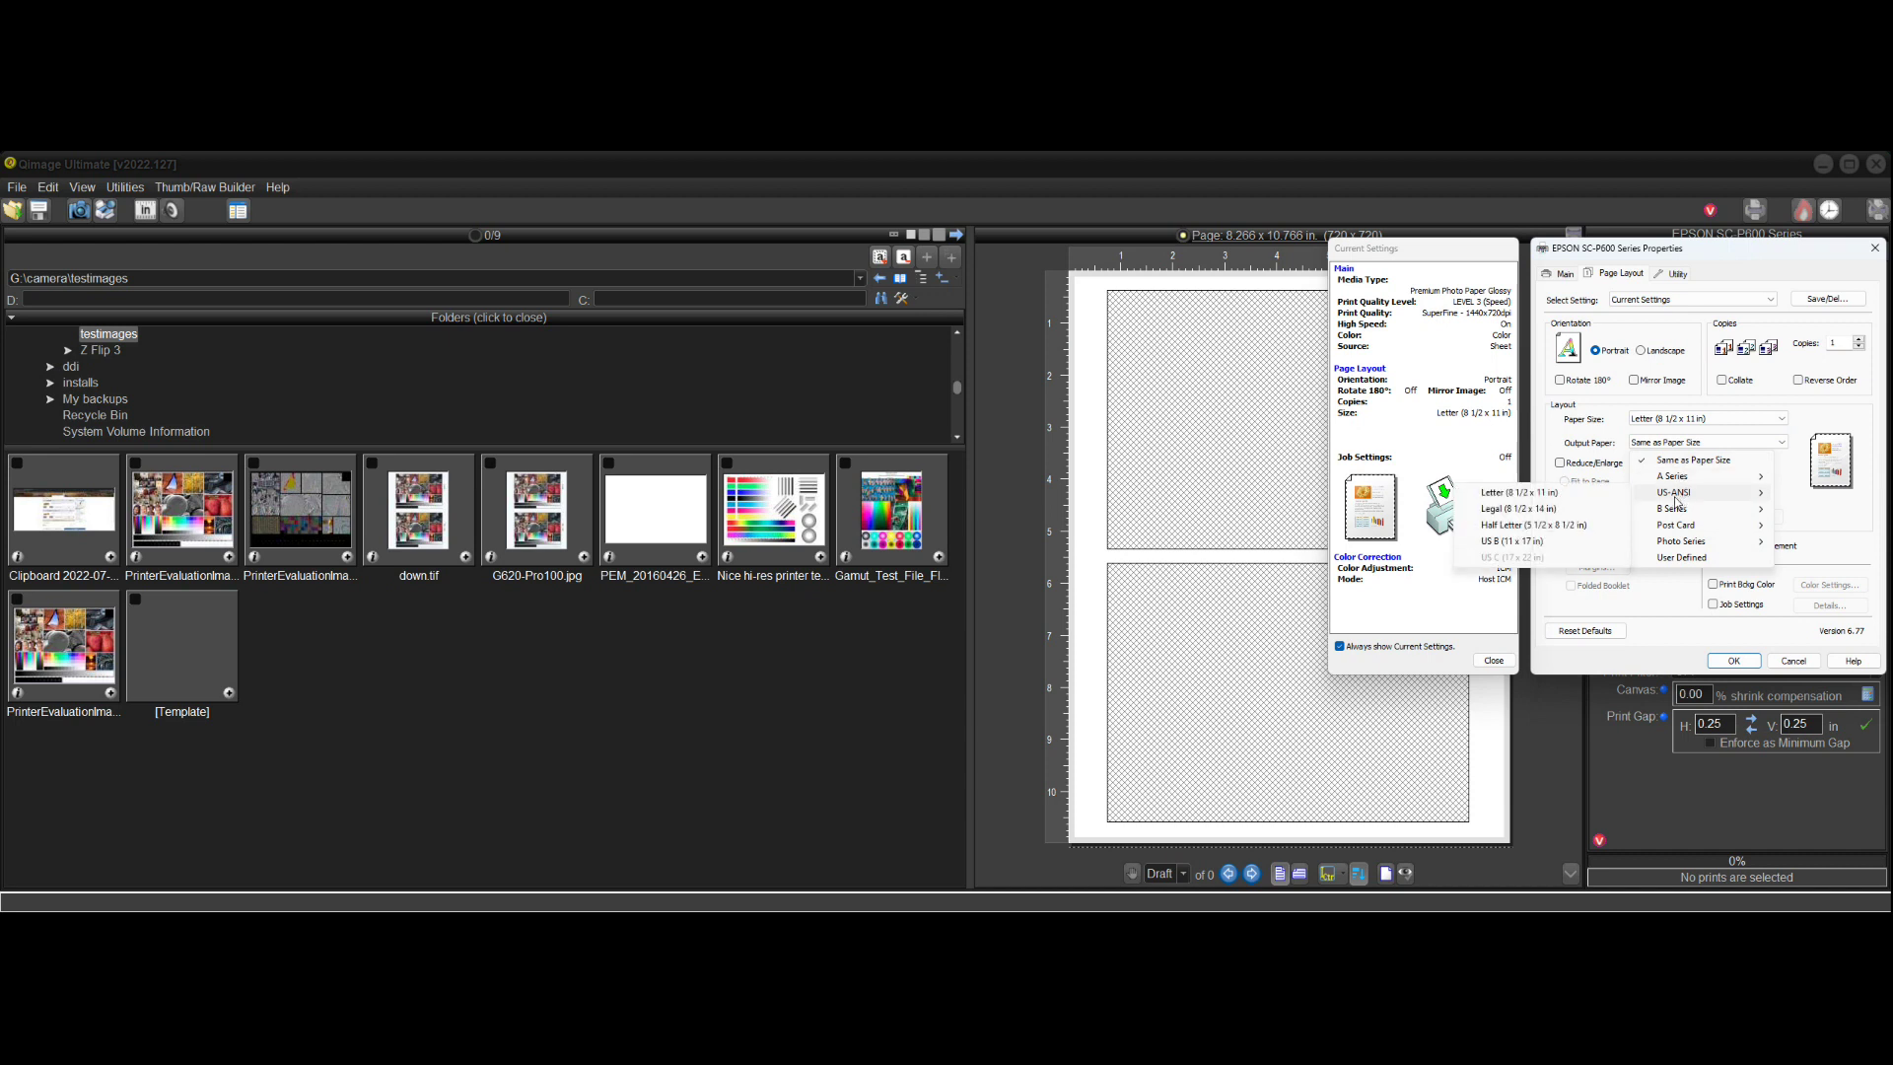
{"action": "left_click", "coordinate": [1543, 492]}
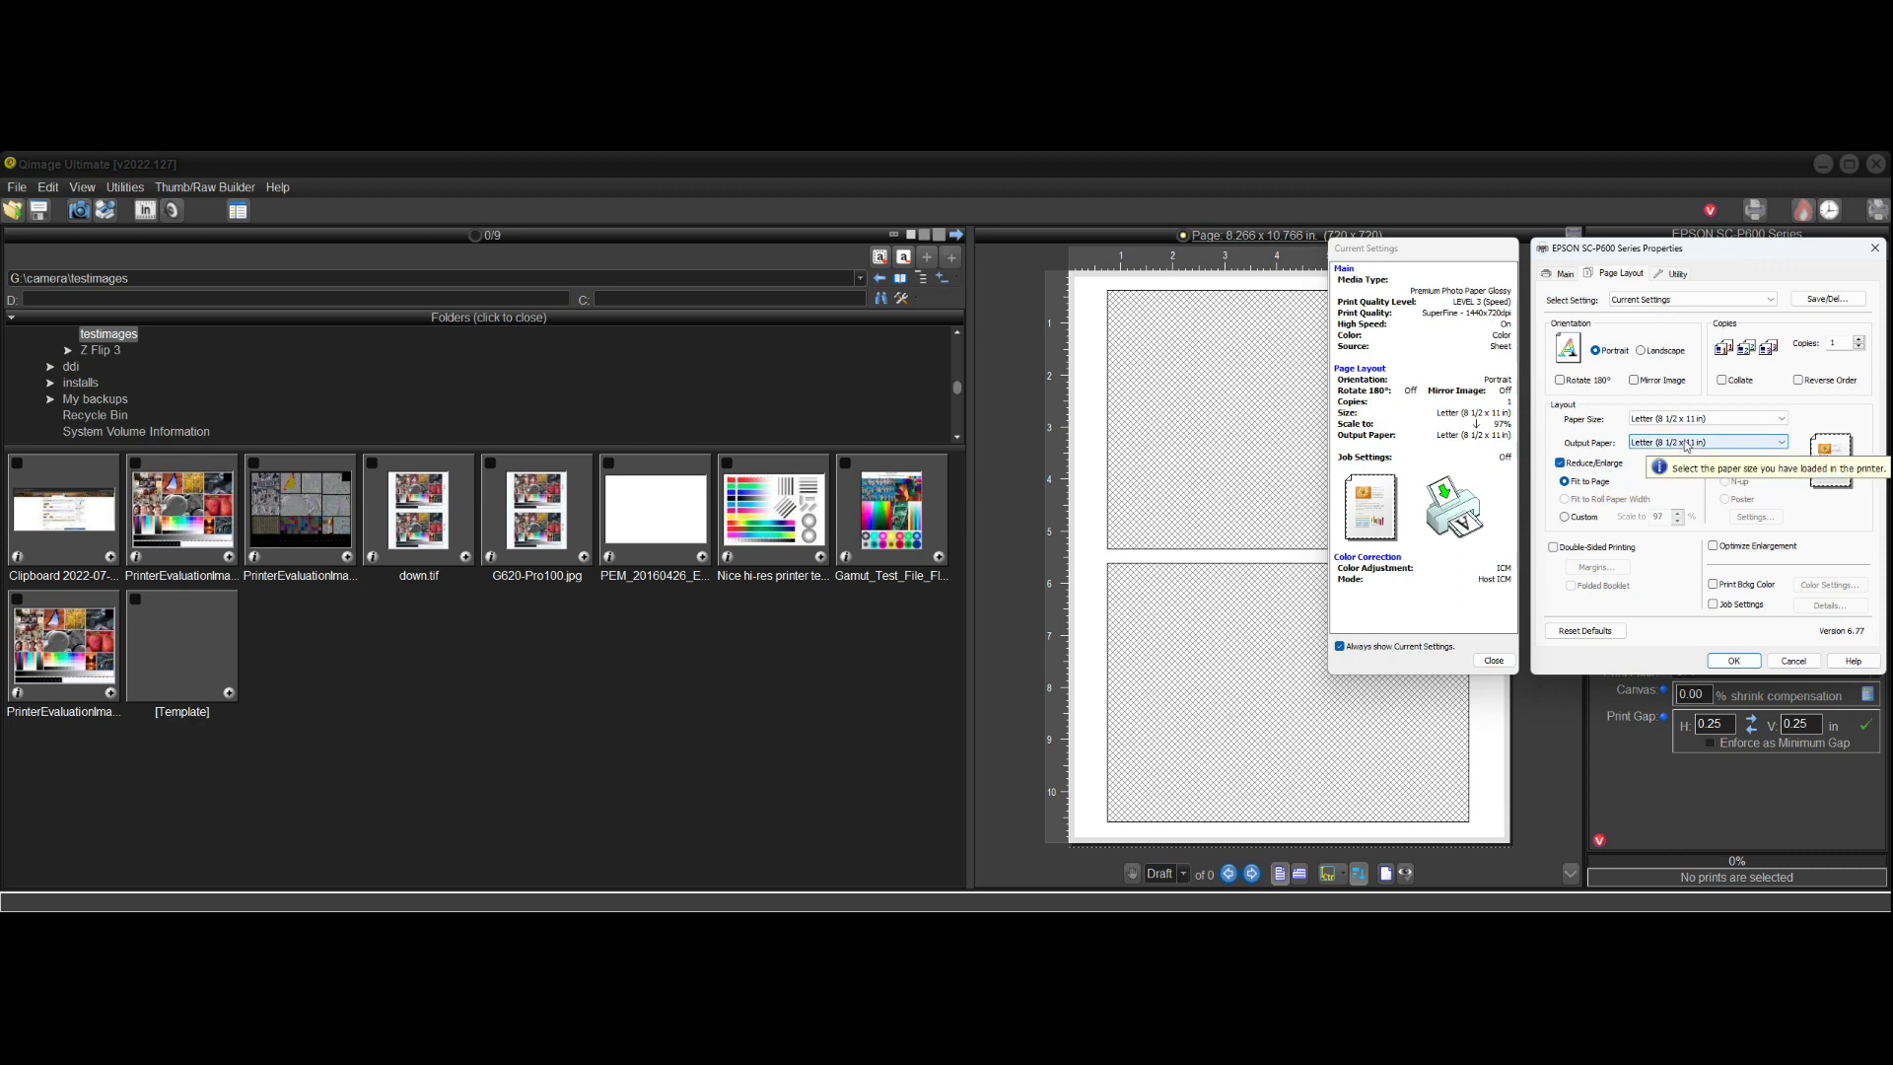
{"action": "left_click", "coordinate": [1730, 661]}
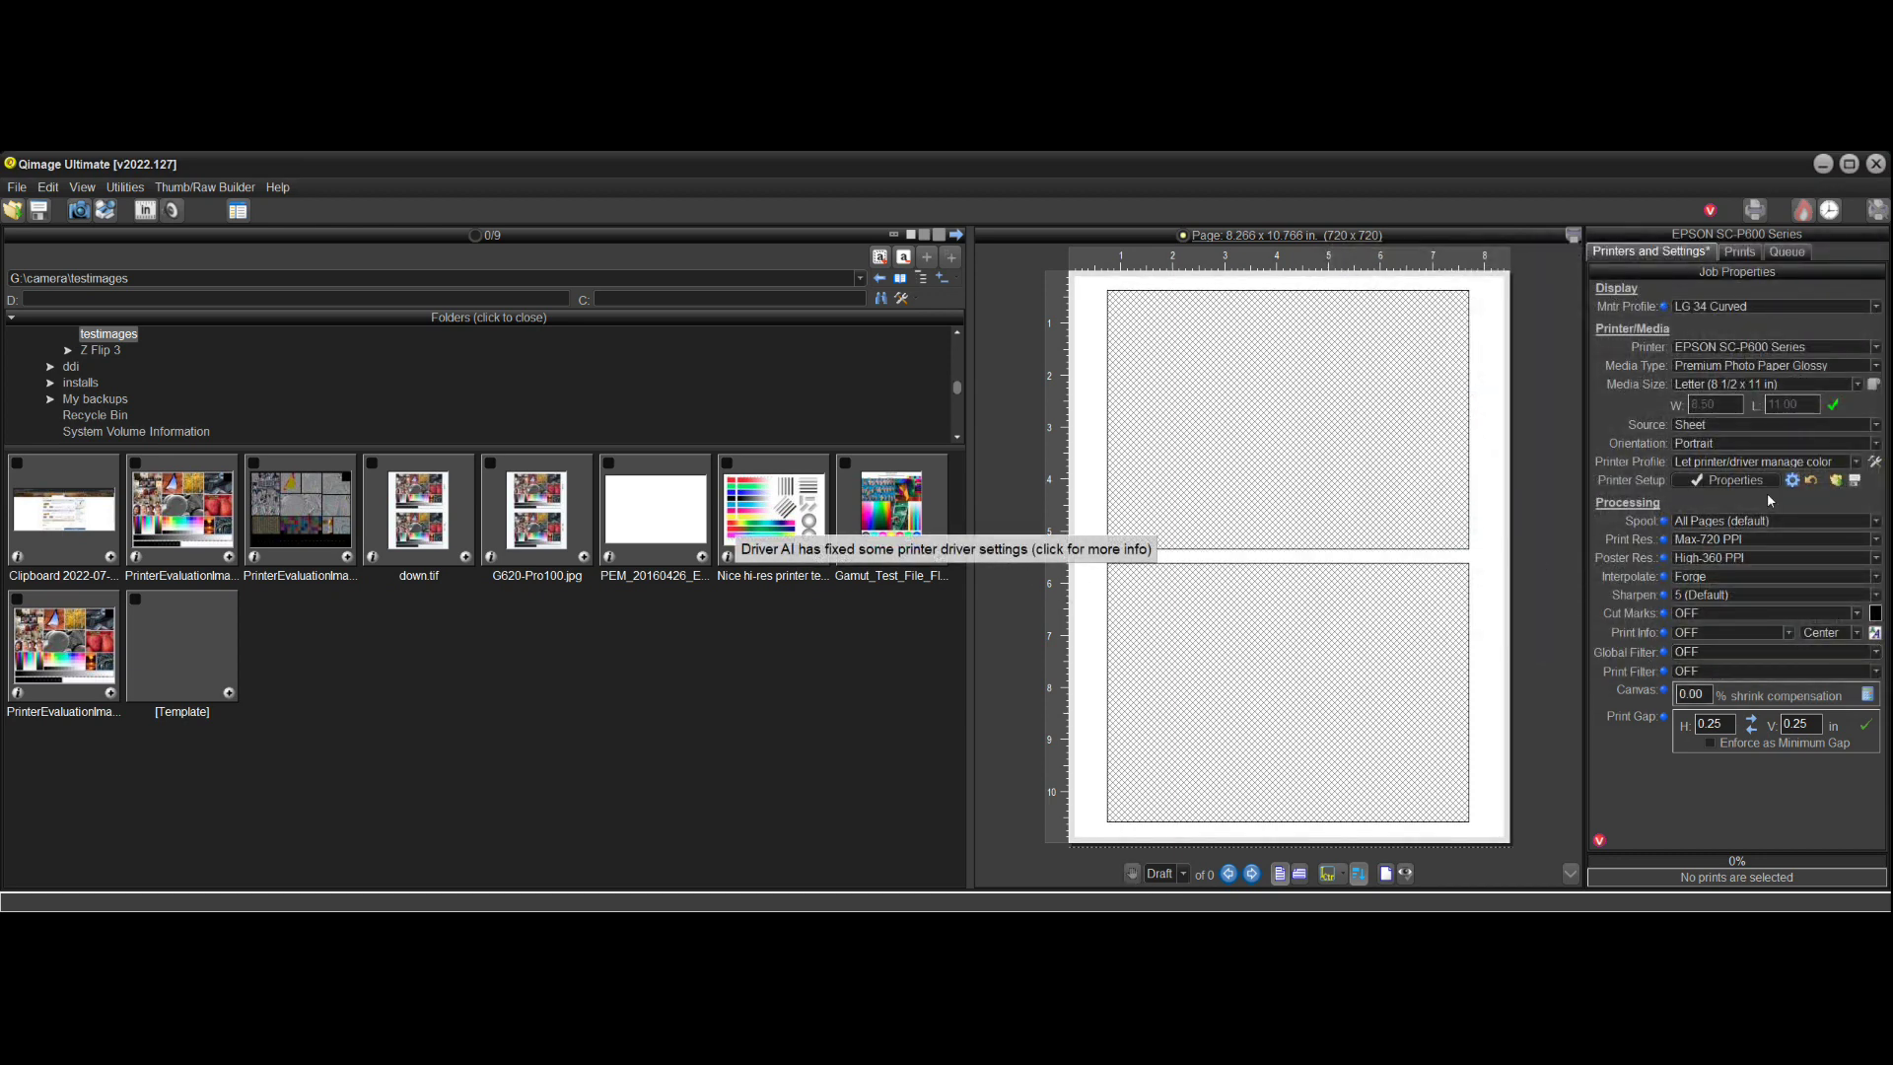
- Read the Driver AI status for the Epson printer and check the output paper and Reduce/Enlarge settings in its driver
{"action": "mouse_move", "coordinate": [1744, 483]}
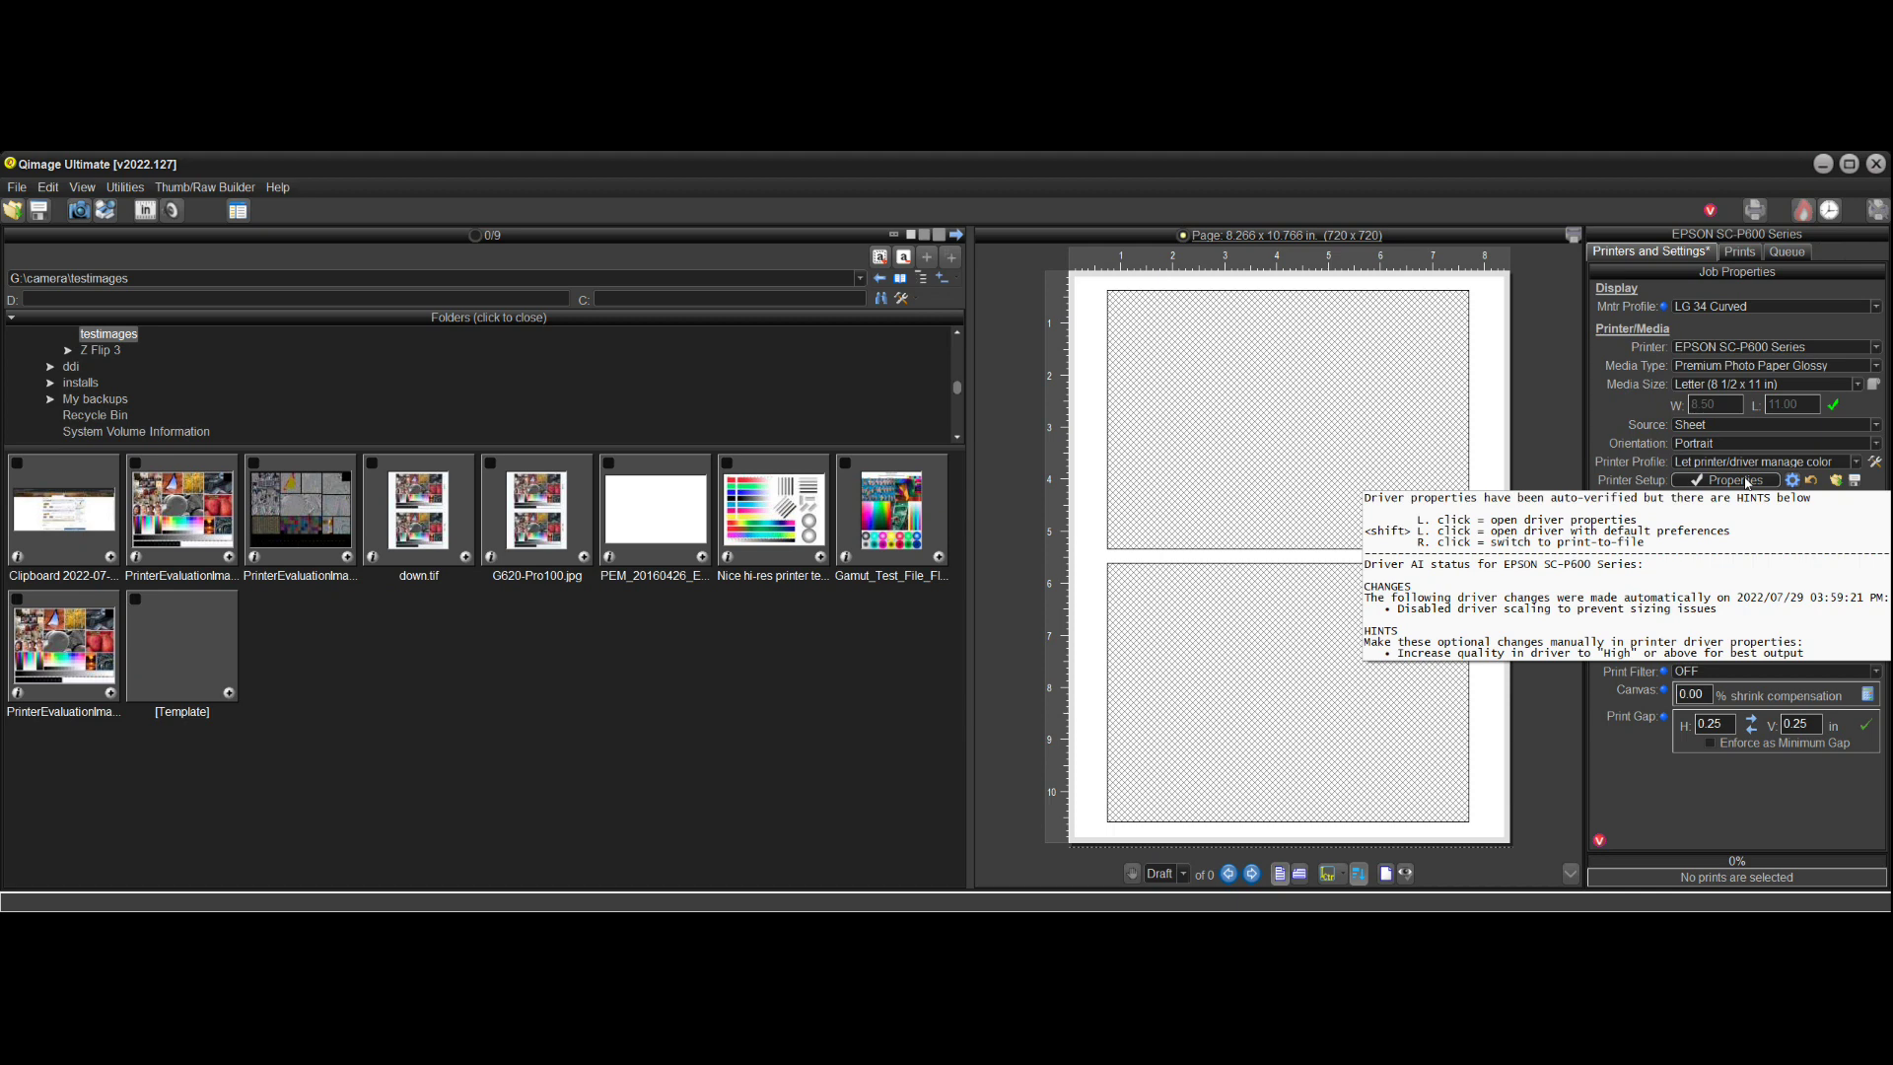
{"action": "left_click", "coordinate": [1745, 483]}
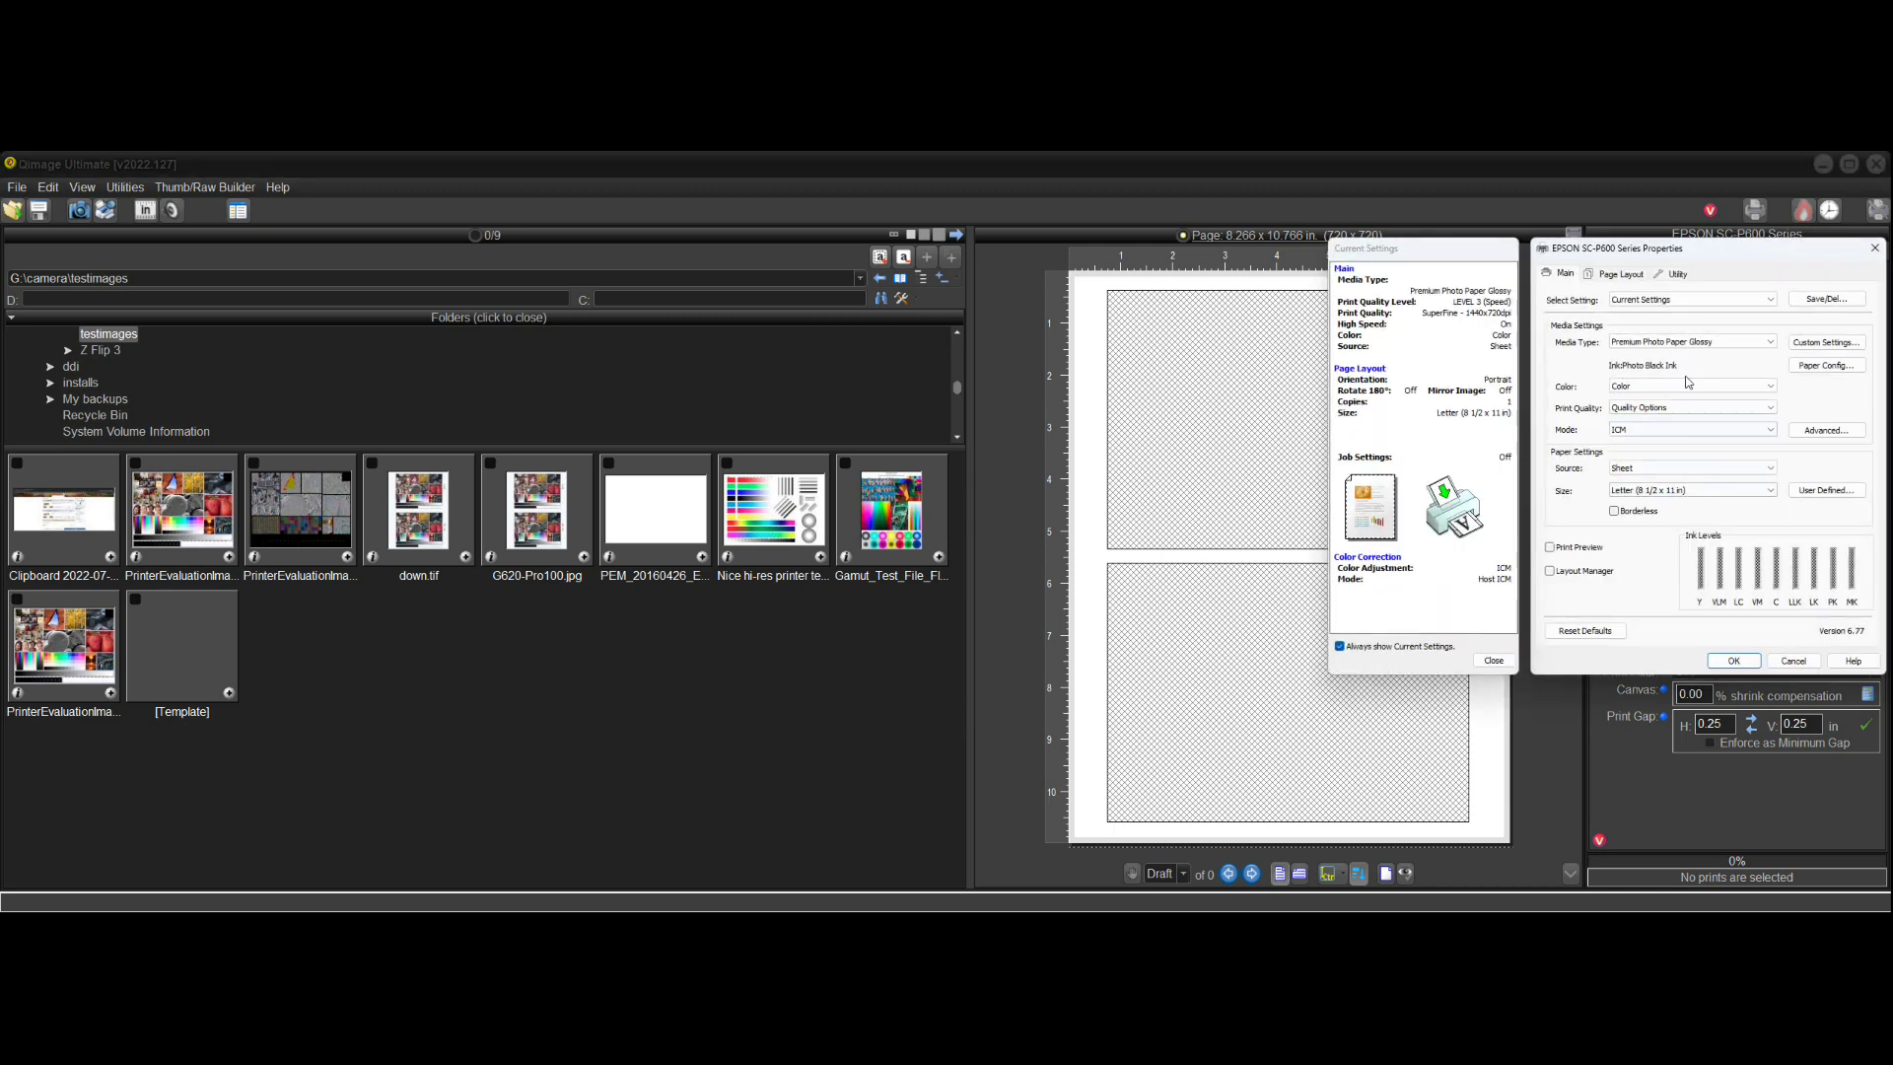
{"action": "left_click", "coordinate": [1627, 273]}
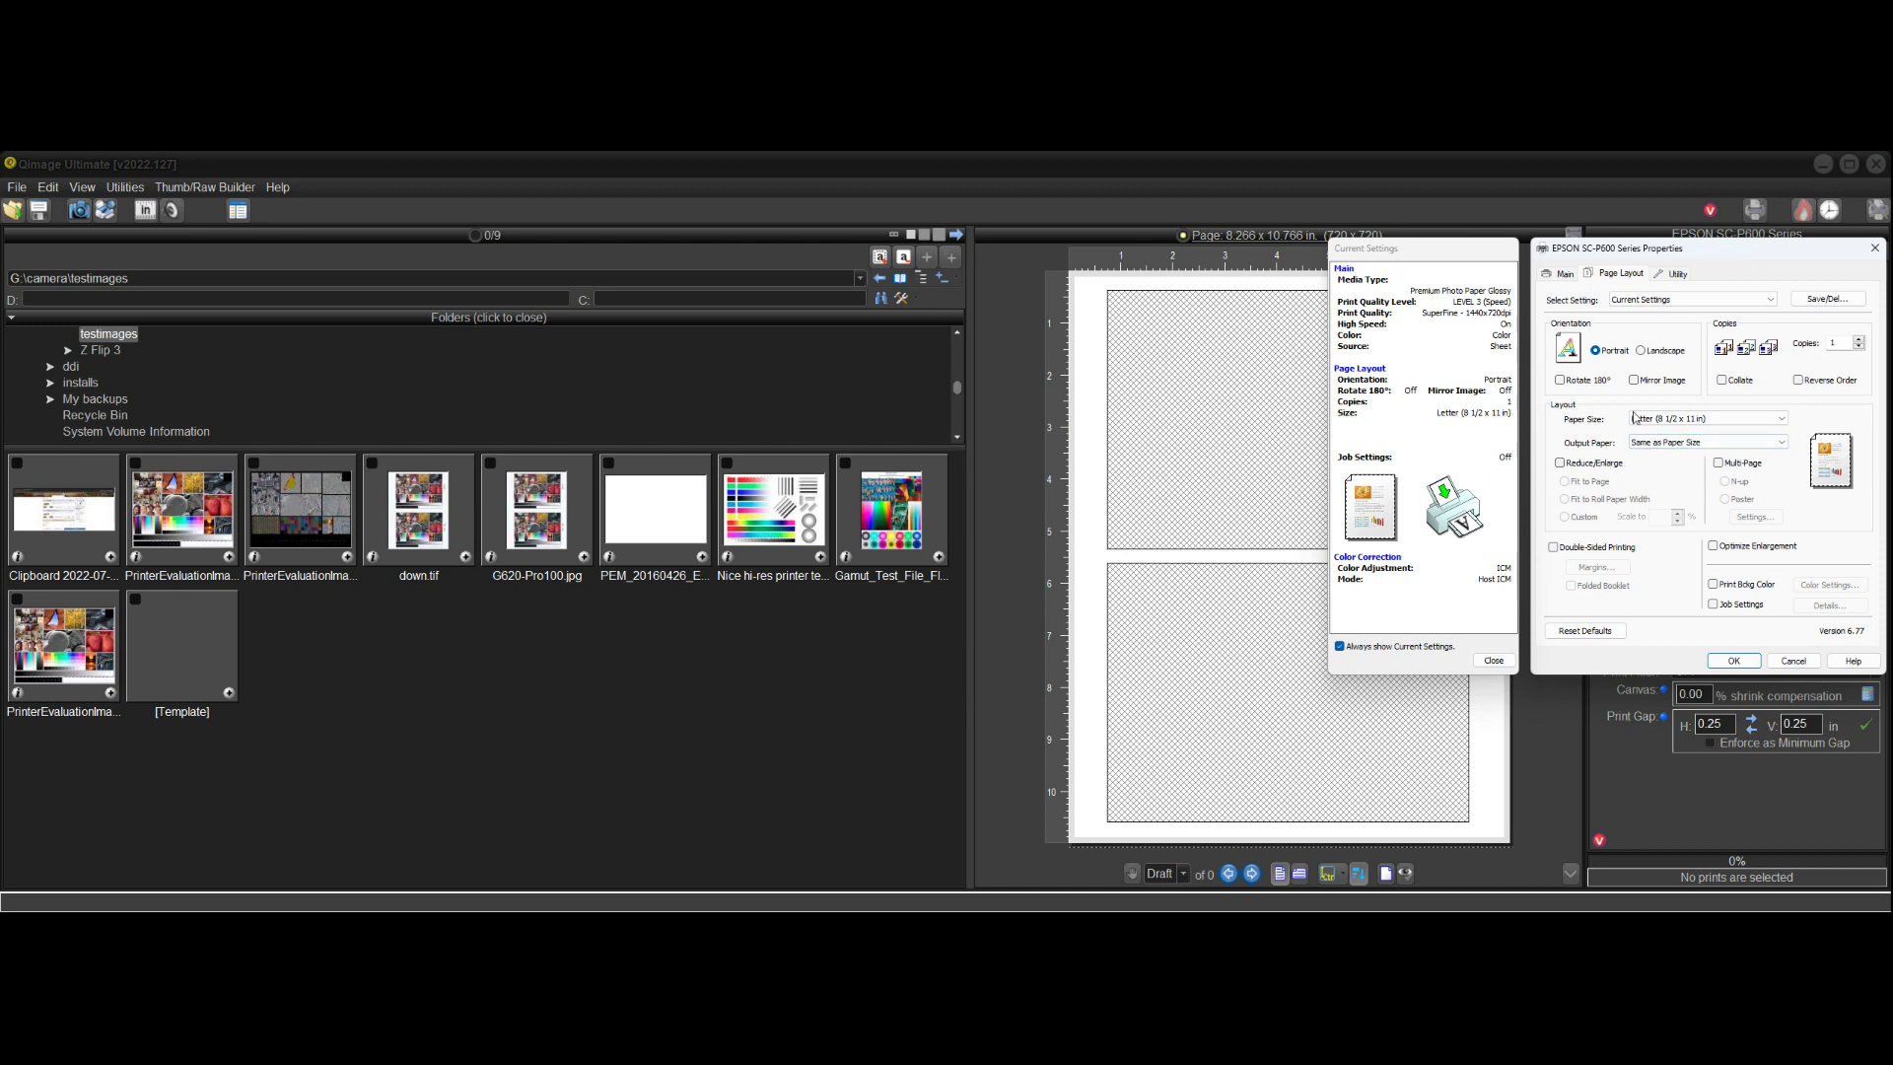
- Close the Epson driver properties without changes and turn off all three Driver AI options in the printing options
{"action": "left_click", "coordinate": [1793, 661]}
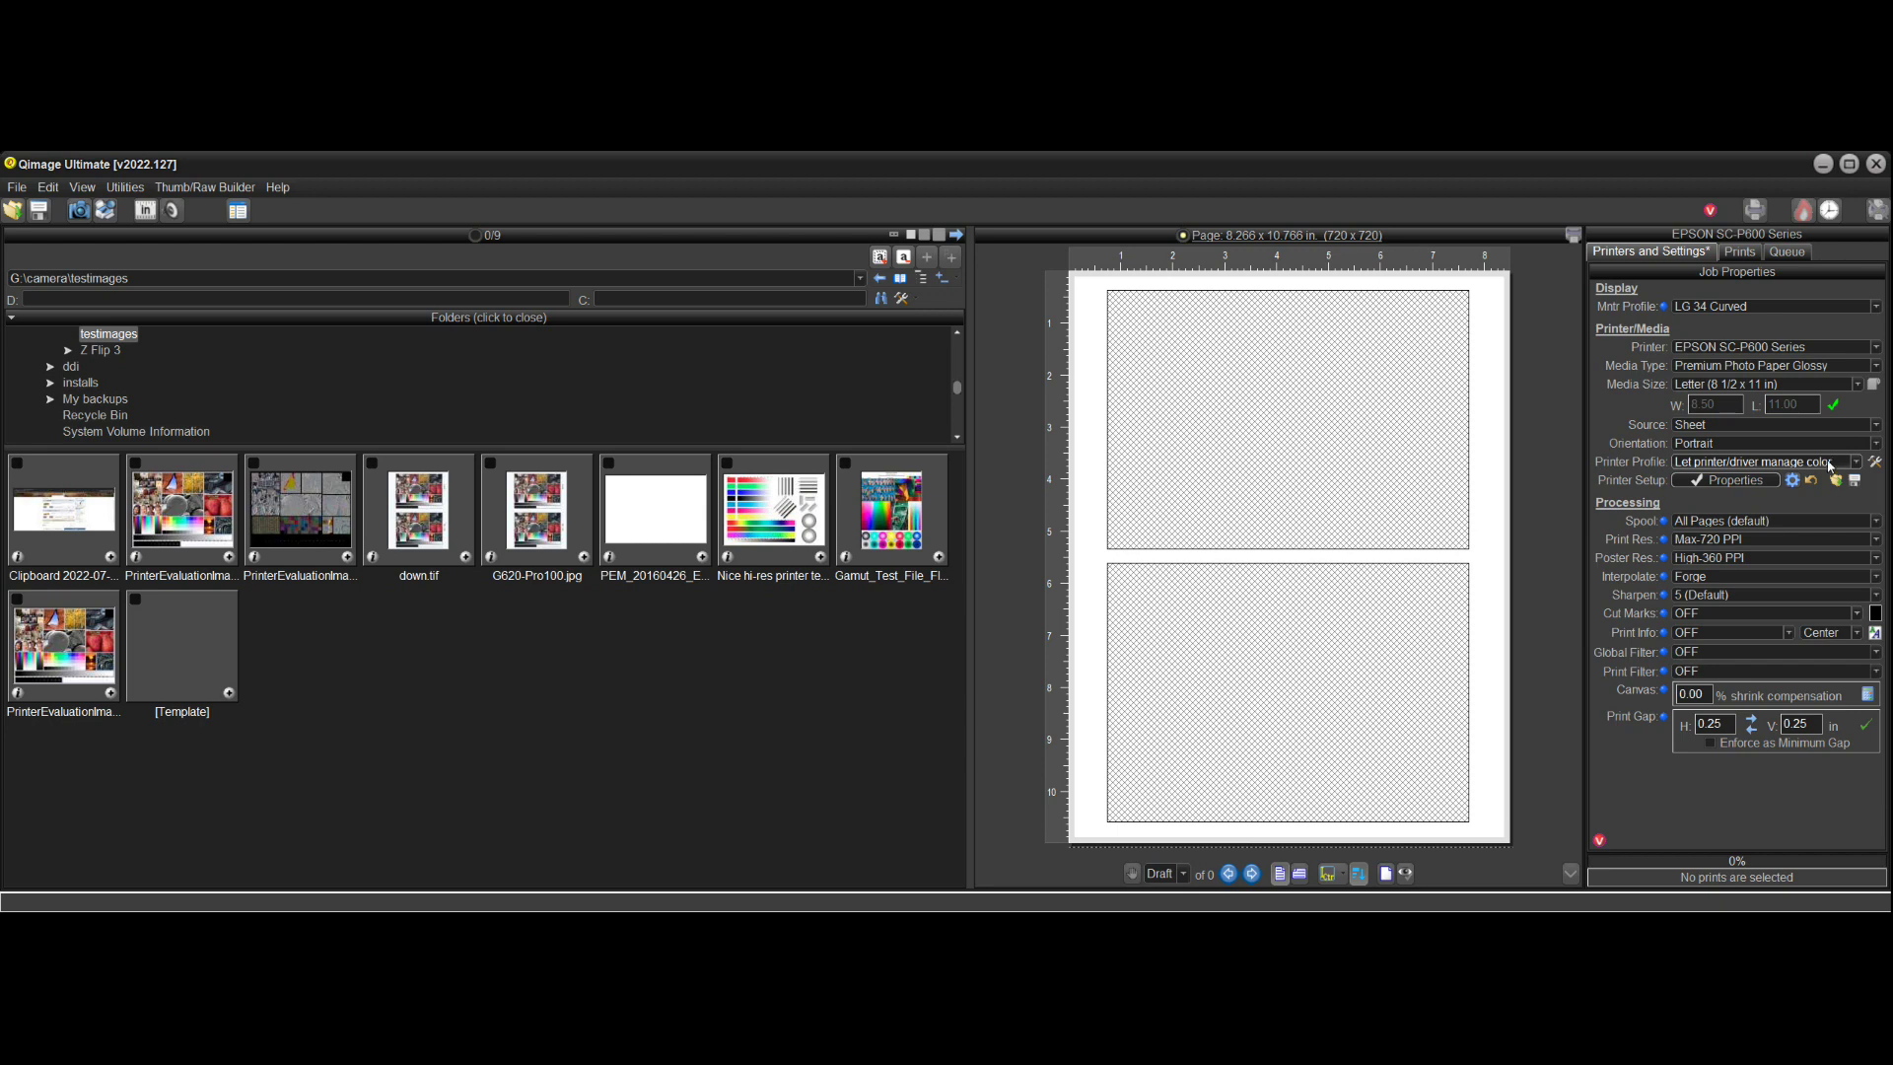
{"action": "left_click", "coordinate": [1792, 481]}
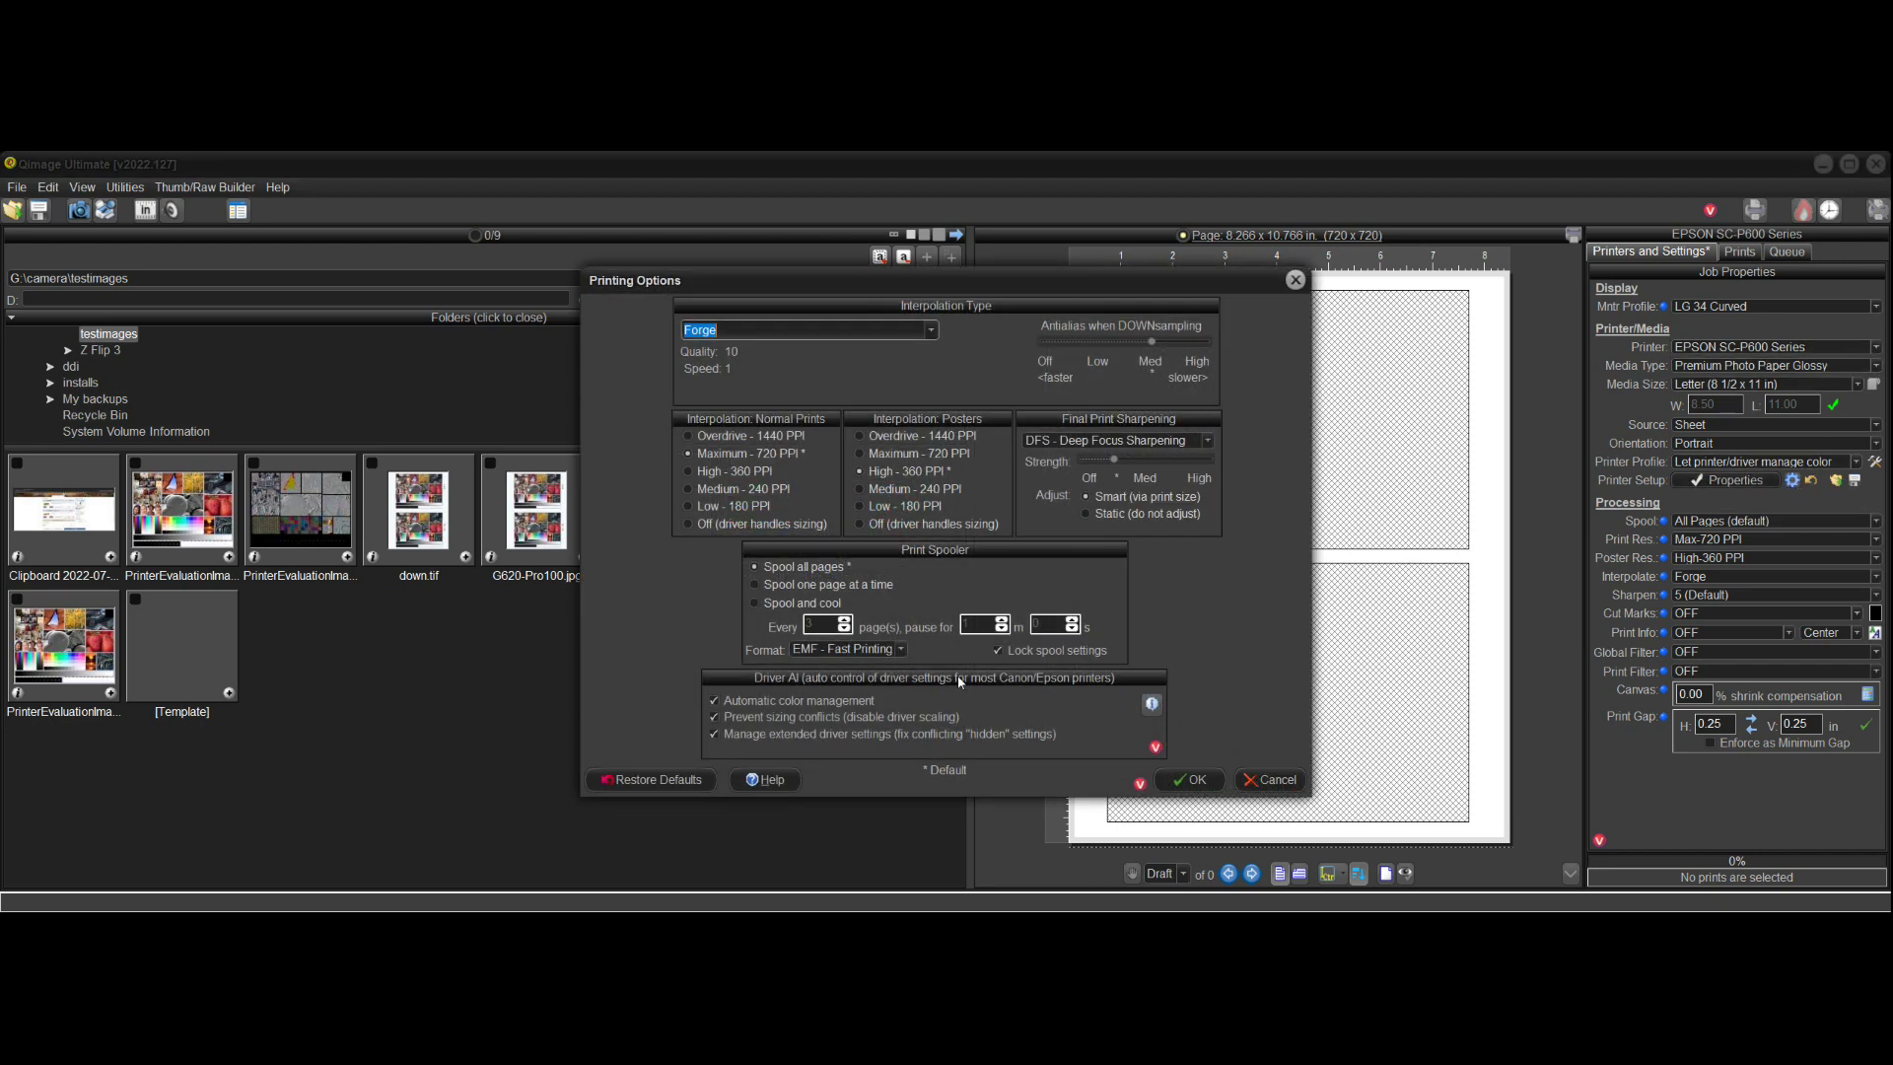
{"action": "left_click", "coordinate": [743, 702]}
{"action": "left_click", "coordinate": [749, 717]}
{"action": "left_click", "coordinate": [743, 735]}
{"action": "left_click", "coordinate": [1193, 780]}
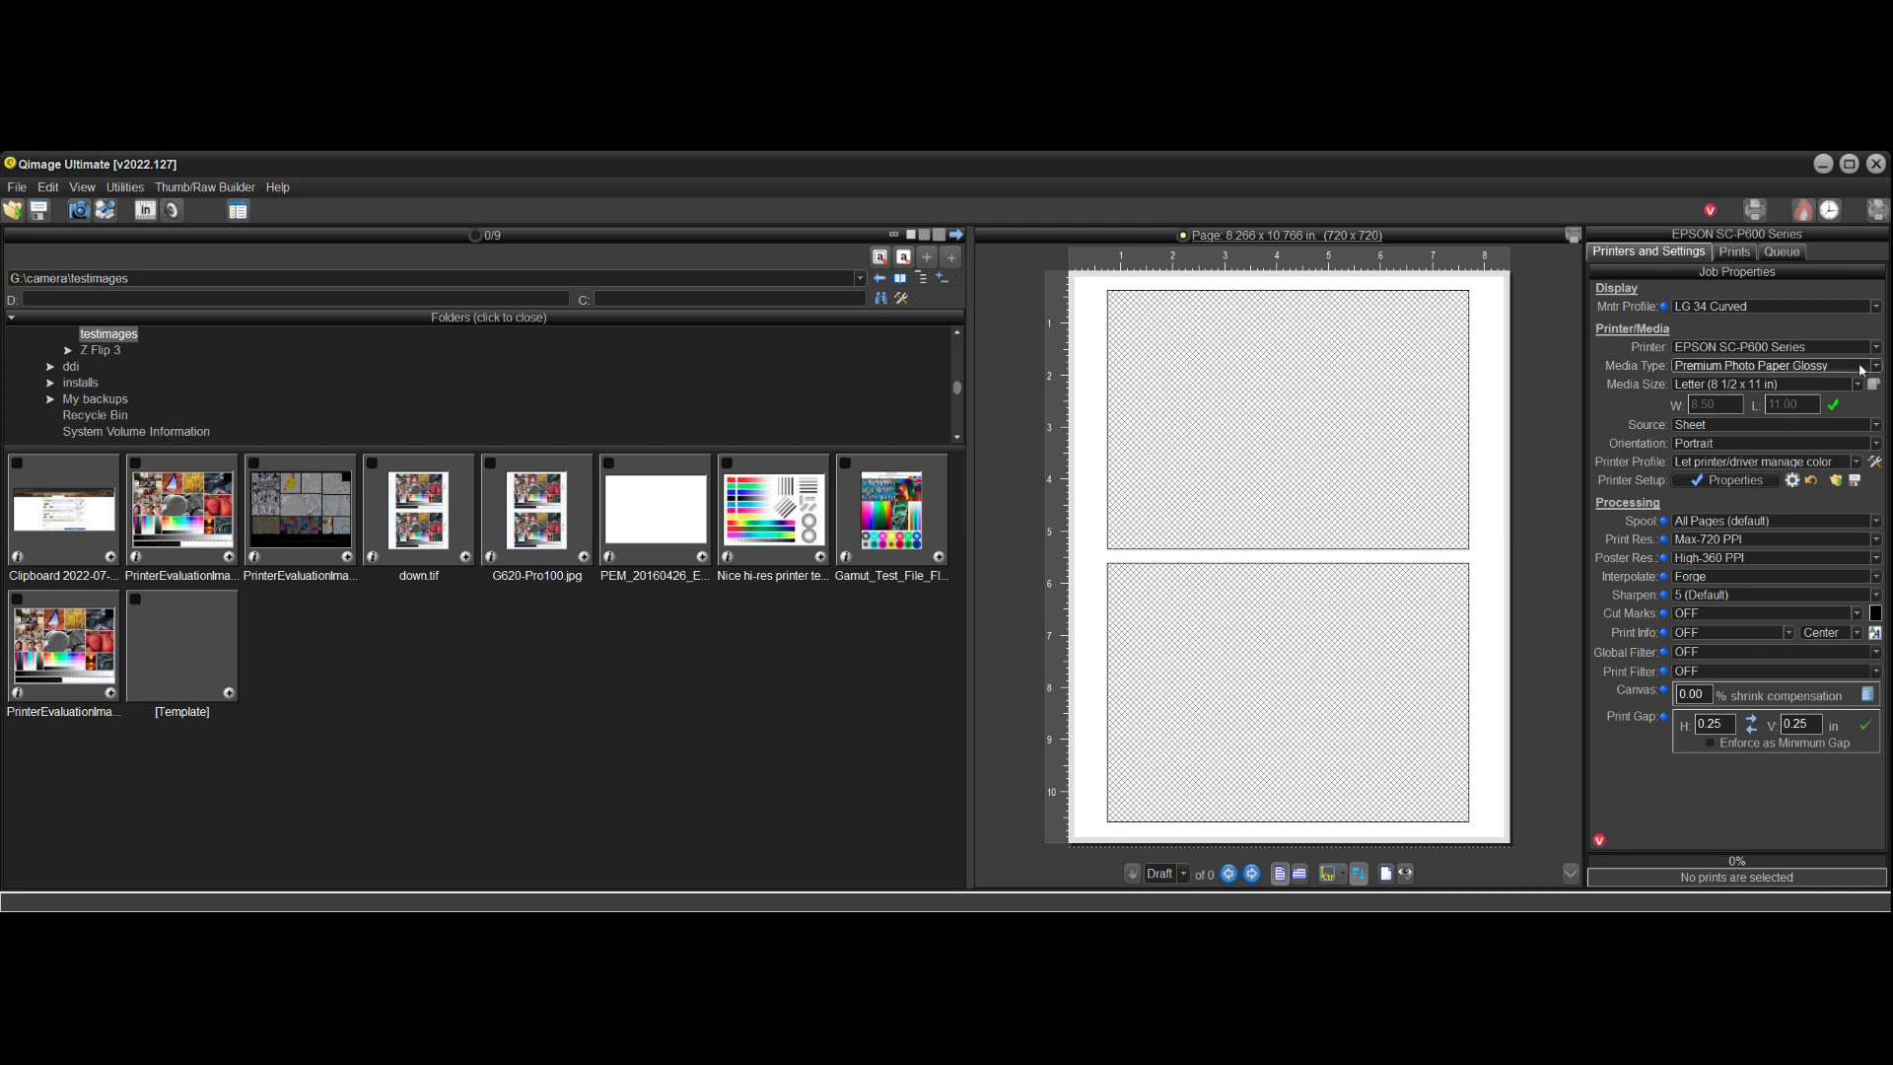
- Switch the printer to Canon PRO-2000 and, starting from its default driver preferences, set the print quality to High
{"action": "left_click", "coordinate": [1814, 347]}
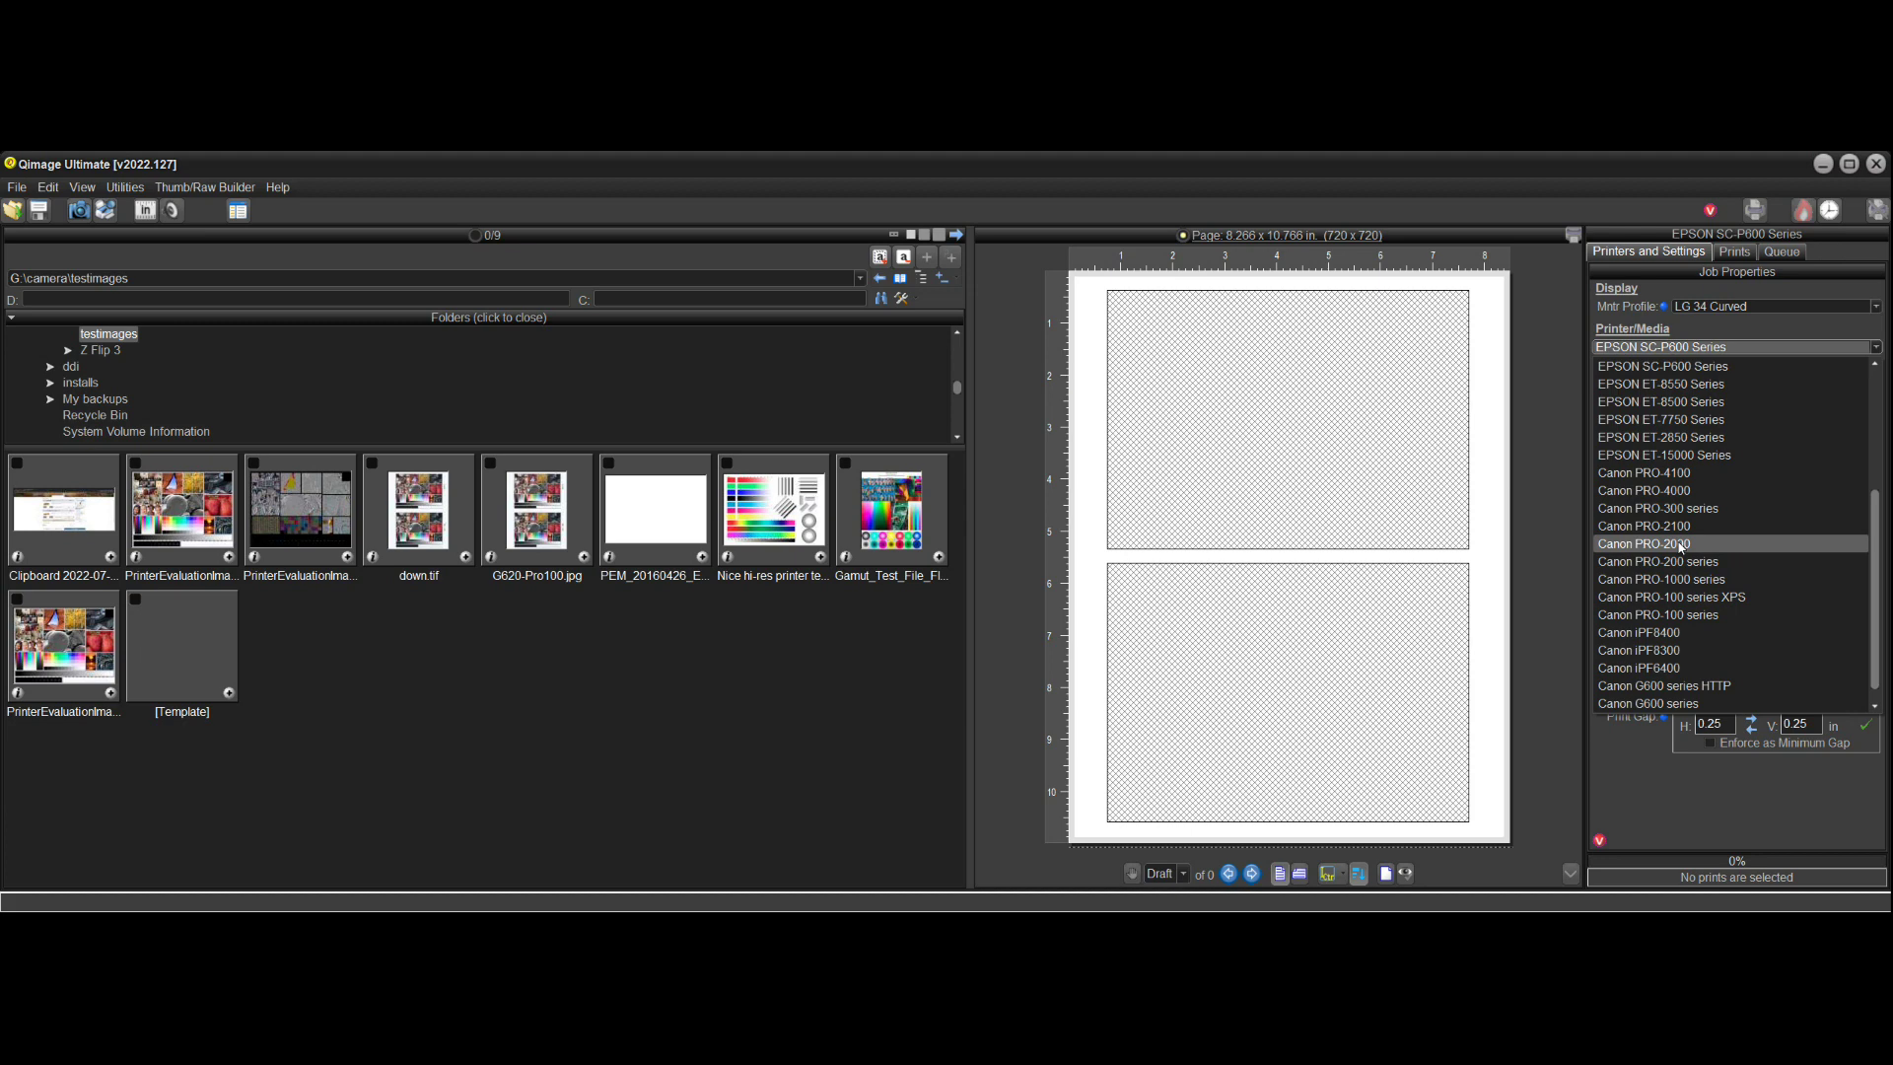
{"action": "left_click", "coordinate": [1800, 543]}
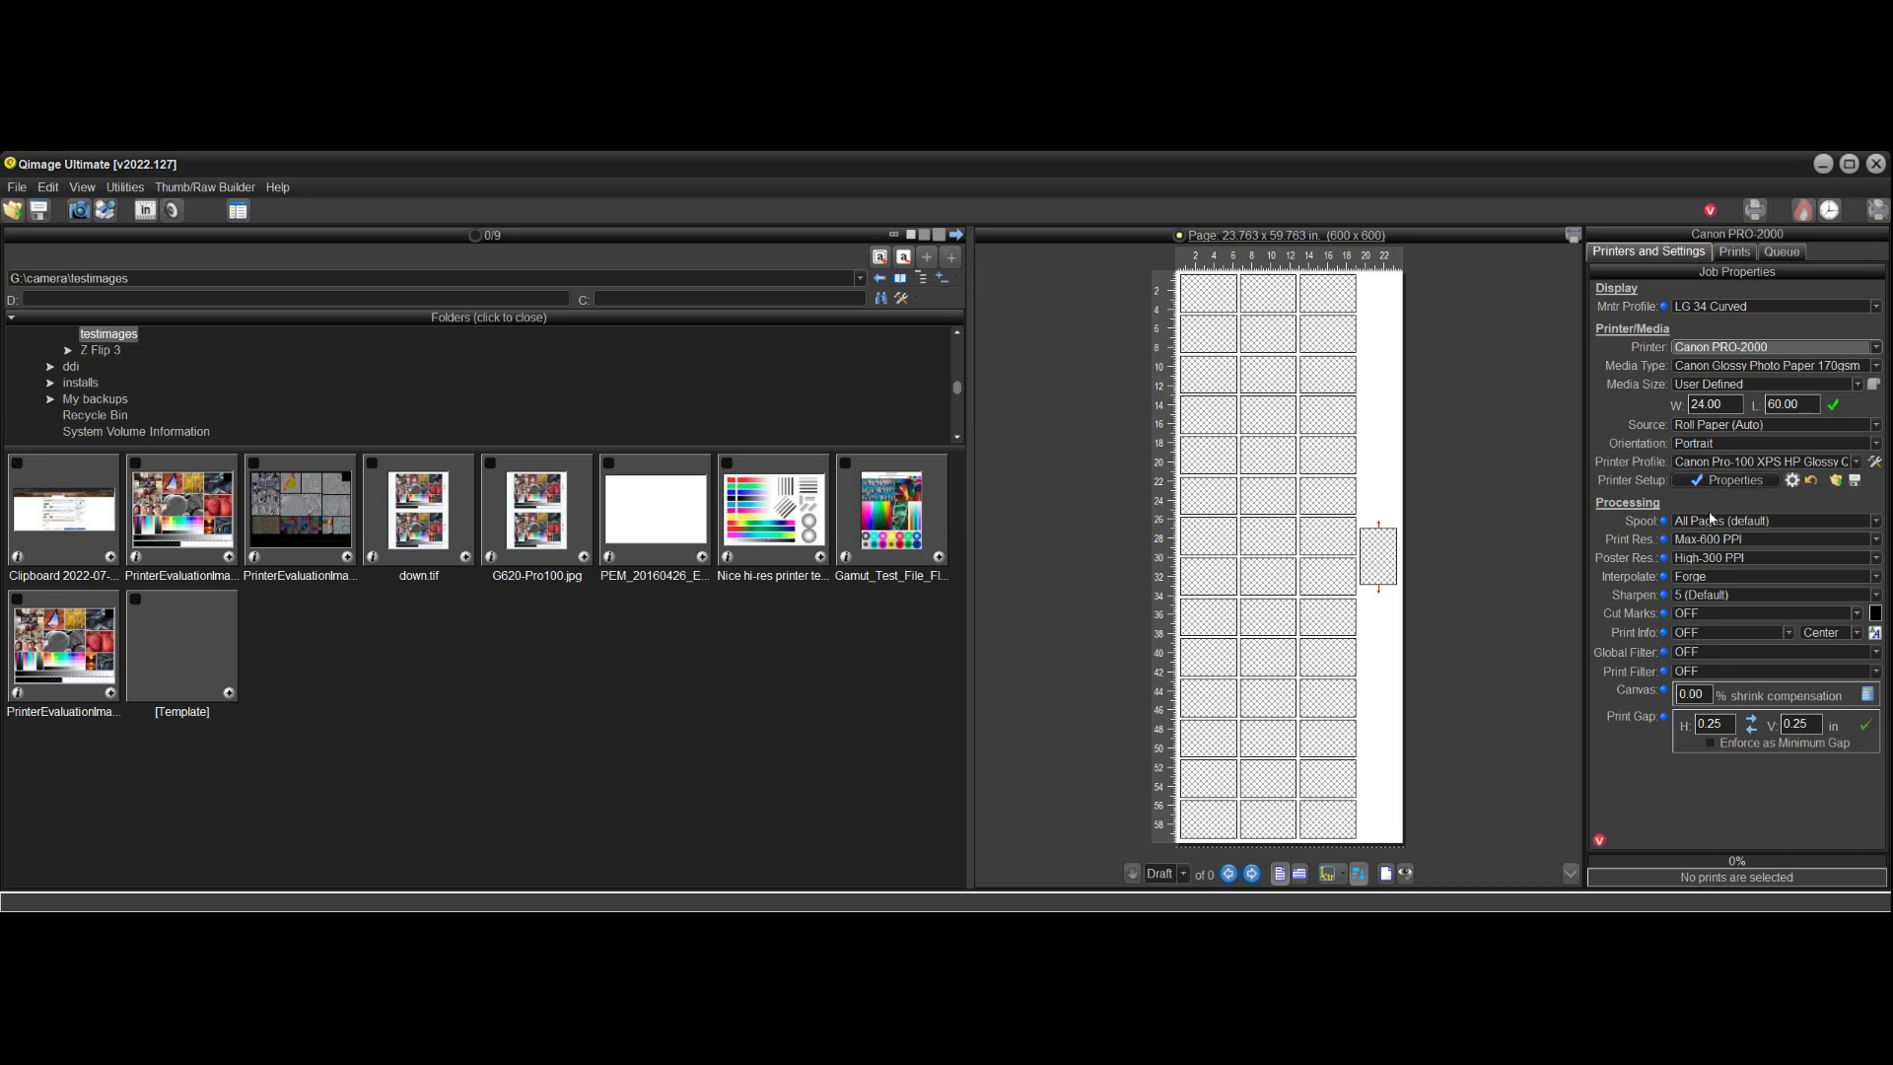
{"action": "left_click", "coordinate": [1735, 481]}
{"action": "left_click", "coordinate": [1737, 480]}
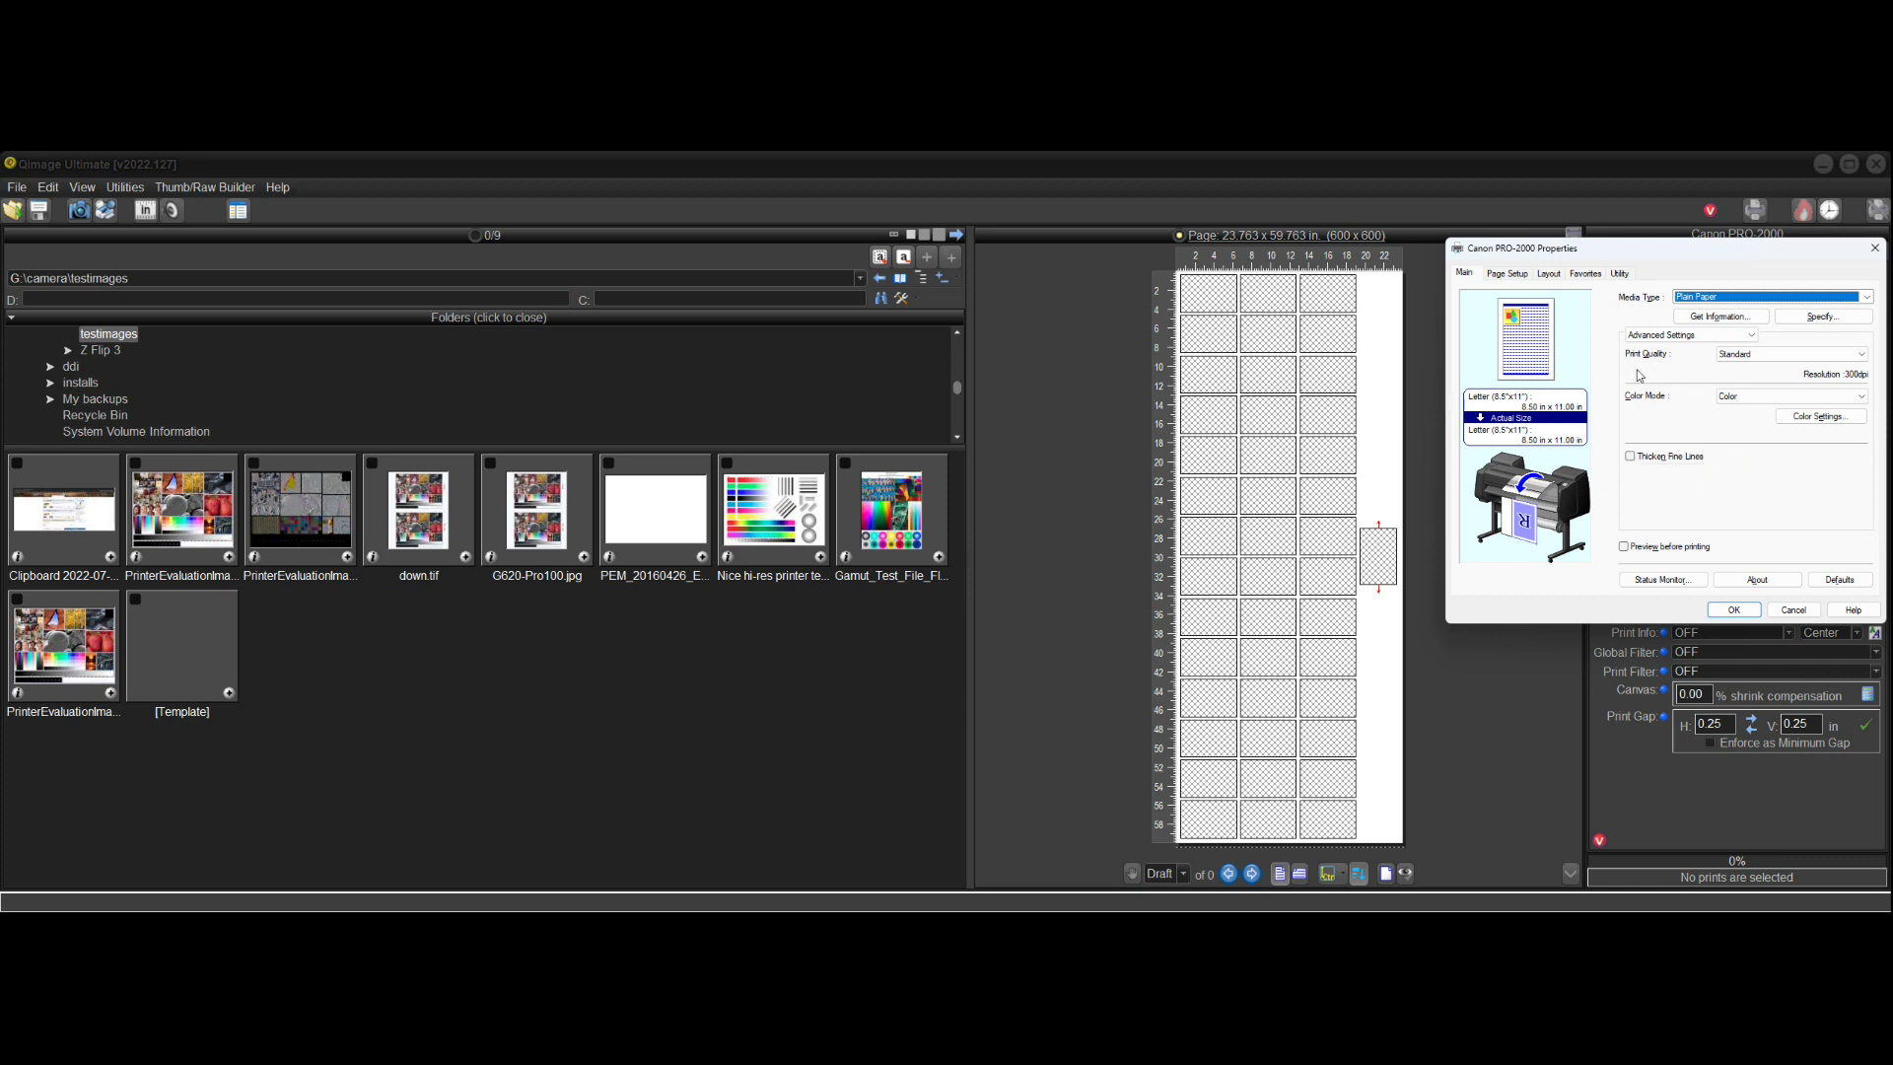
{"action": "left_click", "coordinate": [1765, 354]}
{"action": "left_click", "coordinate": [1743, 382]}
- Set the Canon PRO-2000 driver's page size to a custom 24 x 48 inches and apply the driver settings
{"action": "left_click", "coordinate": [1518, 276]}
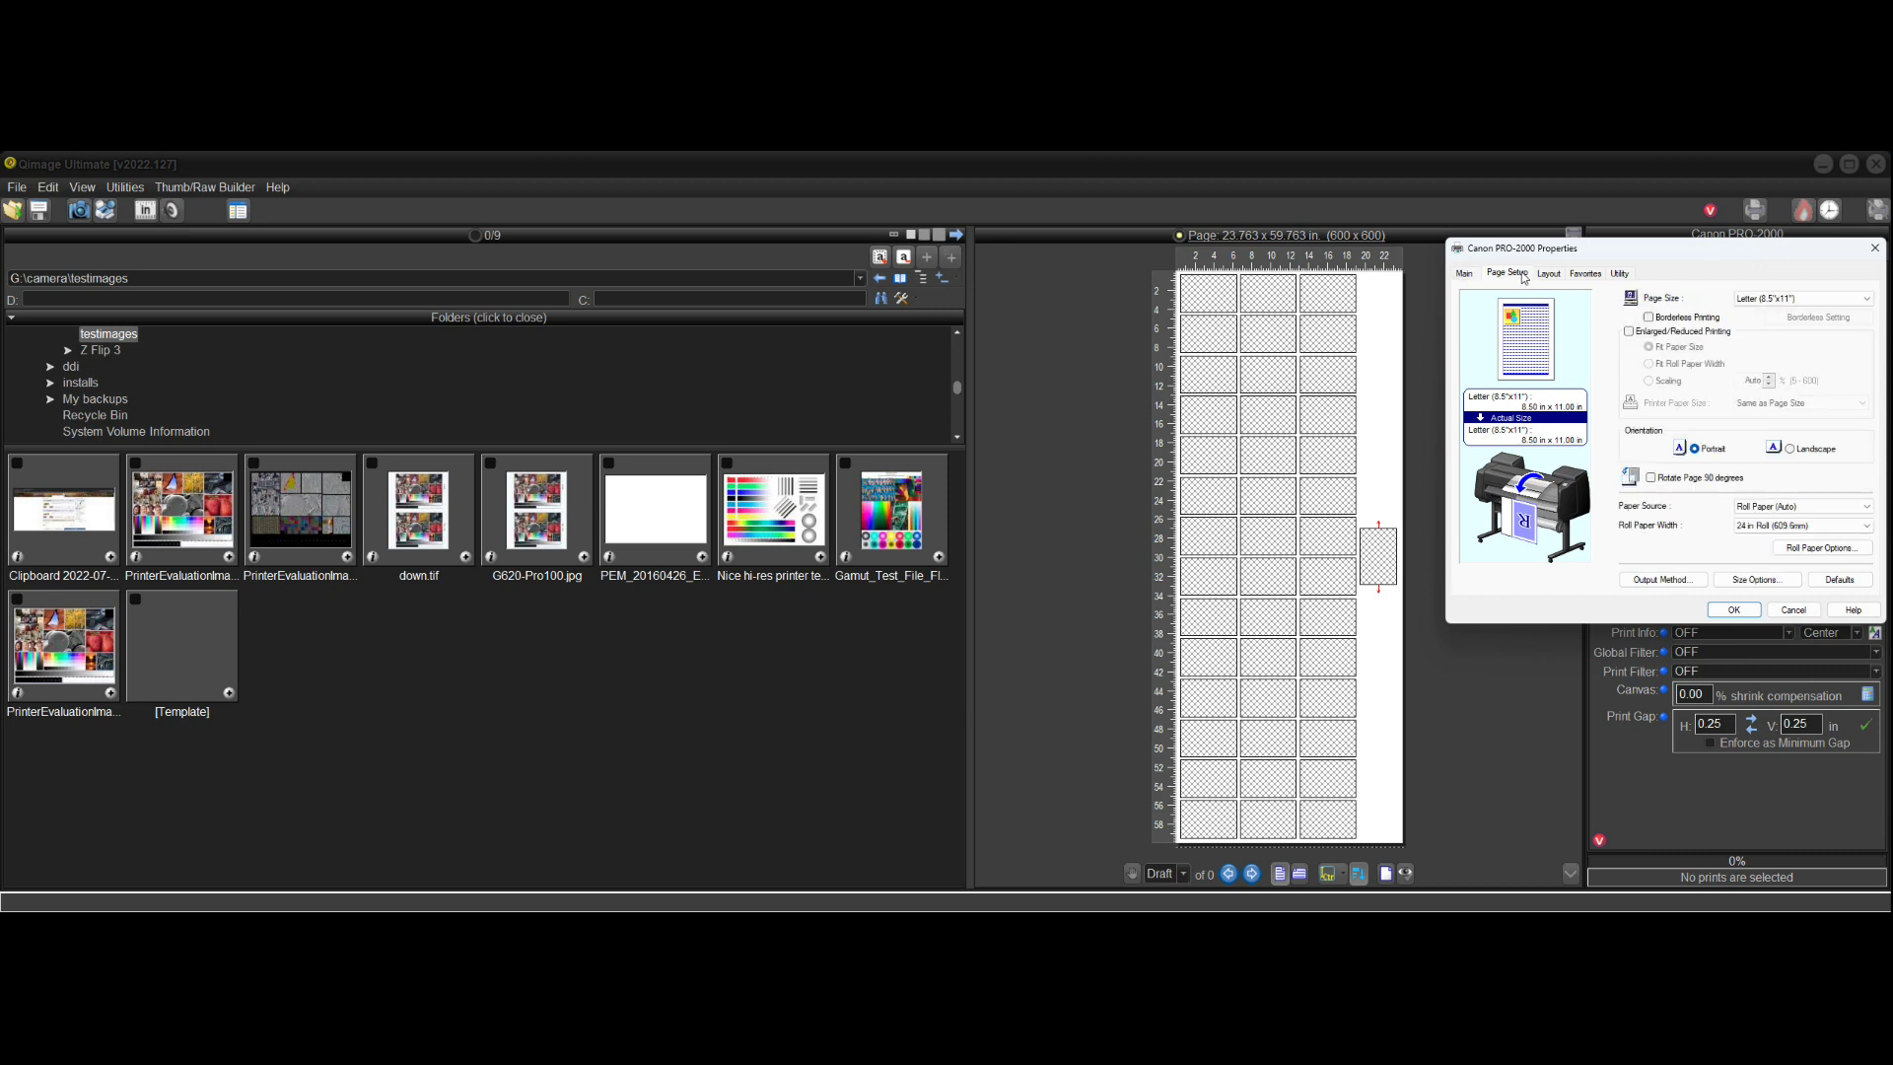
{"action": "left_click", "coordinate": [1864, 302]}
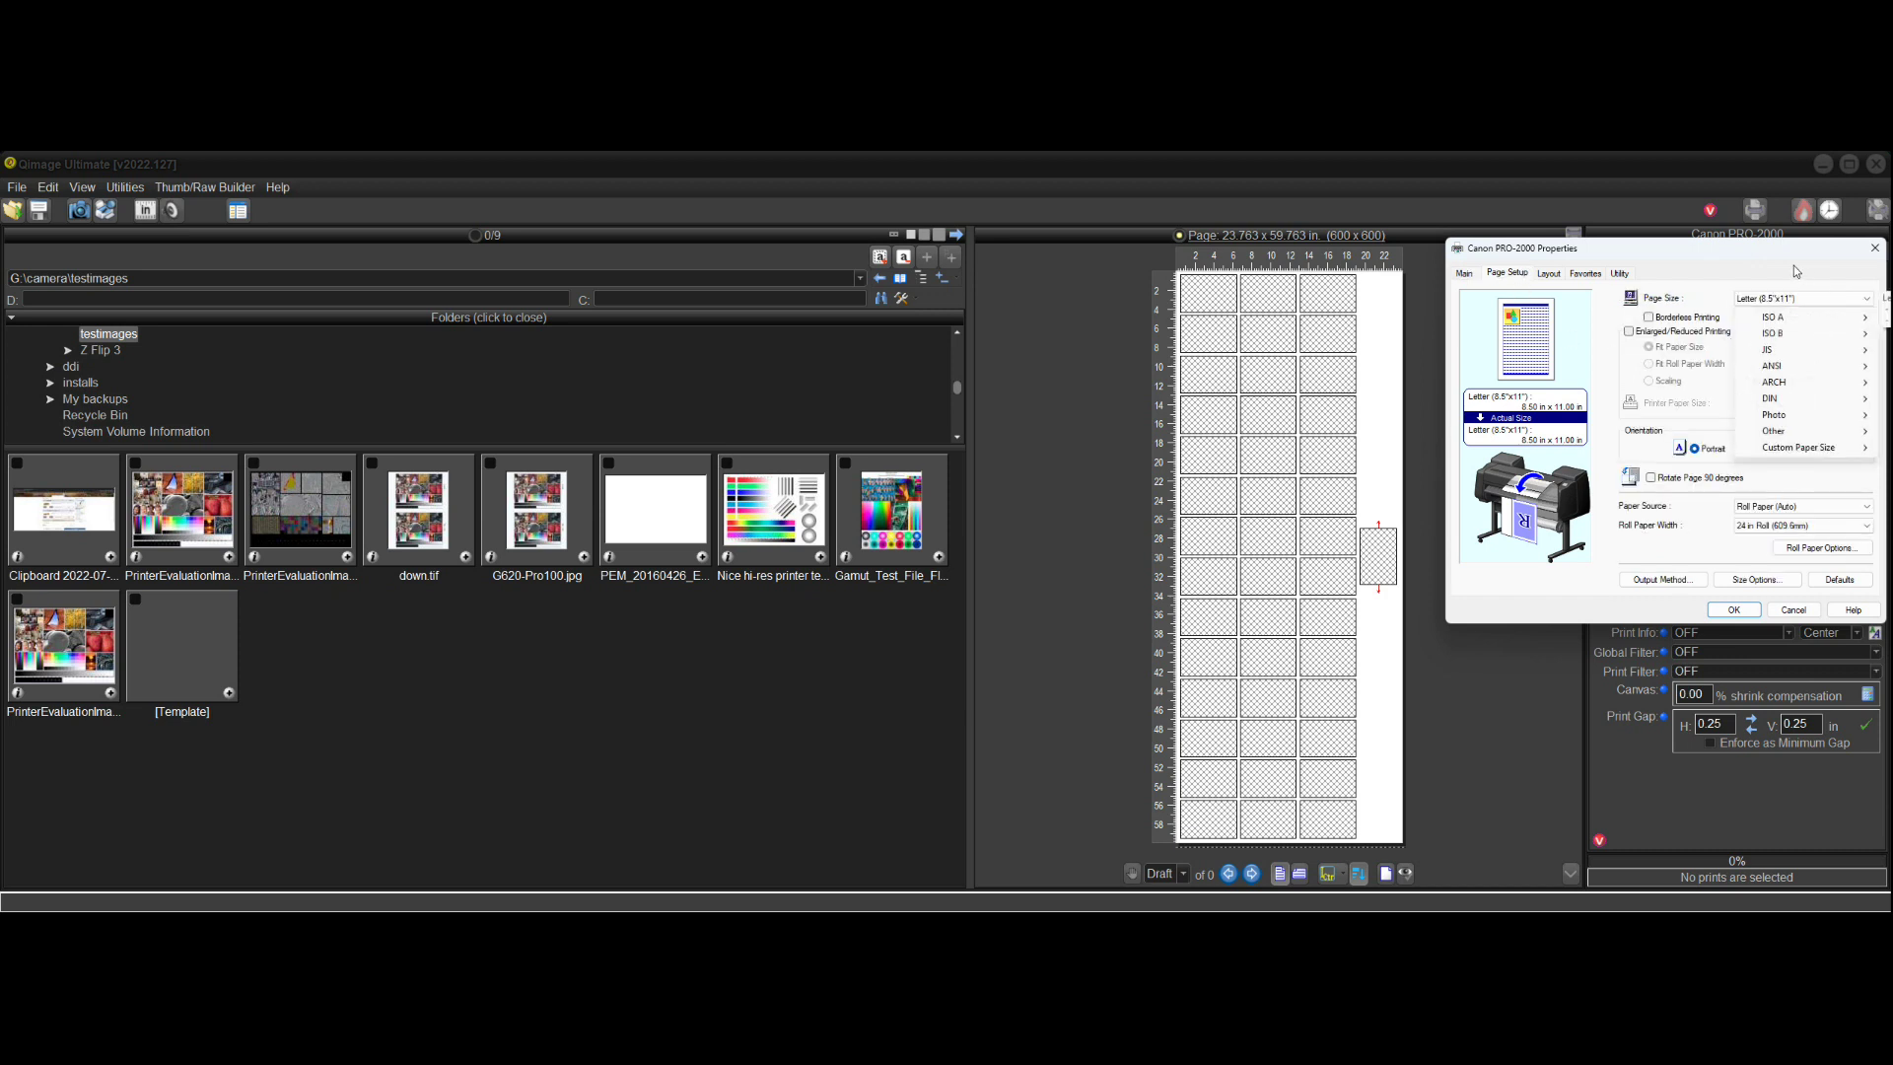
{"action": "mouse_move", "coordinate": [1798, 447]}
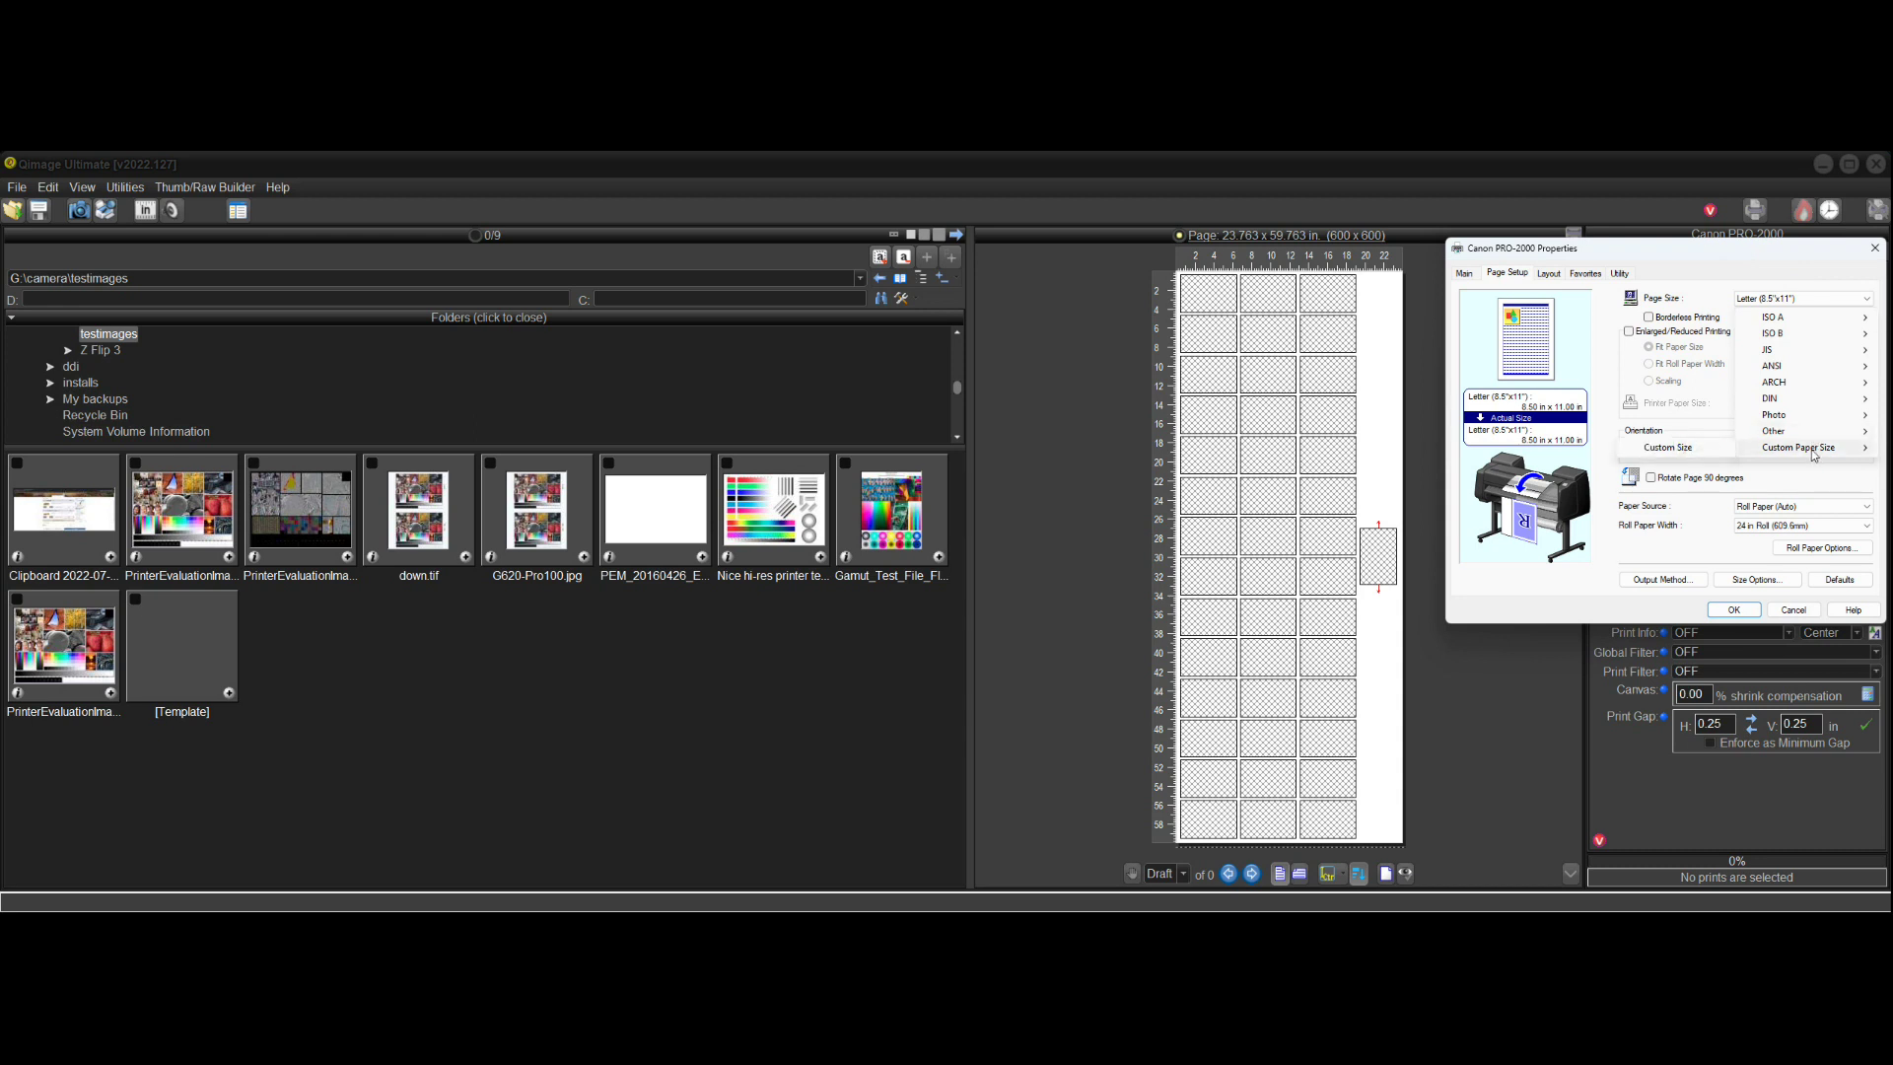
{"action": "left_click", "coordinate": [1699, 451]}
{"action": "type", "text": "24"}
{"action": "double_click", "coordinate": [1546, 344]}
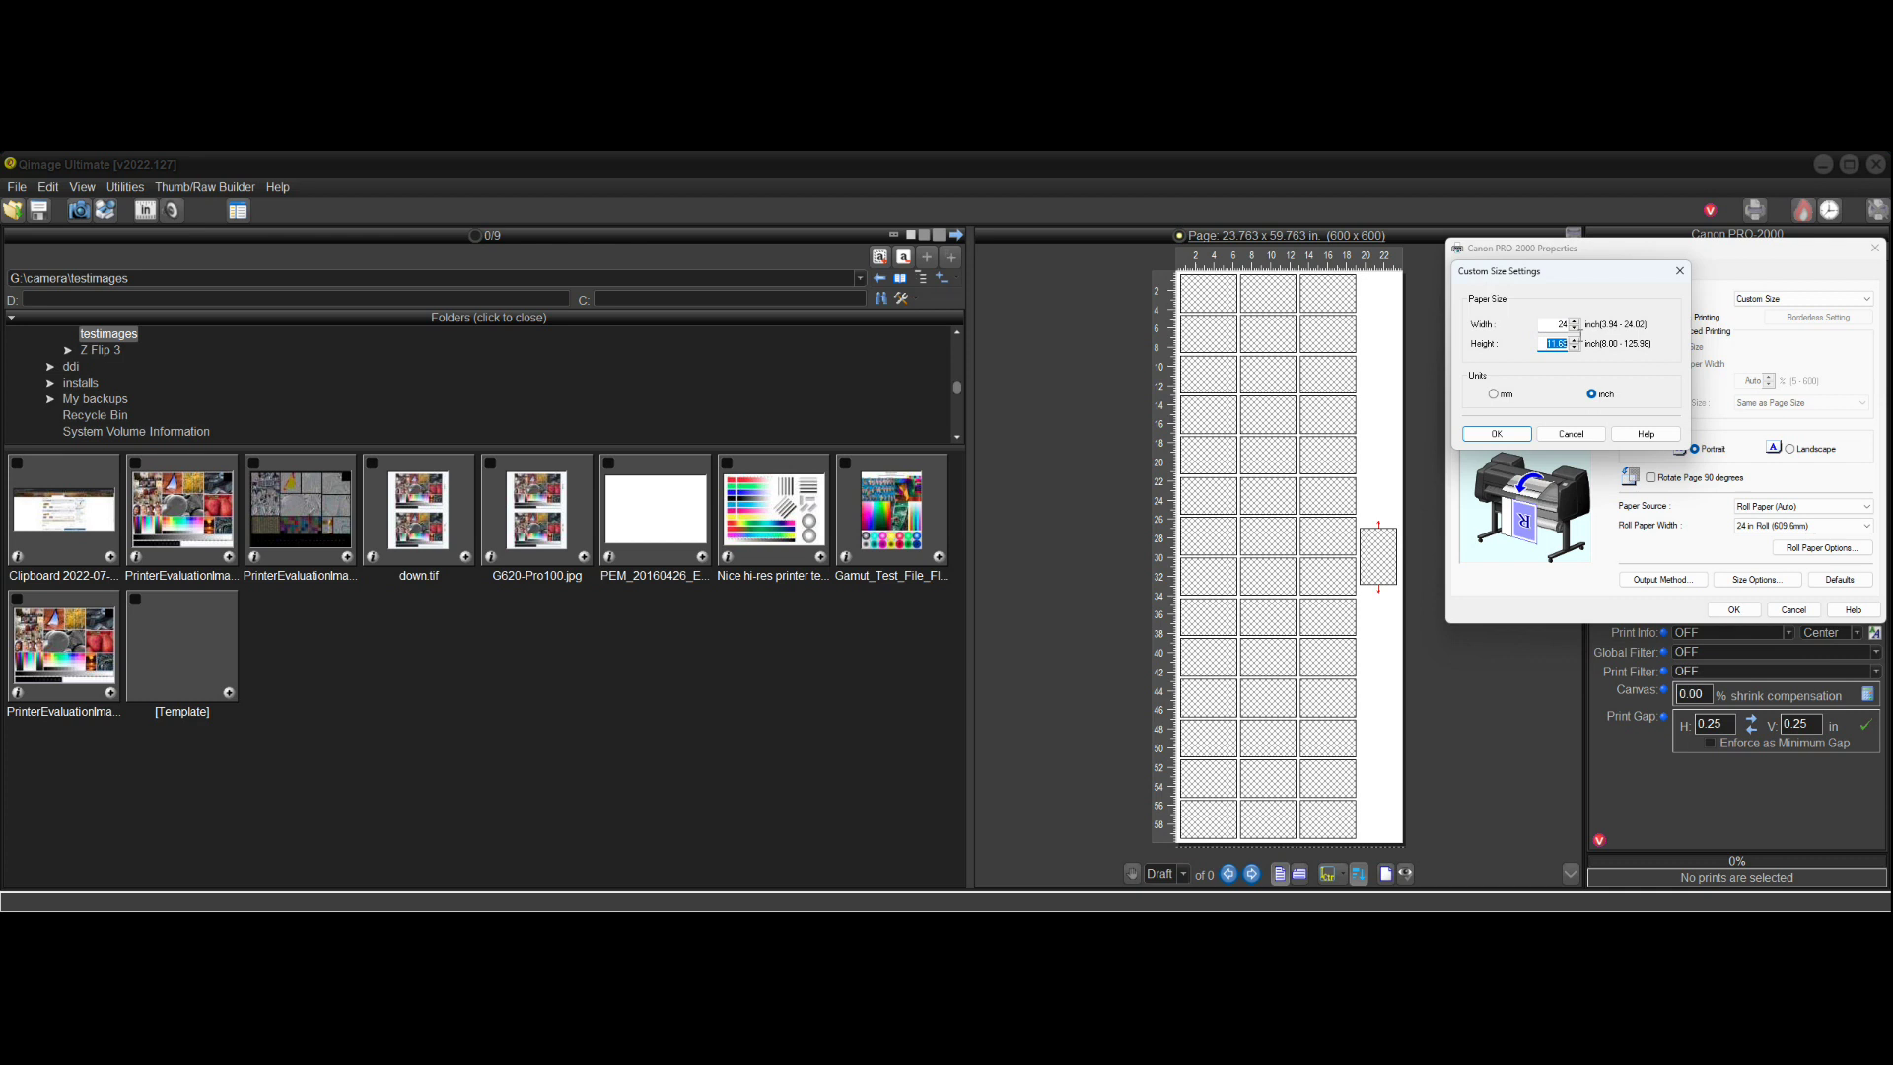
{"action": "type", "text": "48"}
{"action": "left_click", "coordinate": [1513, 435]}
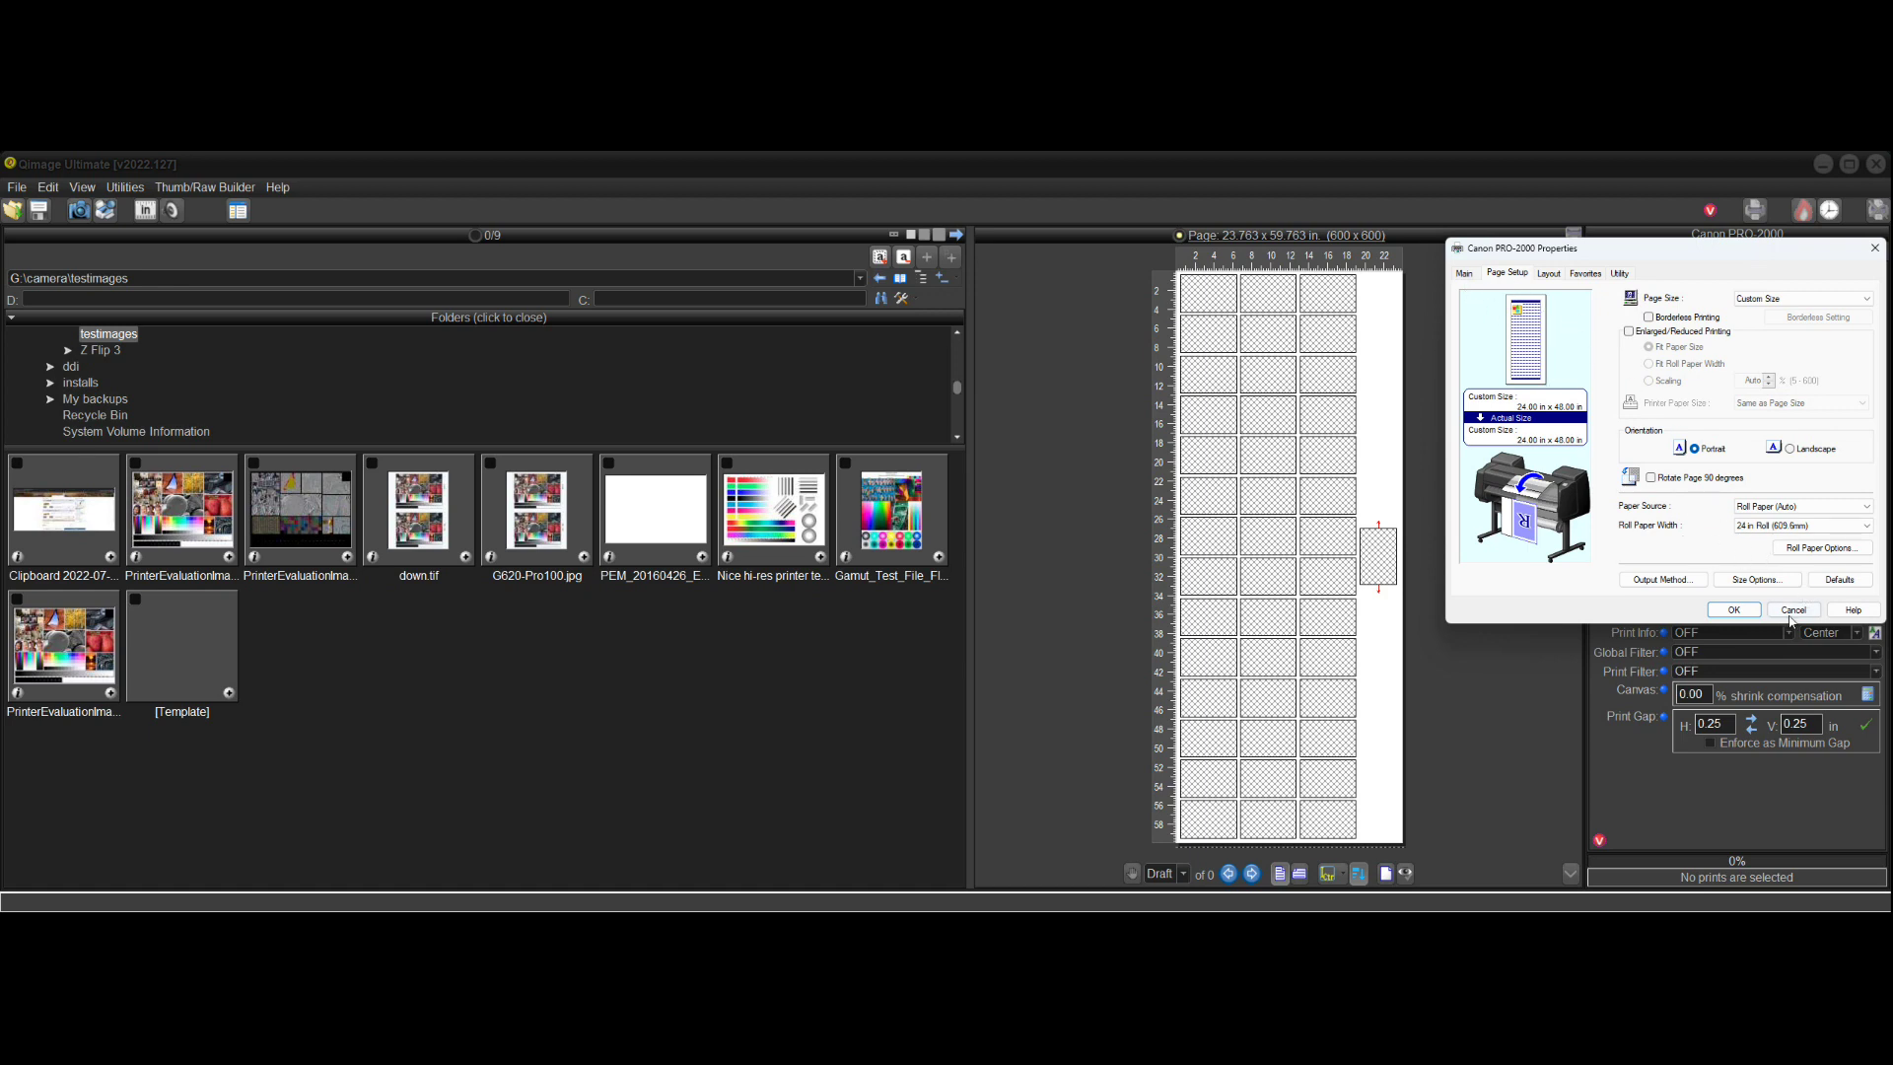
{"action": "left_click", "coordinate": [1740, 610]}
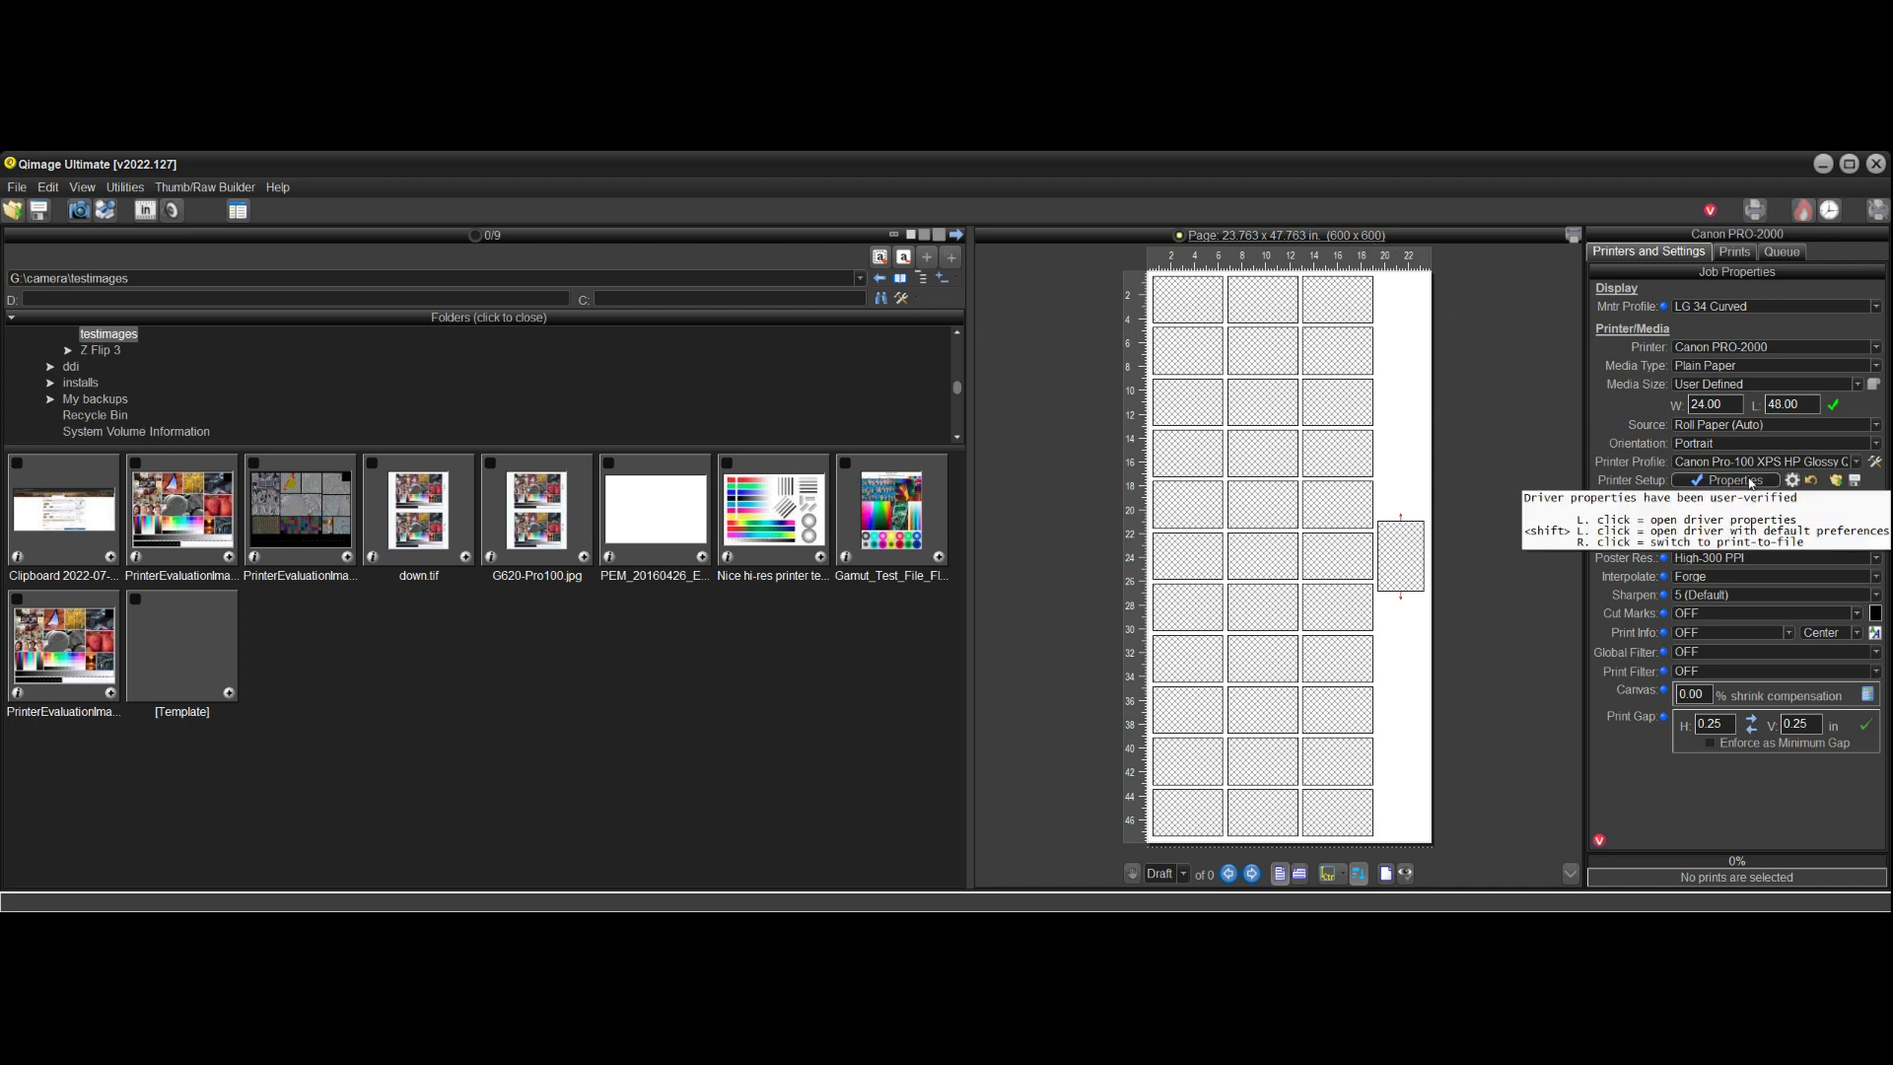
- Reopen the Canon PRO-2000 driver properties, set the custom page height to 60 inches and apply it
{"action": "left_click", "coordinate": [1751, 482]}
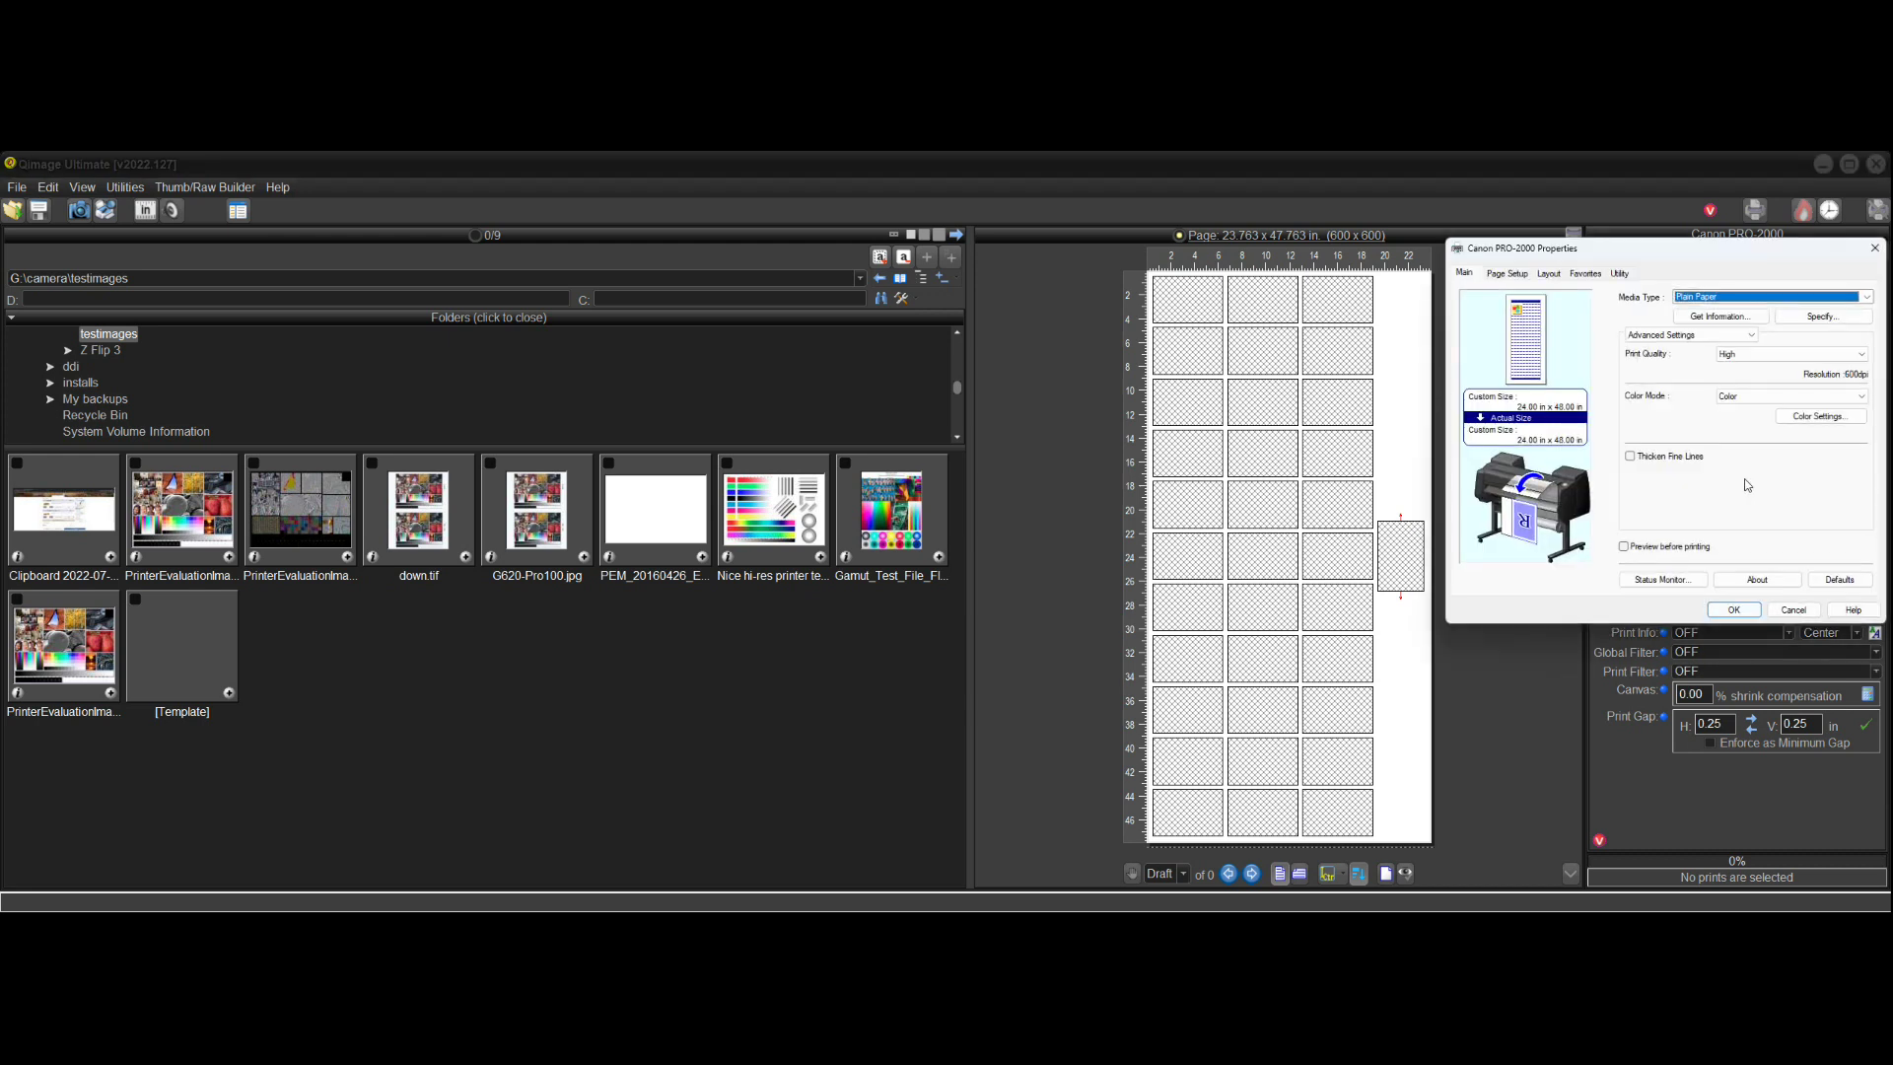
{"action": "left_click", "coordinate": [1508, 276]}
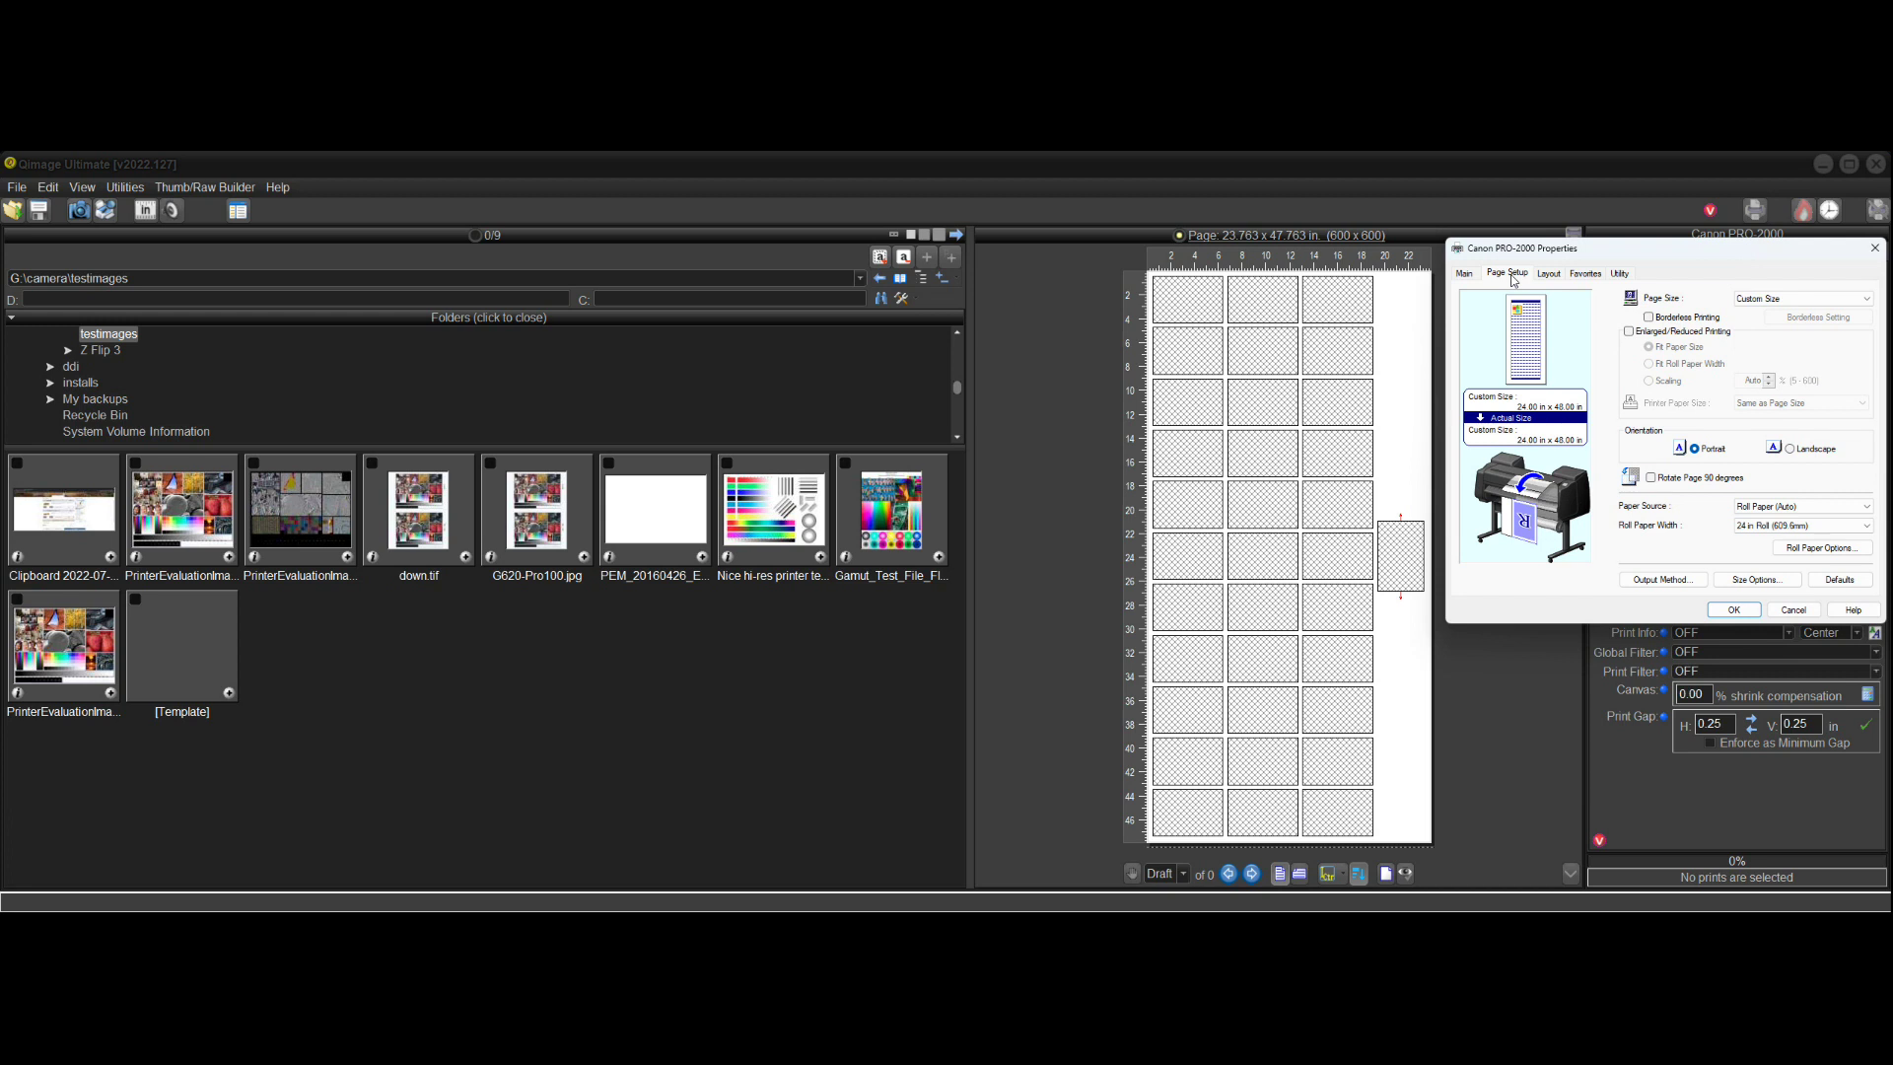
{"action": "left_click", "coordinate": [1864, 298]}
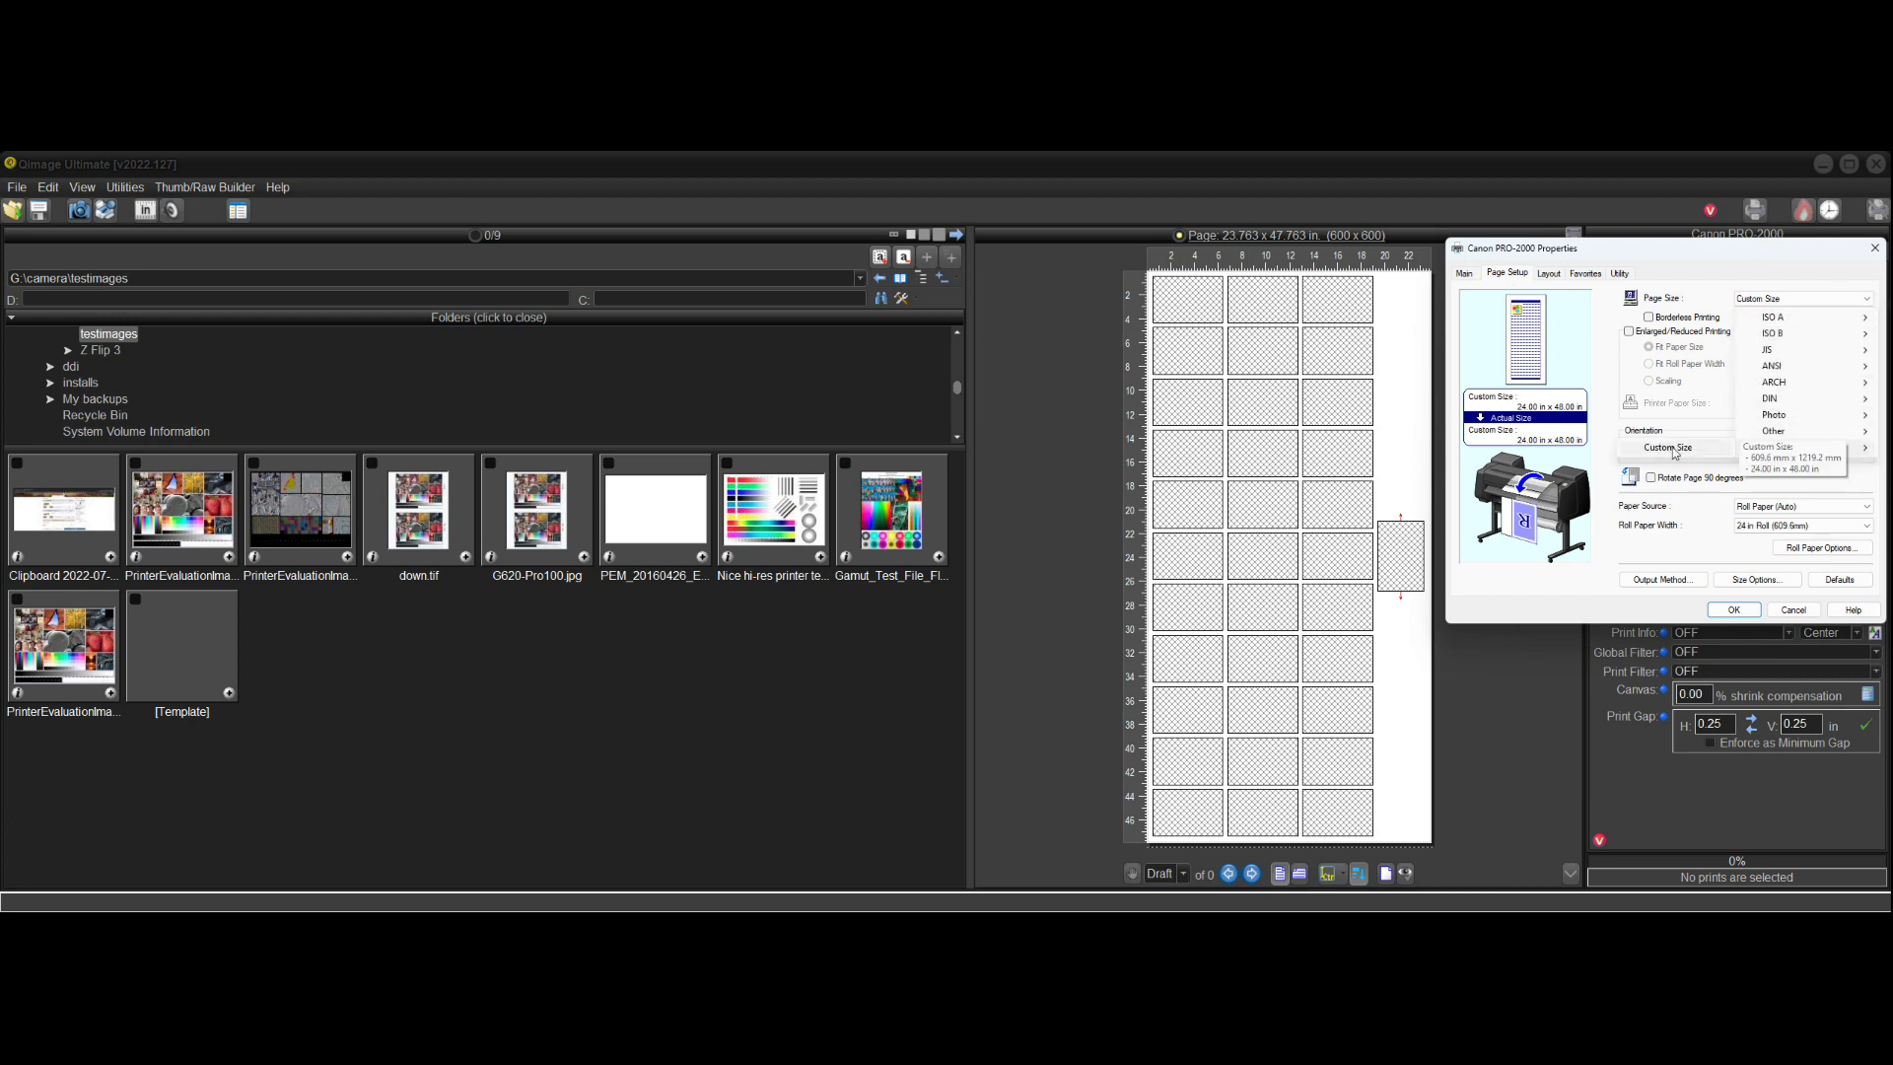
{"action": "left_click", "coordinate": [1799, 448]}
{"action": "double_click", "coordinate": [1549, 343]}
{"action": "type", "text": "6"}
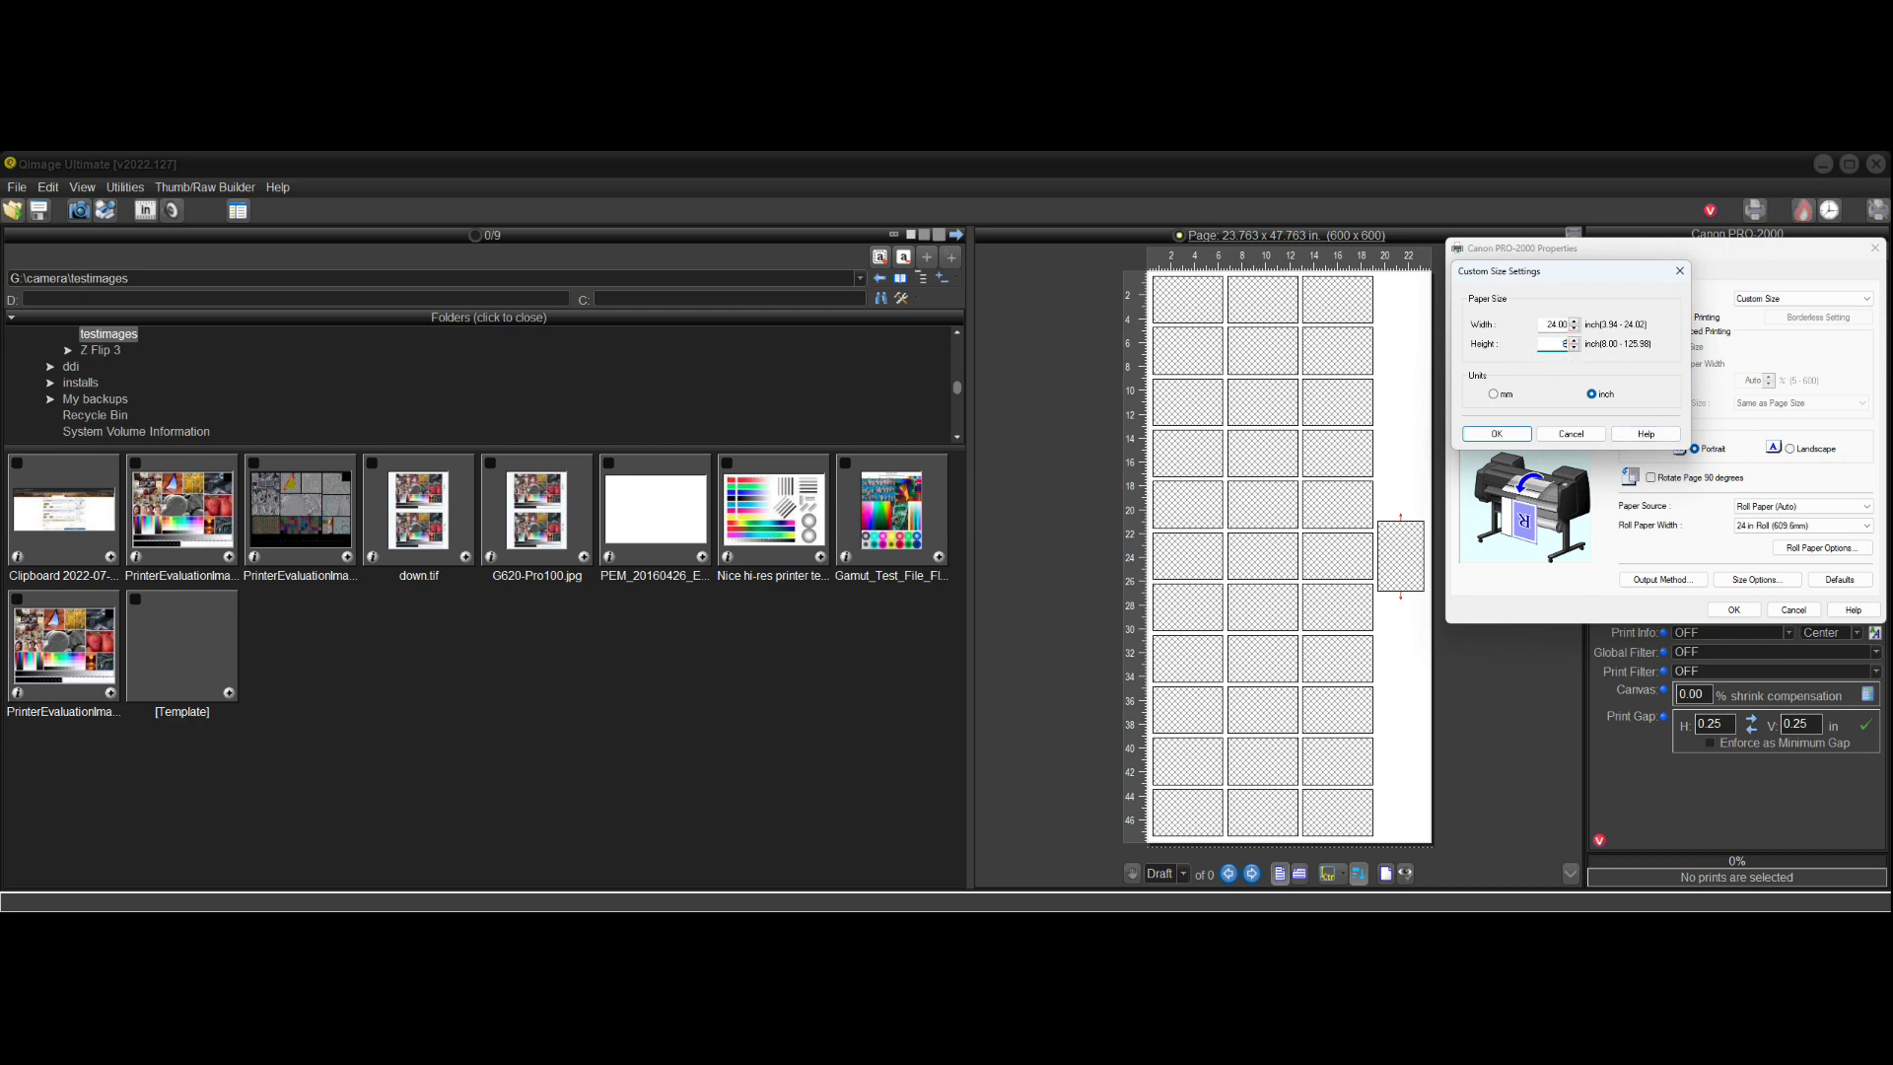
{"action": "type", "text": "0"}
{"action": "left_click", "coordinate": [1495, 434]}
{"action": "left_click", "coordinate": [1735, 611]}
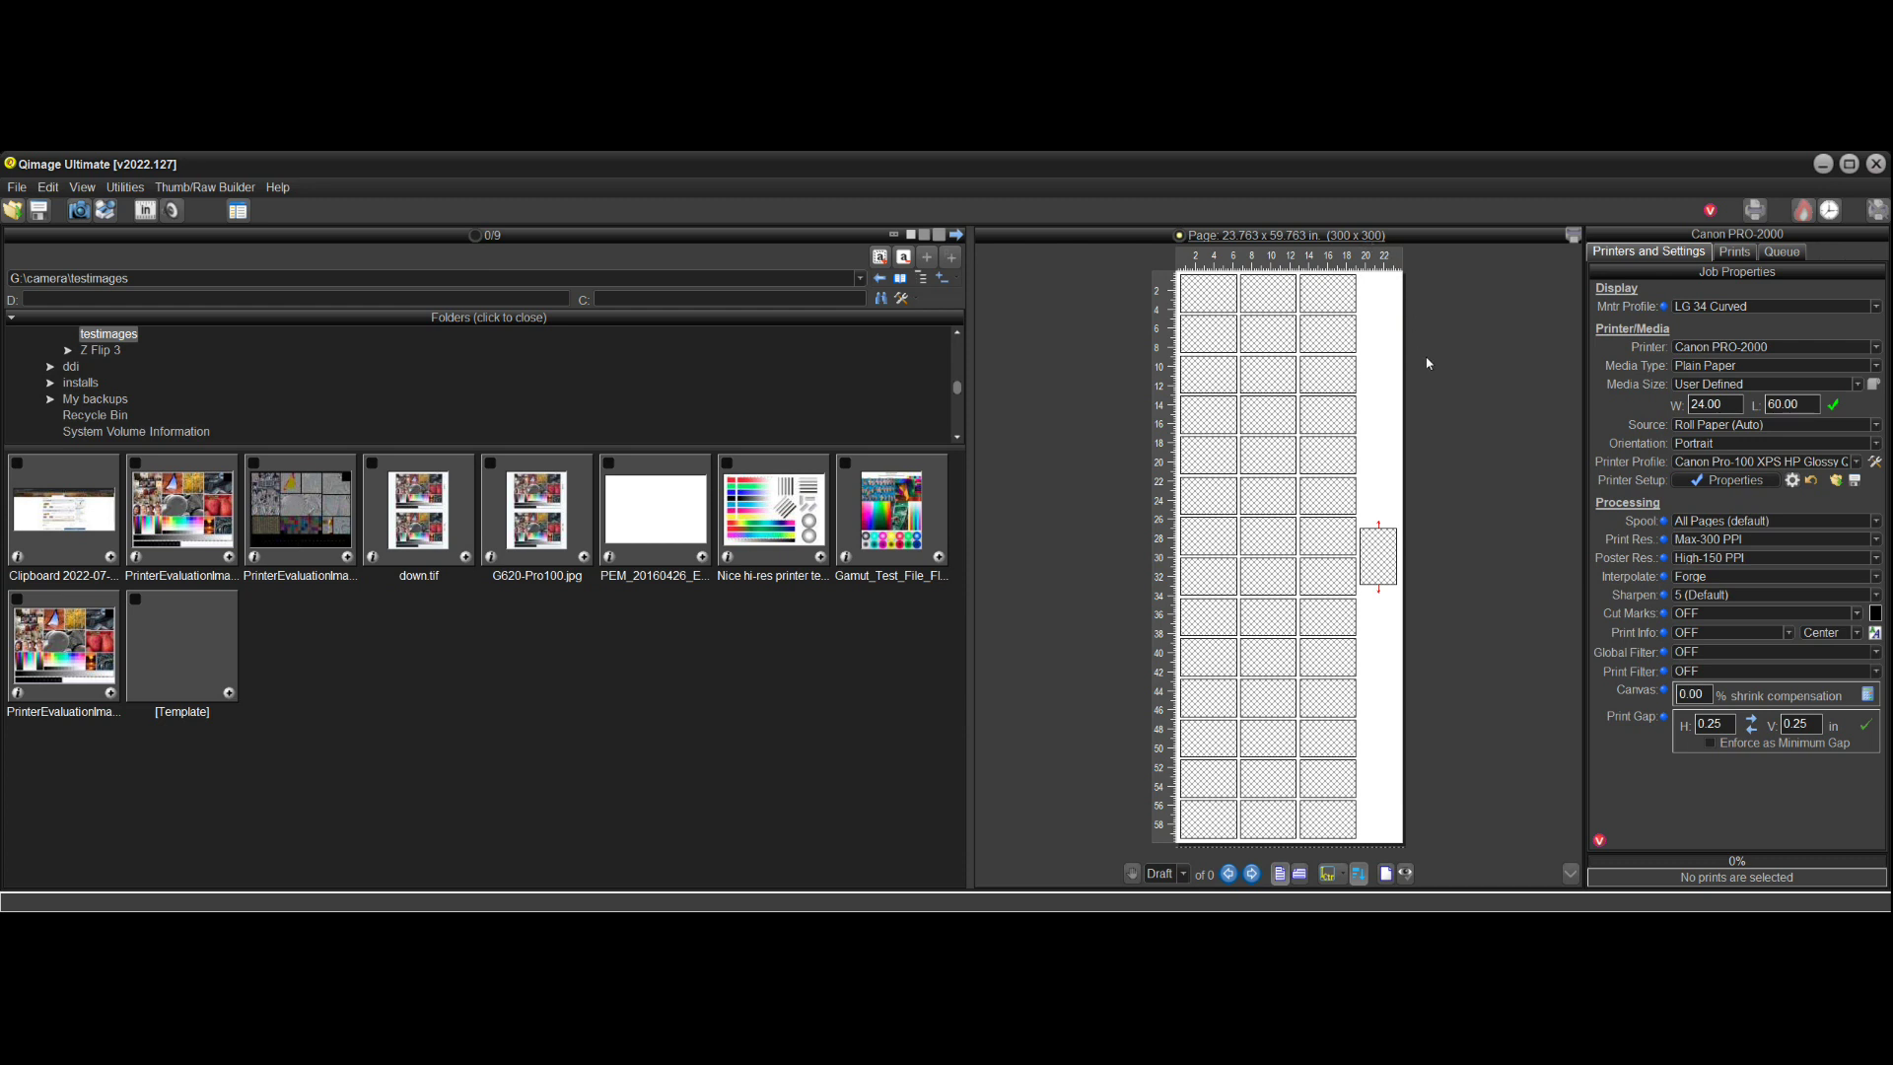
- Turn on automatic color management, sizing conflict prevention and extended driver settings management for Driver AI
{"action": "left_click", "coordinate": [1792, 481]}
{"action": "left_click", "coordinate": [747, 702]}
{"action": "left_click", "coordinate": [742, 716]}
{"action": "left_click", "coordinate": [742, 732]}
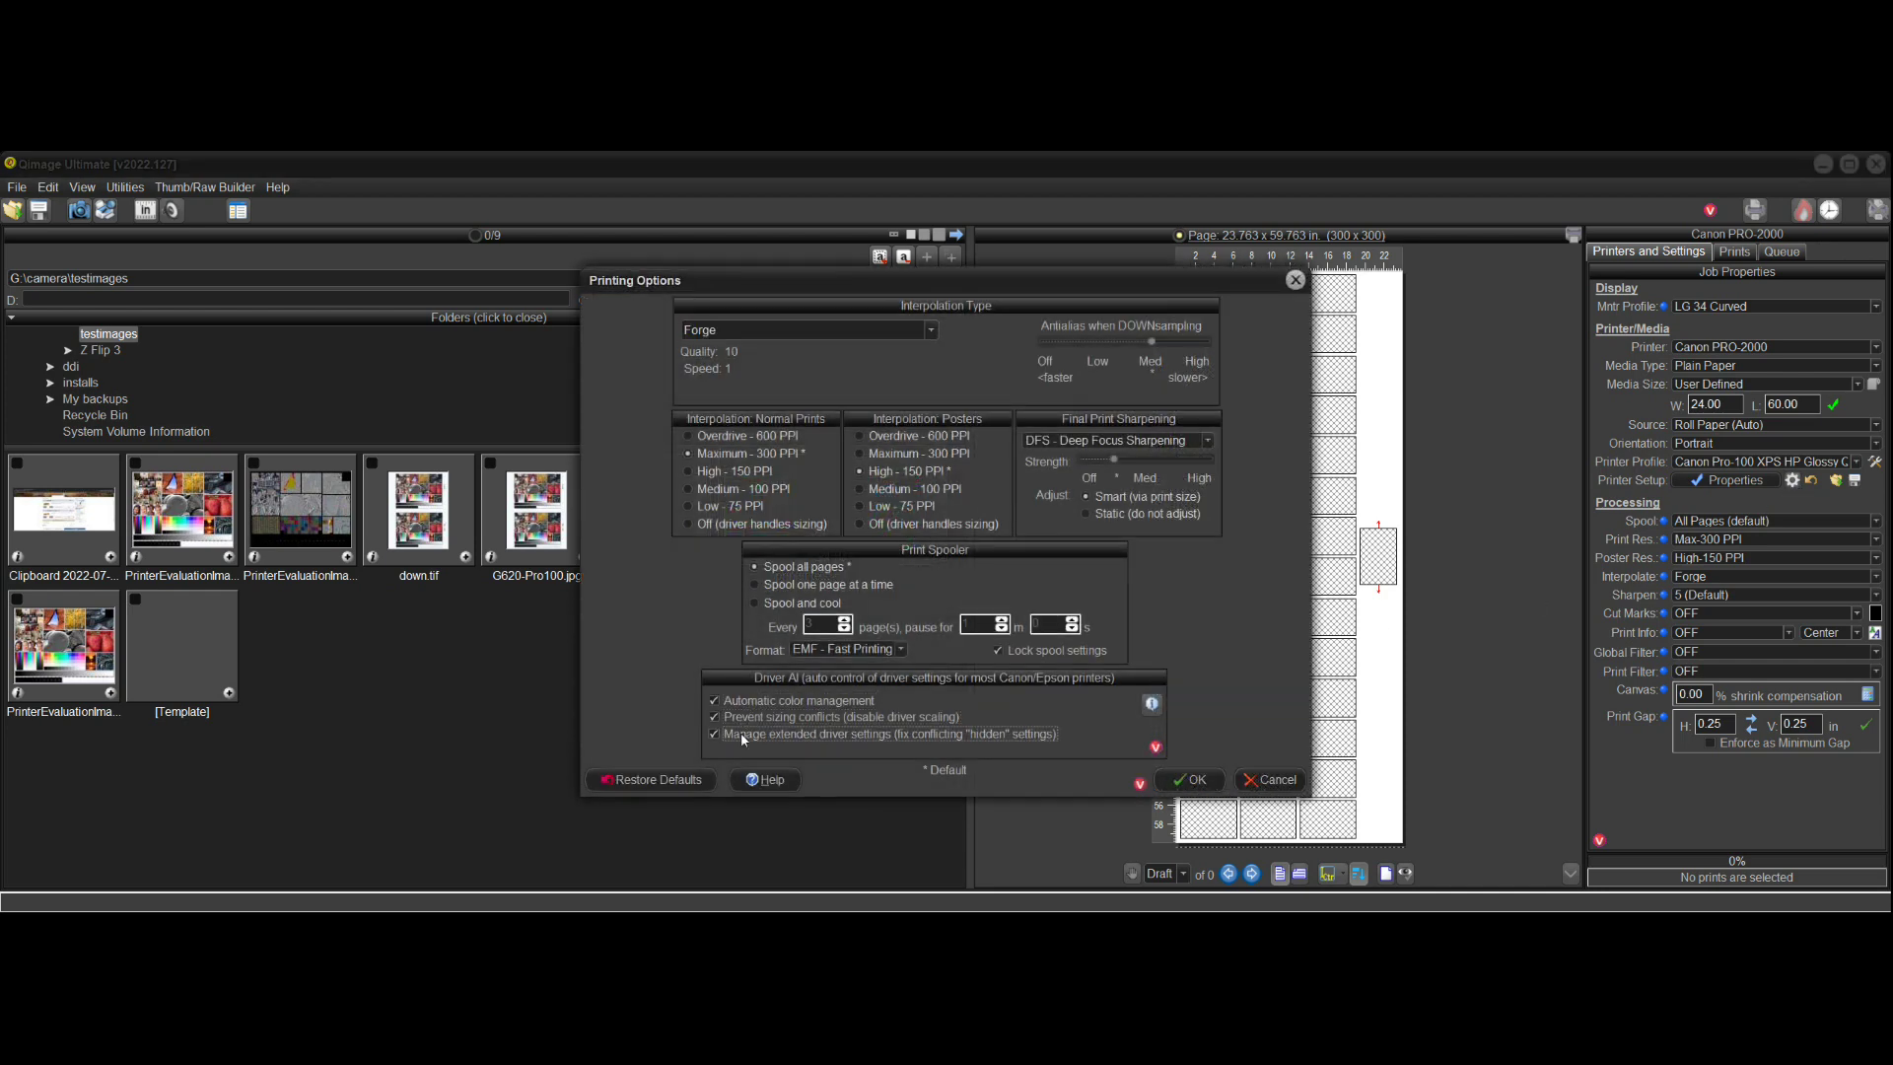
{"action": "left_click", "coordinate": [1195, 778]}
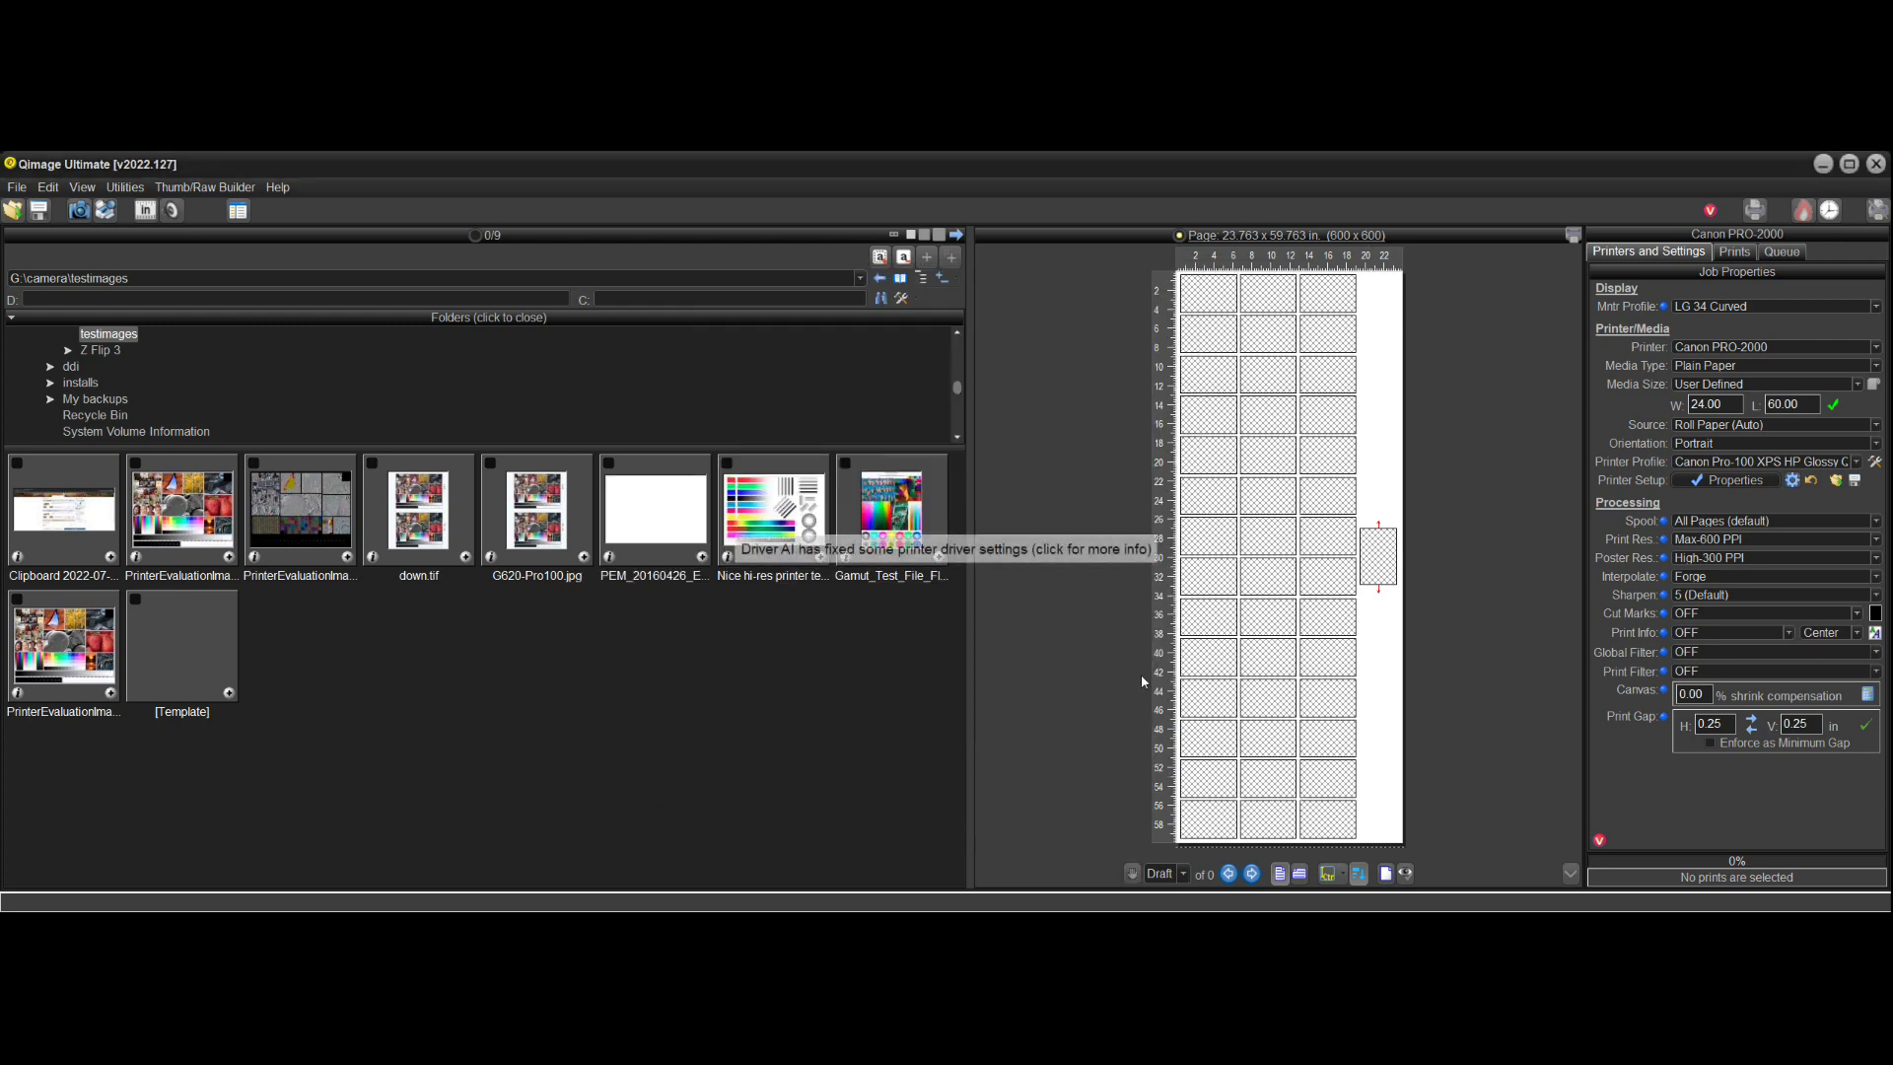
- Read the Driver AI status for the Canon PRO-2000 and check the FineZoom setting in its driver's special settings
{"action": "left_click", "coordinate": [1016, 549]}
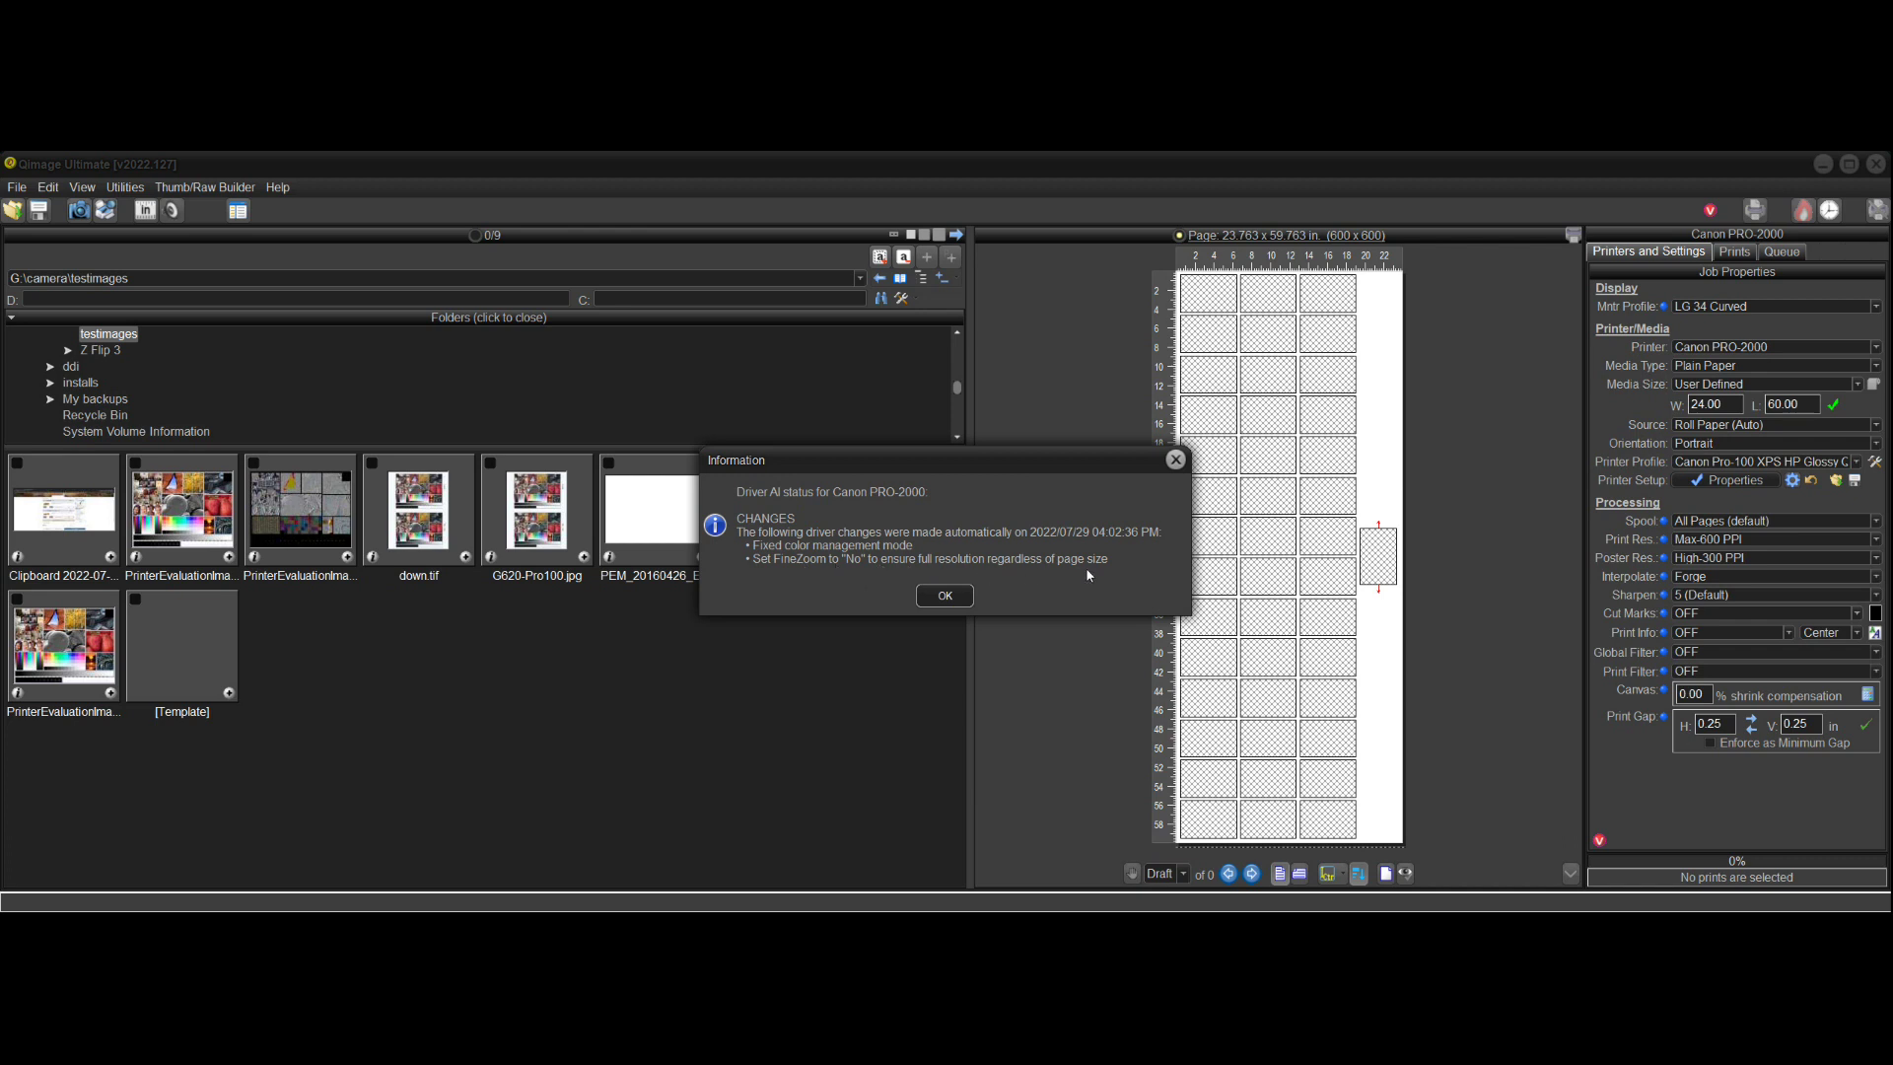
{"action": "left_click", "coordinate": [952, 597]}
{"action": "left_click", "coordinate": [1753, 481]}
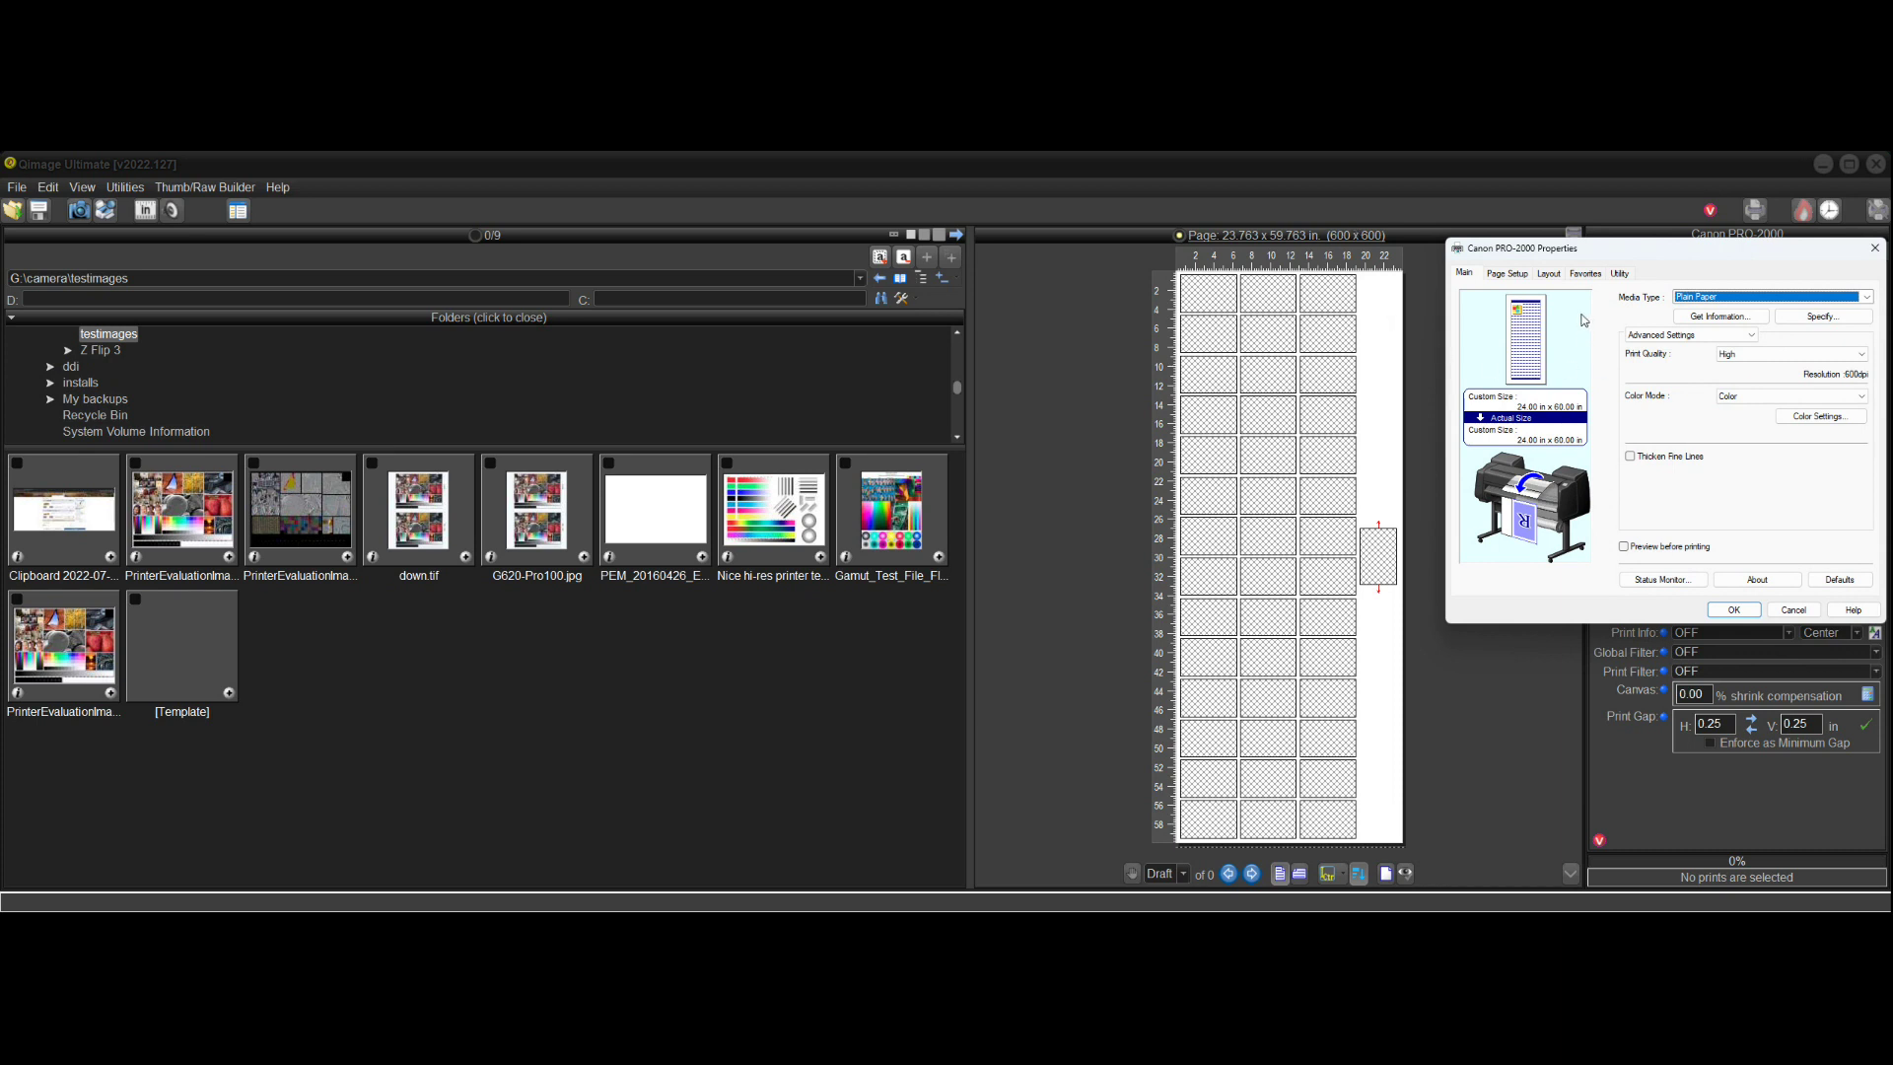
{"action": "left_click", "coordinate": [1548, 275]}
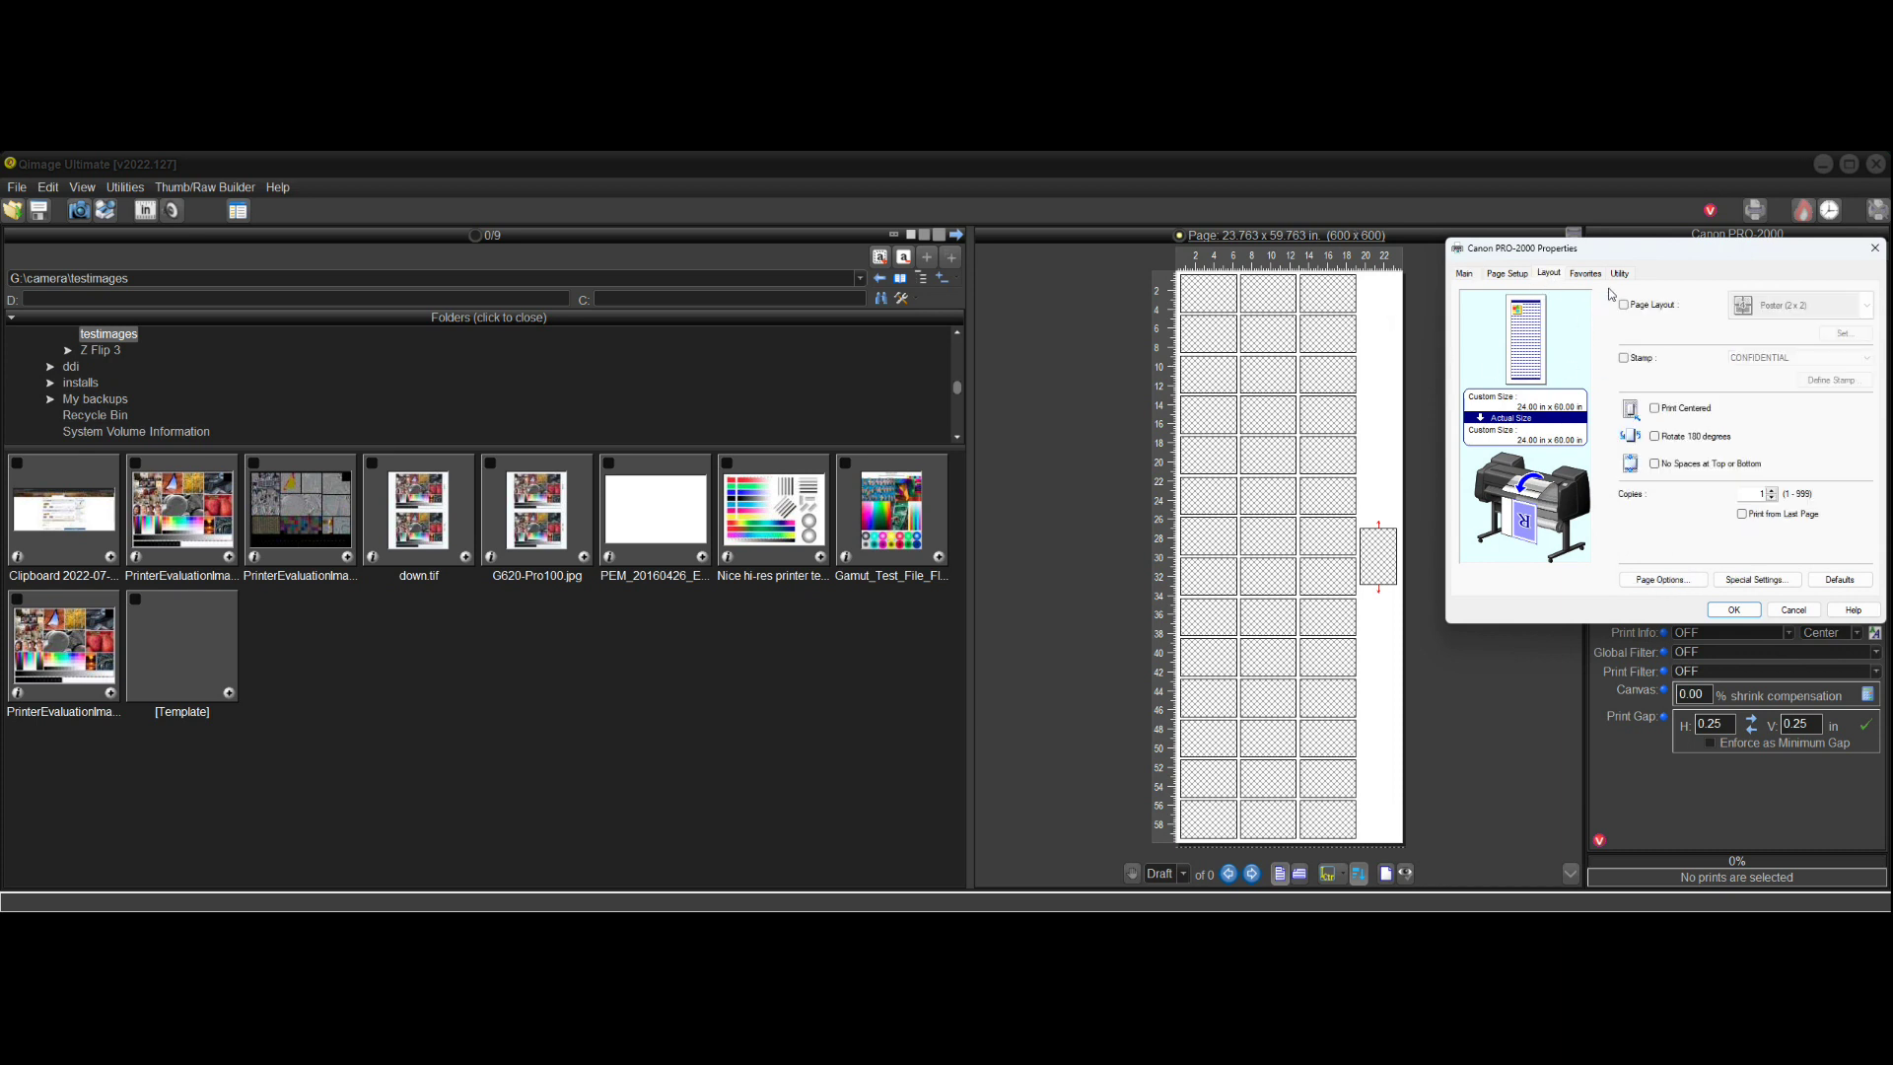
{"action": "left_click", "coordinate": [1758, 582]}
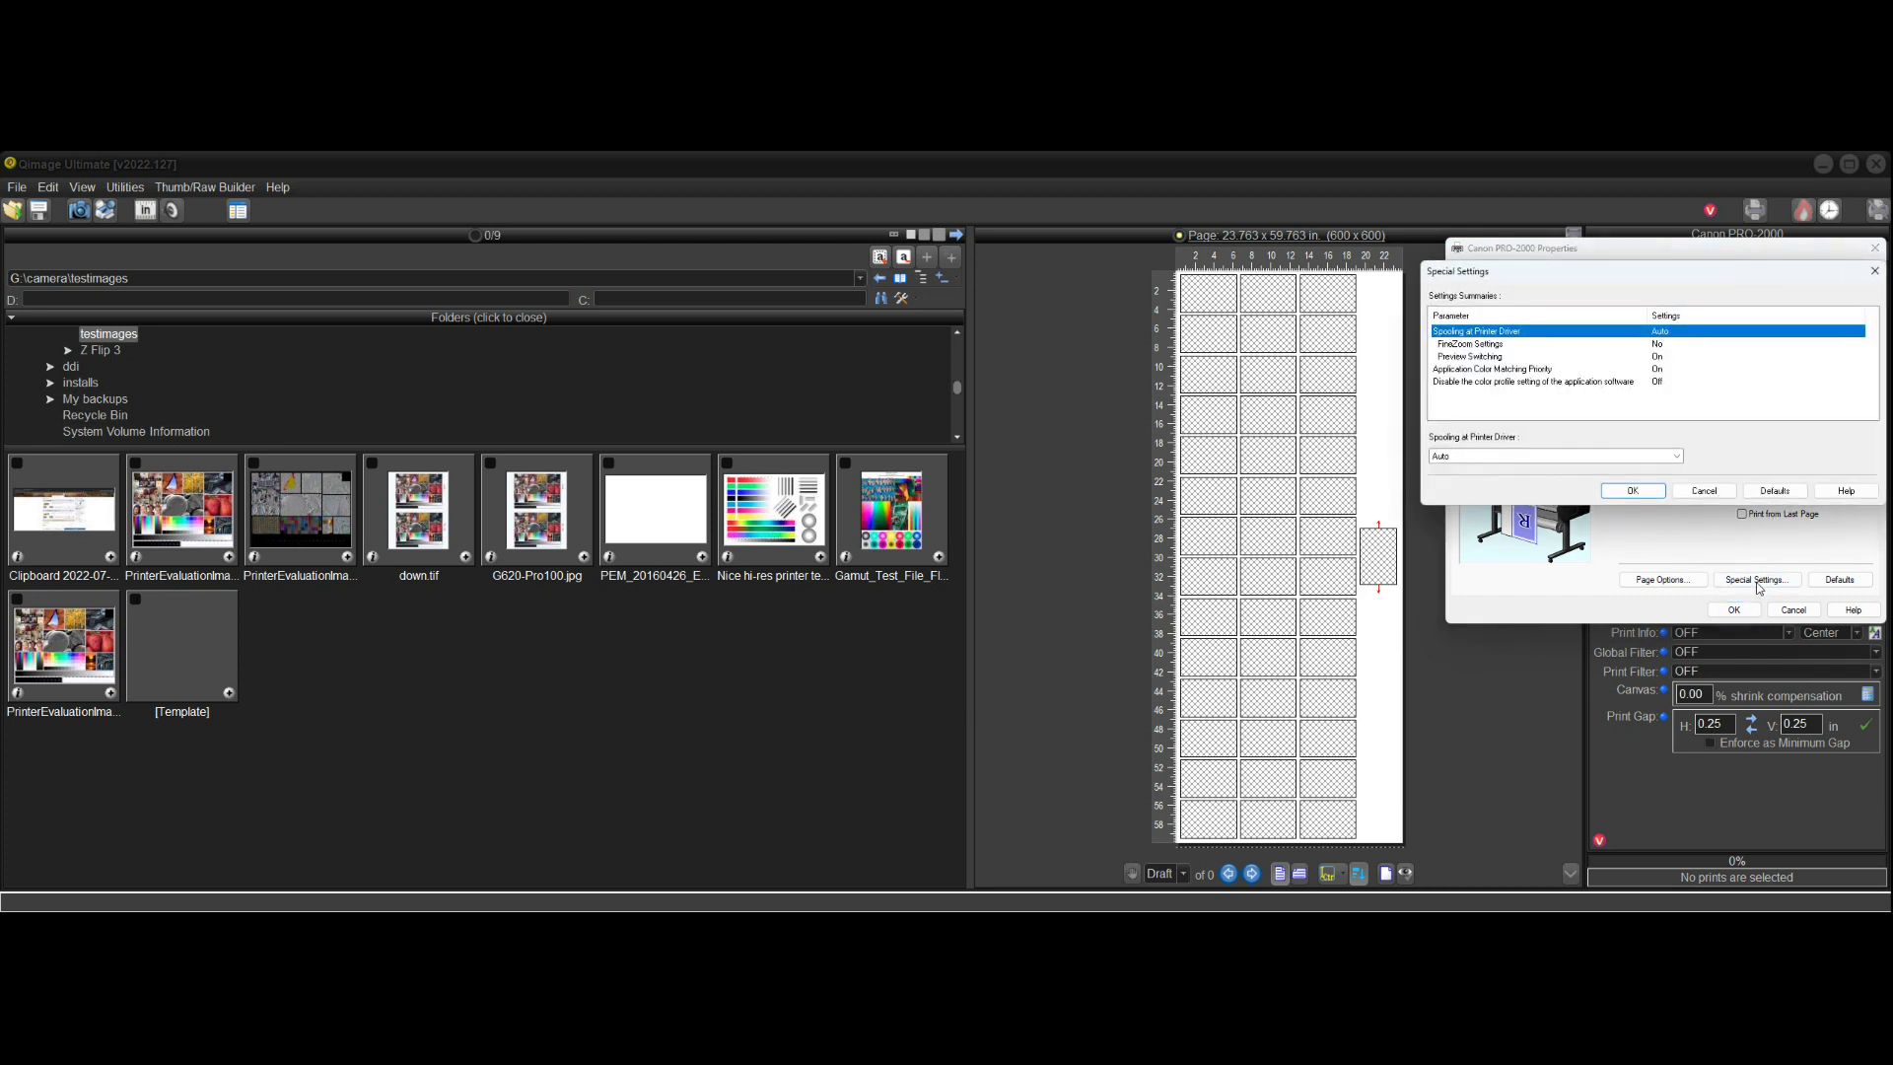
{"action": "left_click", "coordinate": [1486, 347]}
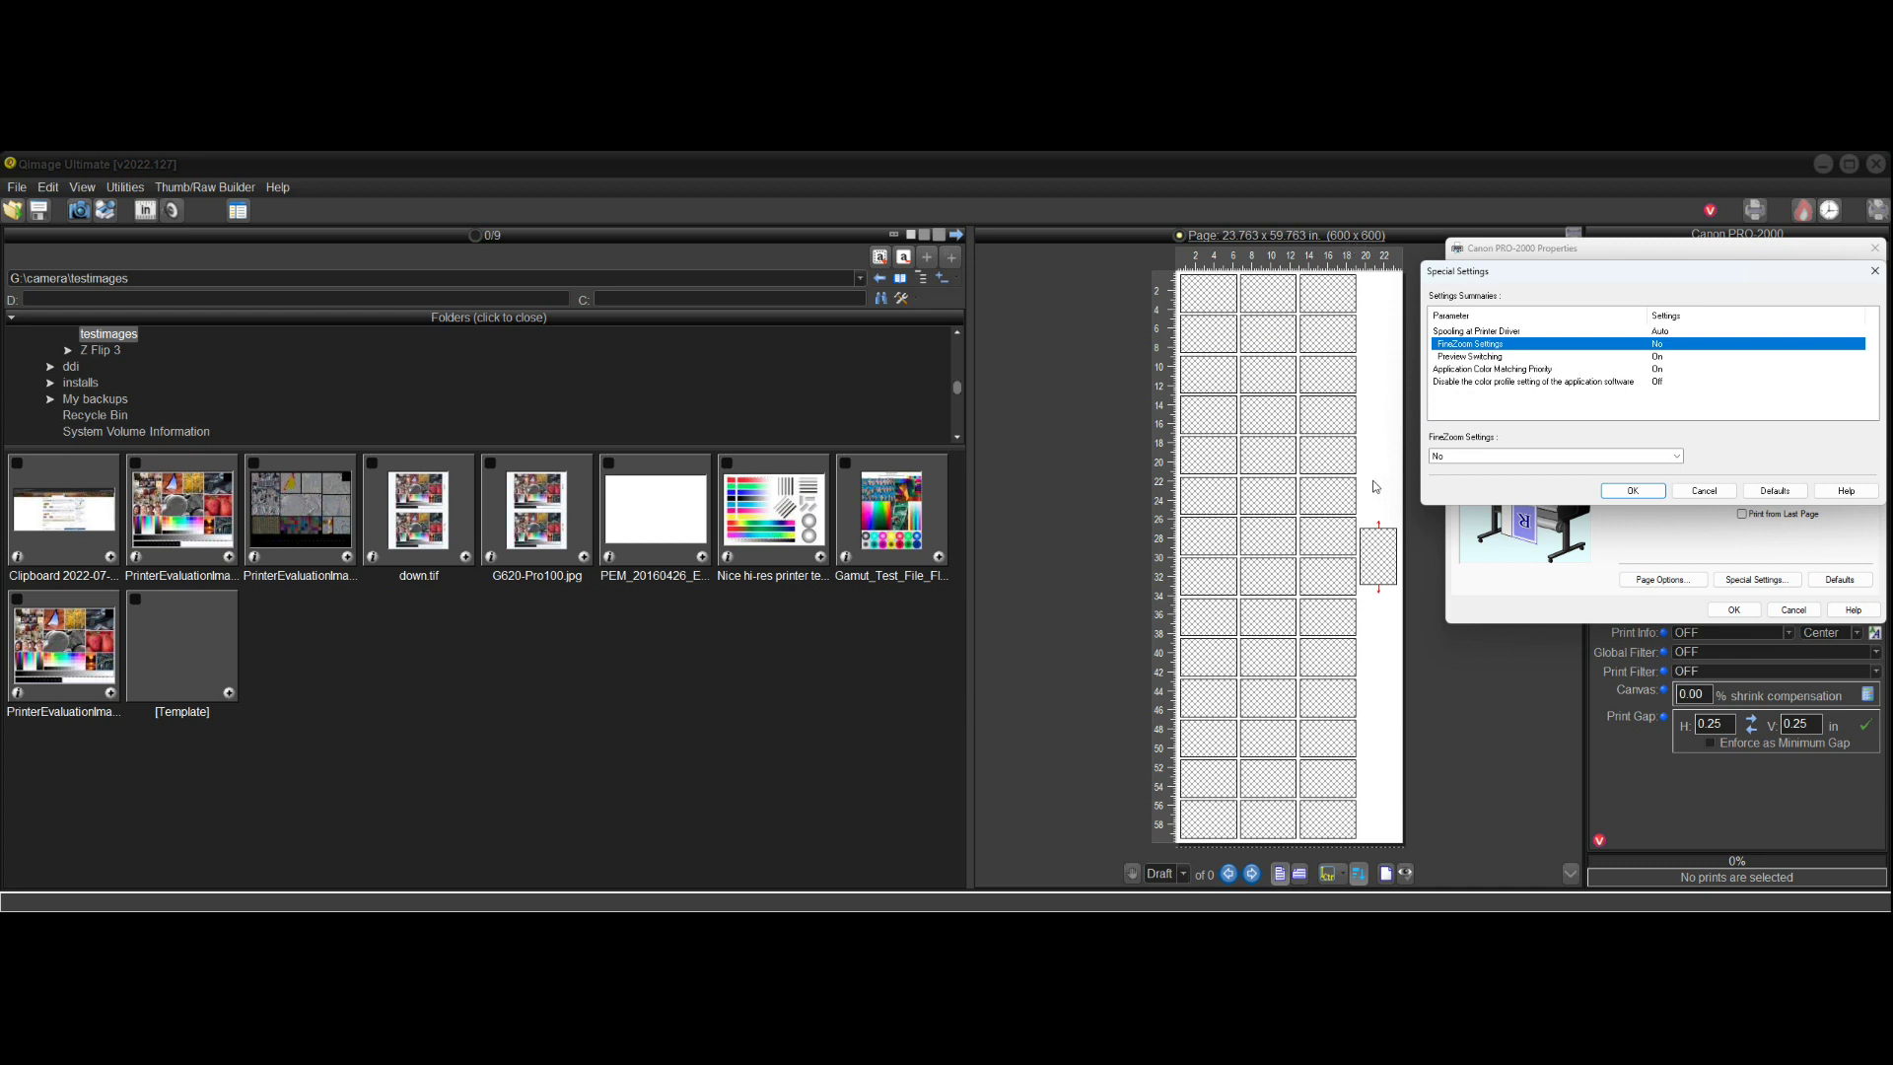
{"action": "left_click", "coordinate": [1708, 491]}
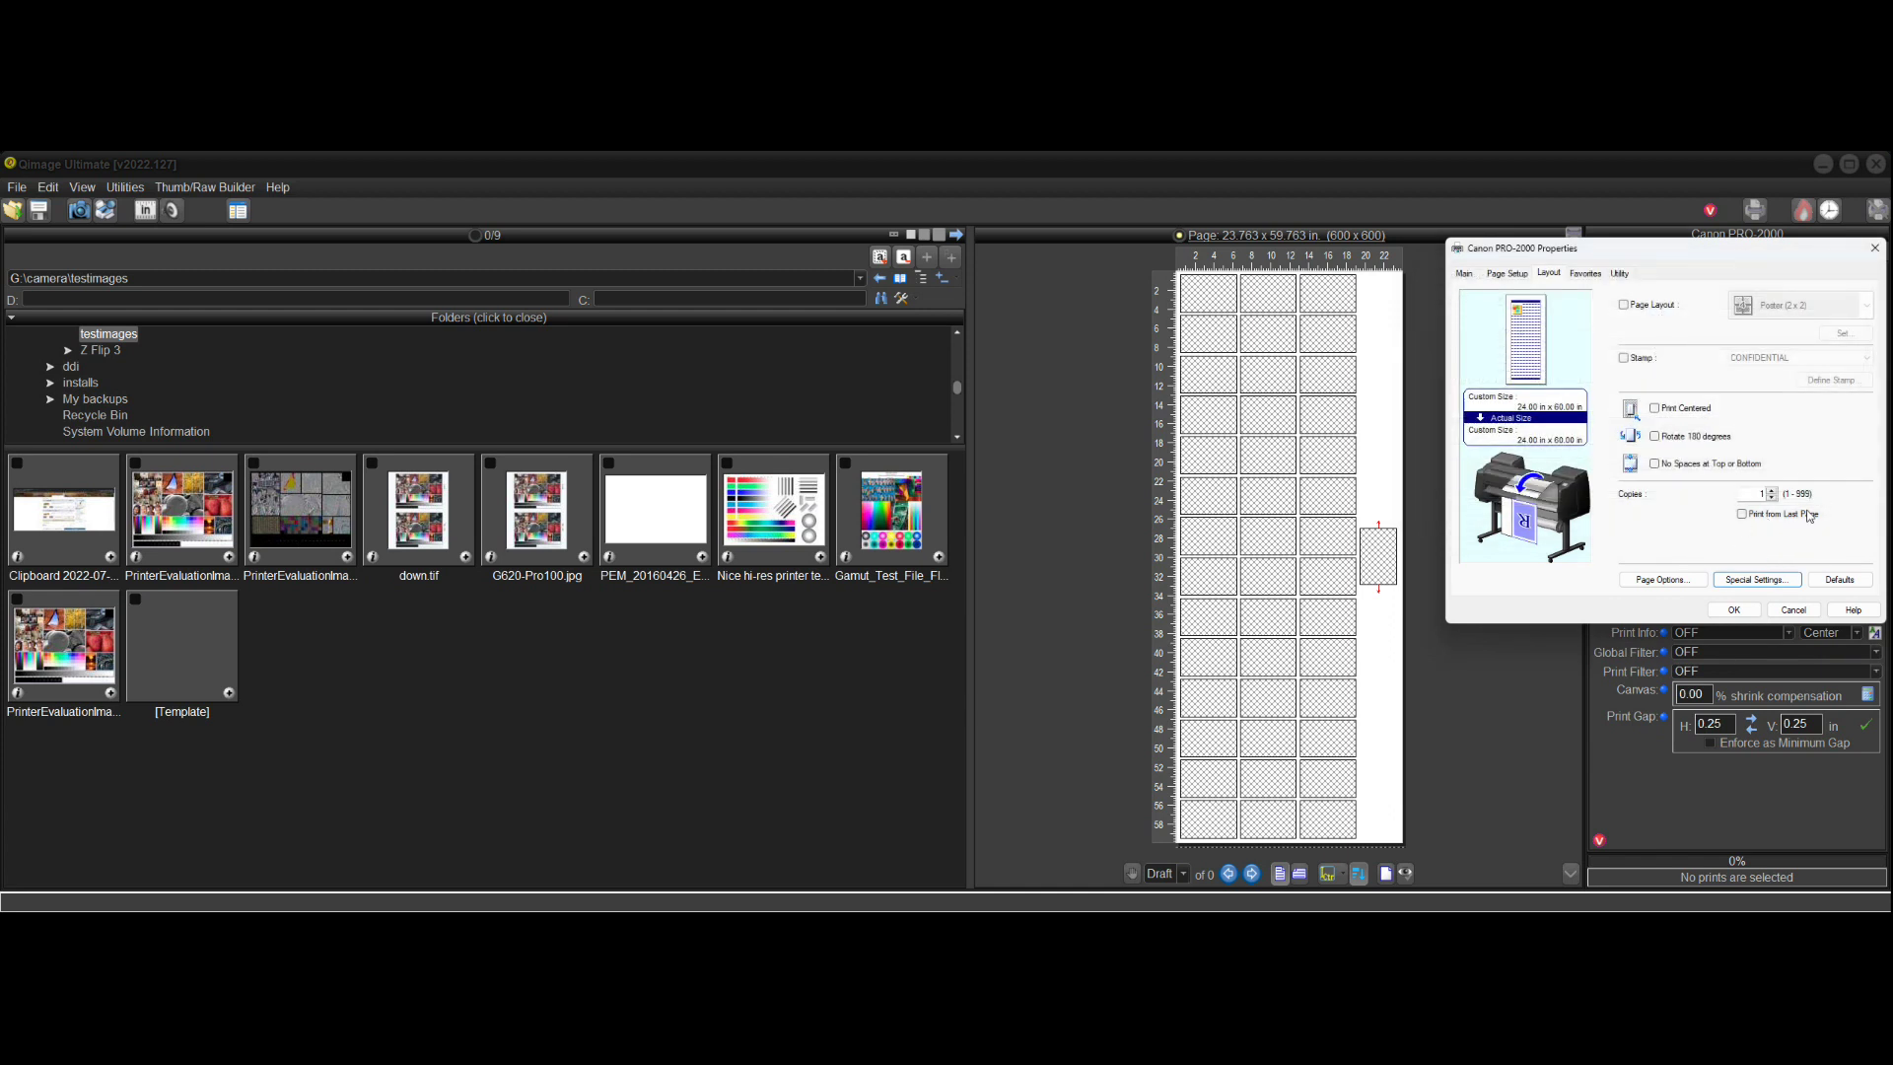
{"action": "left_click", "coordinate": [1793, 611]}
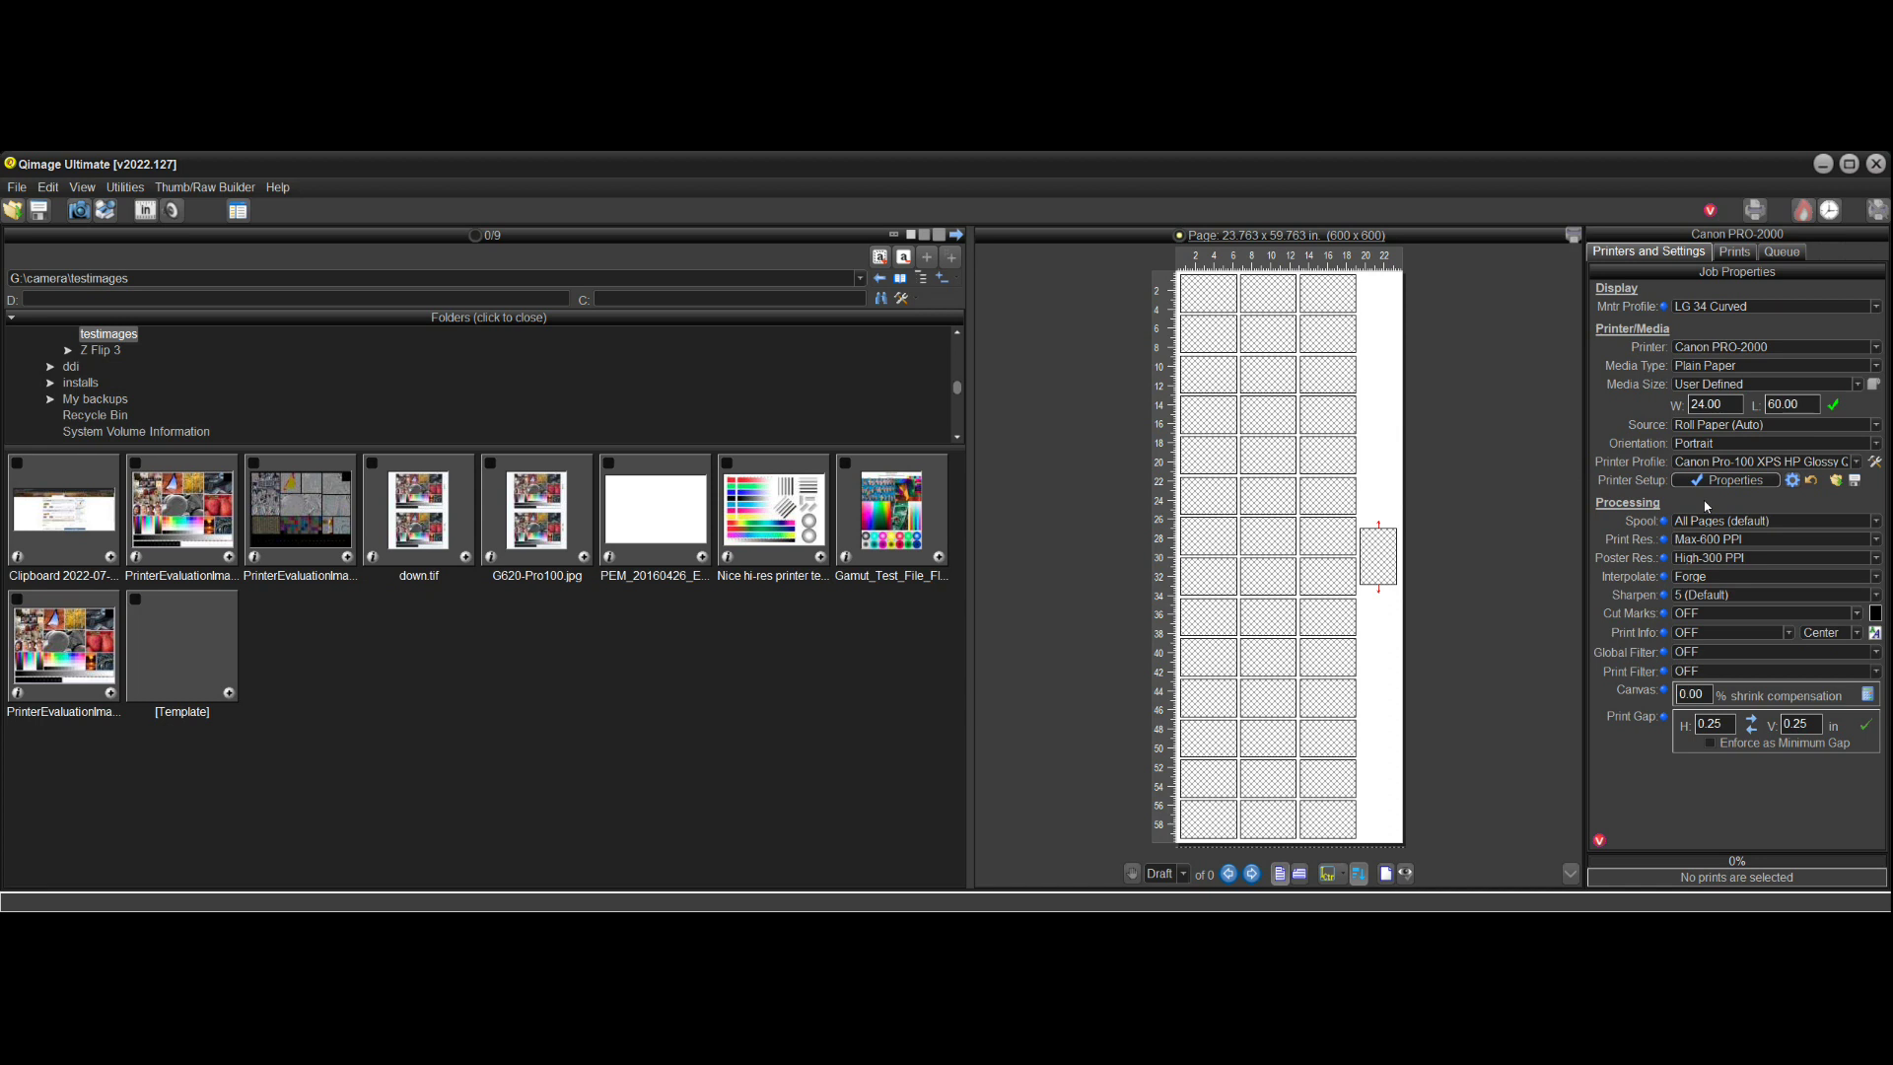
- Turn off the three Driver AI options for the Canon PRO-2000 and apply the printing options
{"action": "left_click", "coordinate": [1793, 482]}
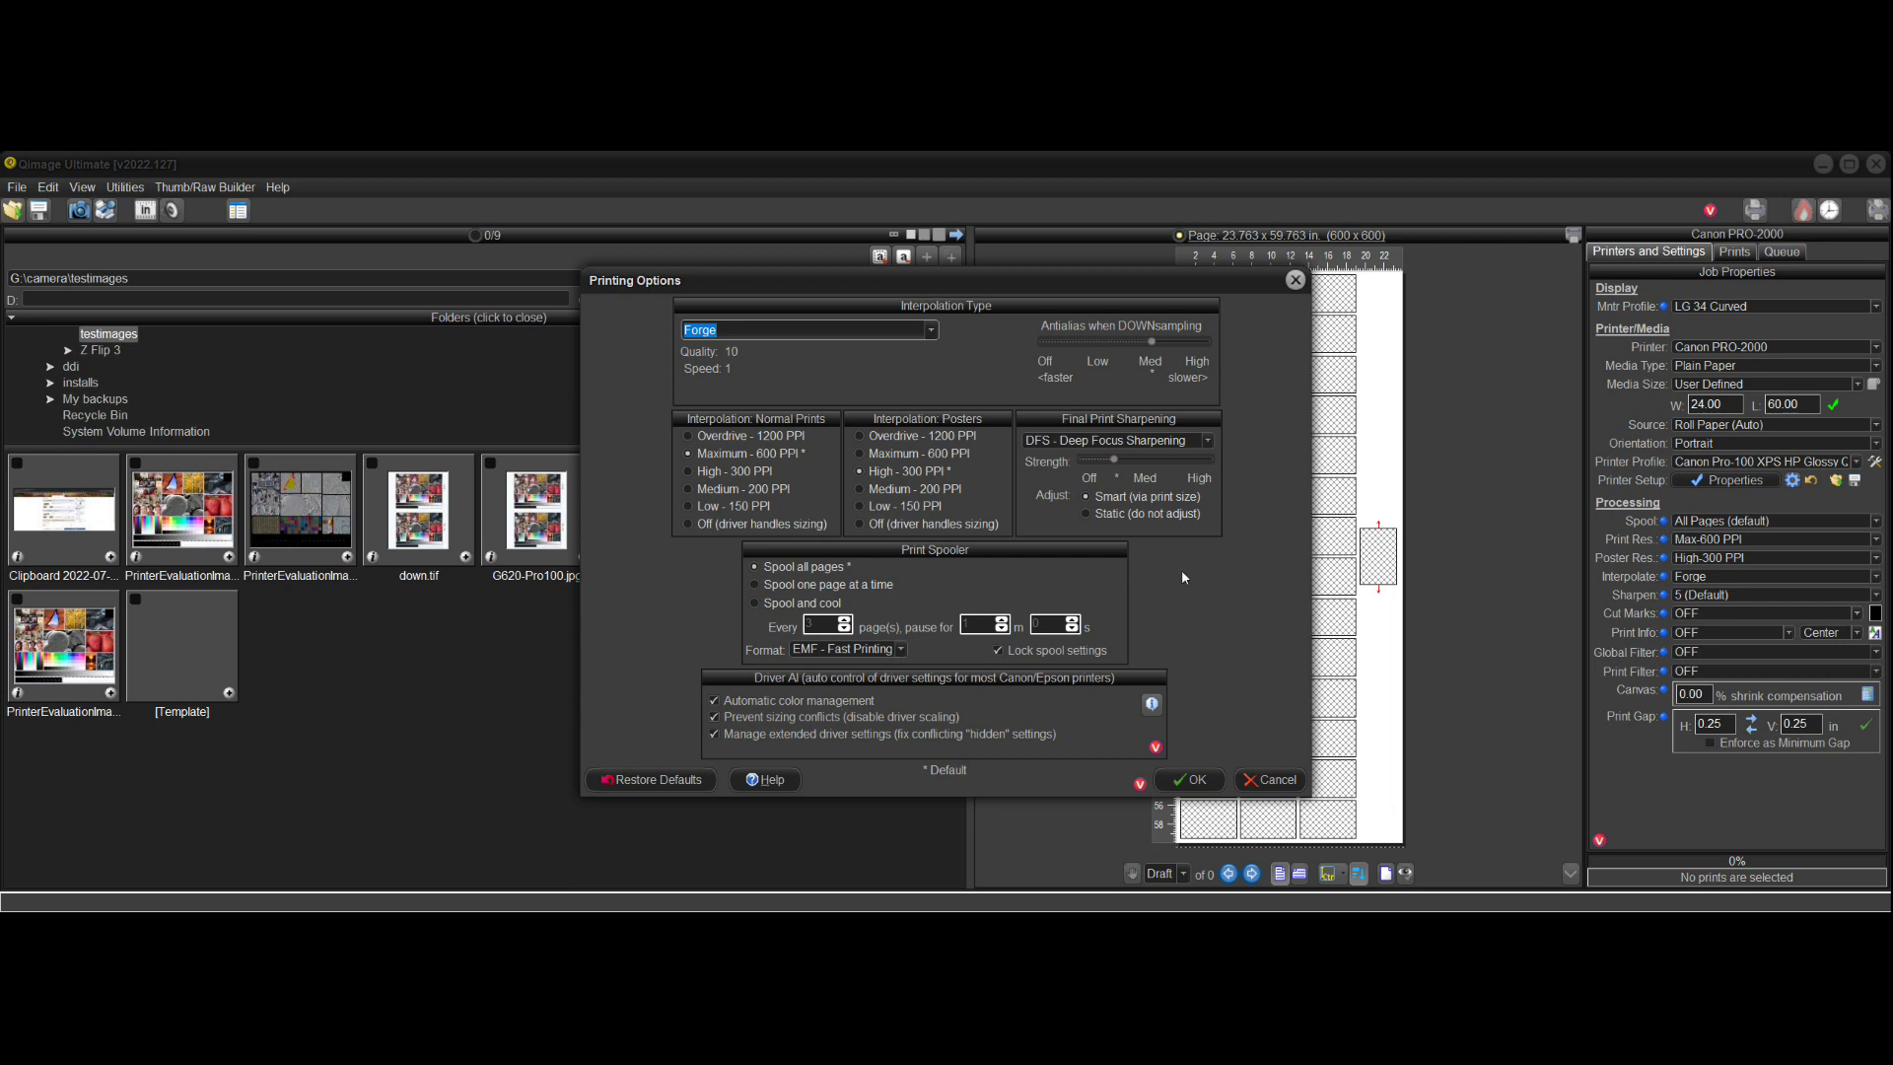
{"action": "left_click", "coordinate": [794, 701]}
{"action": "left_click", "coordinate": [778, 717]}
{"action": "left_click", "coordinate": [784, 734]}
{"action": "left_click", "coordinate": [1190, 780]}
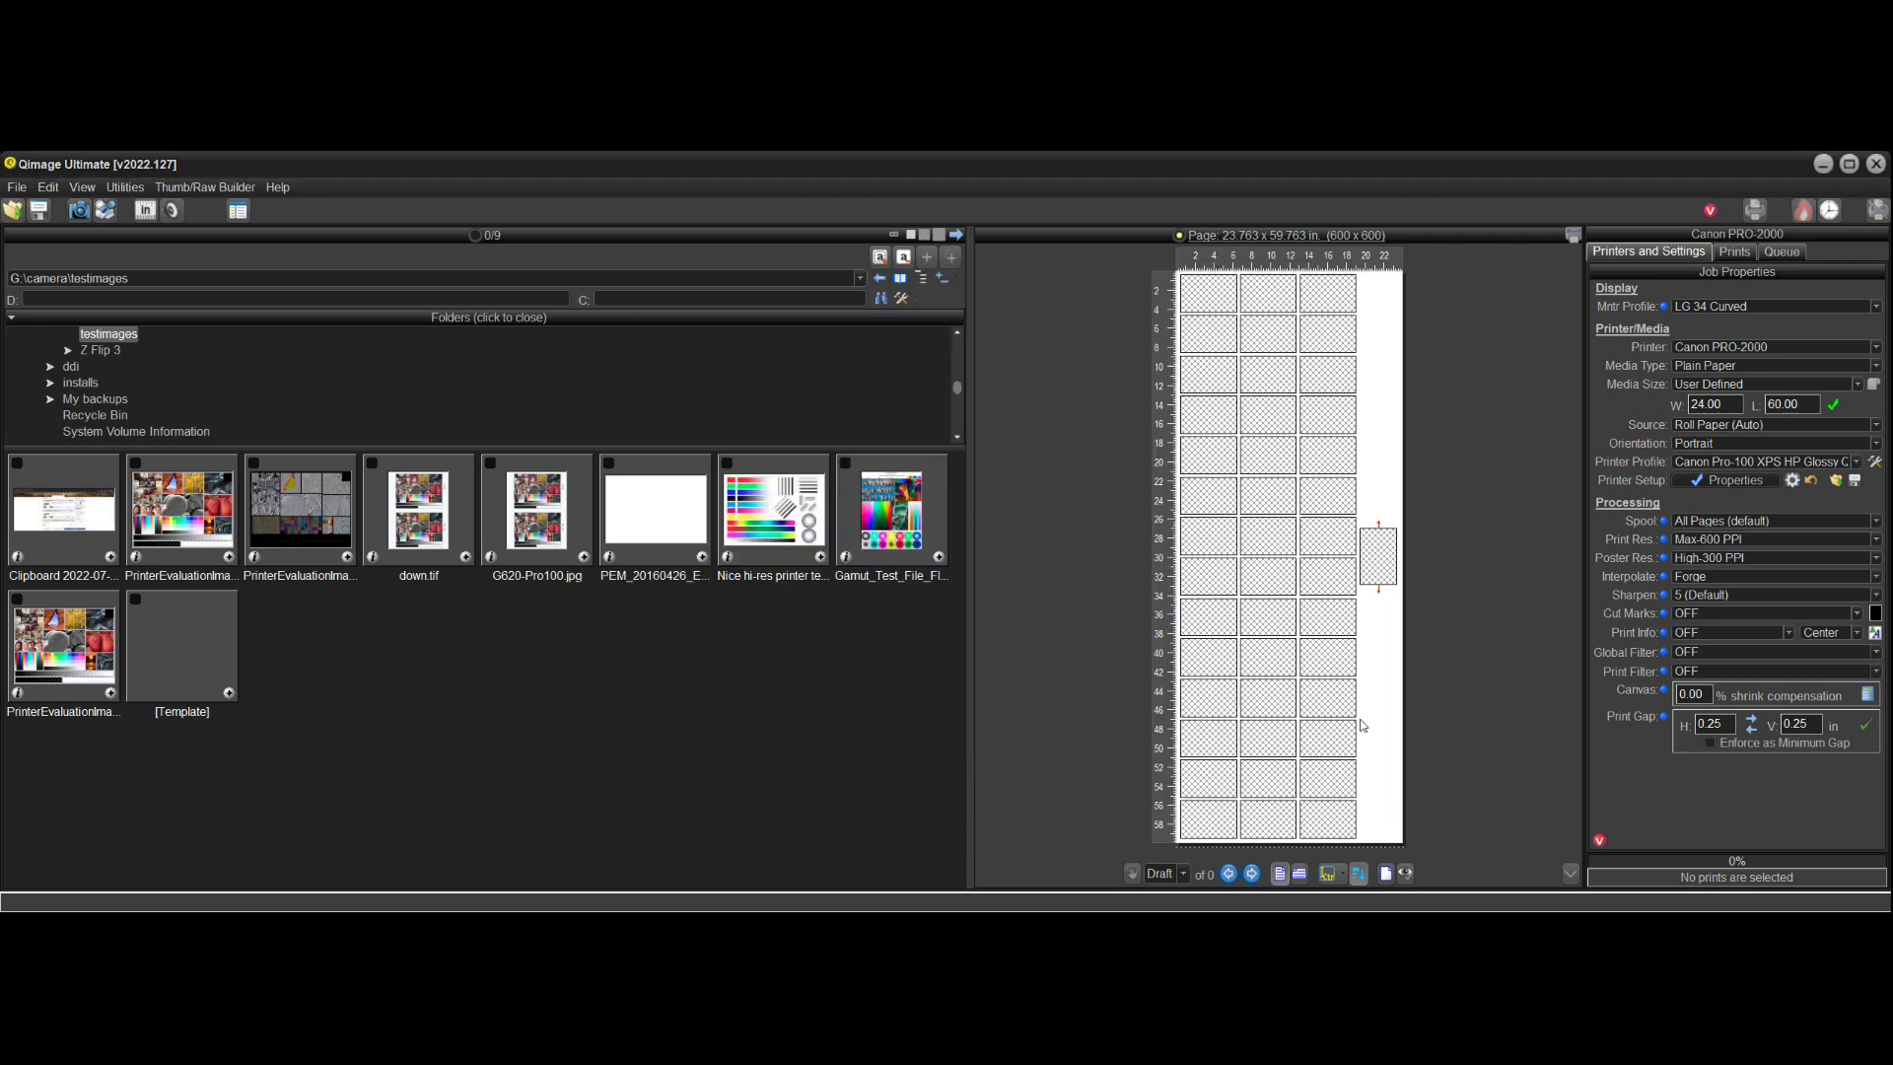
- Turn all three Driver AI options back on for the Canon PRO-2000 and recheck them in the printing options
{"action": "left_click", "coordinate": [1792, 482]}
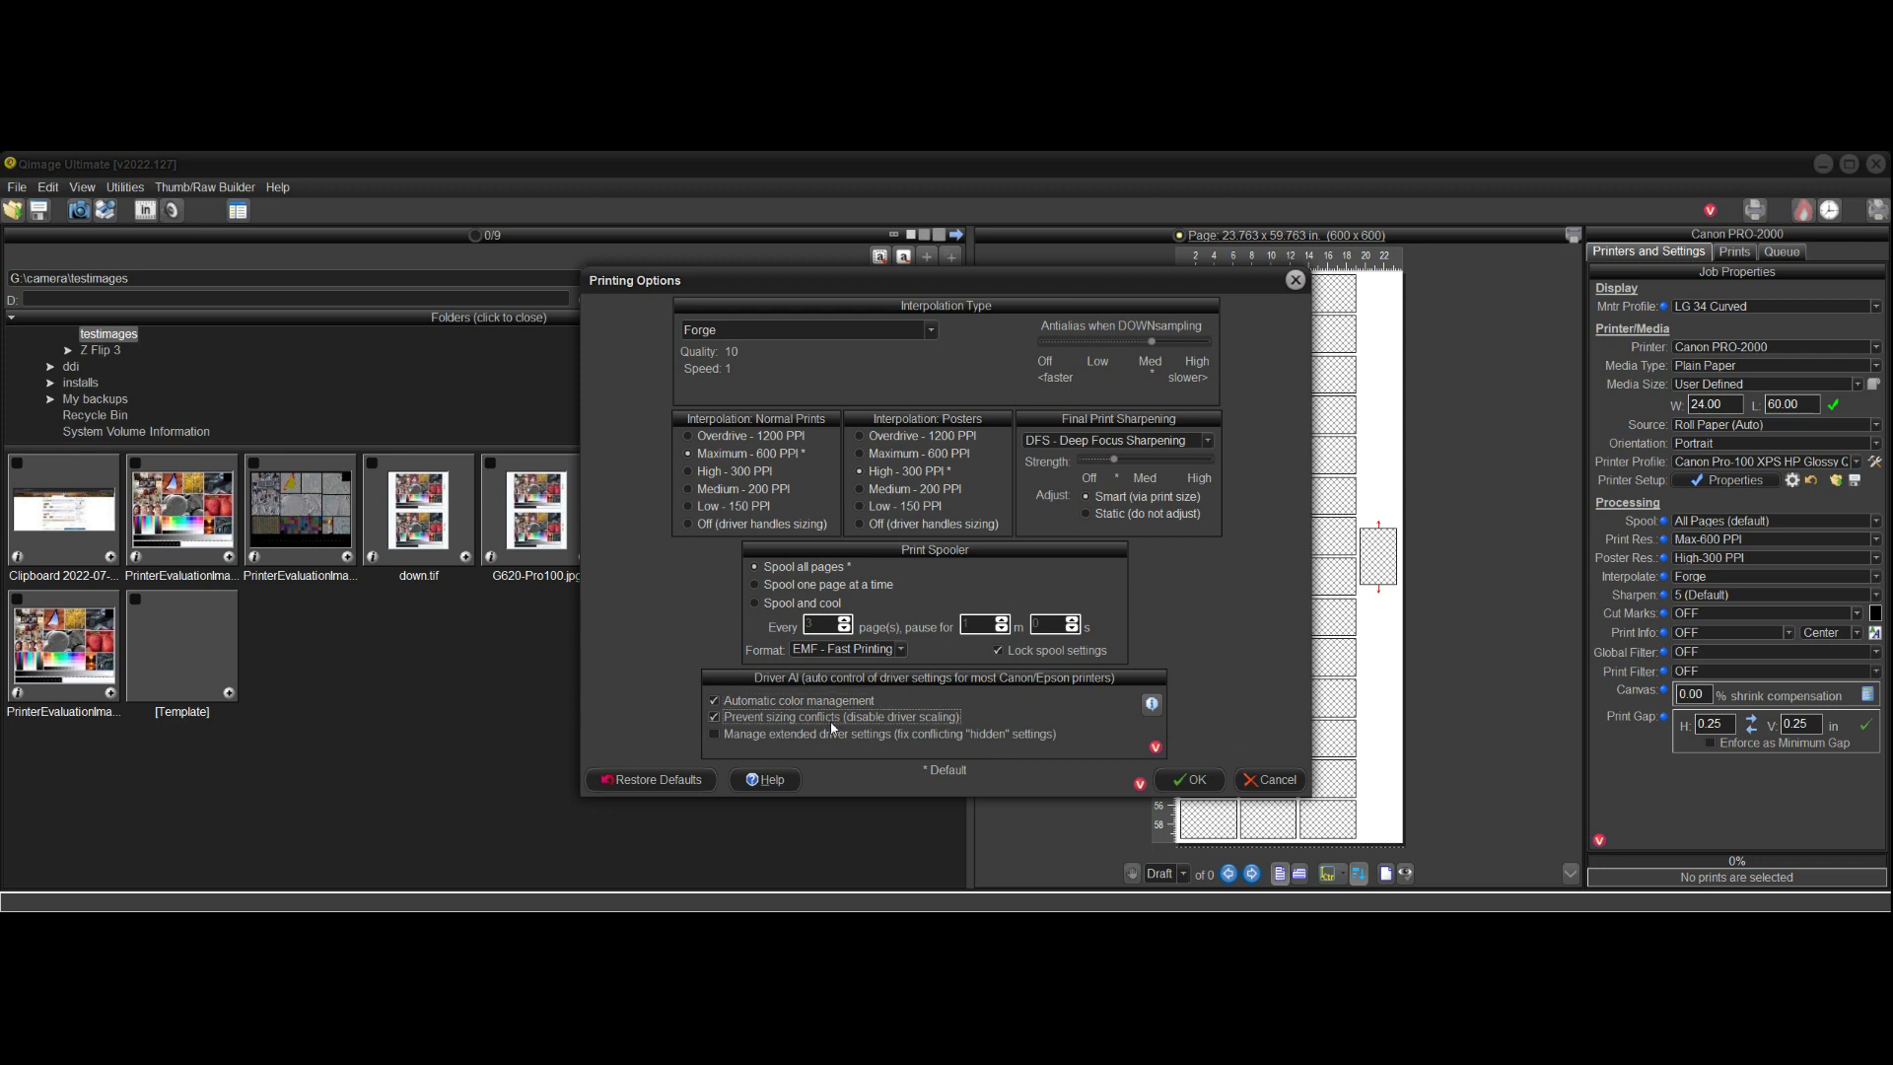
{"action": "left_click", "coordinate": [1188, 784]}
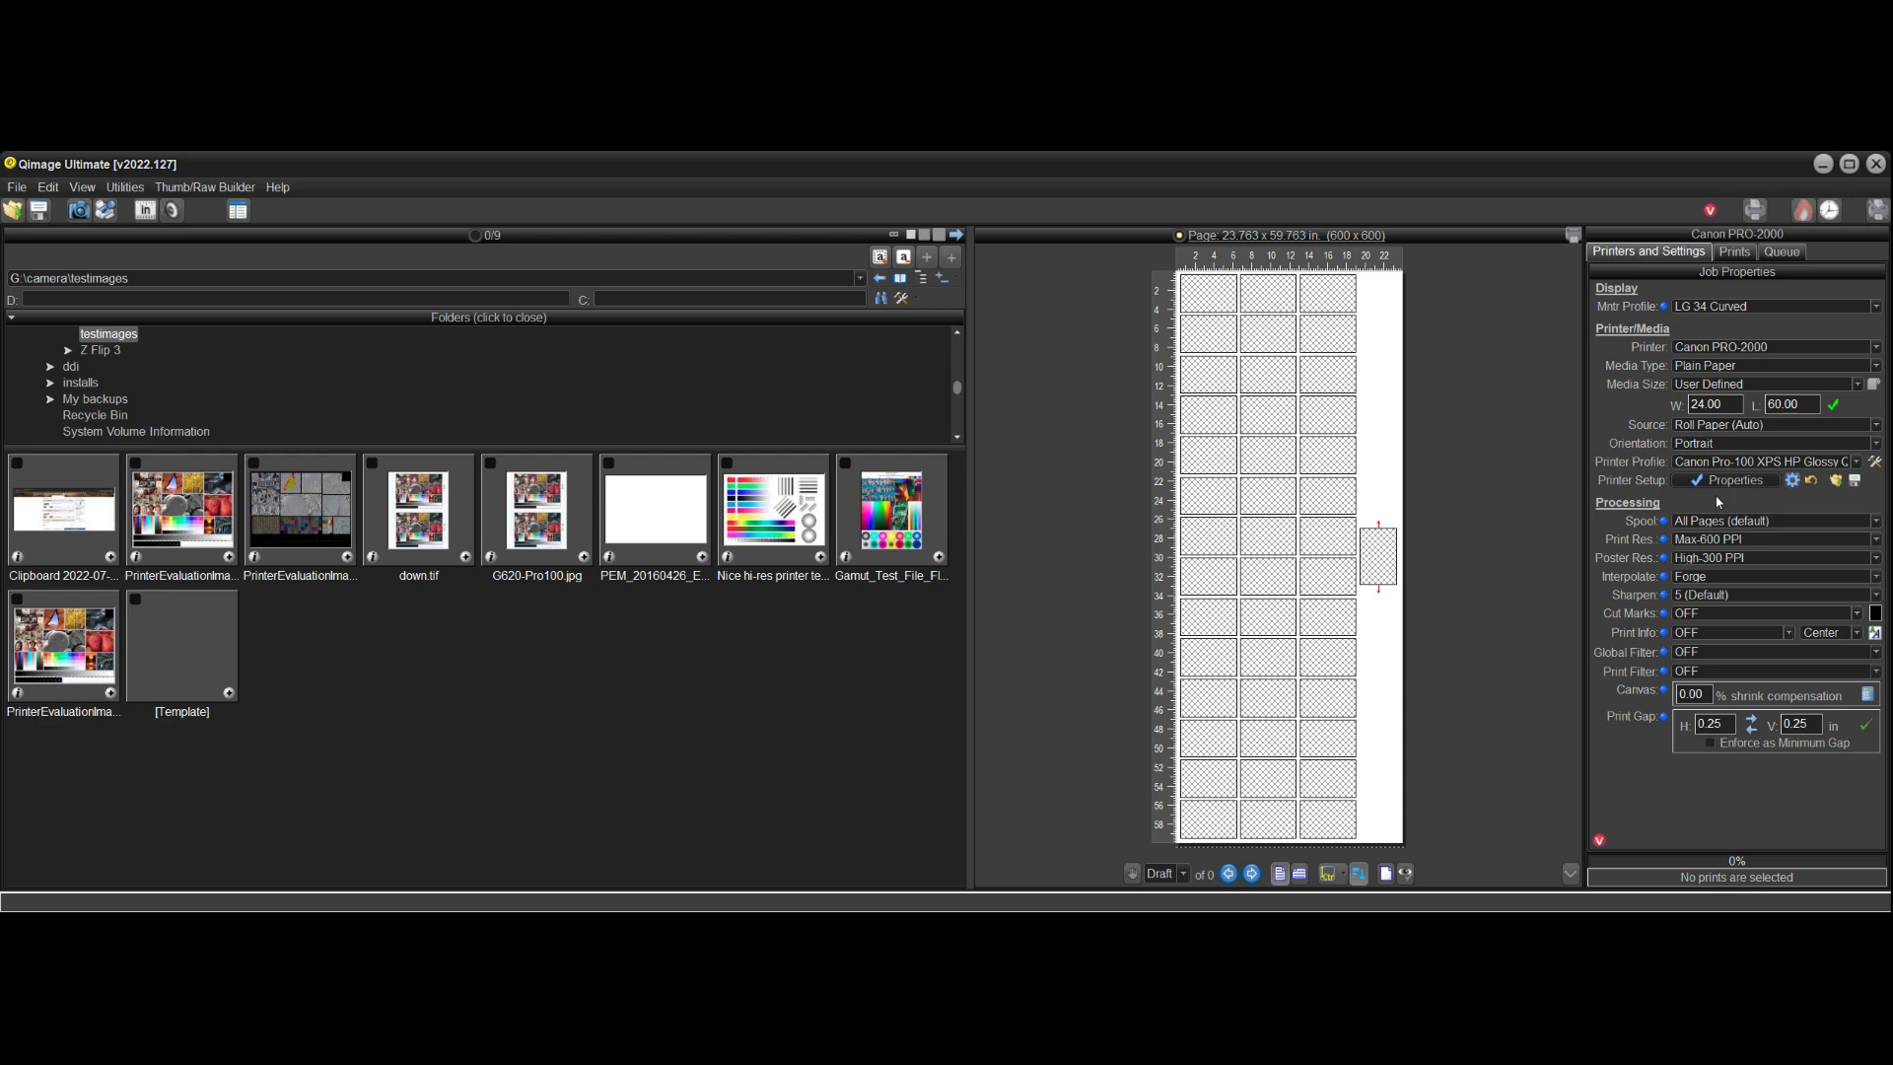
{"action": "left_click", "coordinate": [1792, 482]}
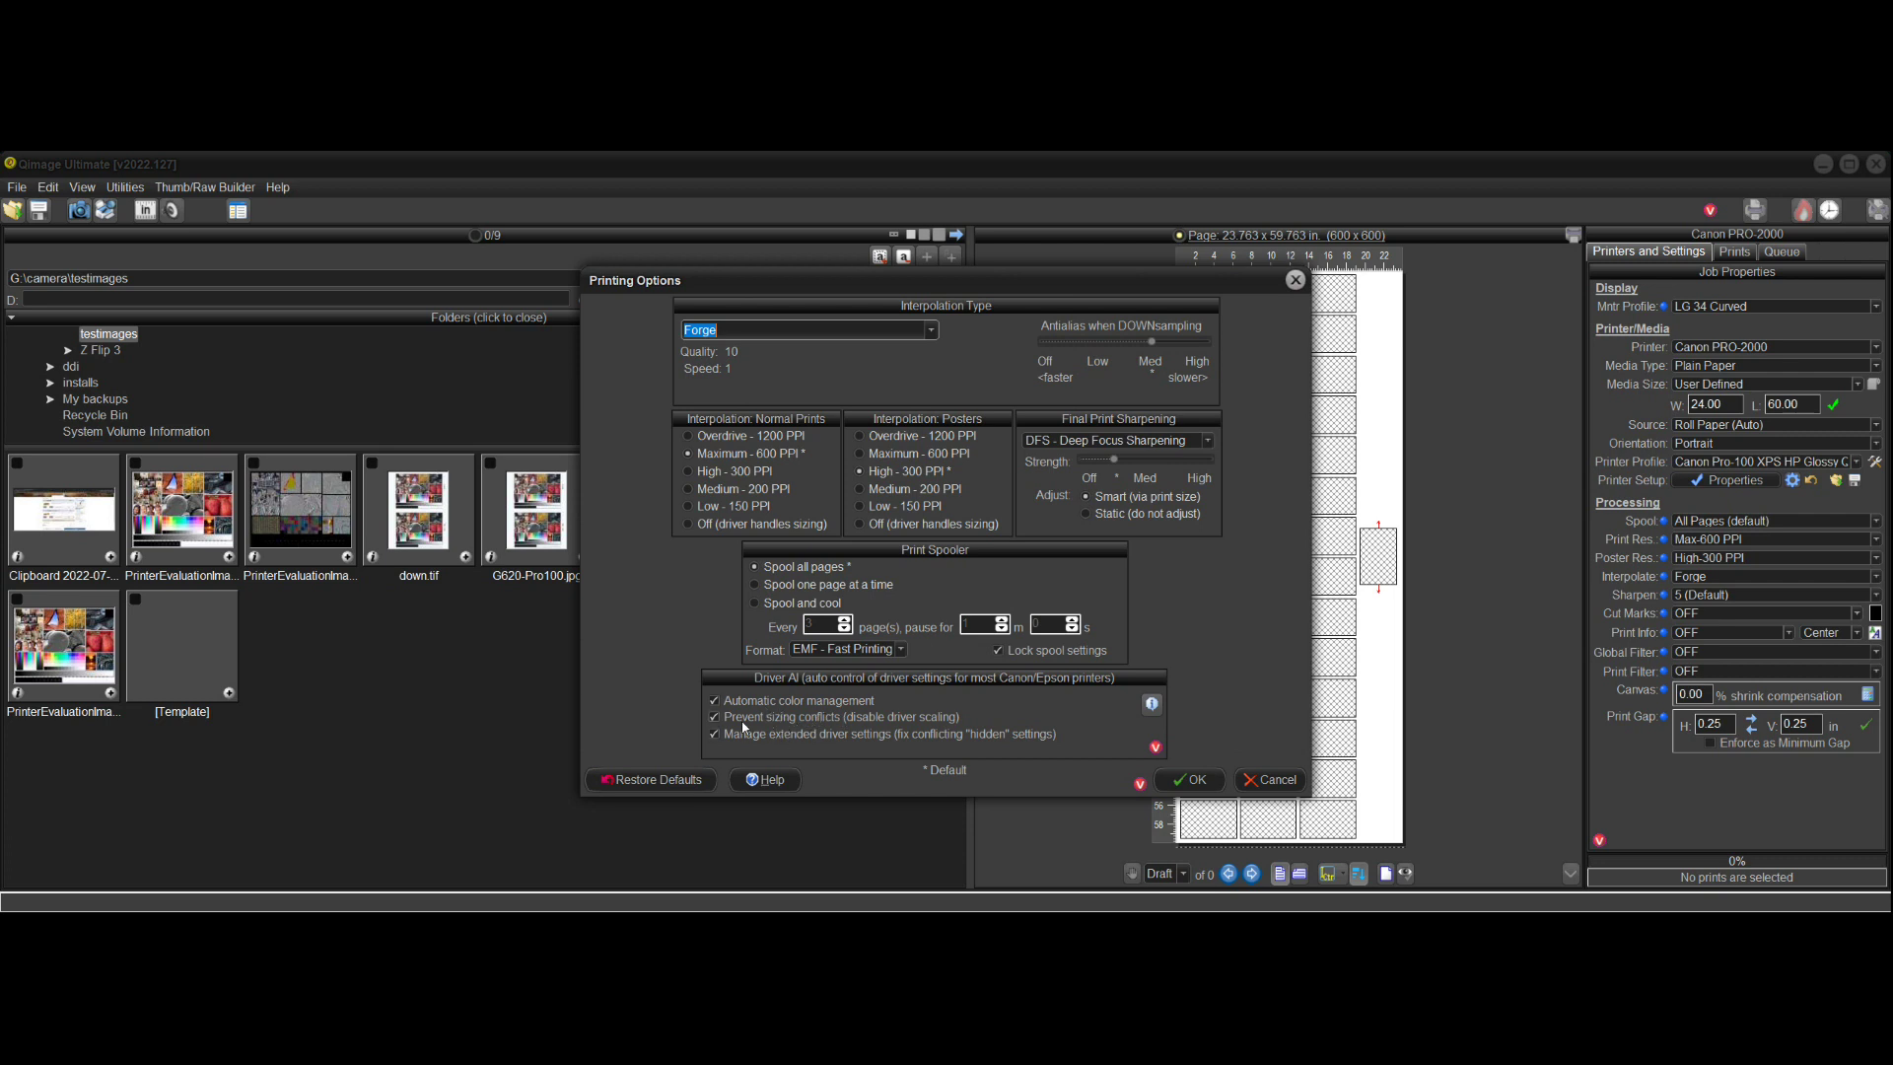
{"action": "left_click", "coordinate": [1205, 780]}
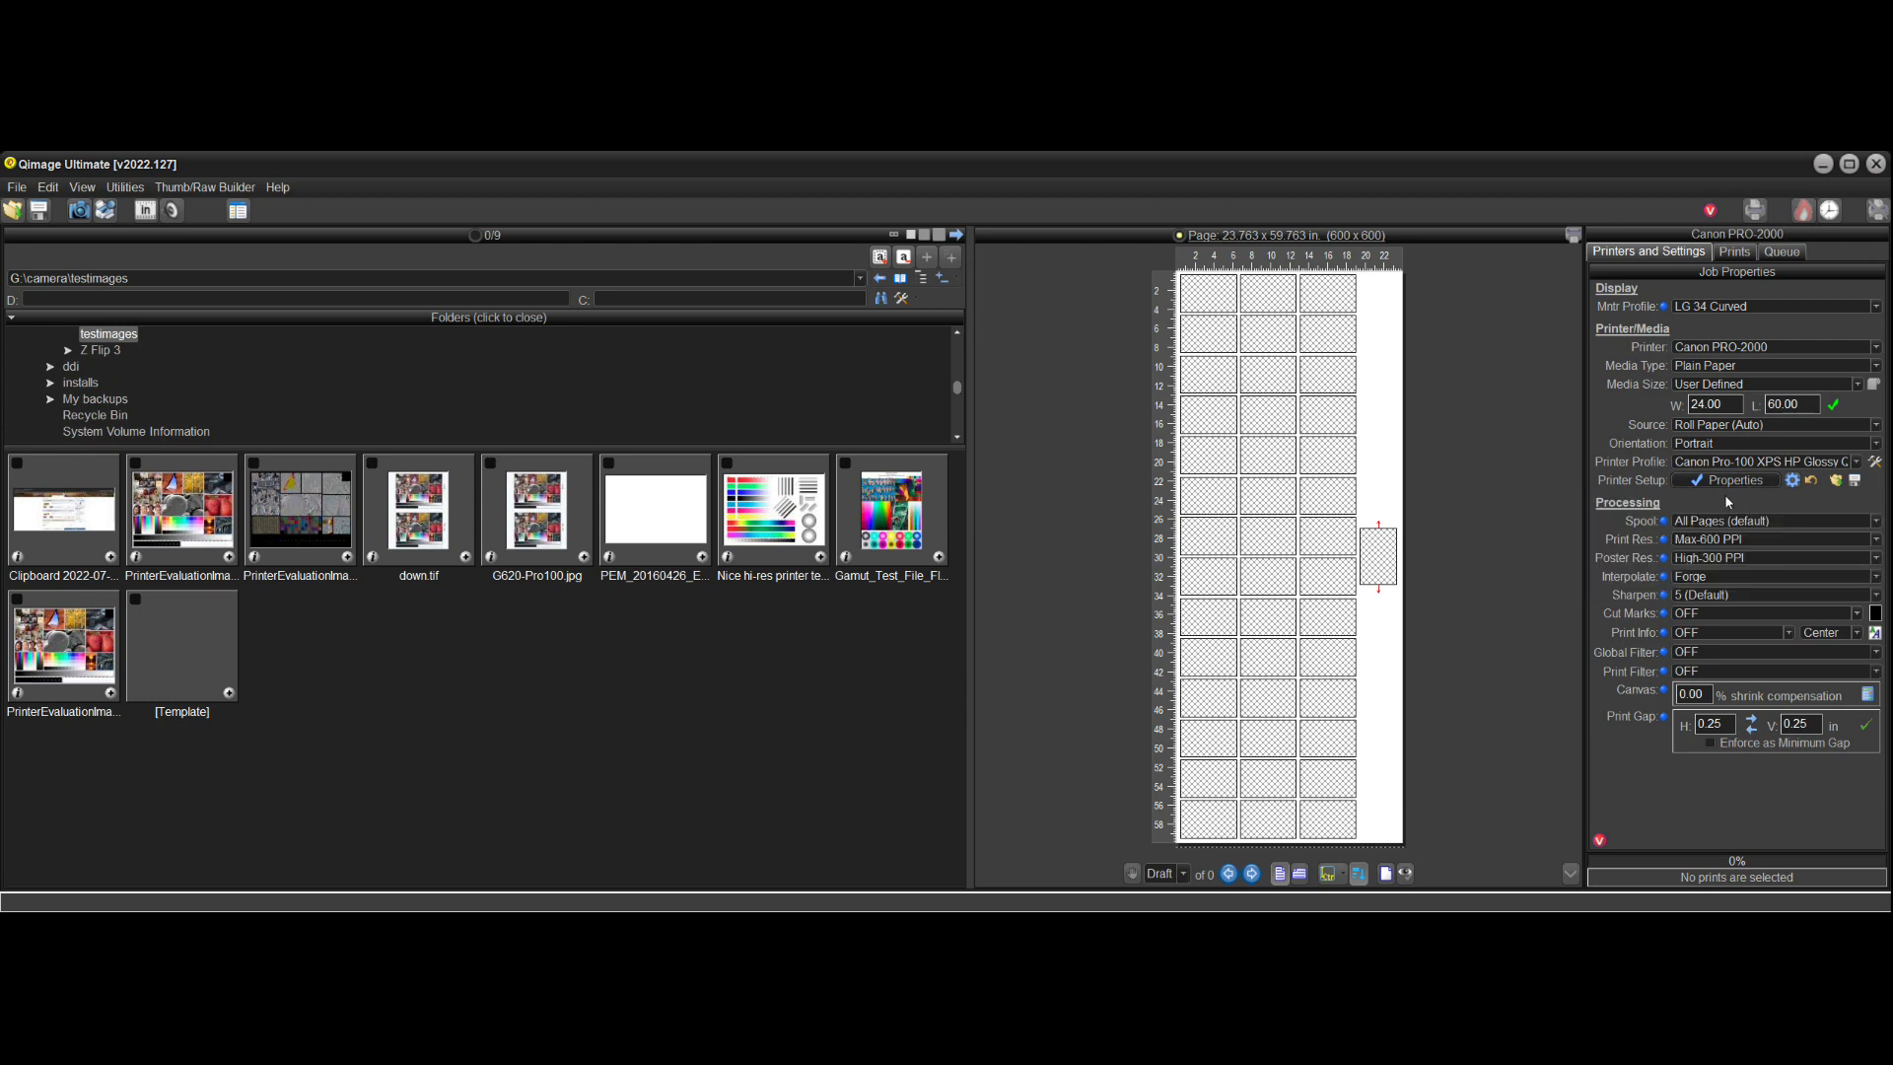
- Switch the printer to the Canon PRO-300 series and accept its driver properties as they are
{"action": "left_click", "coordinate": [1876, 348]}
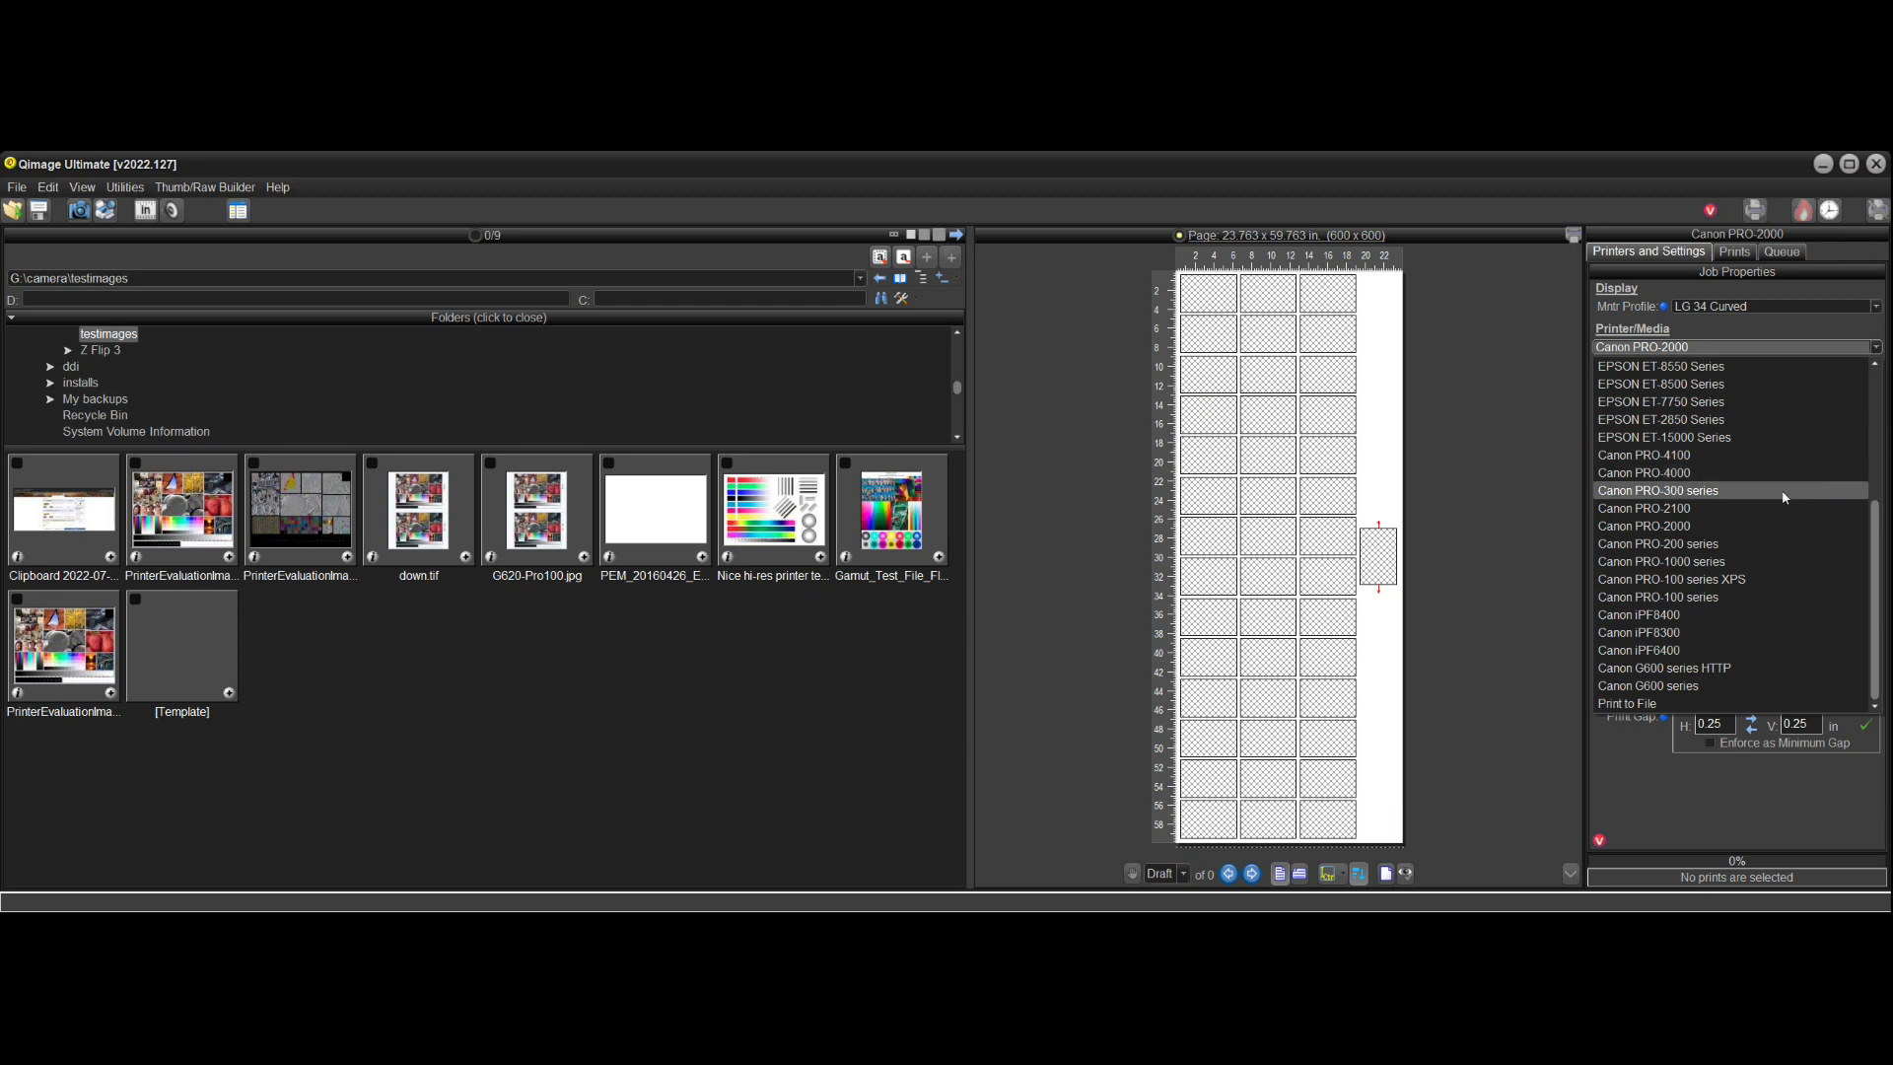
{"action": "left_click", "coordinate": [1718, 491]}
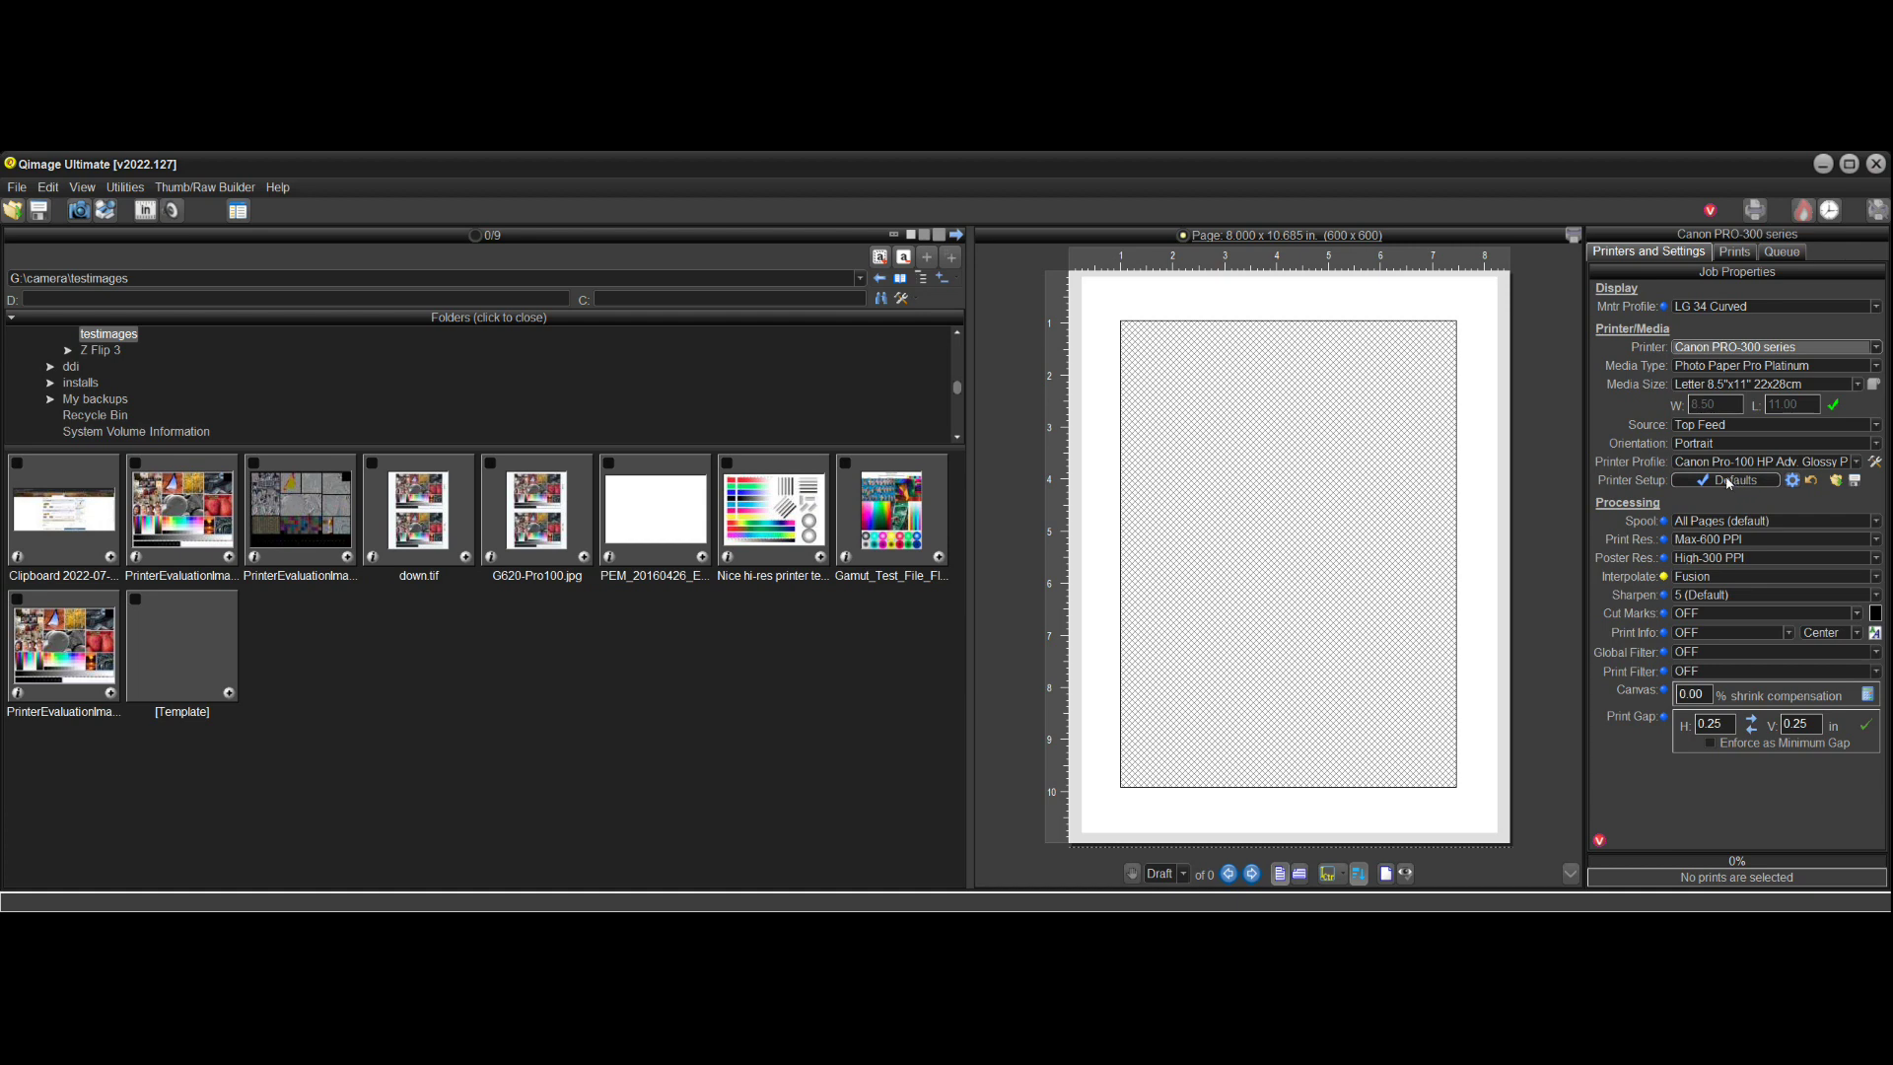
{"action": "left_click", "coordinate": [1727, 482]}
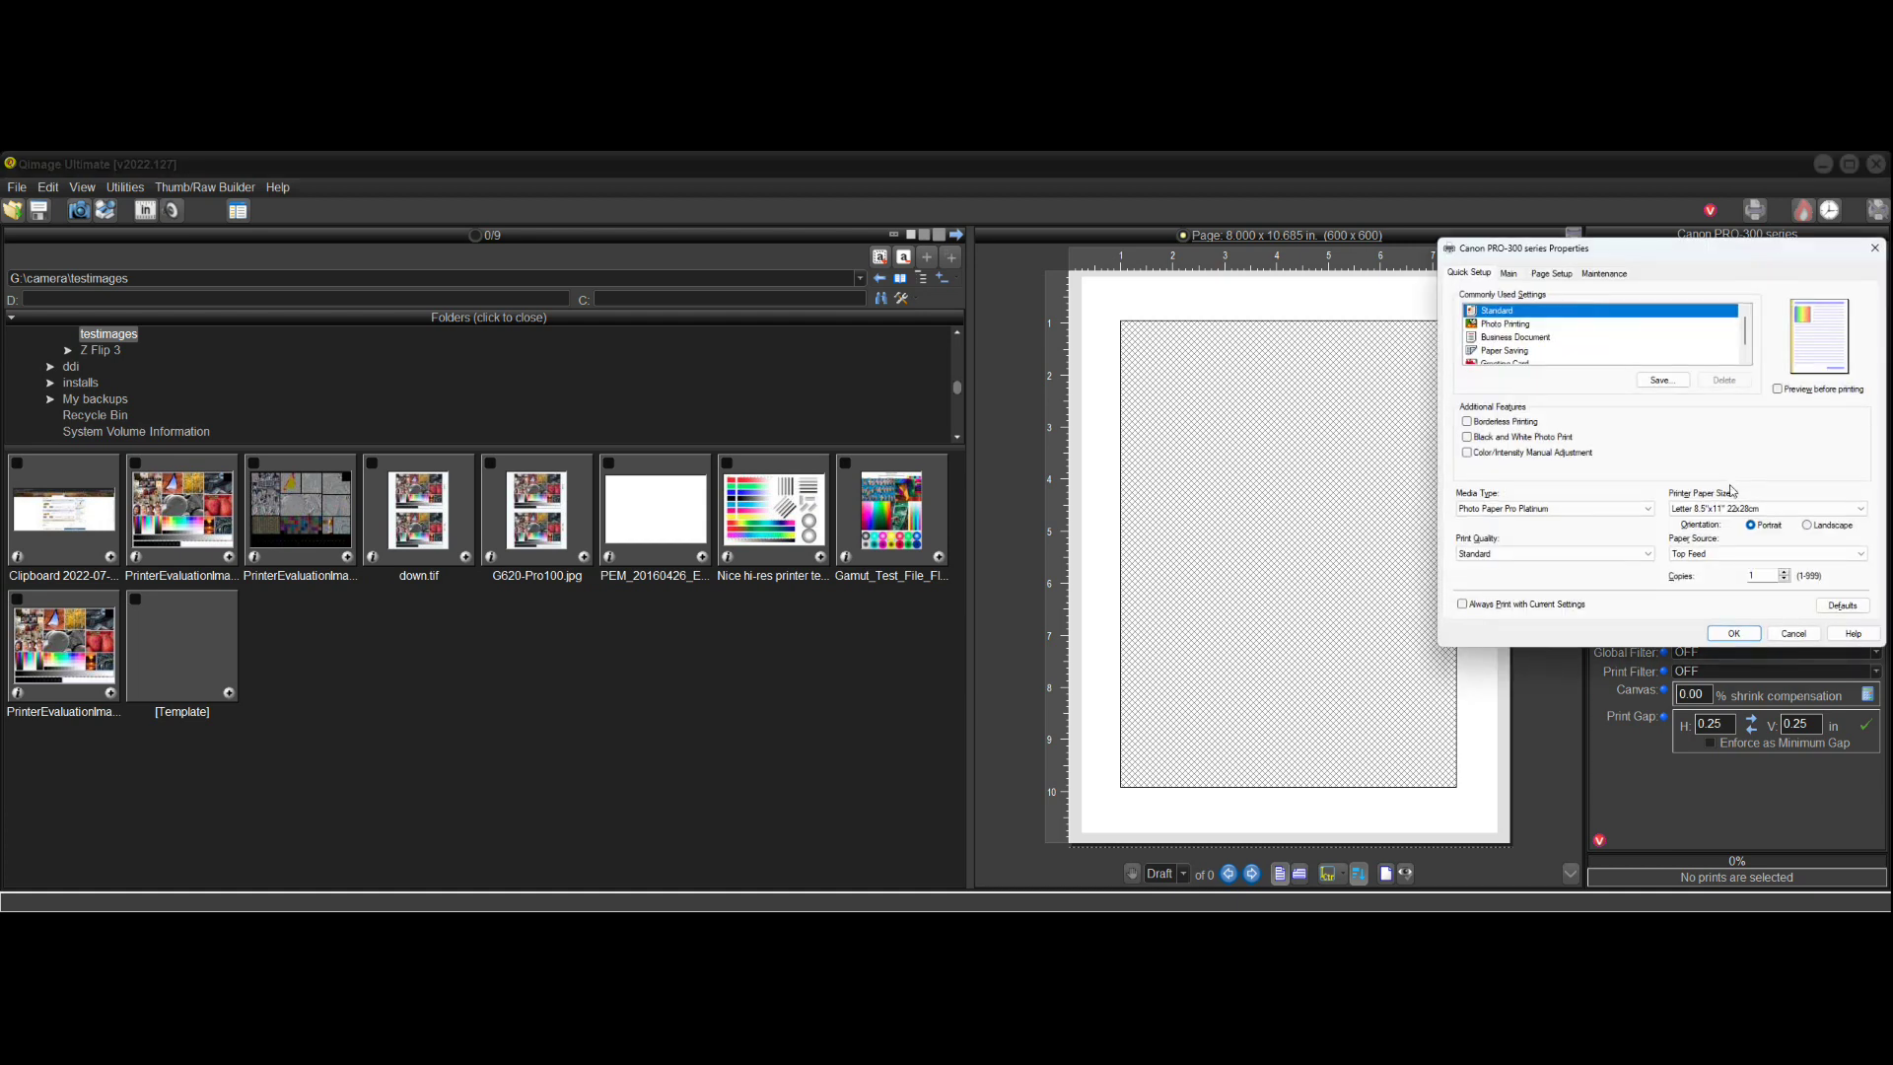
{"action": "left_click", "coordinate": [1737, 634]}
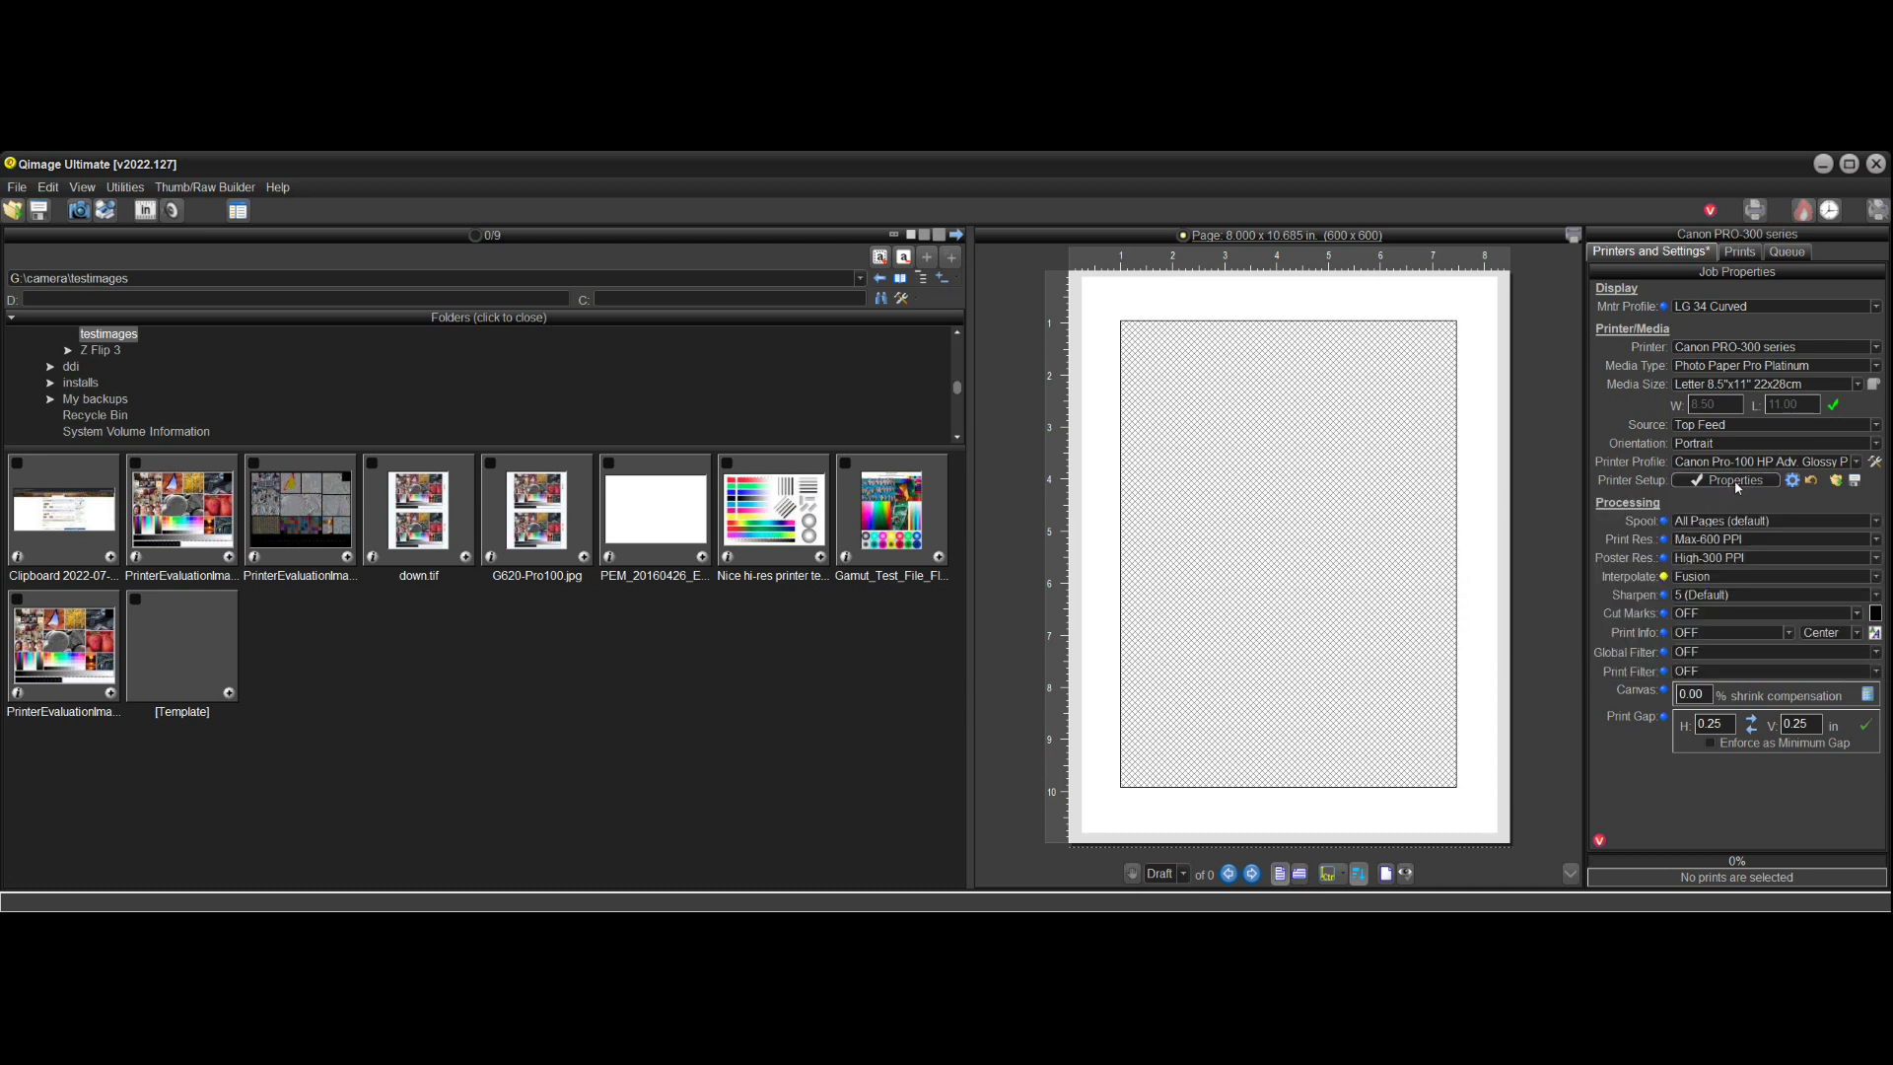
- Set the print quality to Highest in the Canon PRO-300 driver properties for Photo Paper Pro Platinum
{"action": "left_click", "coordinate": [1736, 483]}
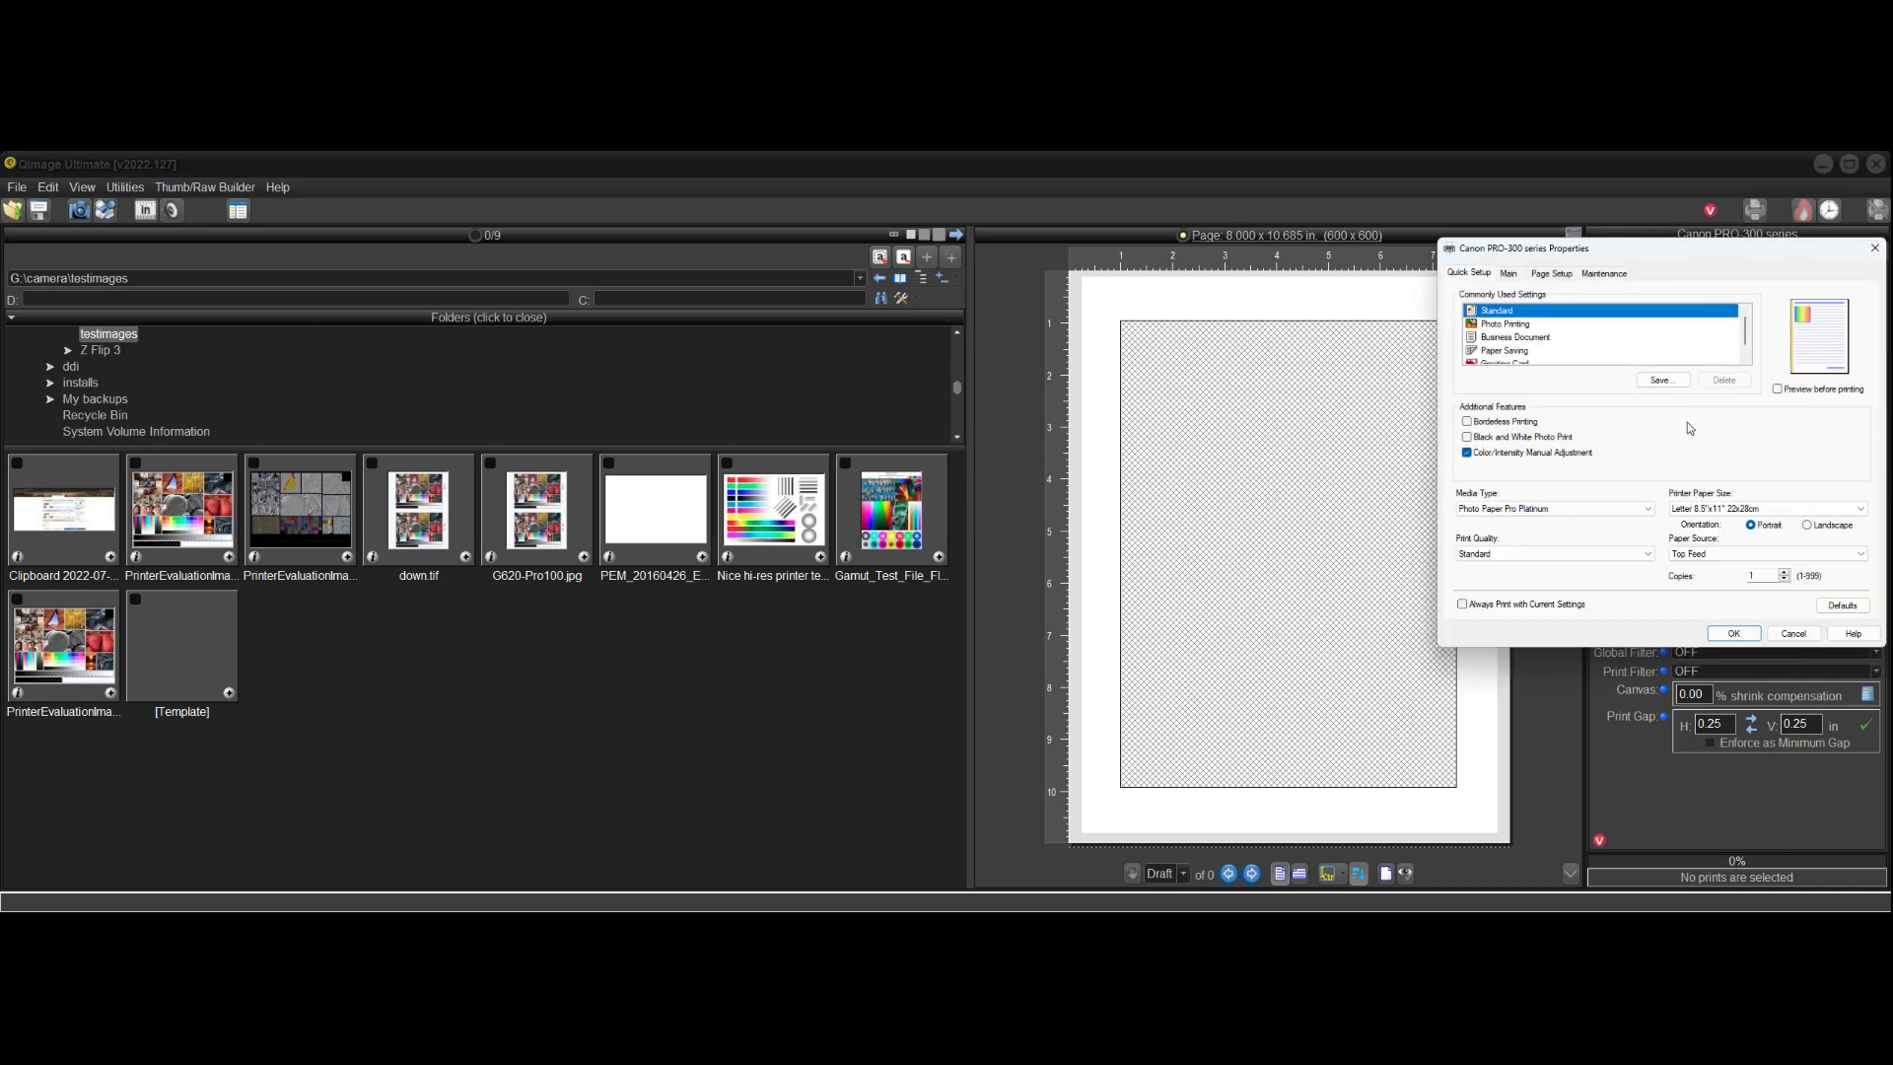
{"action": "left_click", "coordinate": [1502, 558]}
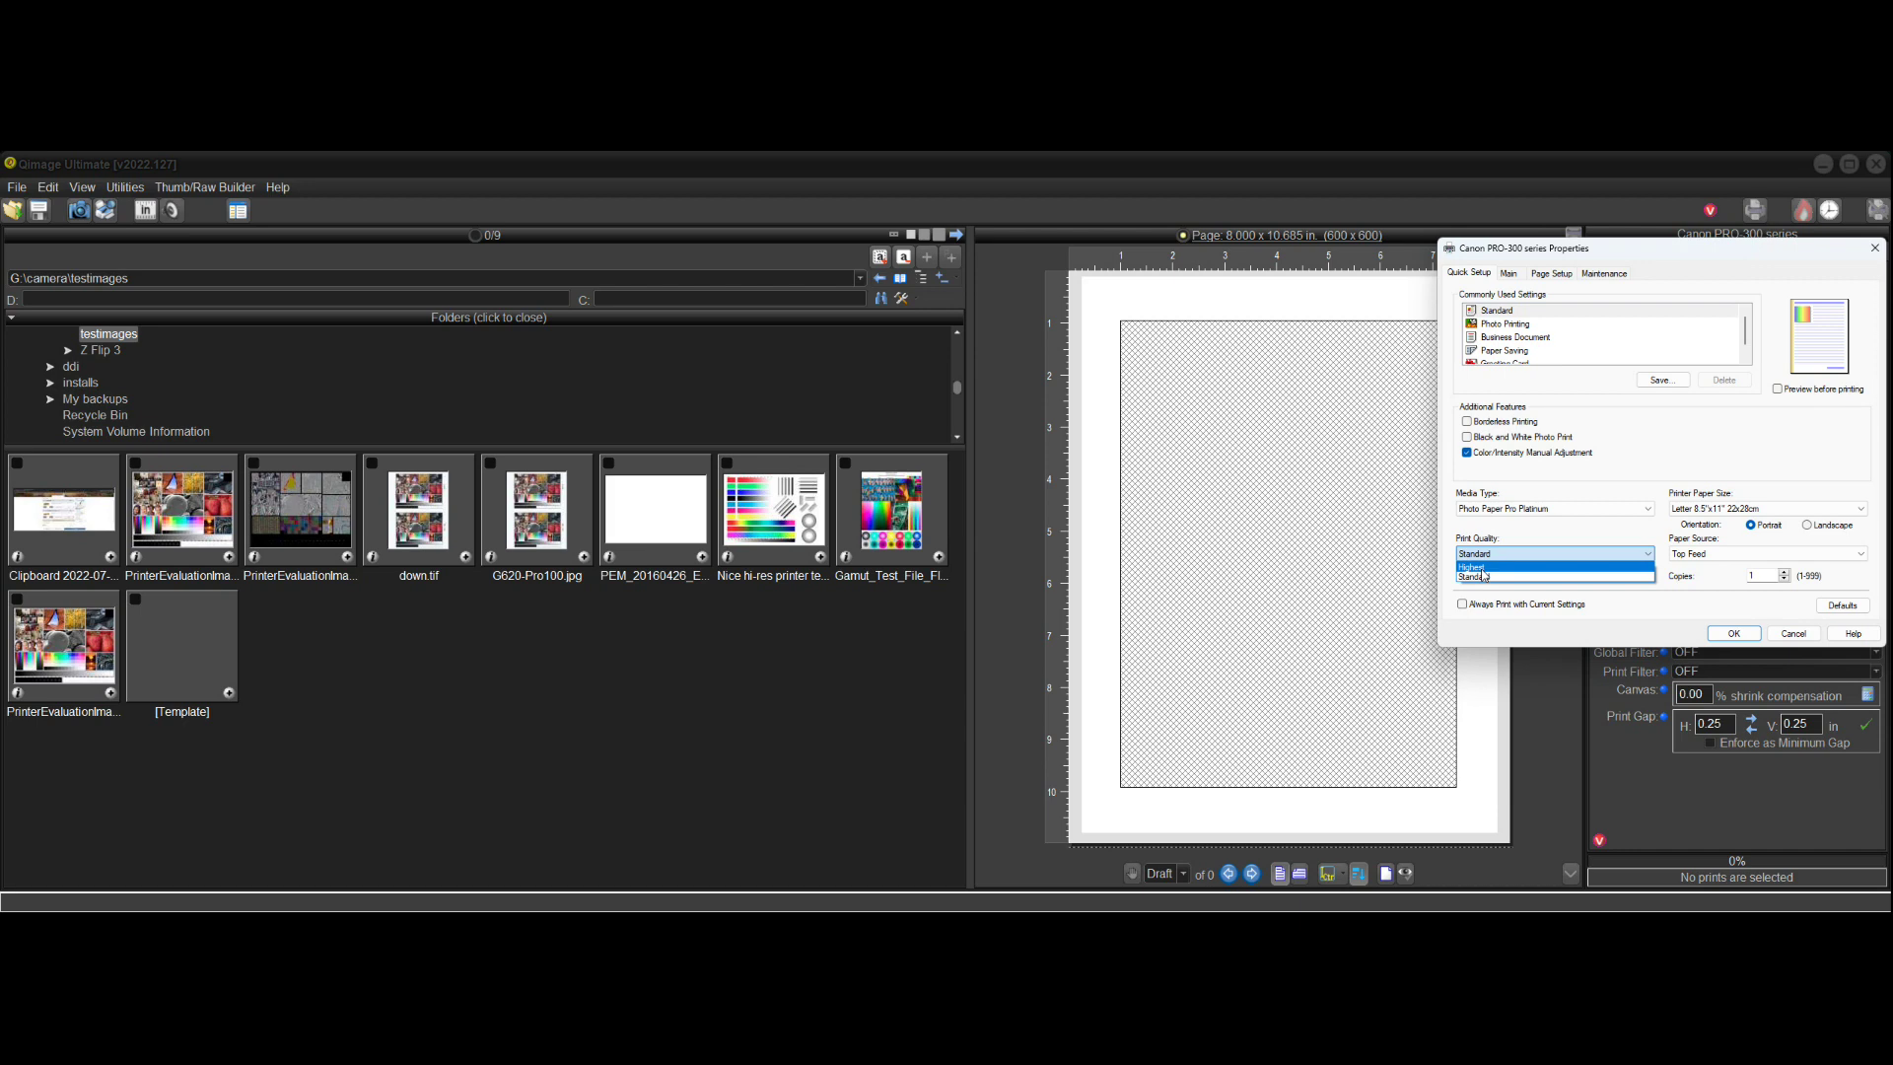
{"action": "left_click", "coordinate": [1482, 569]}
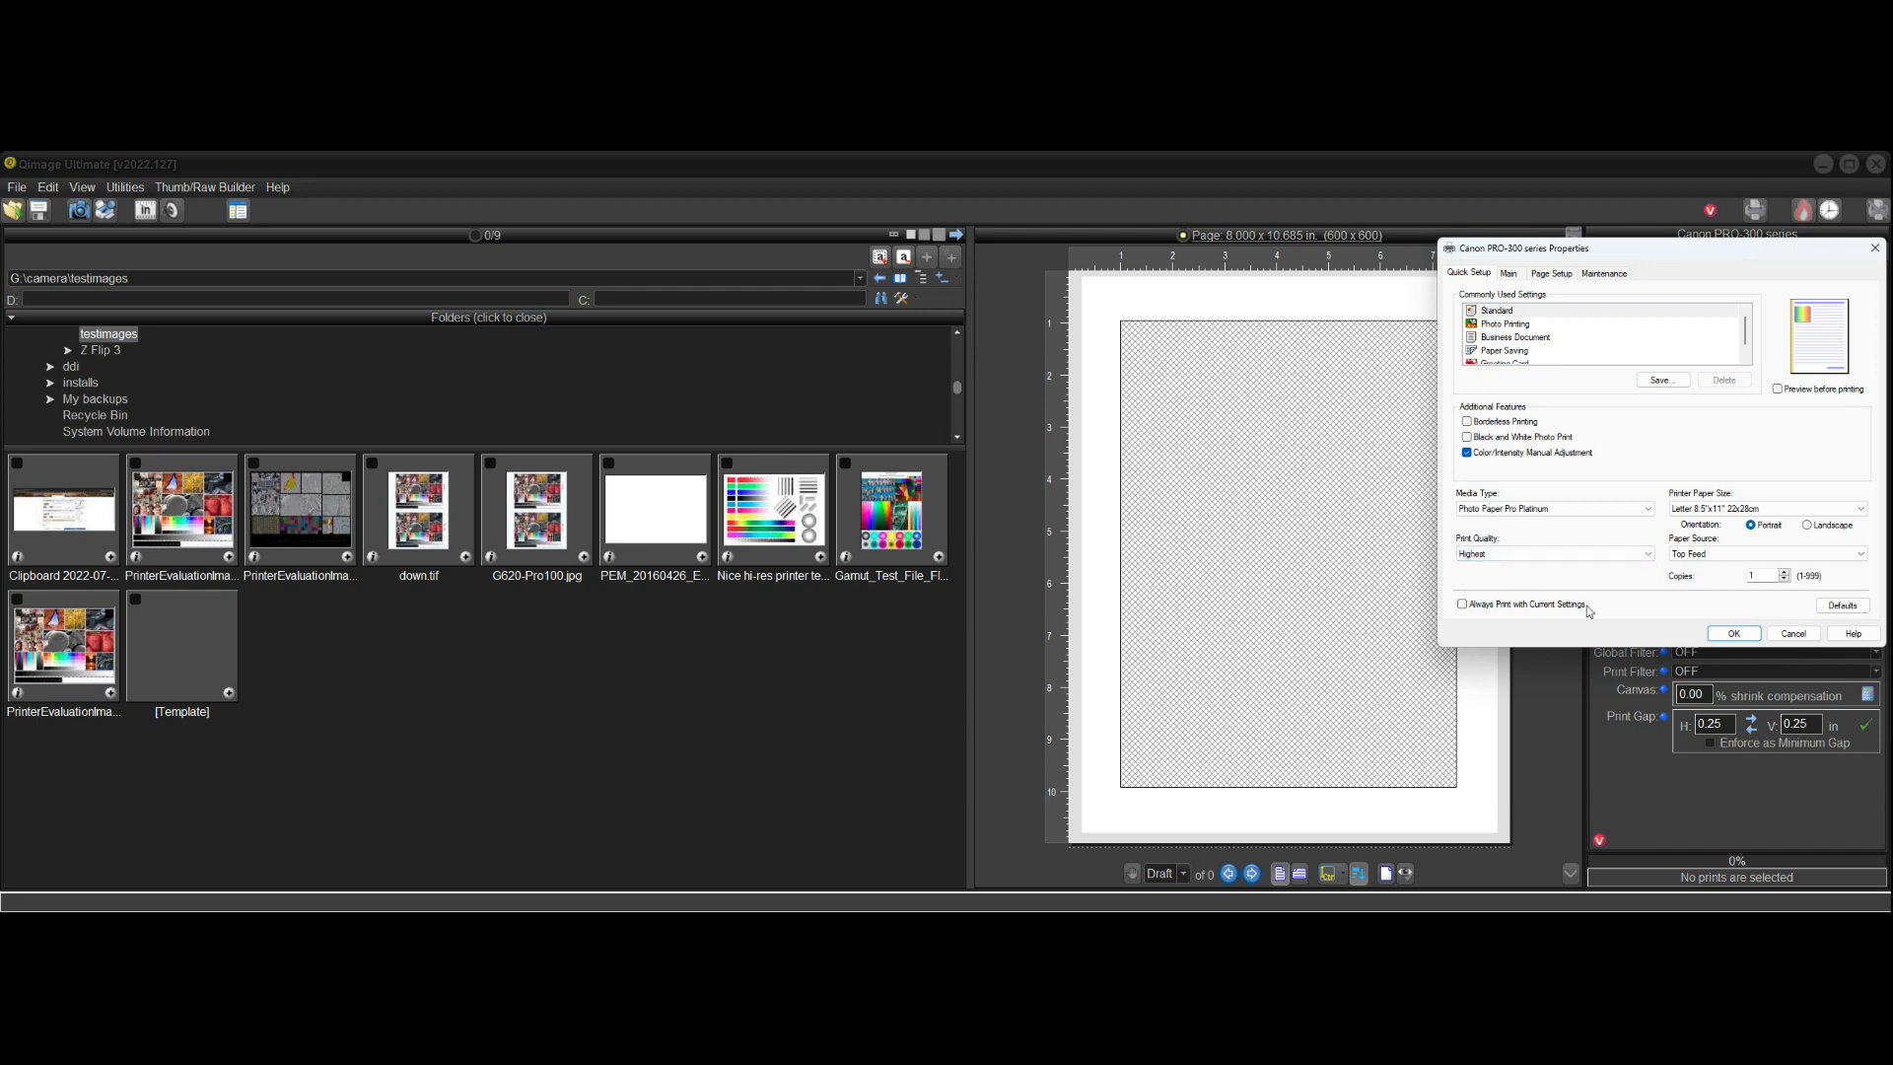
{"action": "left_click", "coordinate": [1743, 634]}
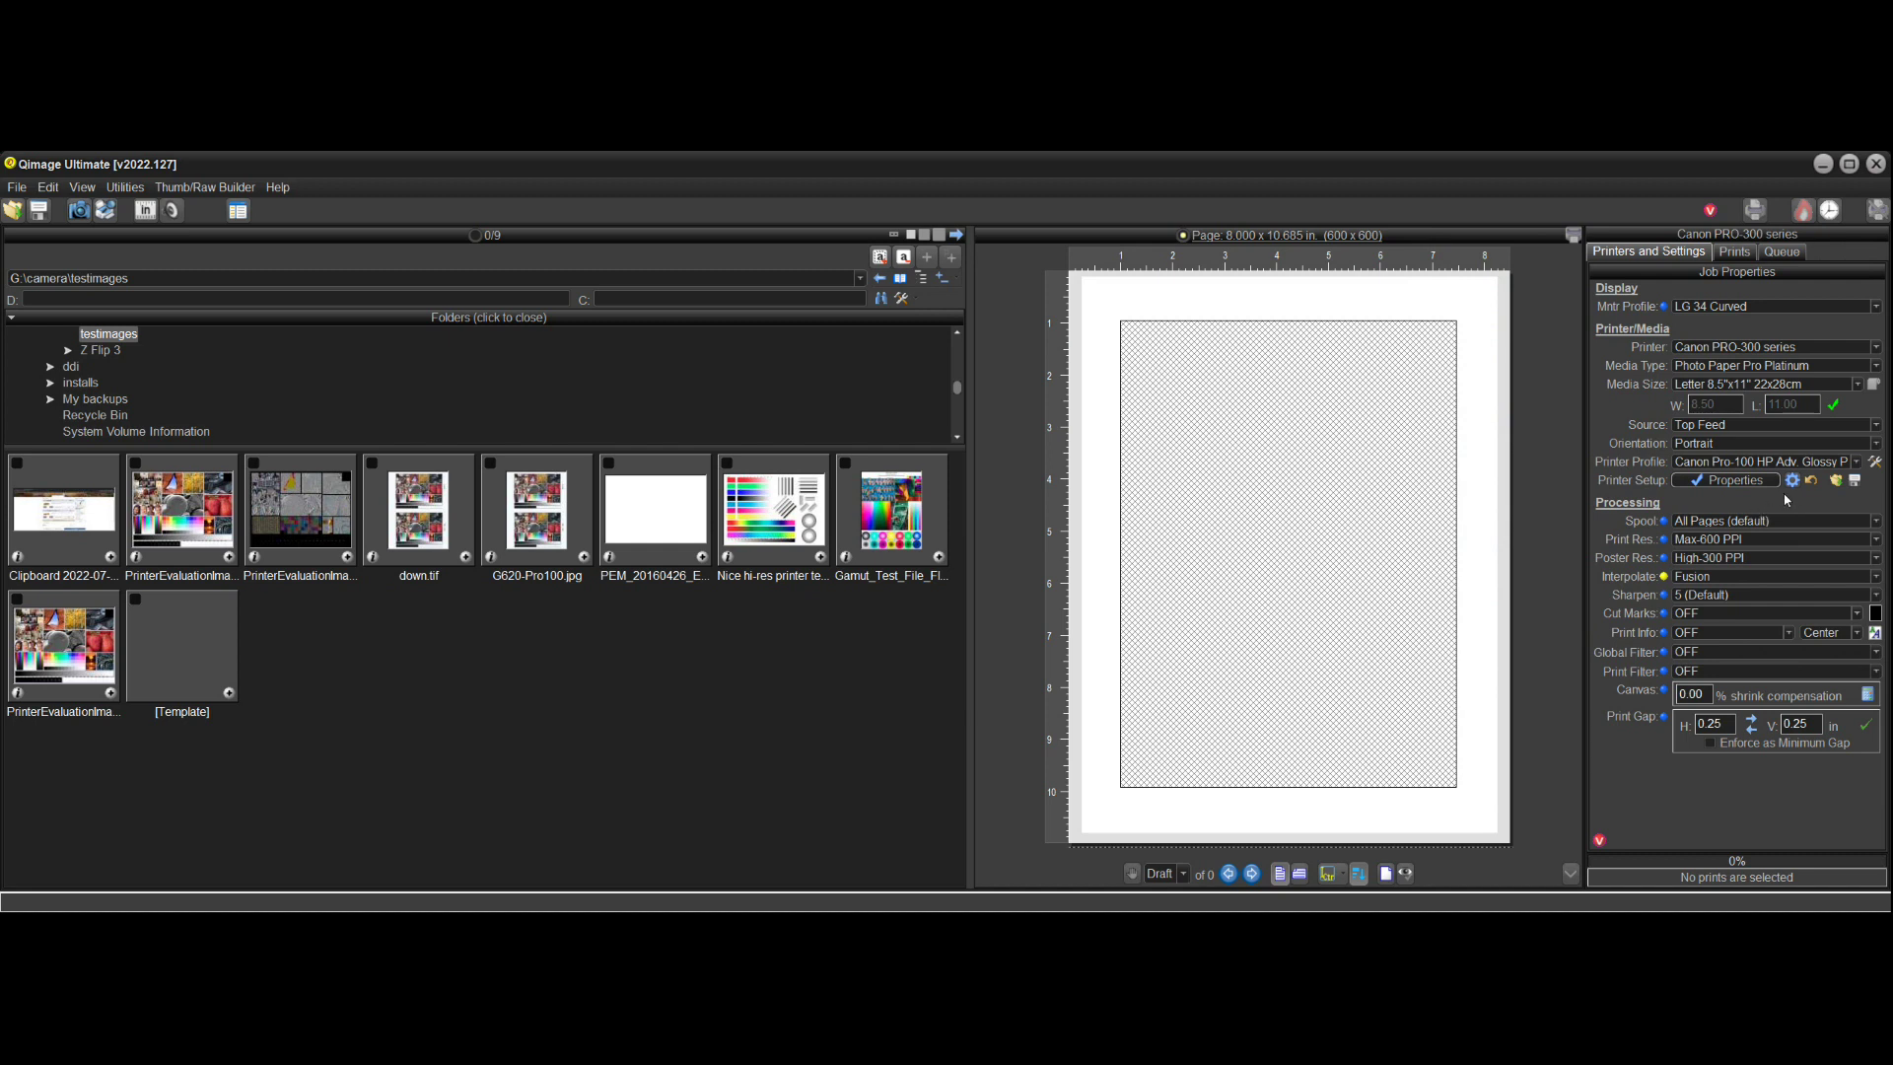
- Turn on borderless printing in the Canon PRO-300 driver properties and apply it to trigger Driver AI's hints
{"action": "left_click", "coordinate": [1726, 483]}
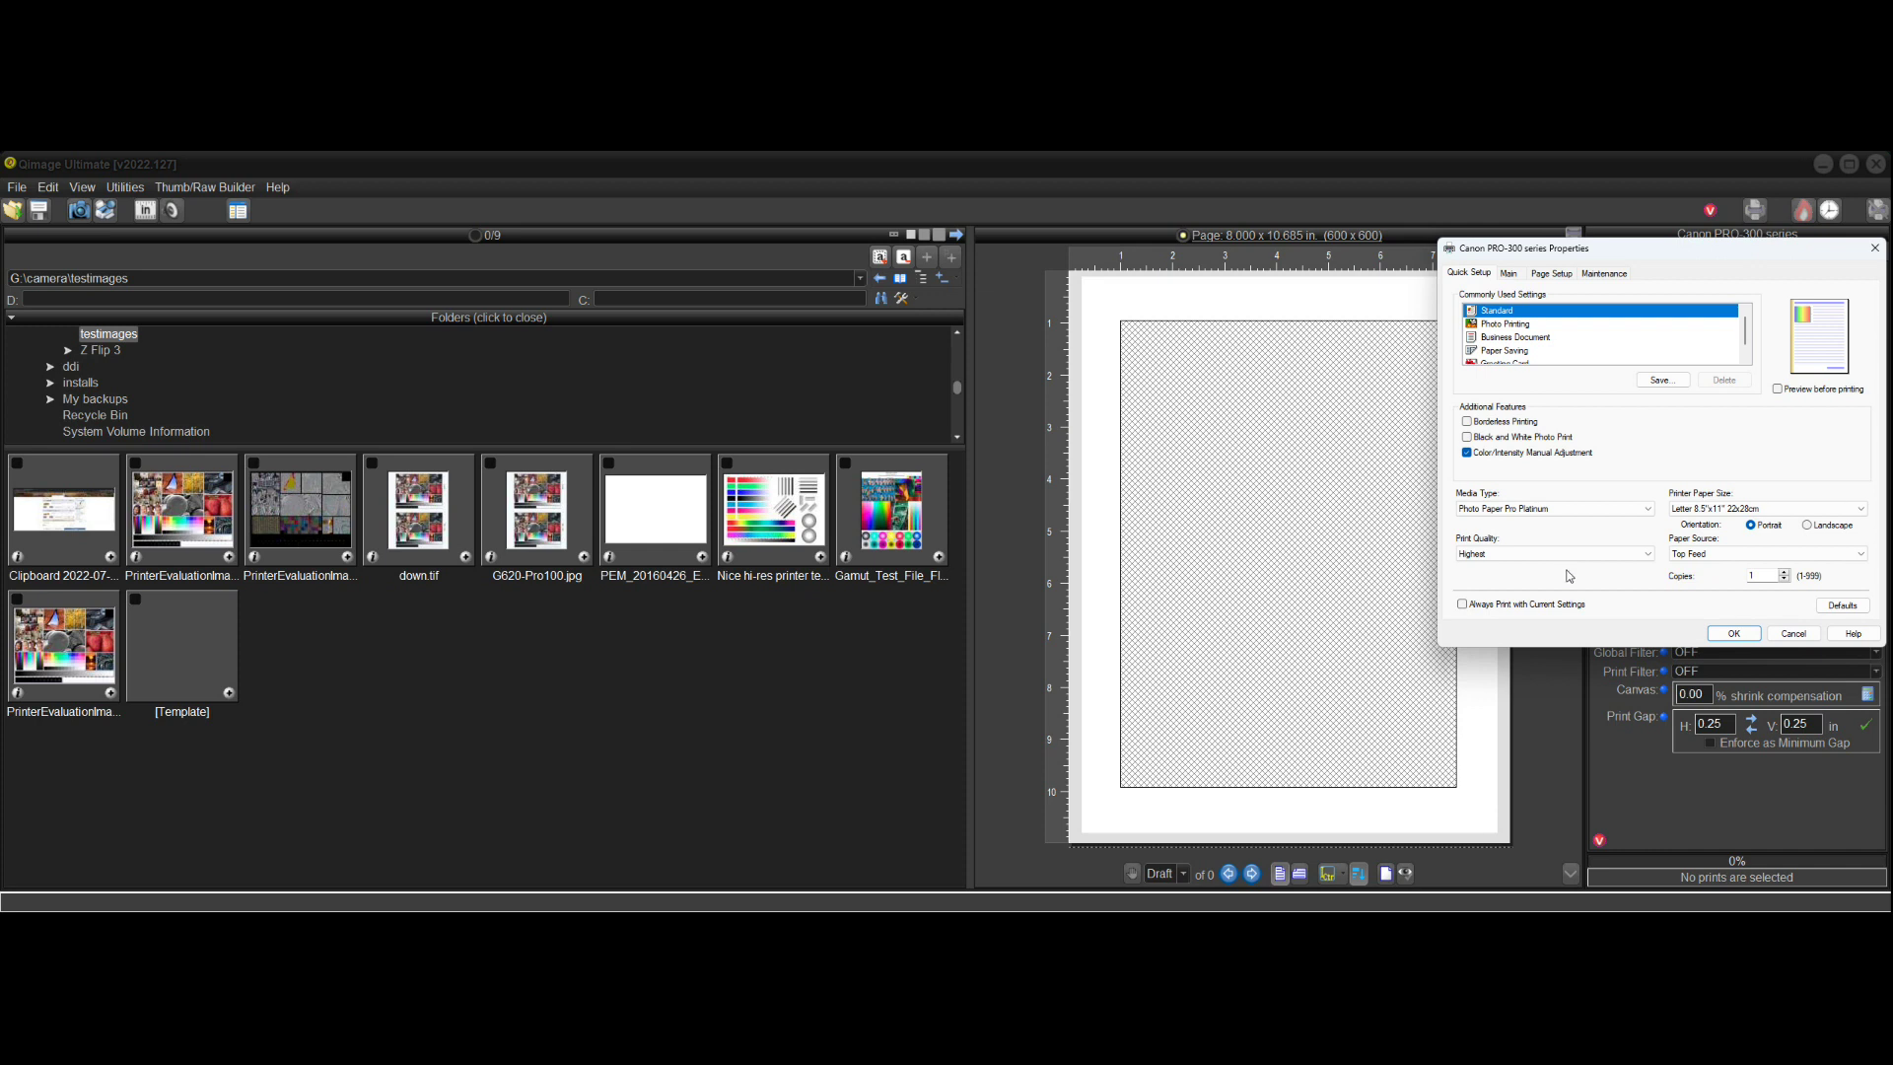
{"action": "left_click", "coordinate": [1467, 422]}
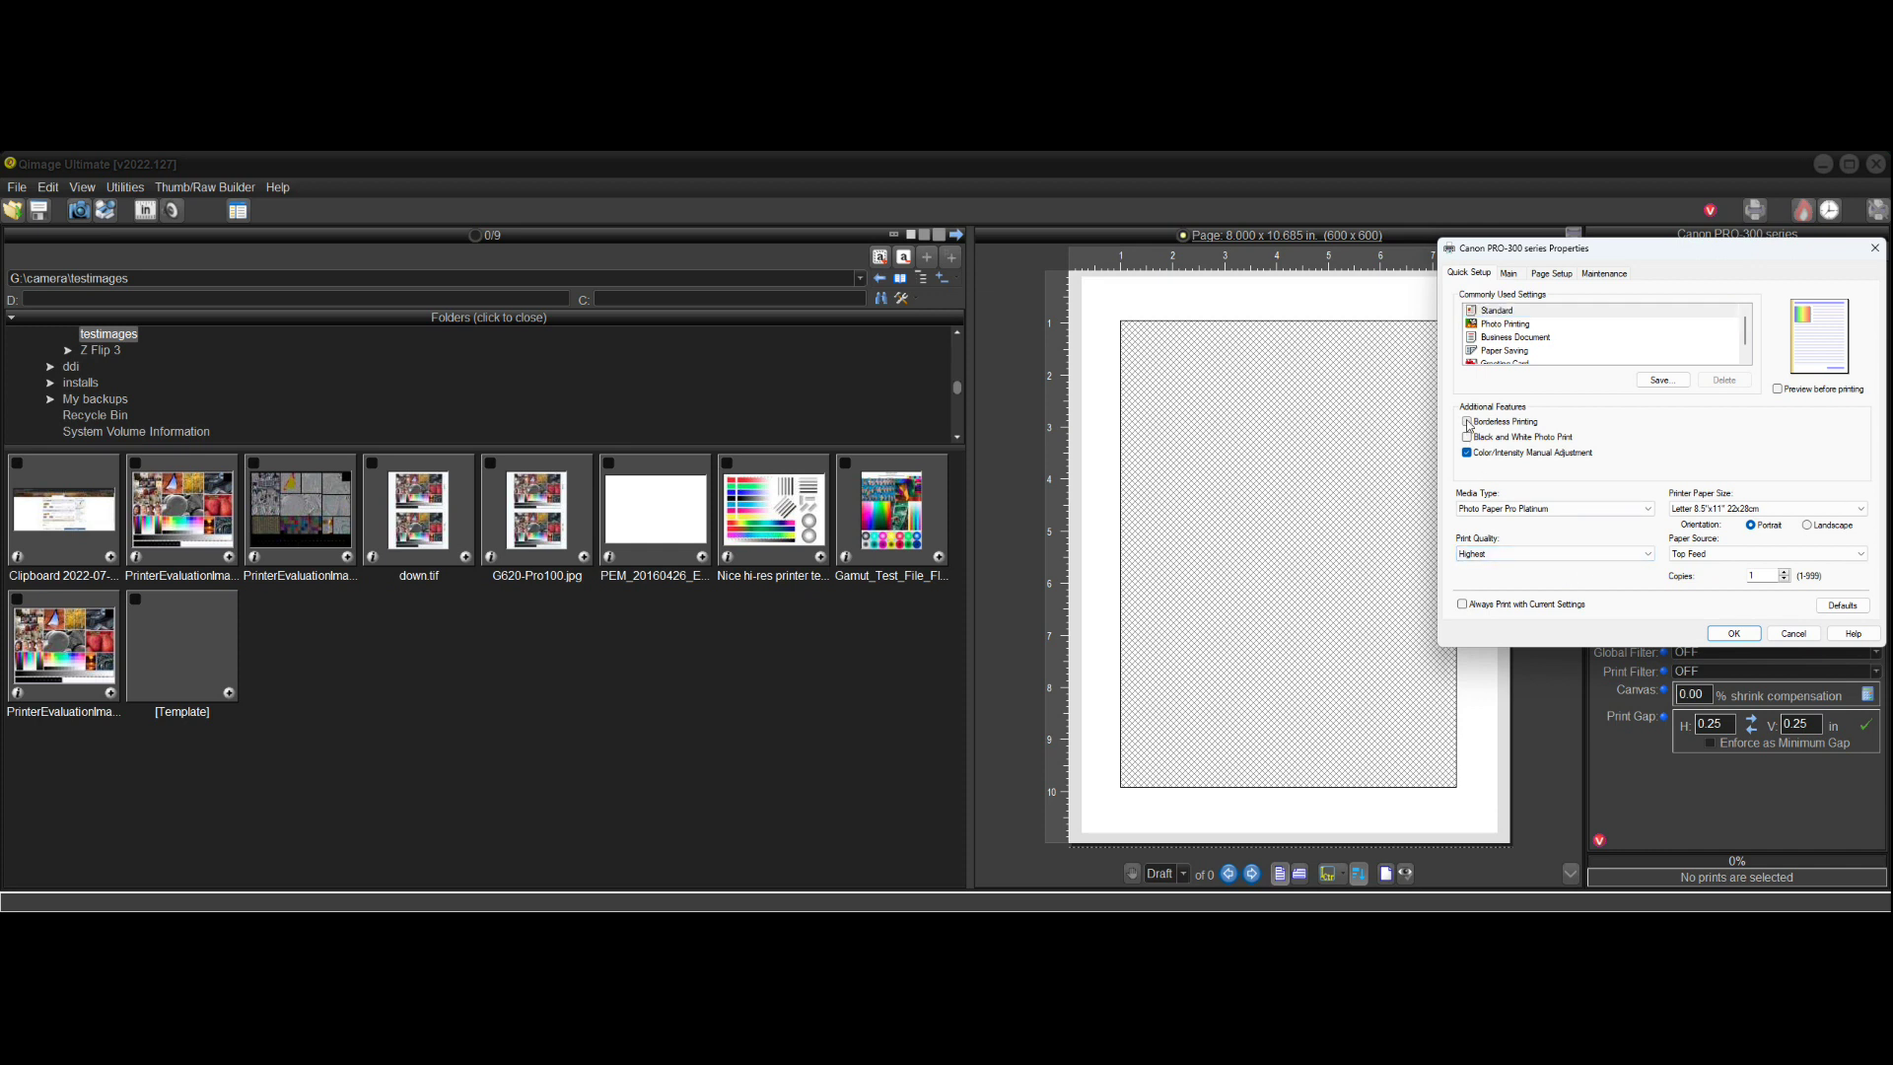
{"action": "left_click", "coordinate": [999, 604]}
{"action": "left_click", "coordinate": [1734, 634]}
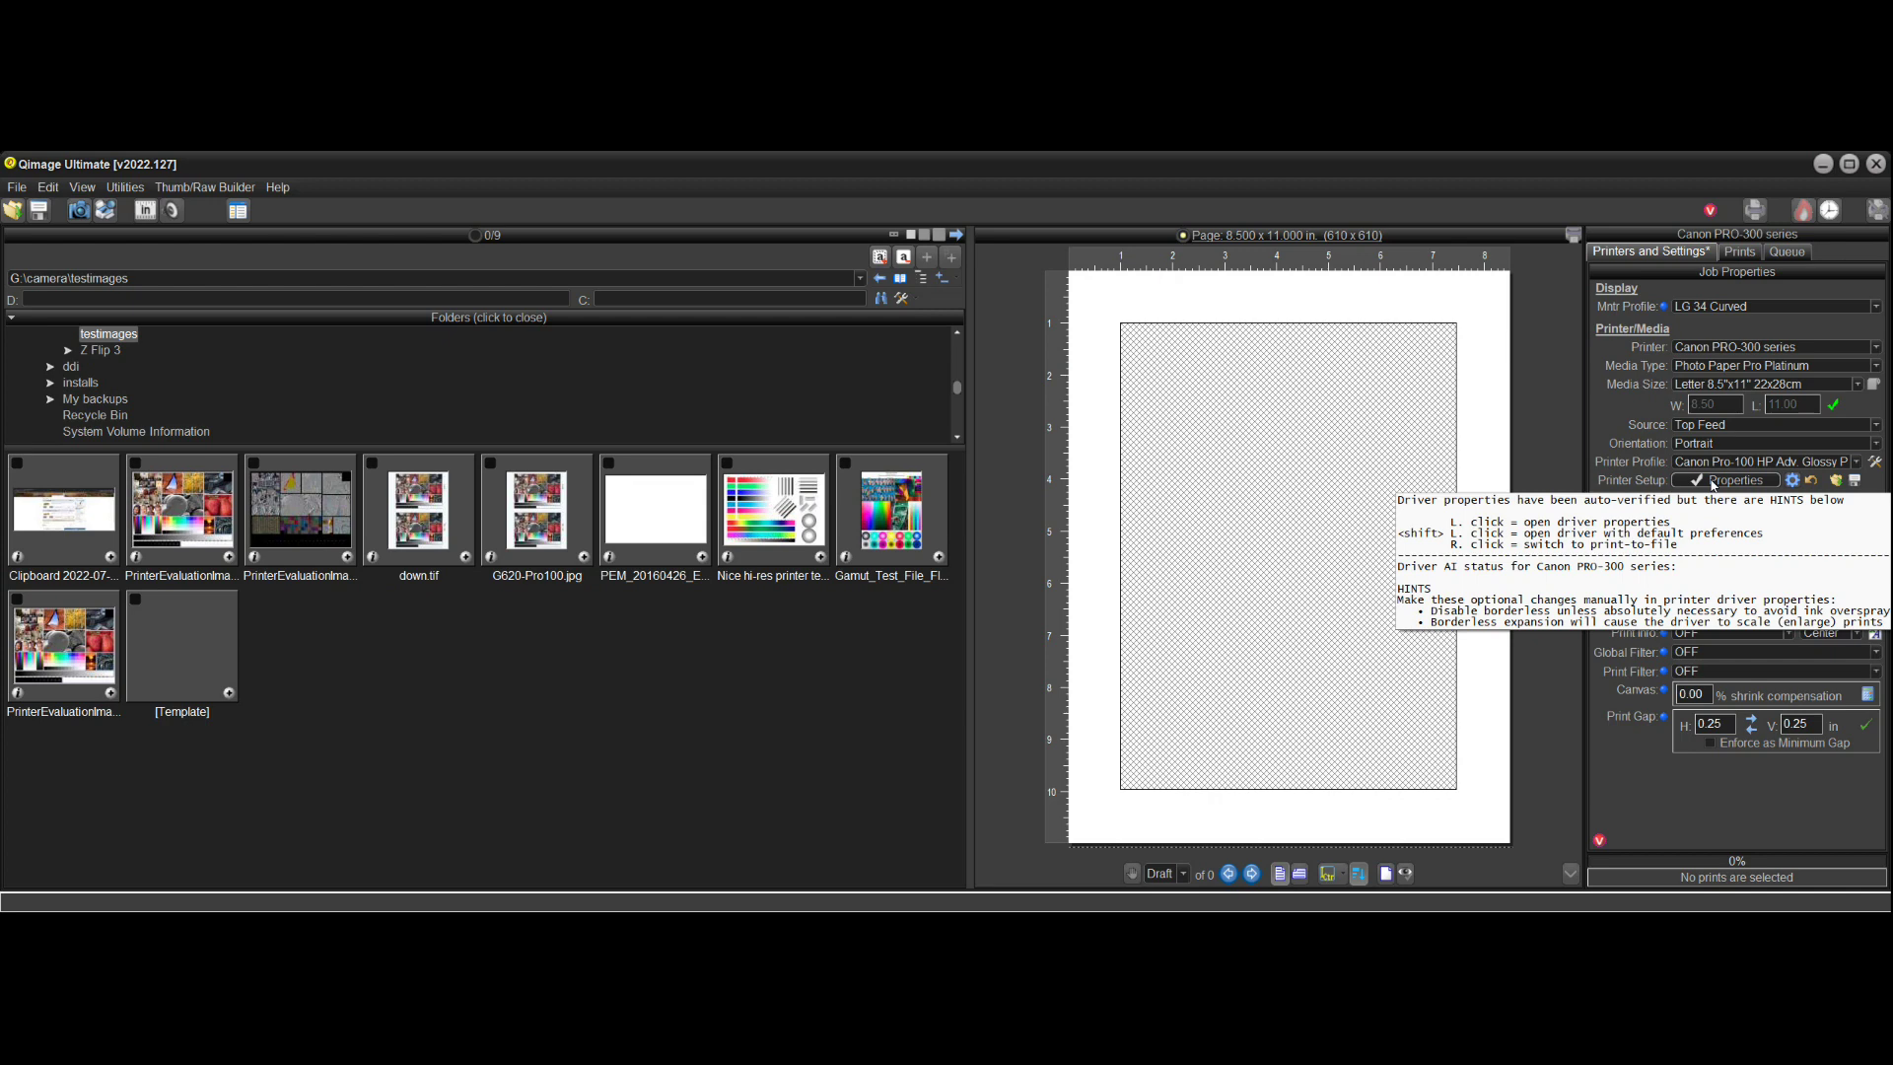
- Turn borderless printing back off in the Canon PRO-300 driver properties and apply the change
{"action": "left_click", "coordinate": [1712, 481]}
{"action": "left_click", "coordinate": [1466, 421]}
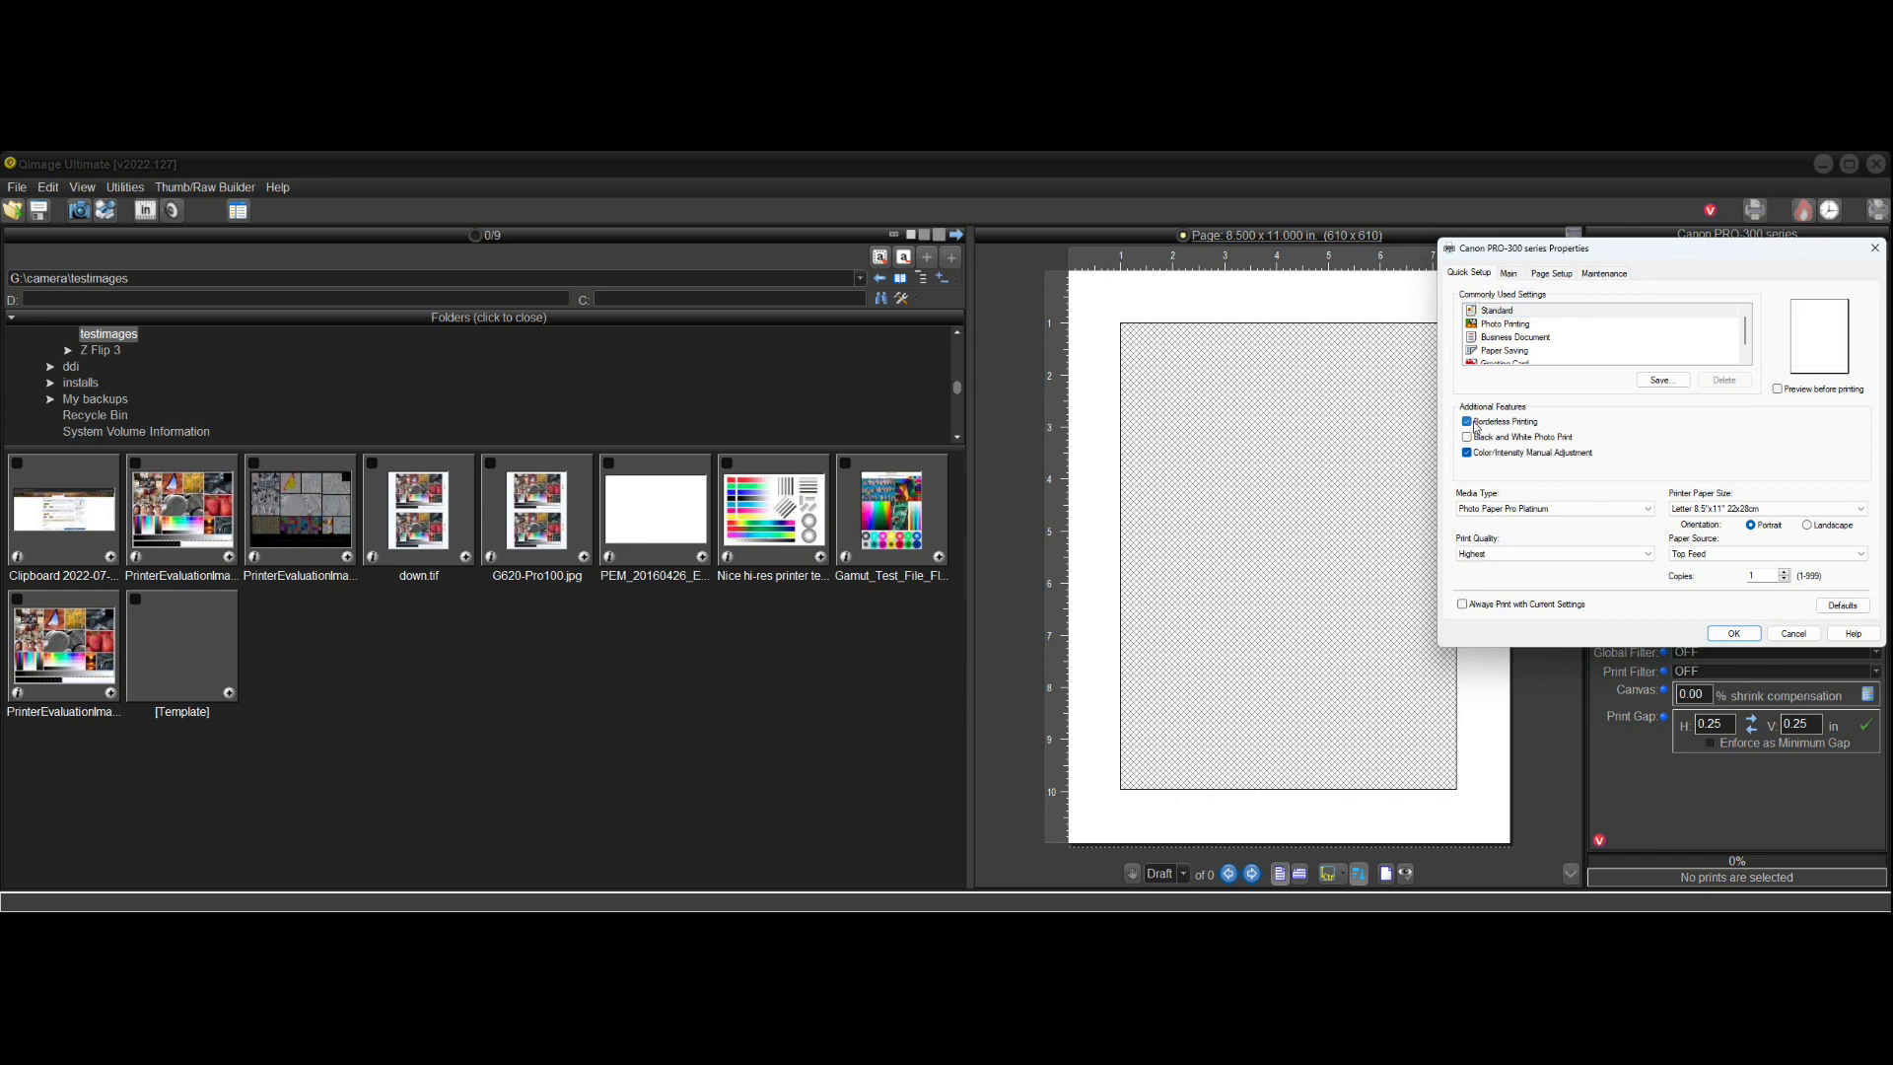
{"action": "left_click", "coordinate": [1741, 631]}
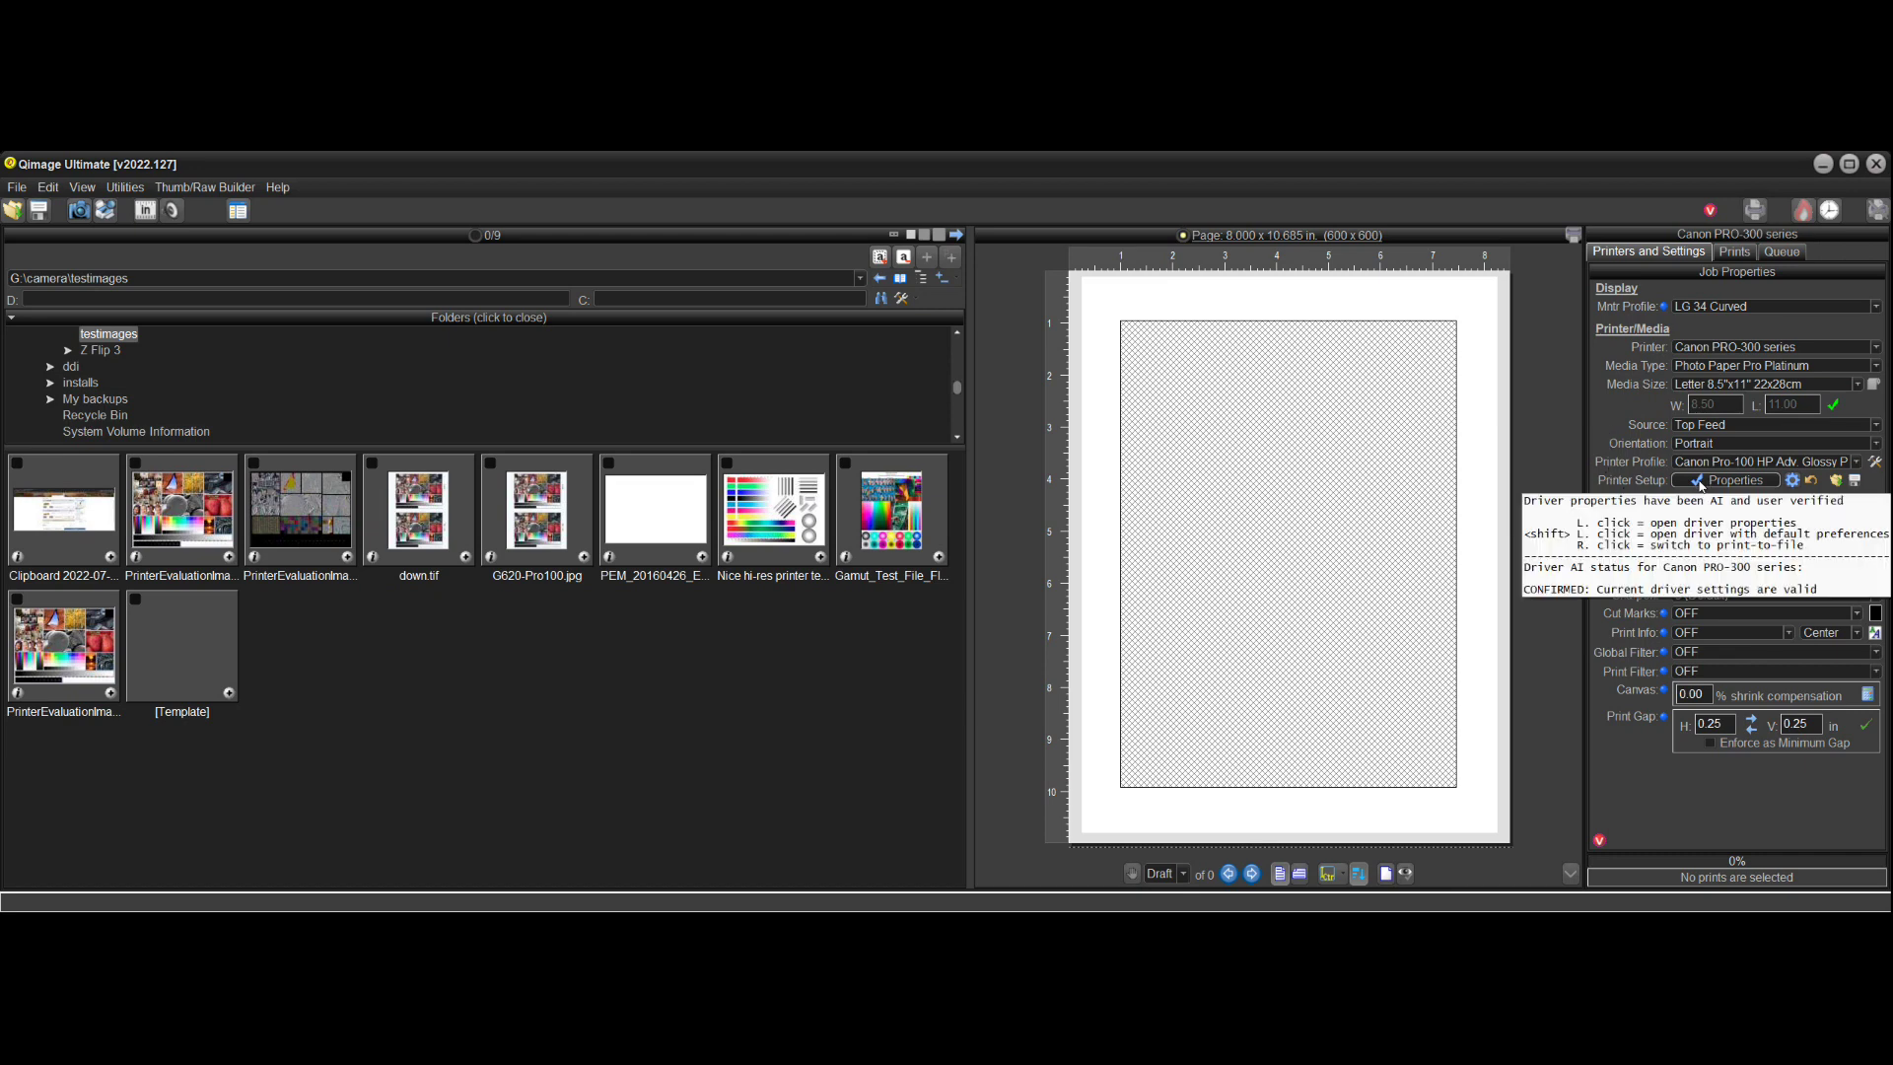
- Set the Canon PRO-300 media type to Photo Paper Pro Luster and read its Driver AI status
{"action": "left_click", "coordinate": [1877, 366]}
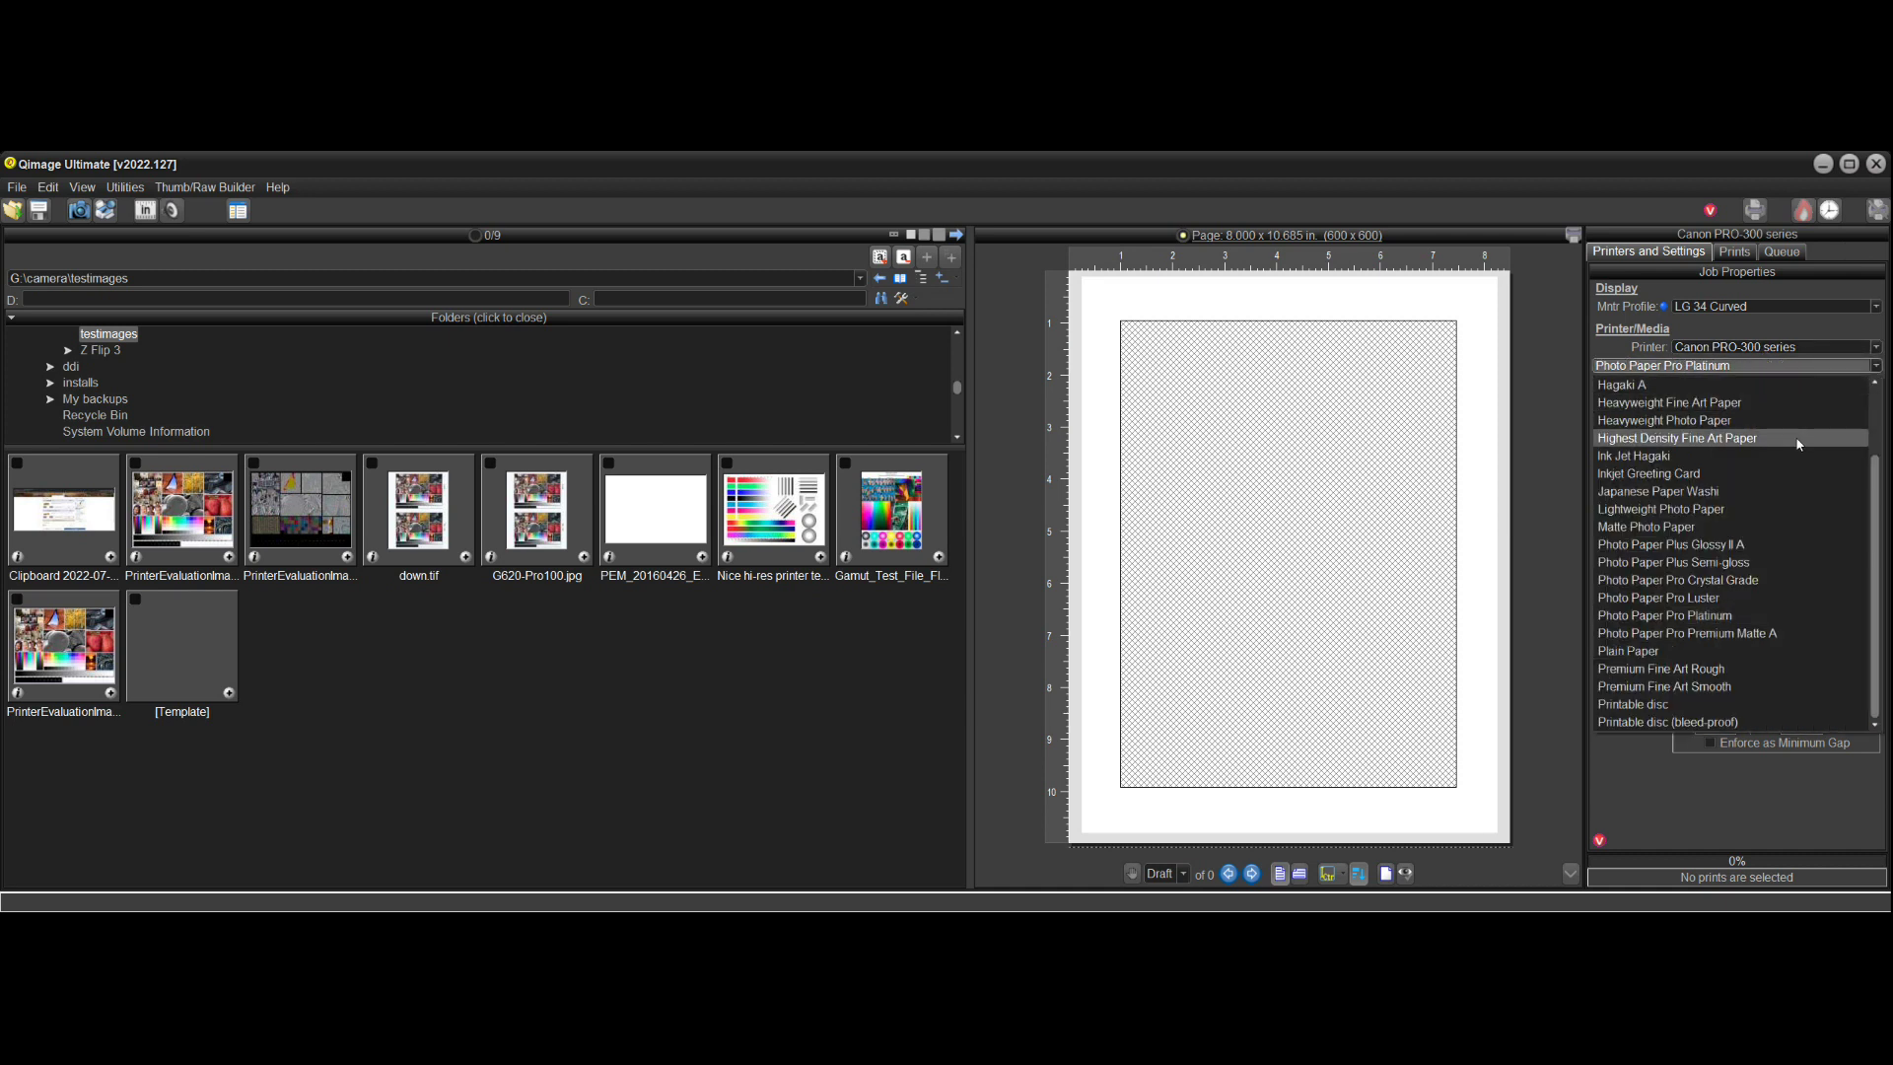
{"action": "left_click", "coordinate": [1720, 600]}
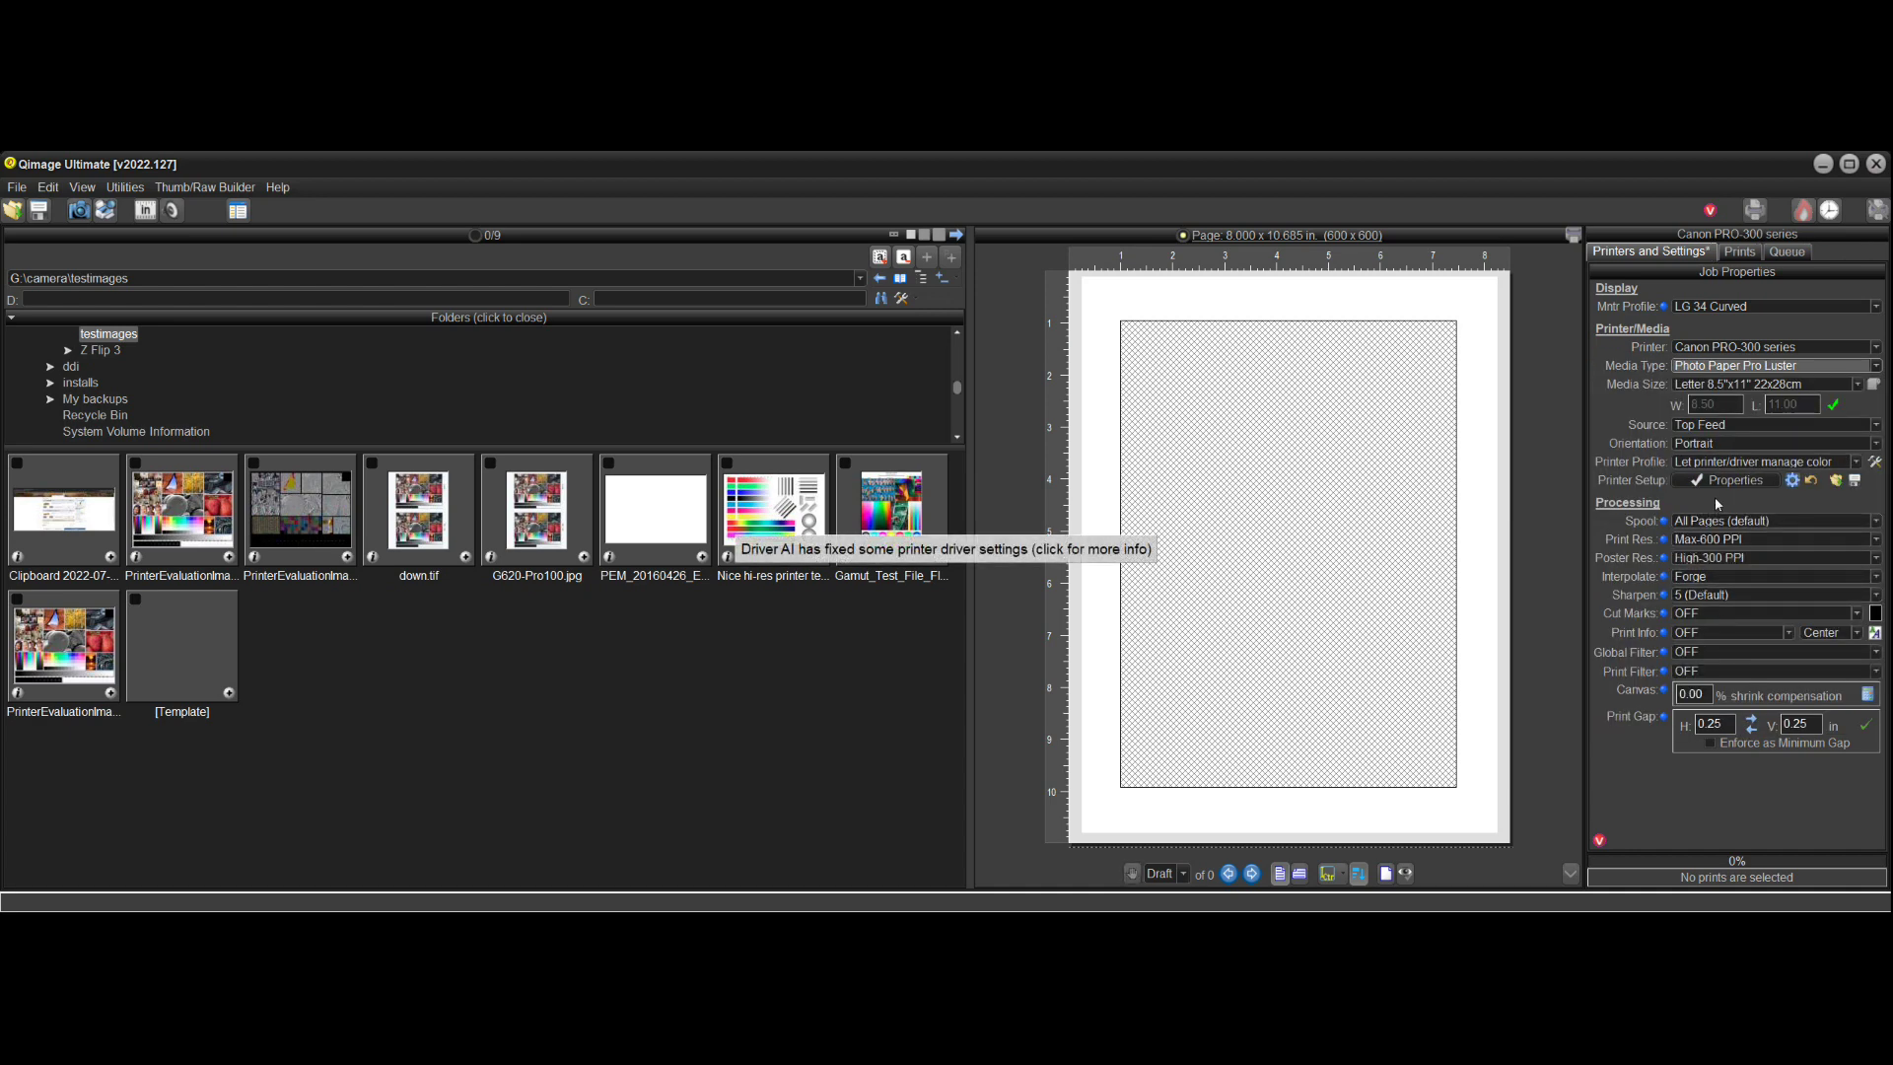
{"action": "mouse_move", "coordinate": [1733, 483]}
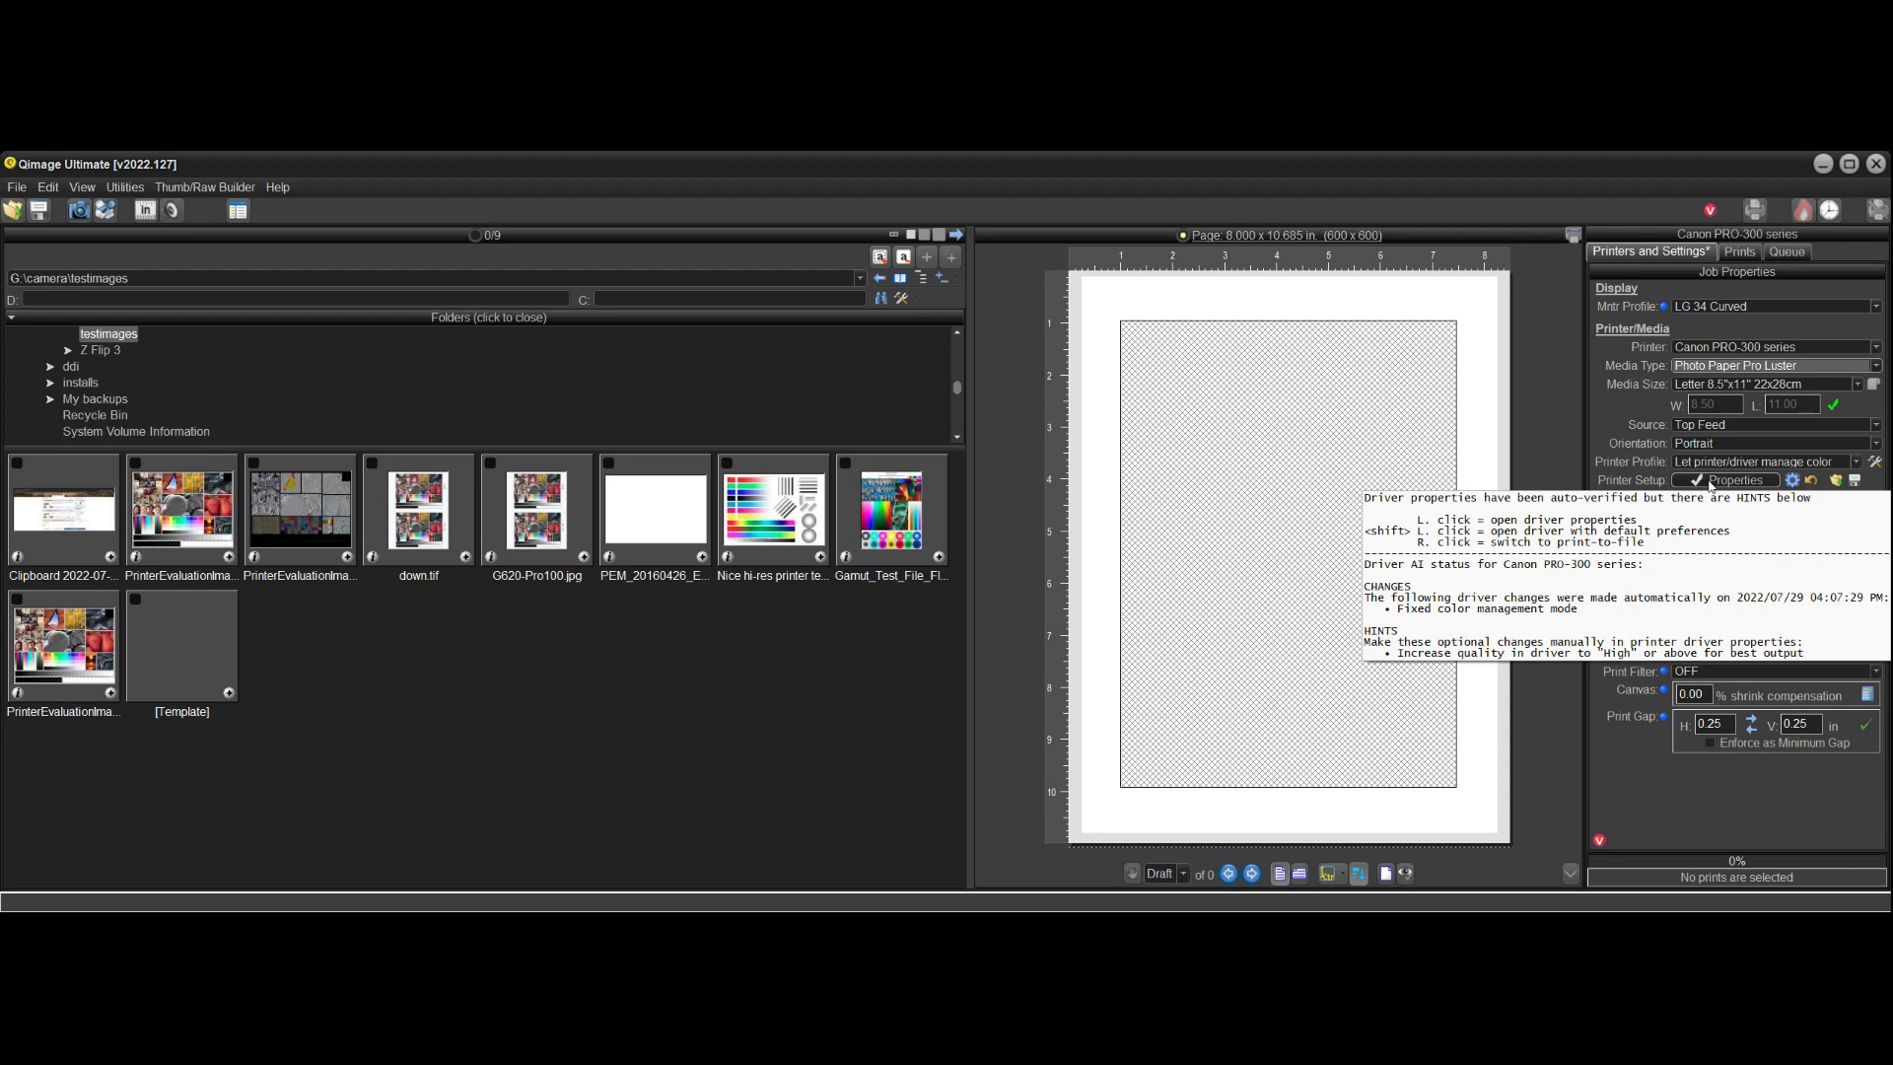
- Set the print quality to Highest in the driver for Photo Paper Pro Luster and check the page's printer summary
{"action": "left_click", "coordinate": [1704, 484]}
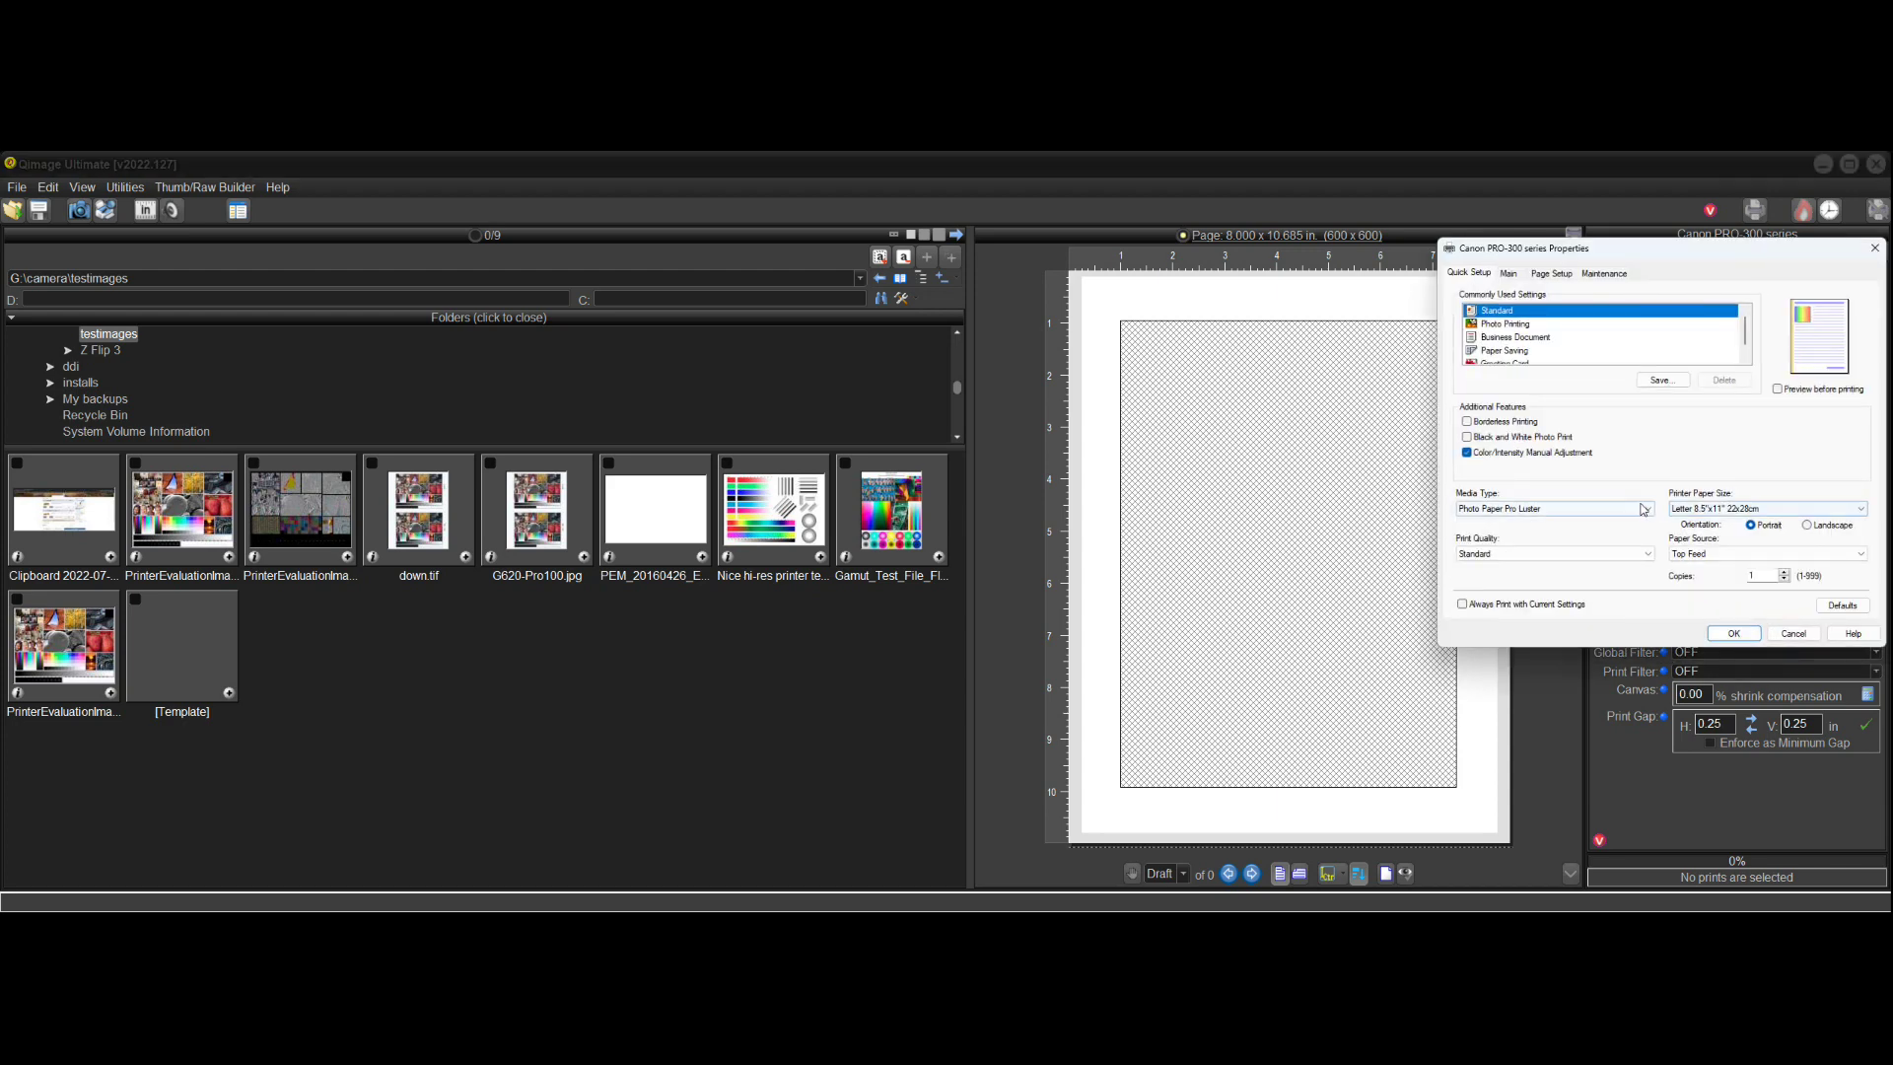
{"action": "left_click", "coordinate": [1547, 550]}
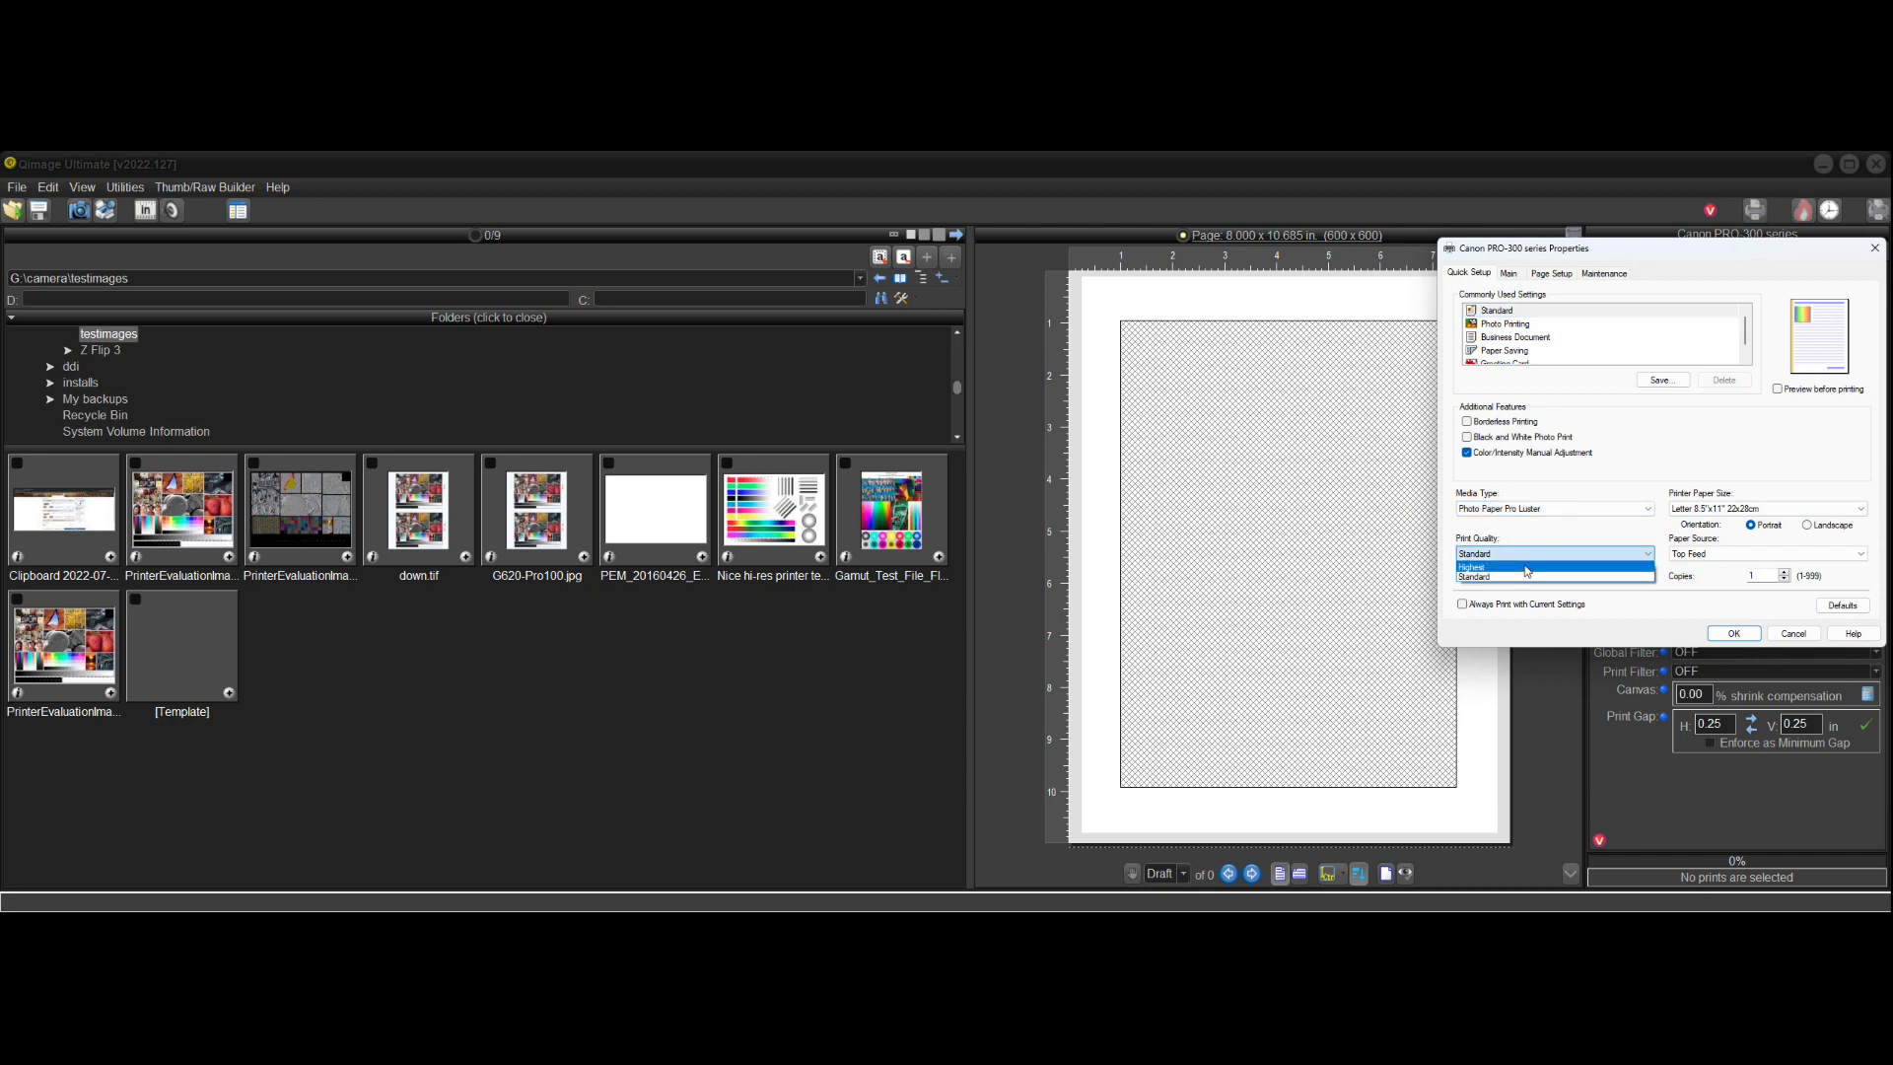
{"action": "left_click", "coordinate": [1525, 567]}
{"action": "left_click", "coordinate": [1729, 632]}
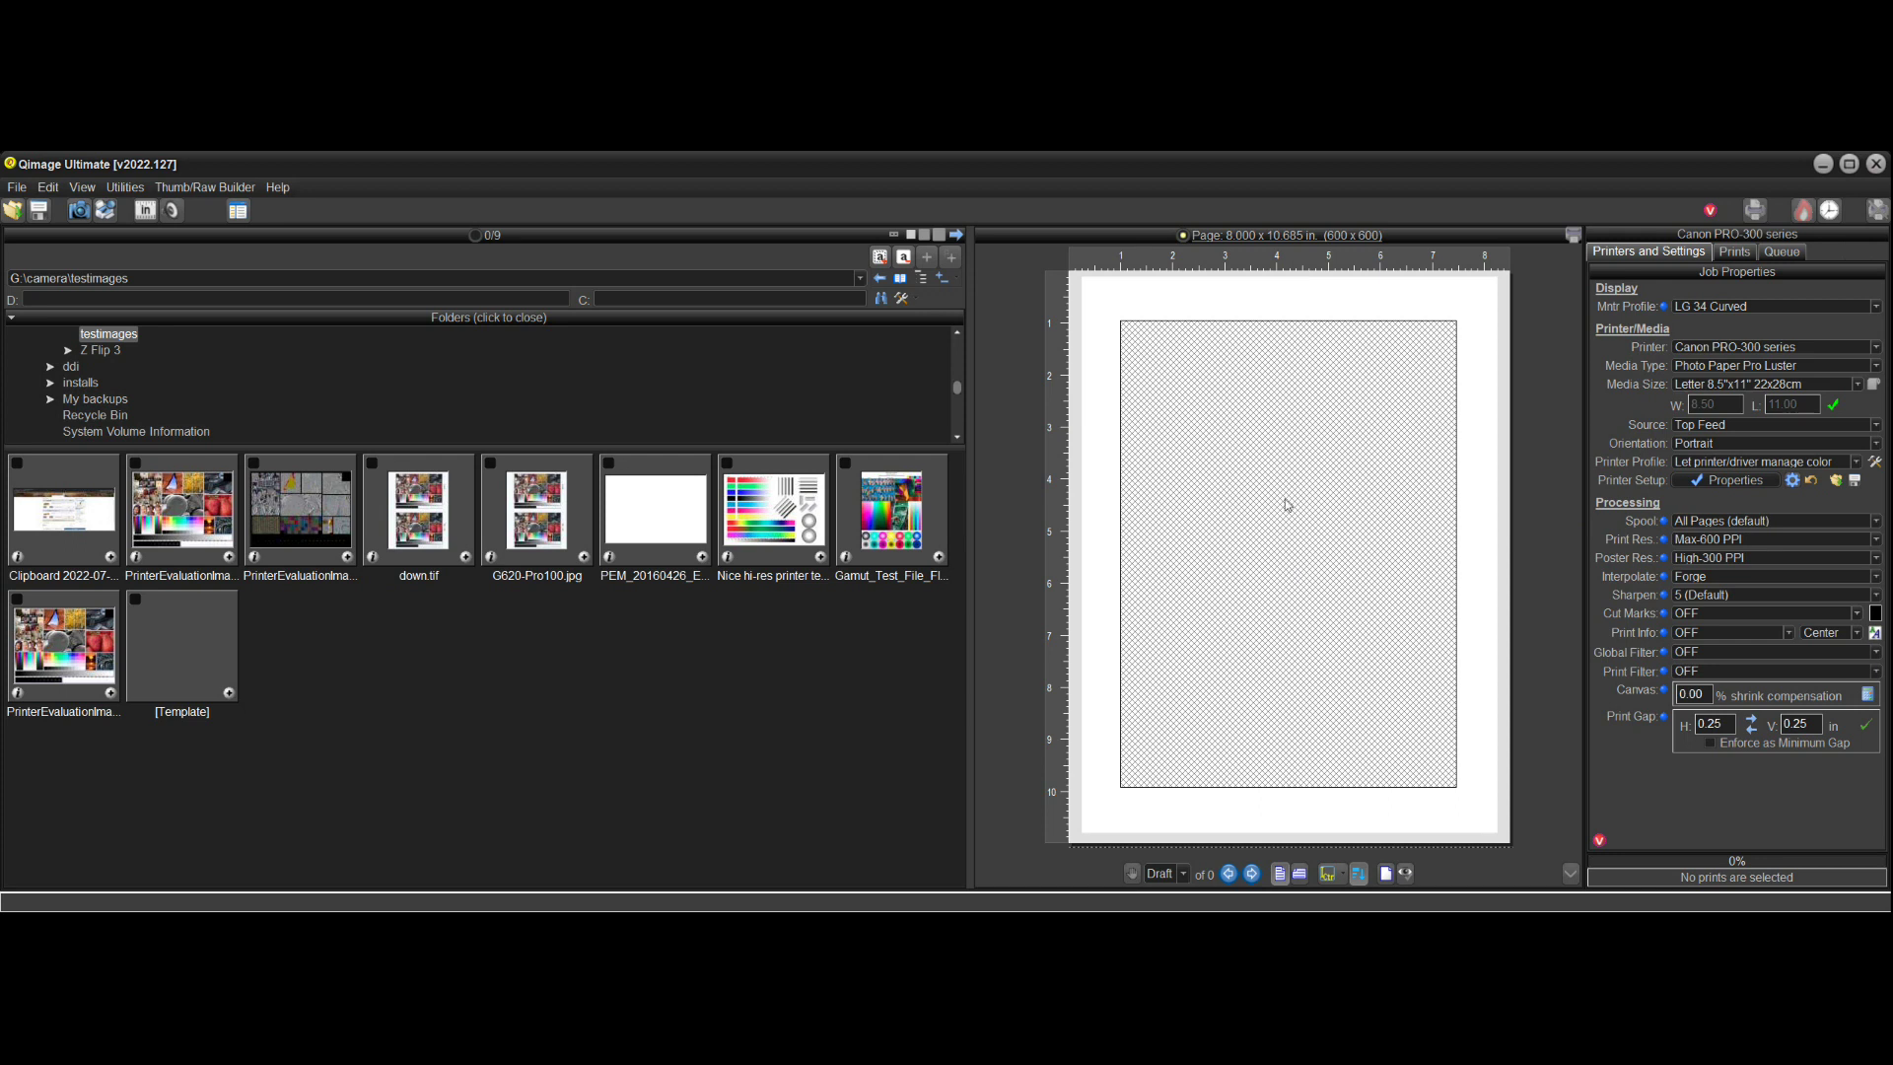
{"action": "mouse_move", "coordinate": [1309, 550]}
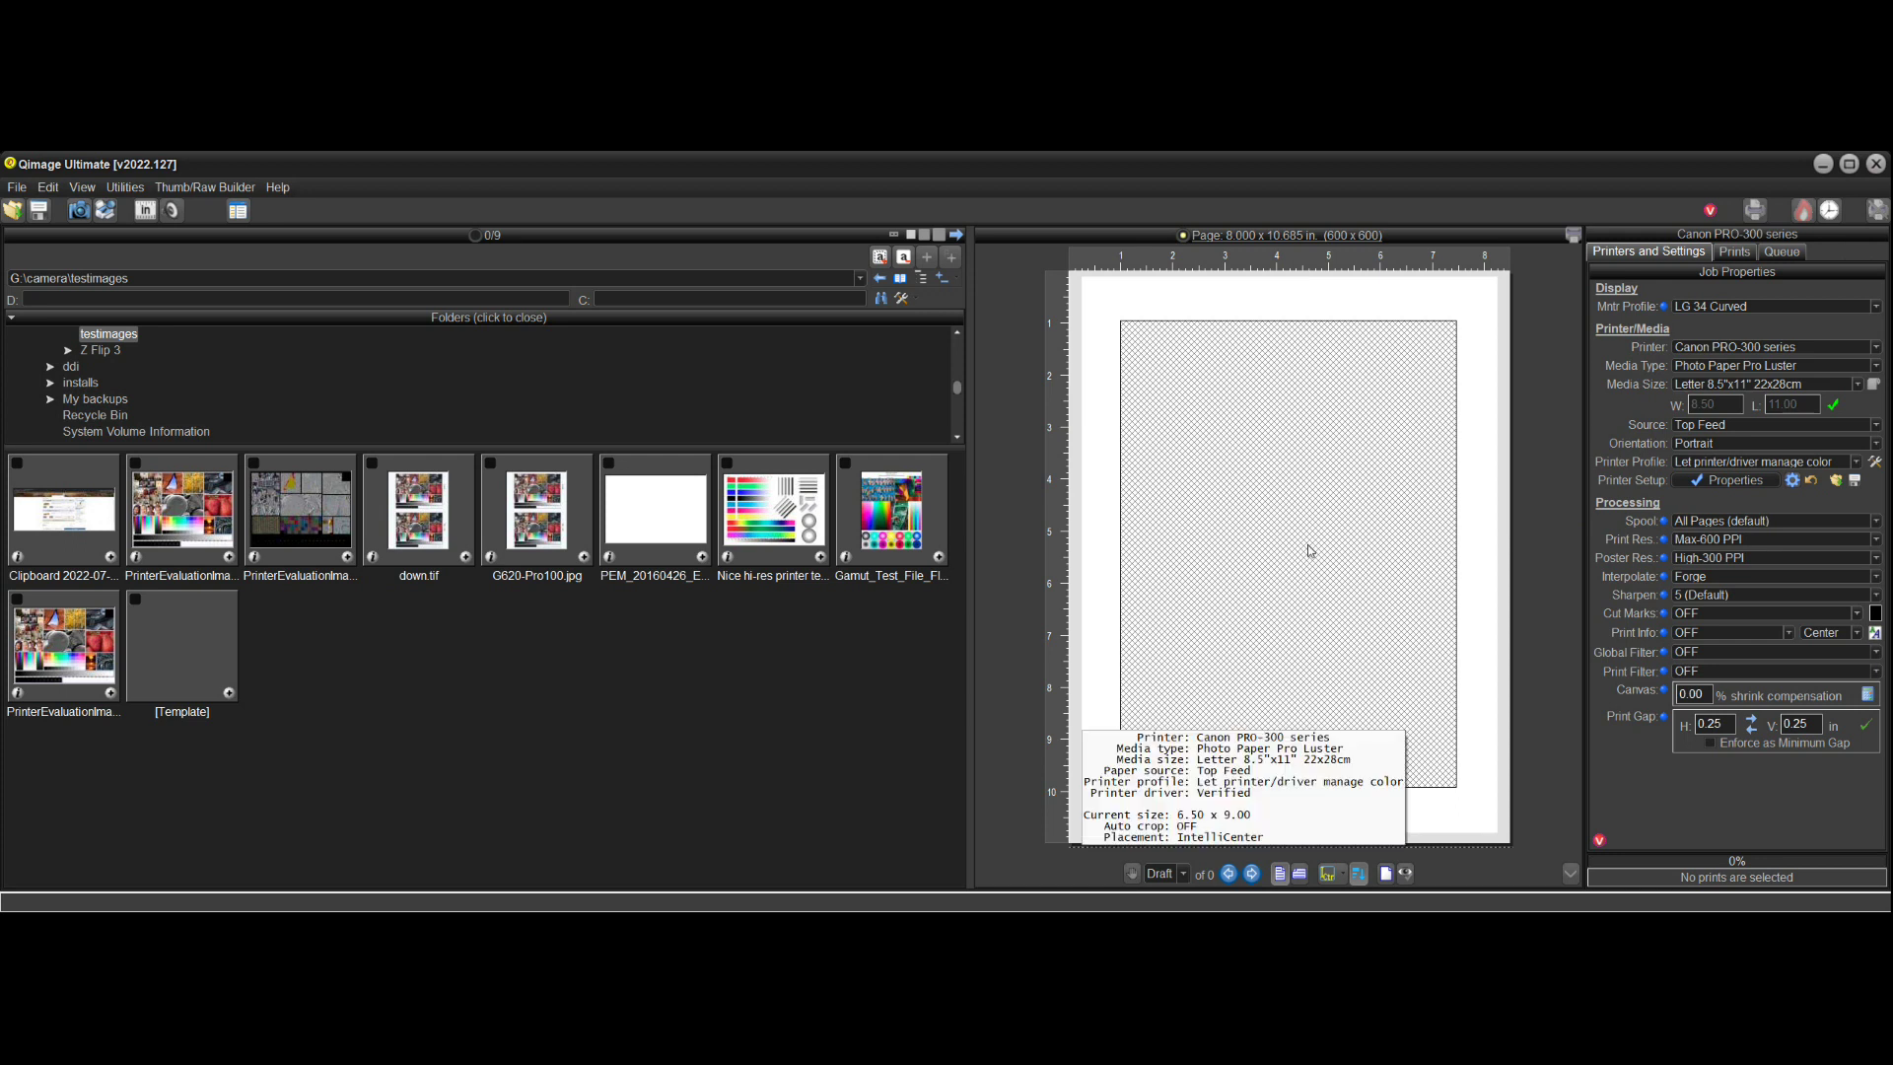